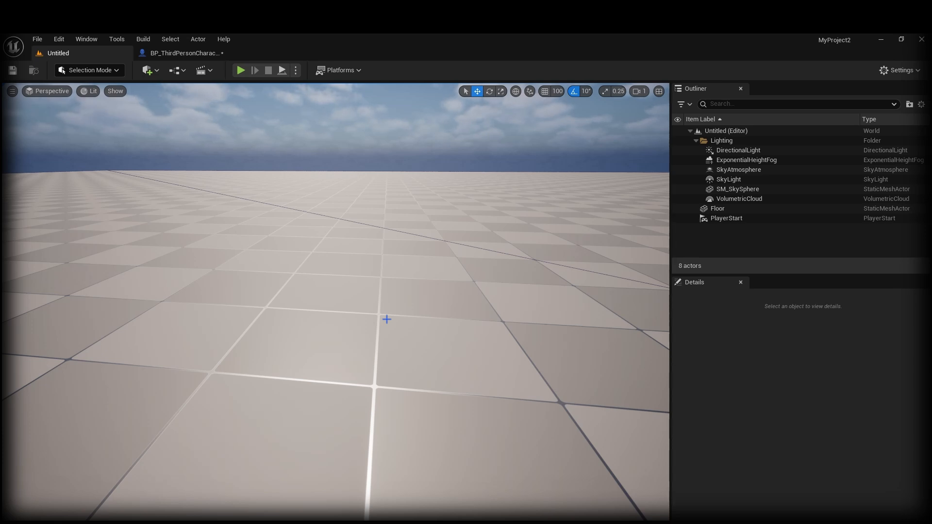
# Step: Look around the empty level, then open the editor modes dropdown
pyautogui.moveTo(400, 320); pyautogui.dragTo(396, 272, button='right')
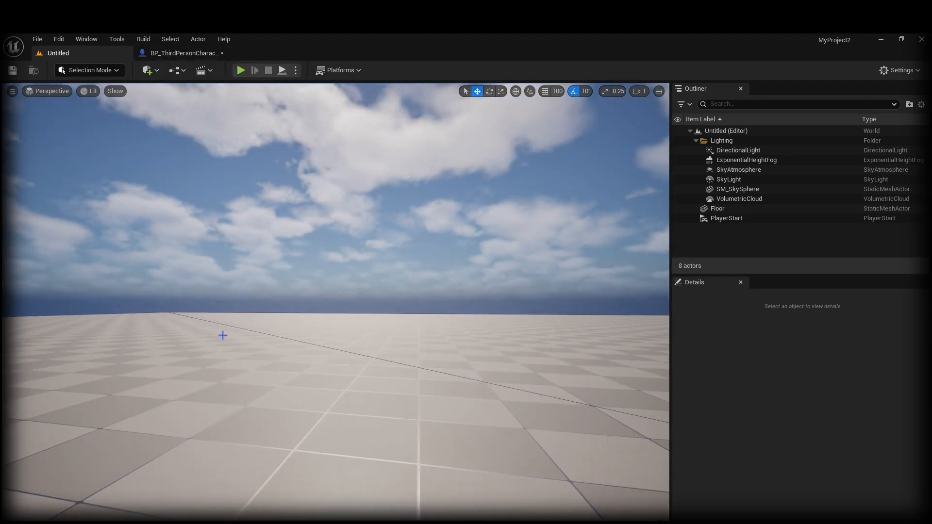
pyautogui.moveTo(223, 336); pyautogui.dragTo(253, 304, button='right')
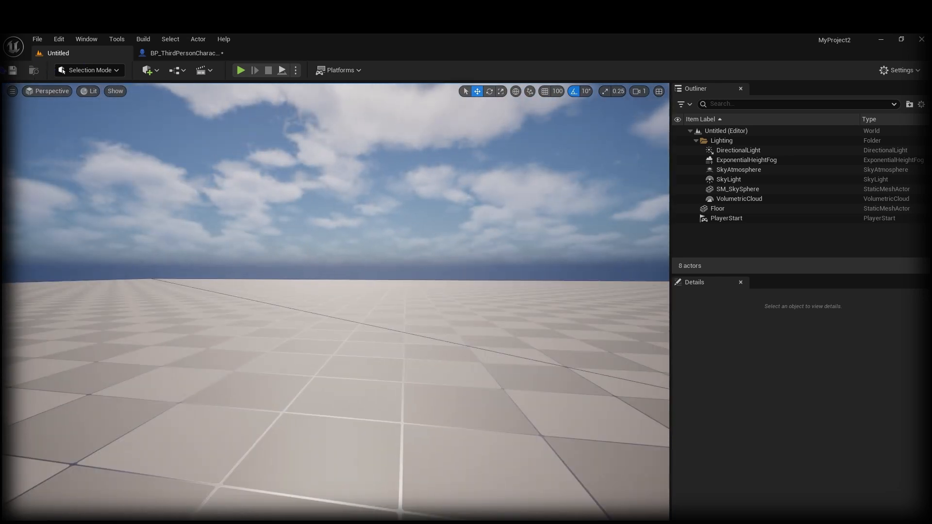
pyautogui.moveTo(269, 339); pyautogui.dragTo(272, 263, button='right')
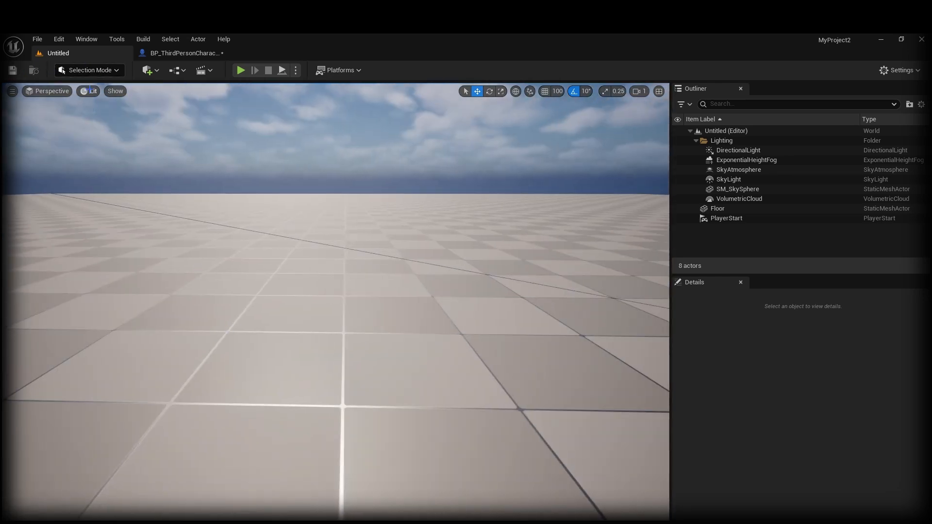
pyautogui.click(107, 73)
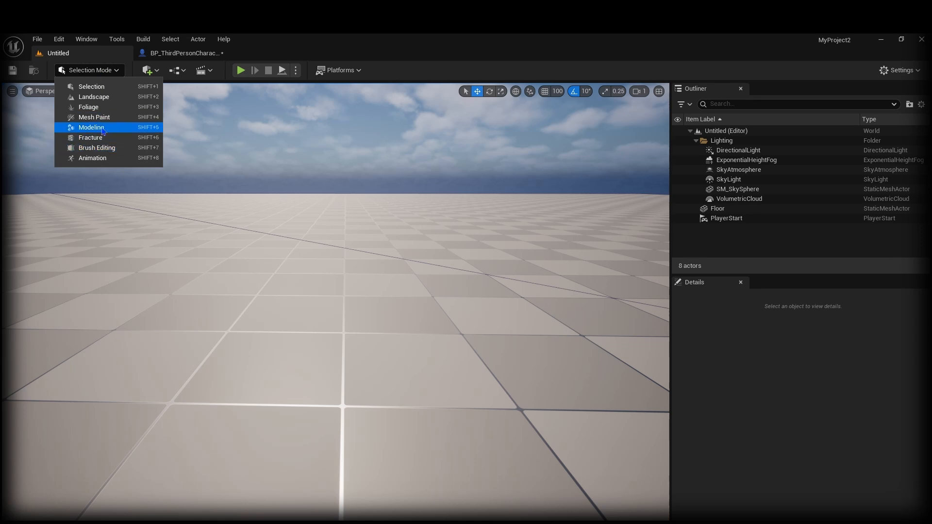
# Step: Switch to Modeling mode and place a 100 × 100 rectangle on the floor
pyautogui.click(102, 129)
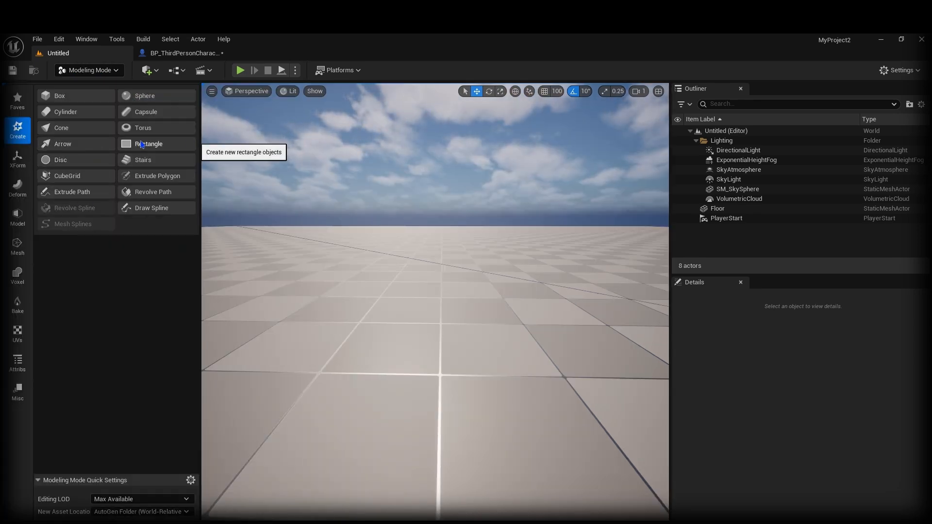
pyautogui.click(147, 143)
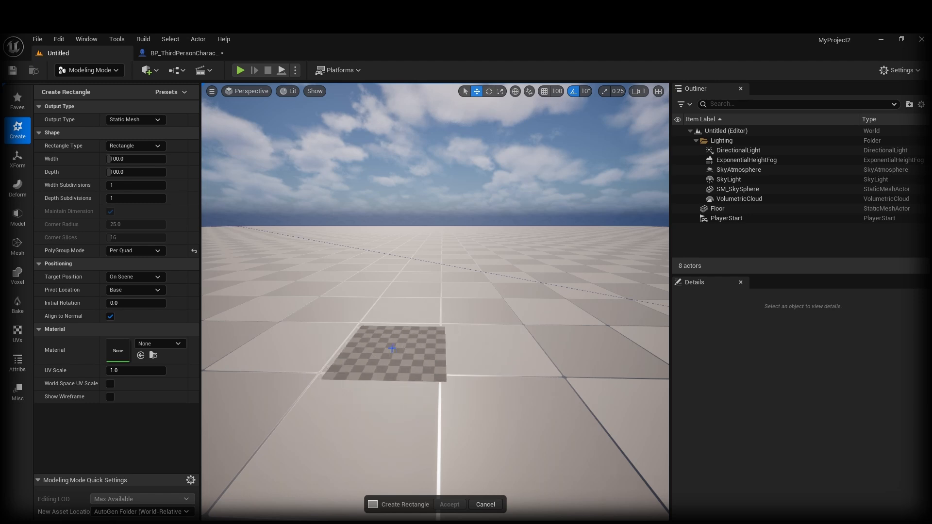
pyautogui.click(390, 347)
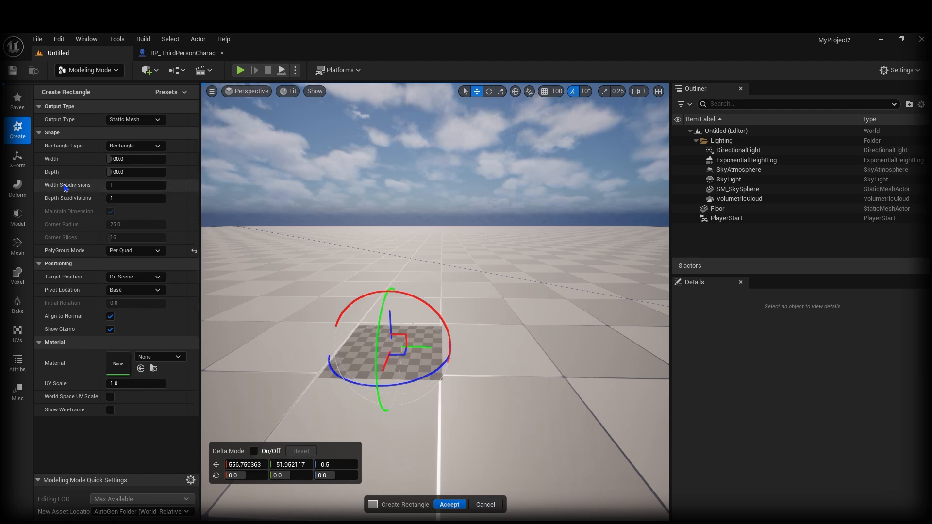
pyautogui.click(120, 186)
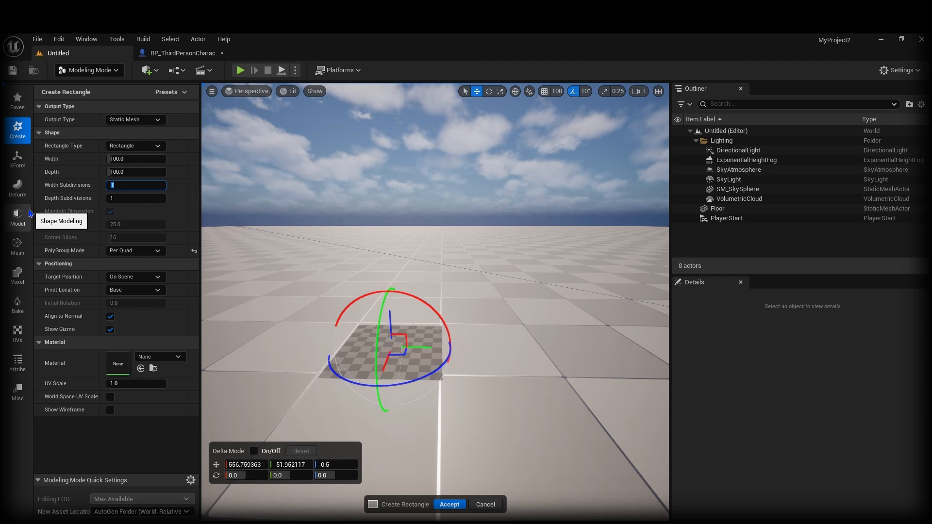
# Step: Set width and depth subdivisions to 60 and raise the rectangle above the floor
pyautogui.press('Tab')
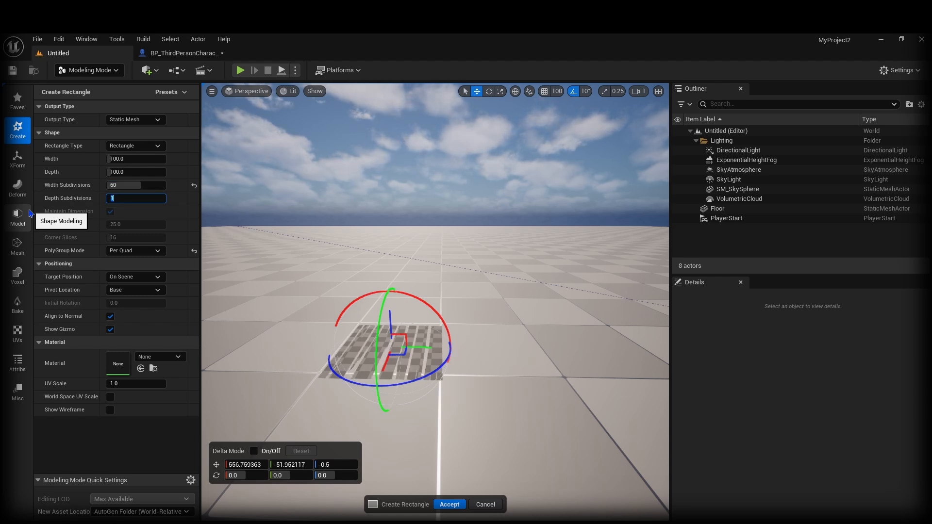
pyautogui.write('60')
pyautogui.press('Tab')
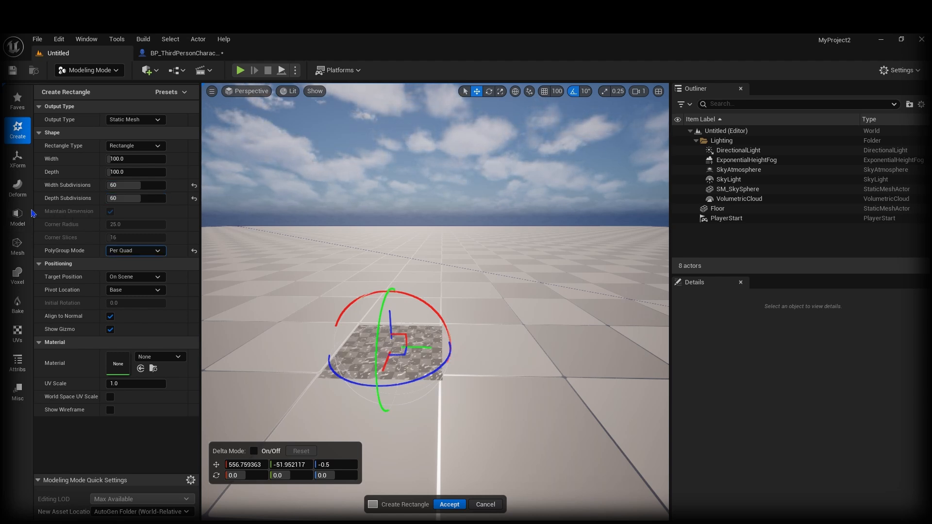
pyautogui.moveTo(391, 323); pyautogui.dragTo(390, 309)
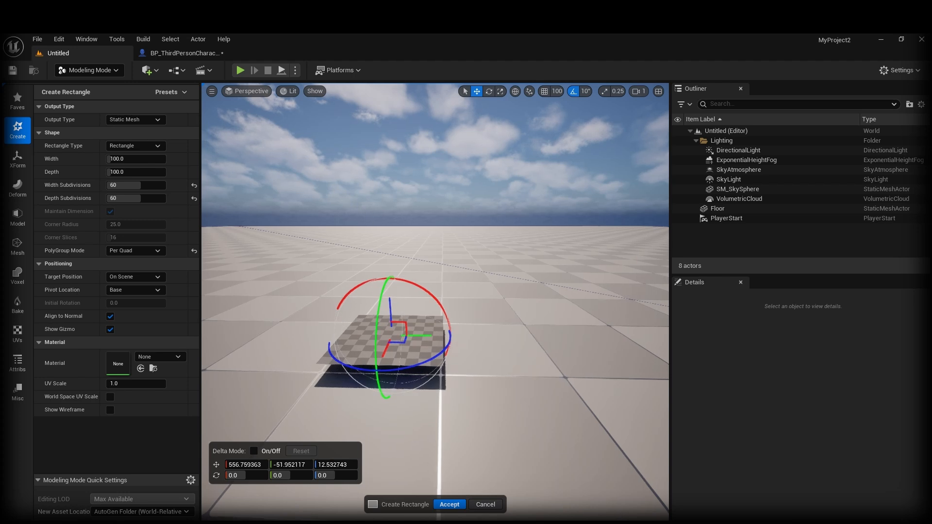
pyautogui.press('w')
pyautogui.moveTo(390, 308); pyautogui.dragTo(355, 362, button='right')
pyautogui.press('s')
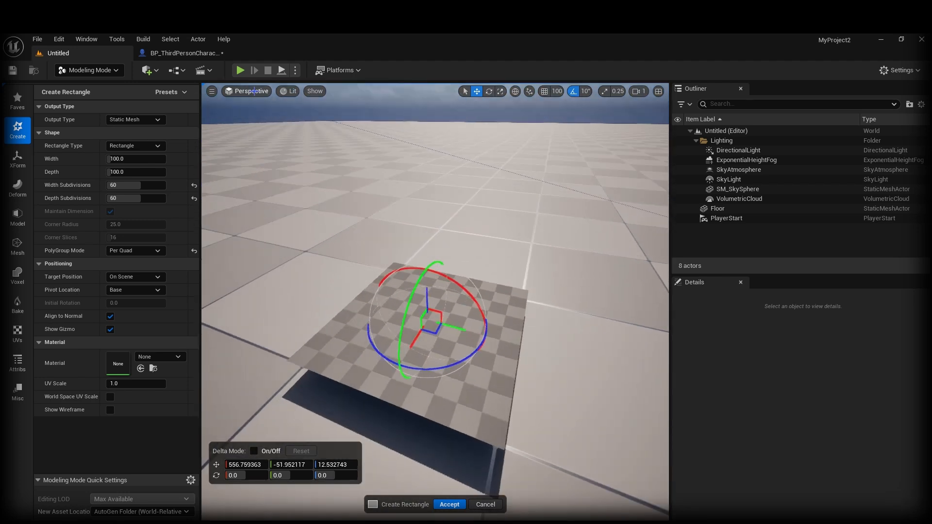
# Step: Switch the viewport to Wireframe to inspect the rectangle's grid
pyautogui.click(247, 90)
pyautogui.click(289, 91)
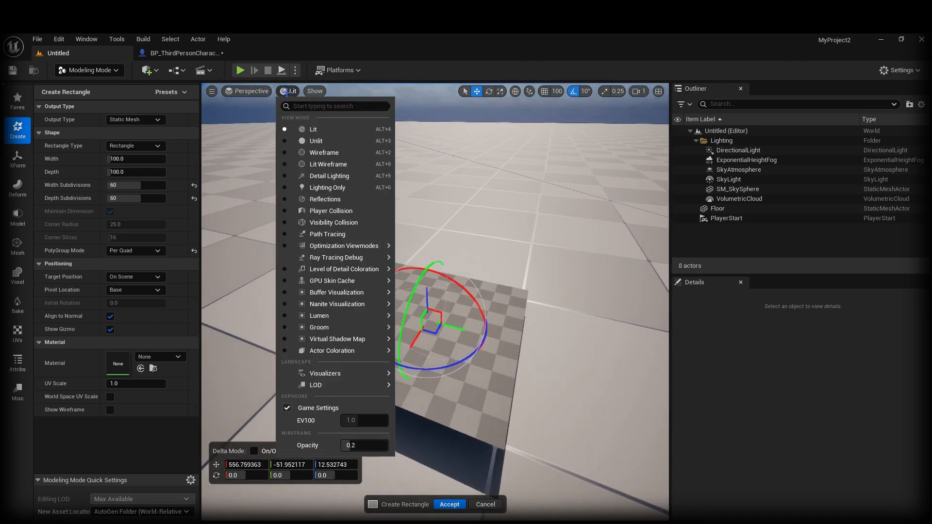
pyautogui.click(325, 152)
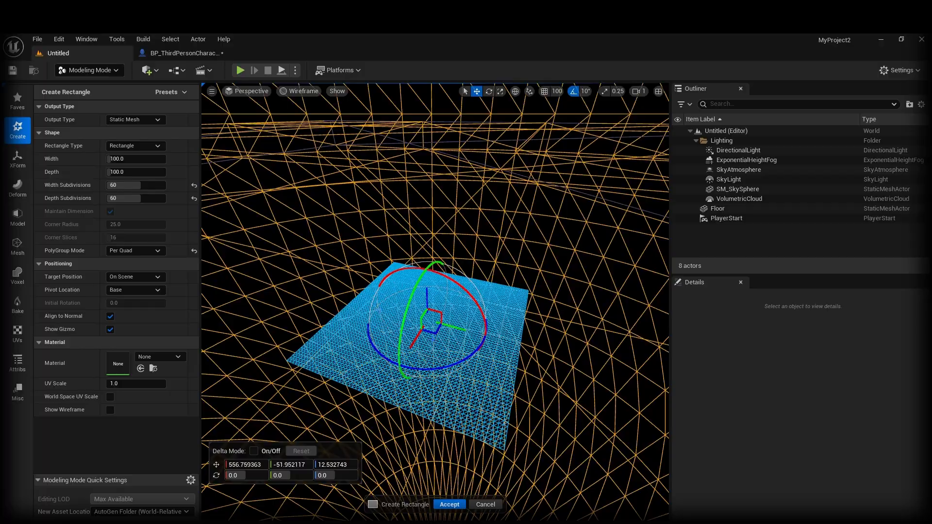
pyautogui.press('w')
pyautogui.moveTo(432, 291); pyautogui.dragTo(432, 316, button='right')
pyautogui.scroll(-2, 432, 340)
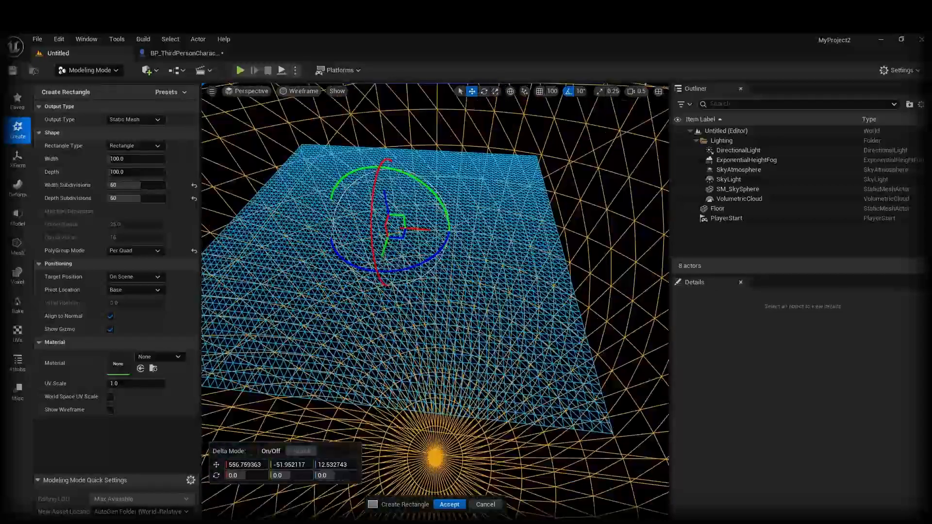
pyautogui.moveTo(491, 440); pyautogui.dragTo(488, 440, button='right')
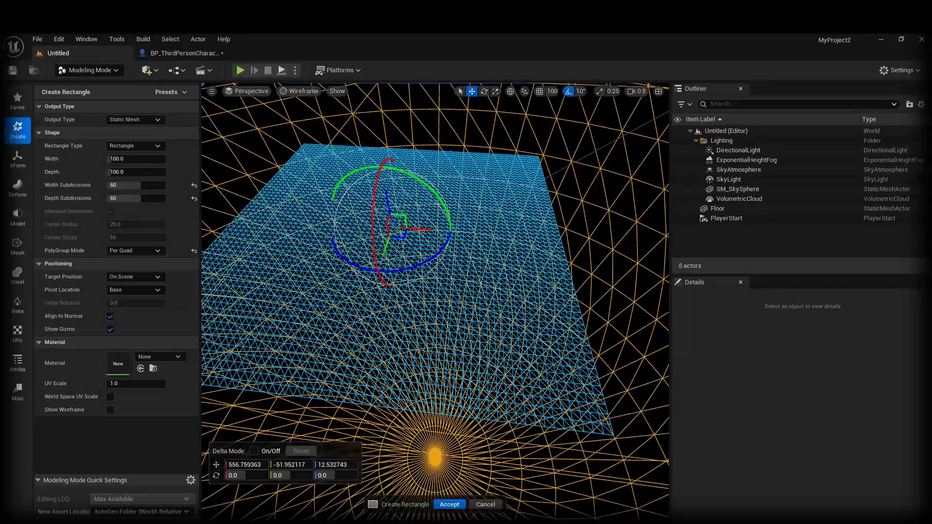
# Step: Briefly drop width subdivisions to 1, then restore them to 60 and orbit the mesh
pyautogui.moveTo(141, 186); pyautogui.dragTo(117, 186)
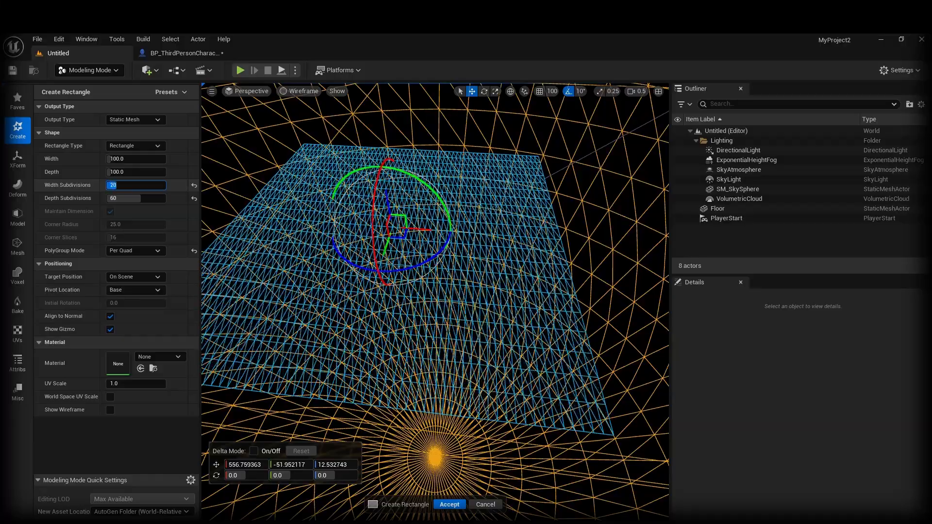
pyautogui.write('1')
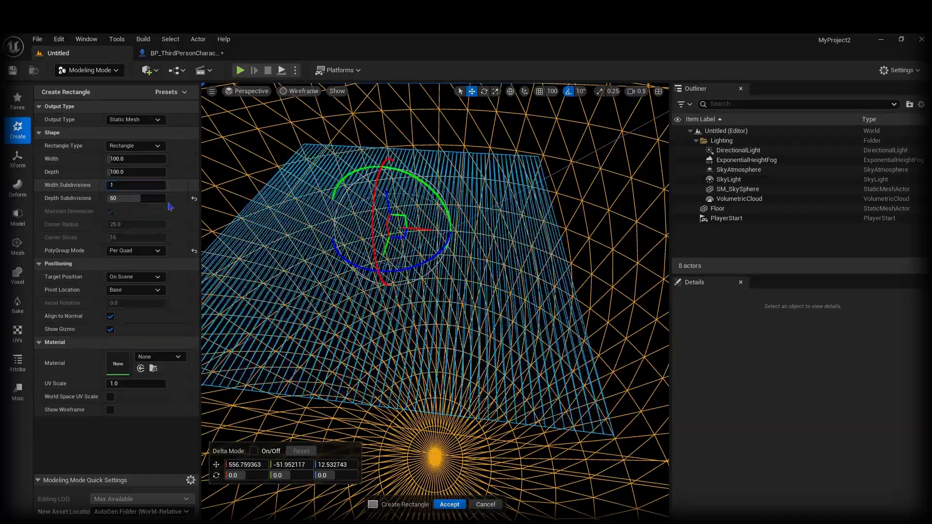
pyautogui.moveTo(644, 210)
pyautogui.mouseDown(button='right')
pyautogui.moveTo(616, 210)
pyautogui.moveTo(645, 210)
pyautogui.mouseUp(button='right')
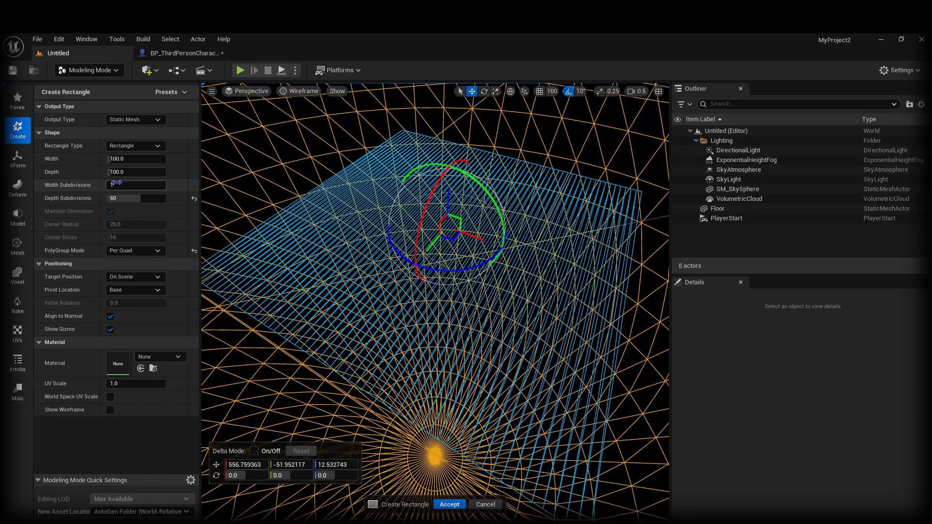
pyautogui.click(134, 186)
pyautogui.write('60')
pyautogui.press('Return')
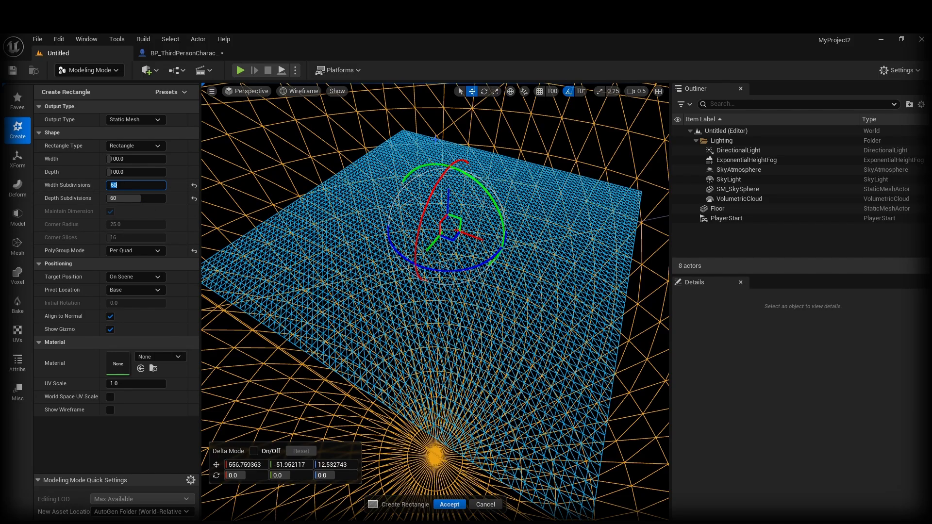
pyautogui.keyDown('alt'); pyautogui.moveTo(569, 444); pyautogui.dragTo(419, 159); pyautogui.keyUp('alt')
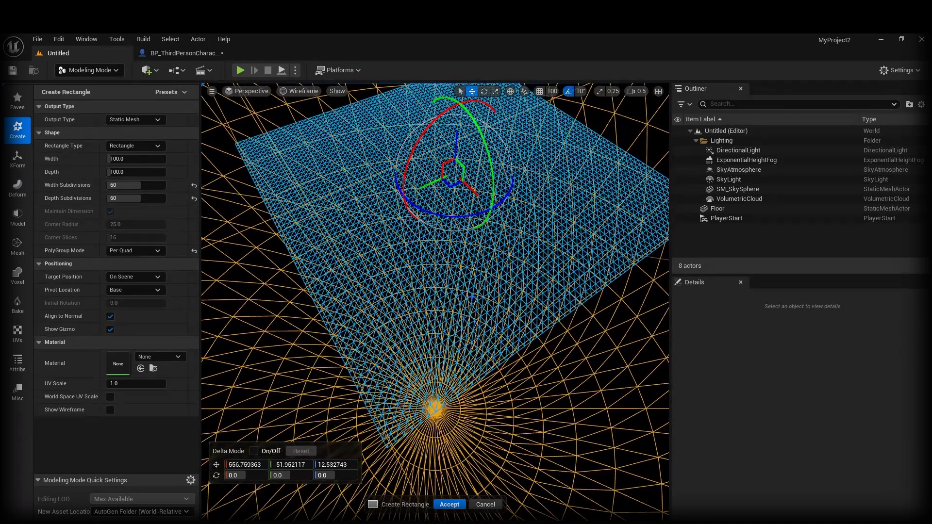
pyautogui.moveTo(331, 315); pyautogui.dragTo(331, 270, button='right')
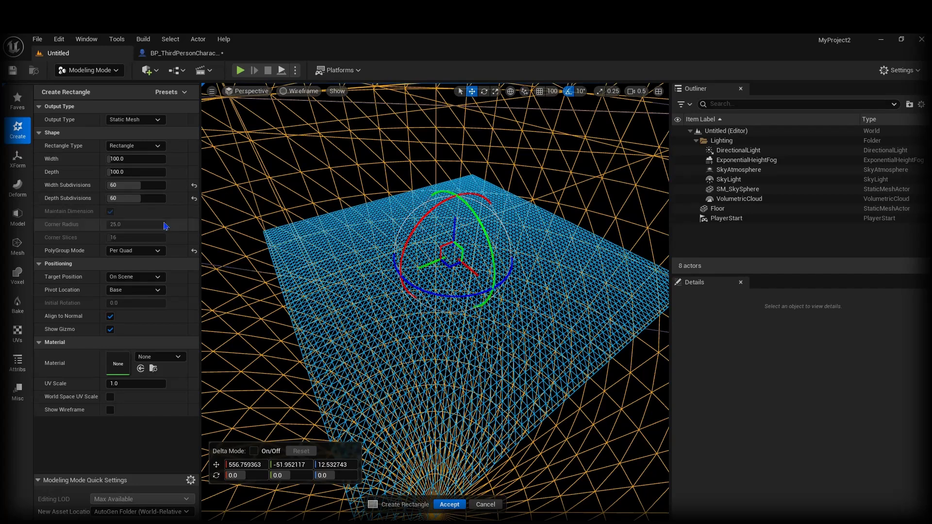
# Step: Accept the rectangle mesh and return the viewport to Lit shading
pyautogui.click(449, 505)
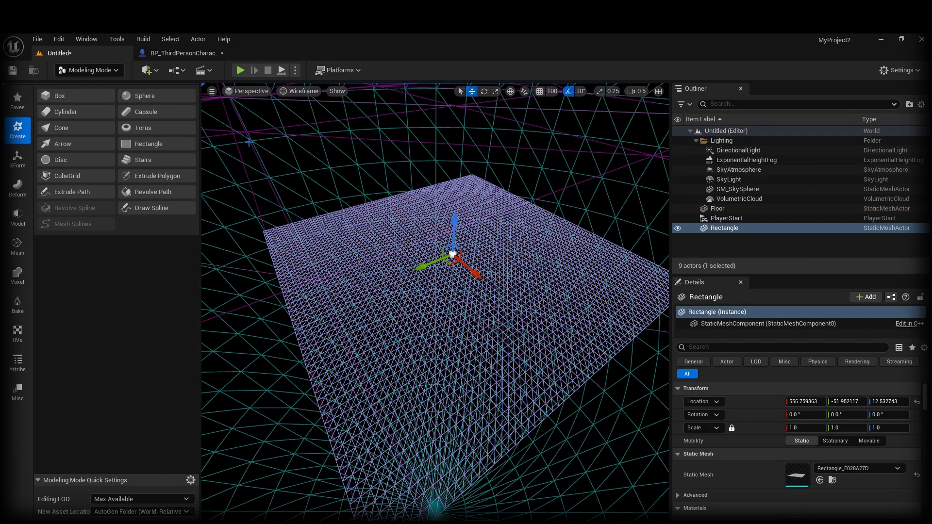
pyautogui.click(299, 91)
pyautogui.click(314, 130)
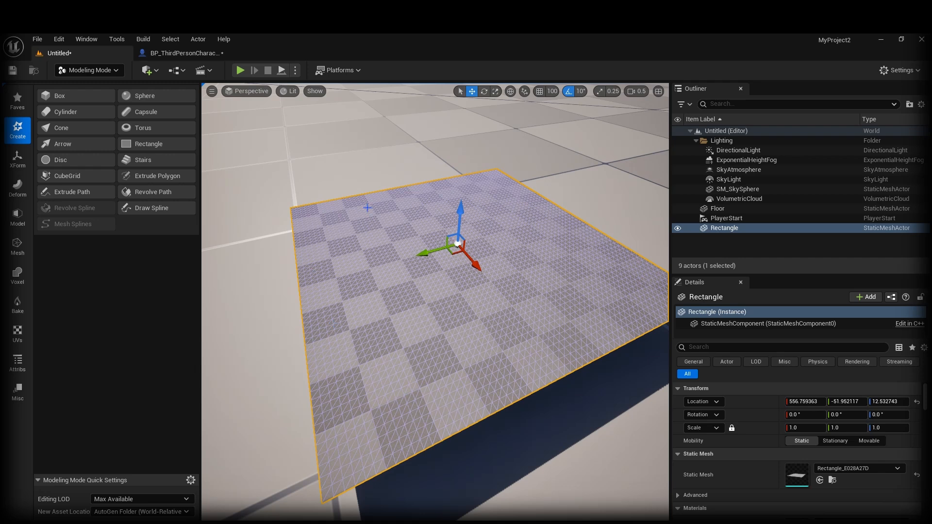
pyautogui.scroll(6, 447, 337)
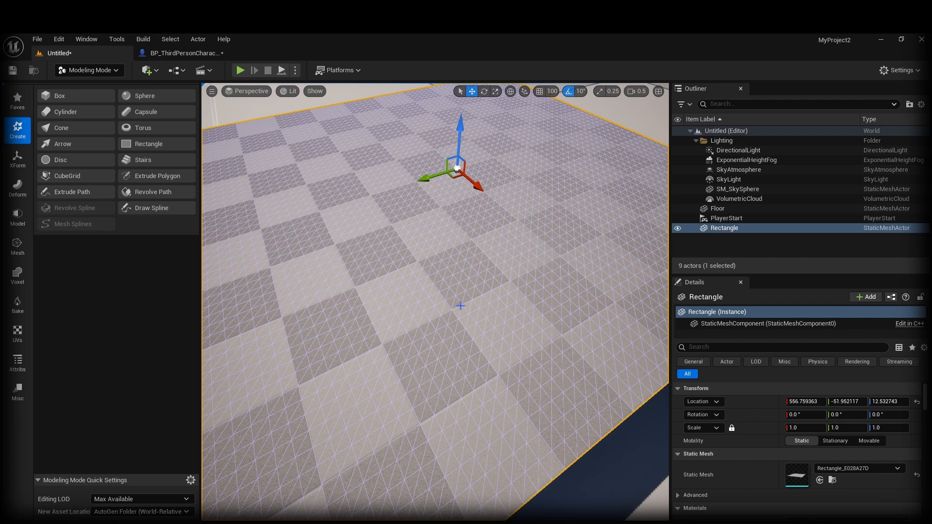
pyautogui.press('s')
pyautogui.moveTo(461, 306)
pyautogui.mouseDown(button='right')
pyautogui.moveTo(437, 305)
pyautogui.moveTo(449, 303)
pyautogui.mouseUp(button='right')
# Step: Lift the rectangle to about Z 45.7 and switch back to Selection mode
pyautogui.moveTo(440, 259); pyautogui.dragTo(426, 190)
pyautogui.moveTo(436, 296); pyautogui.dragTo(436, 246, button='right')
pyautogui.press('w')
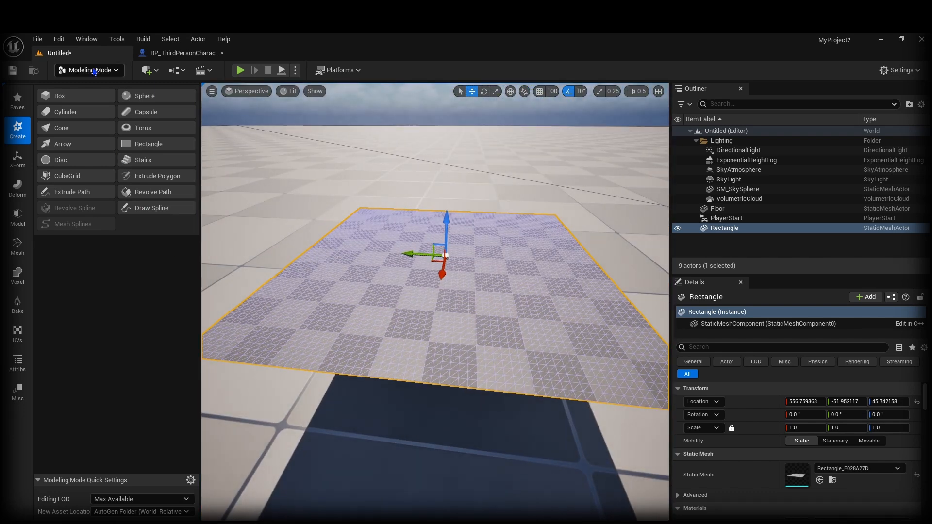
pyautogui.click(95, 72)
pyautogui.click(93, 83)
pyautogui.scroll(2, 330, 316)
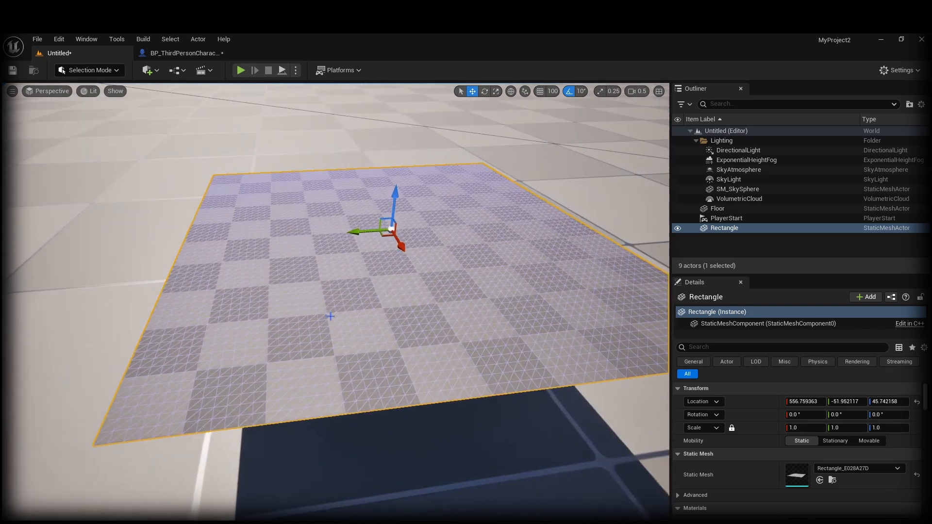
pyautogui.rightClick(330, 316)
# Step: Force delete the old Rectangle_F7870E36 mesh, skeleton and skeletal mesh assets
pyautogui.click(362, 243)
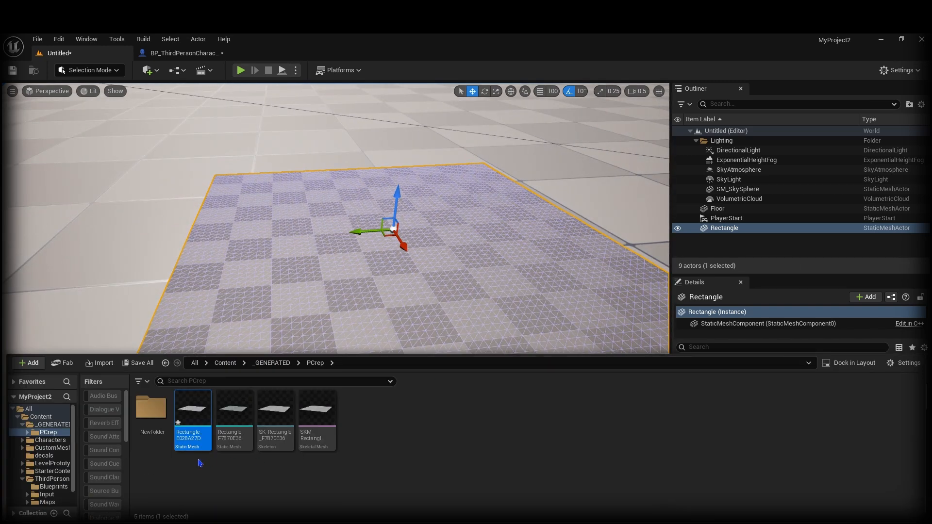
pyautogui.moveTo(191, 426)
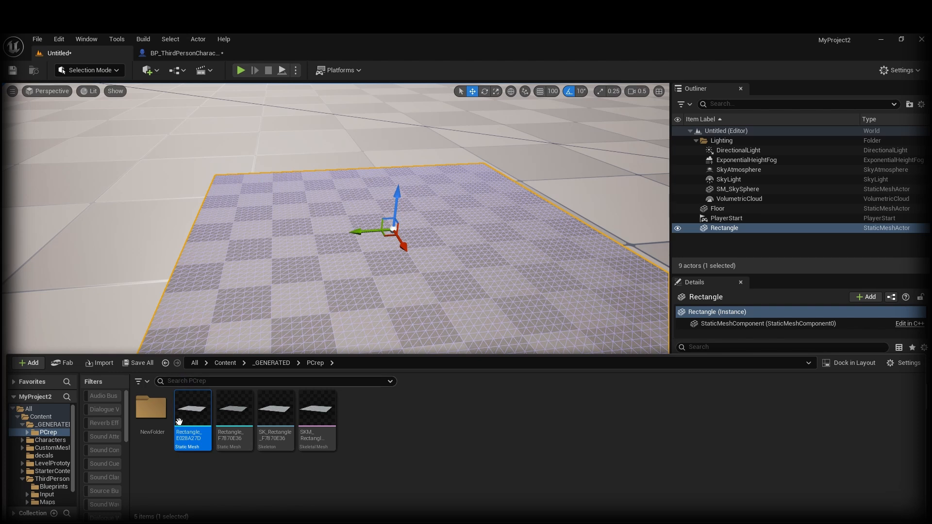
pyautogui.click(245, 435)
pyautogui.keyDown('shift'); pyautogui.click(318, 433); pyautogui.keyUp('shift')
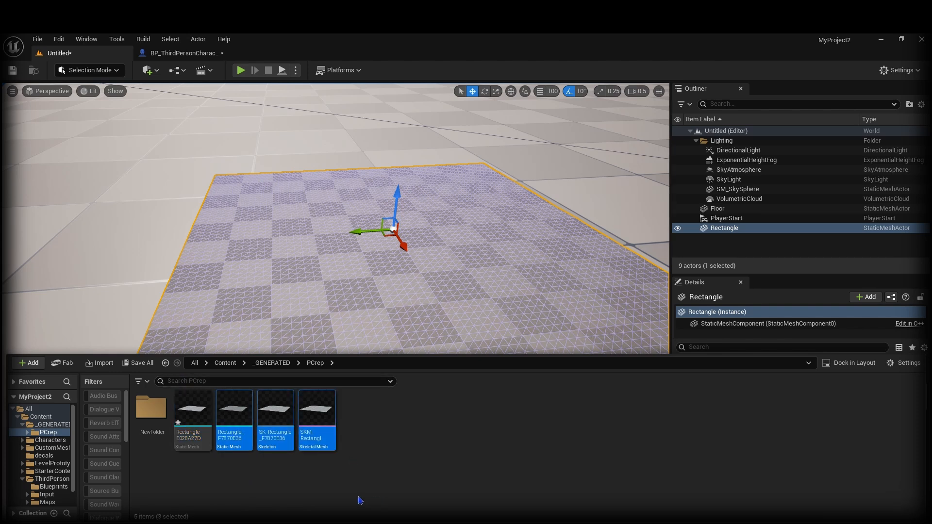
pyautogui.press('Delete')
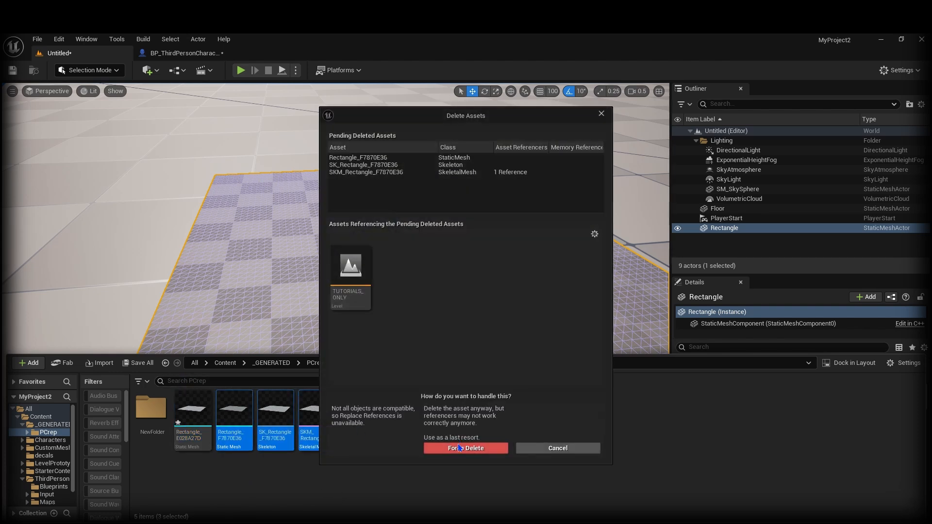
pyautogui.click(452, 449)
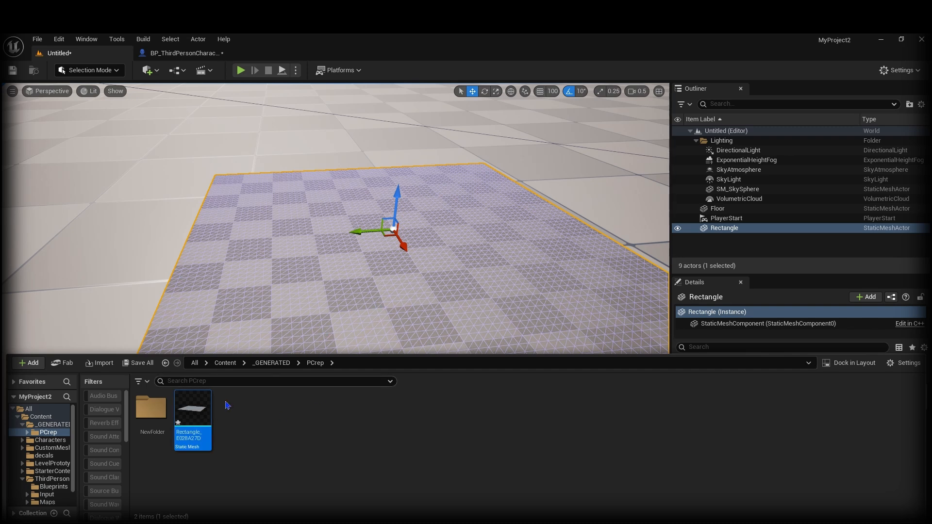
# Step: Convert the Rectangle_E028A27D static mesh to a skeletal mesh, accepting the conversion options
pyautogui.rightClick(199, 425)
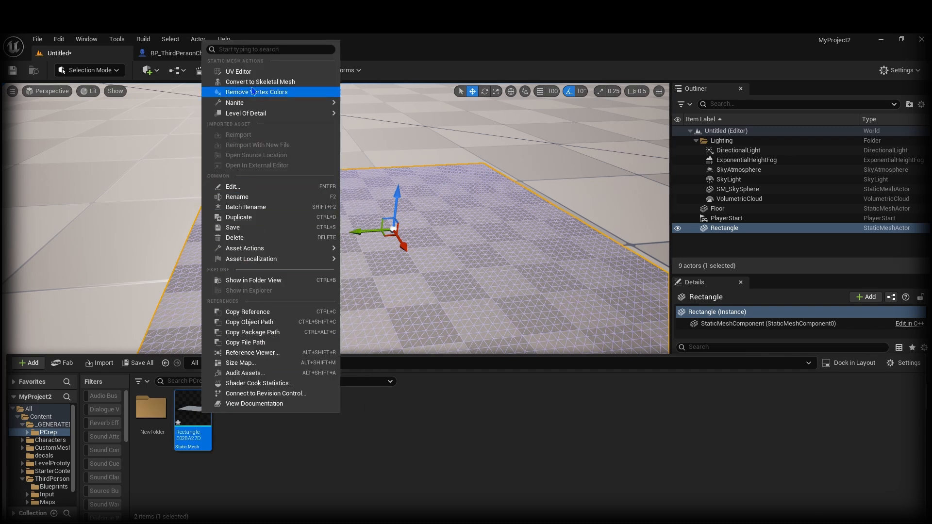
pyautogui.click(261, 82)
pyautogui.click(518, 437)
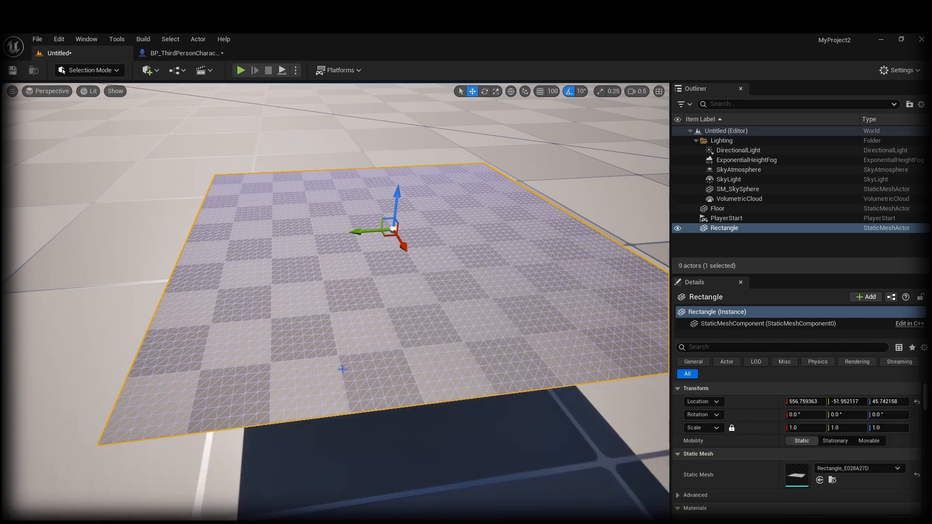
pyautogui.moveTo(406, 395)
pyautogui.mouseDown(button='right')
pyautogui.moveTo(387, 389)
pyautogui.moveTo(406, 385)
pyautogui.mouseUp(button='right')
pyautogui.hotkey('ctrl', 'space')
pyautogui.click(395, 402)
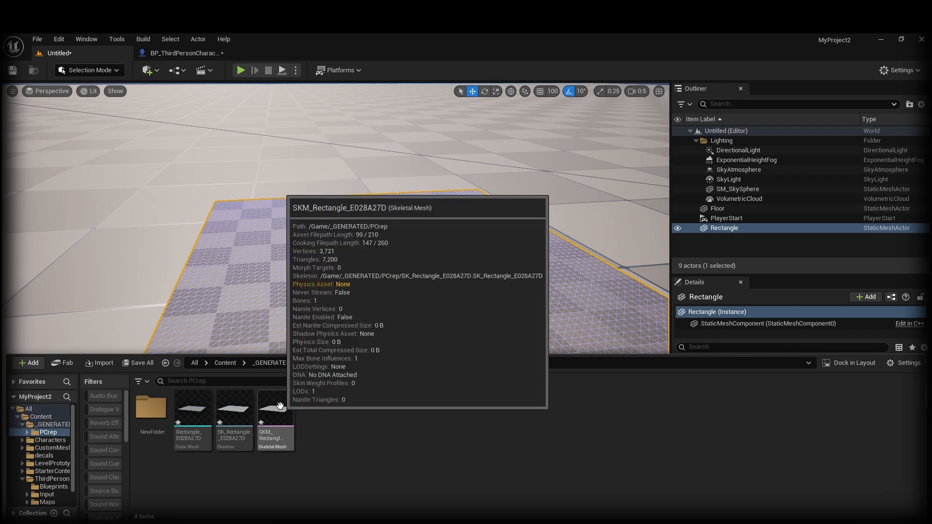
# Step: Open SKM_Rectangle_E028A27D, dock its editor tab in the main window, and orbit the preview
pyautogui.doubleClick(279, 407)
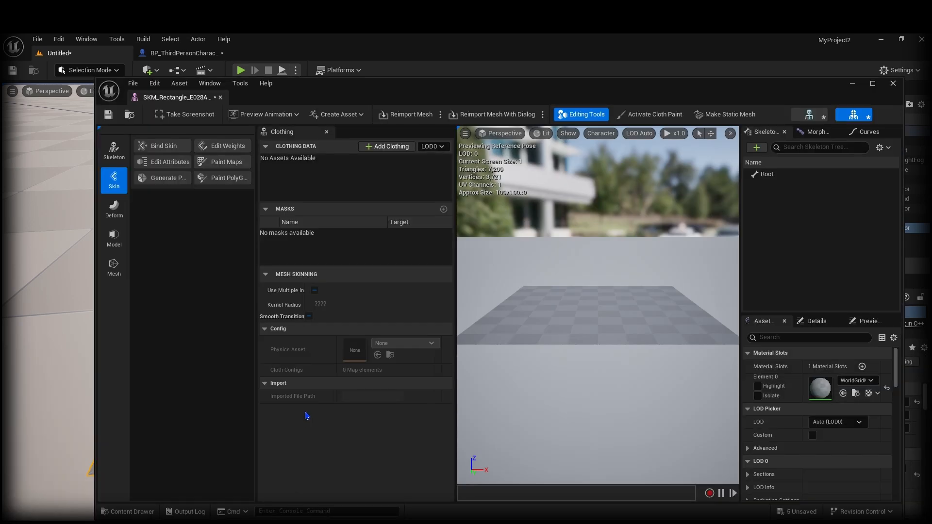
pyautogui.moveTo(177, 97); pyautogui.dragTo(266, 61)
pyautogui.moveTo(534, 296)
pyautogui.mouseDown(button='right')
pyautogui.moveTo(532, 269)
pyautogui.moveTo(577, 296)
pyautogui.moveTo(573, 311)
pyautogui.moveTo(600, 313)
pyautogui.moveTo(578, 311)
pyautogui.moveTo(594, 313)
pyautogui.moveTo(577, 378)
pyautogui.moveTo(680, 381)
pyautogui.moveTo(741, 364)
pyautogui.moveTo(719, 296)
pyautogui.moveTo(690, 282)
pyautogui.moveTo(656, 369)
pyautogui.moveTo(527, 291)
pyautogui.mouseUp(button='right')
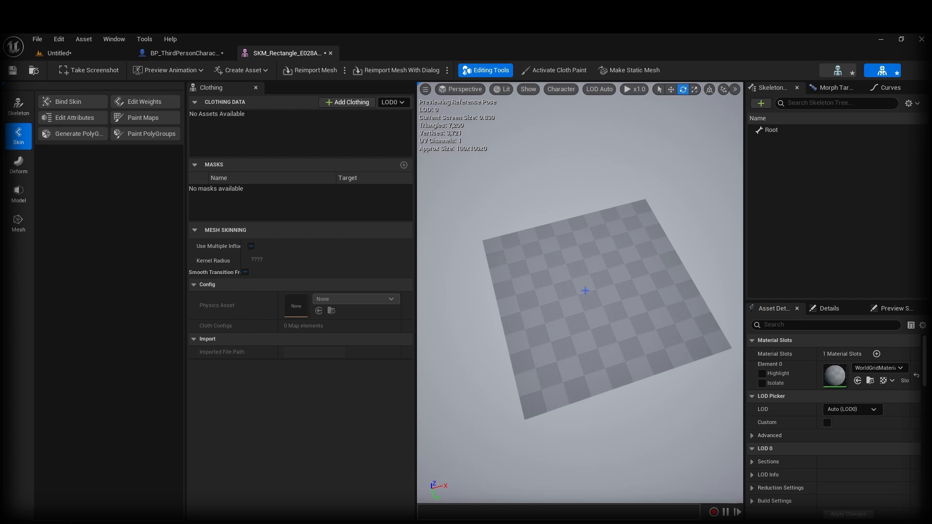
pyautogui.keyDown('alt'); pyautogui.moveTo(591, 316); pyautogui.dragTo(568, 291); pyautogui.keyUp('alt')
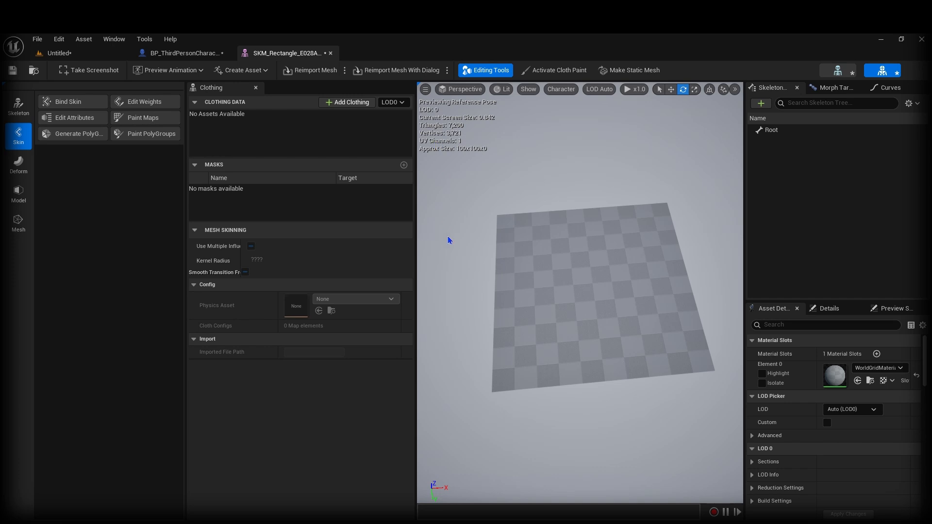
# Step: Activate cloth painting and bring up Create Clothing Data from Section for LOD0 Section 0
pyautogui.click(556, 76)
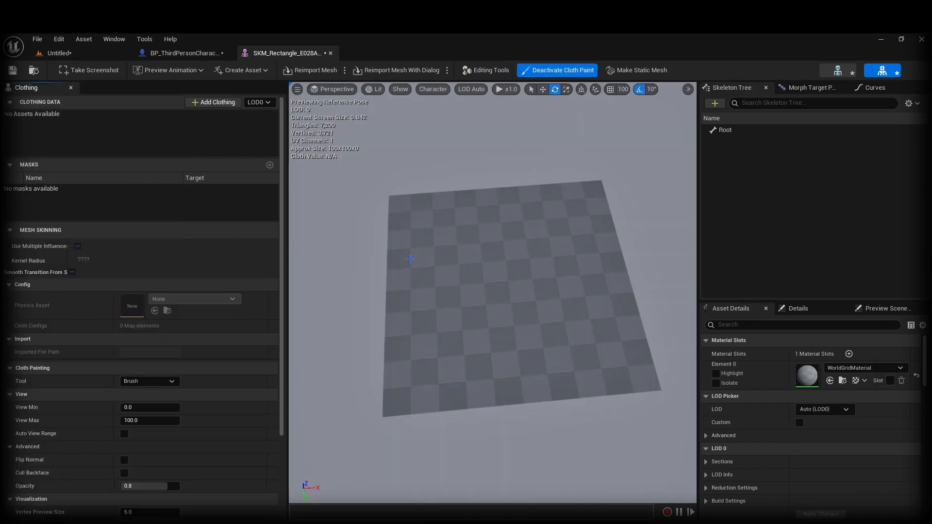
pyautogui.click(489, 262)
pyautogui.rightClick(483, 300)
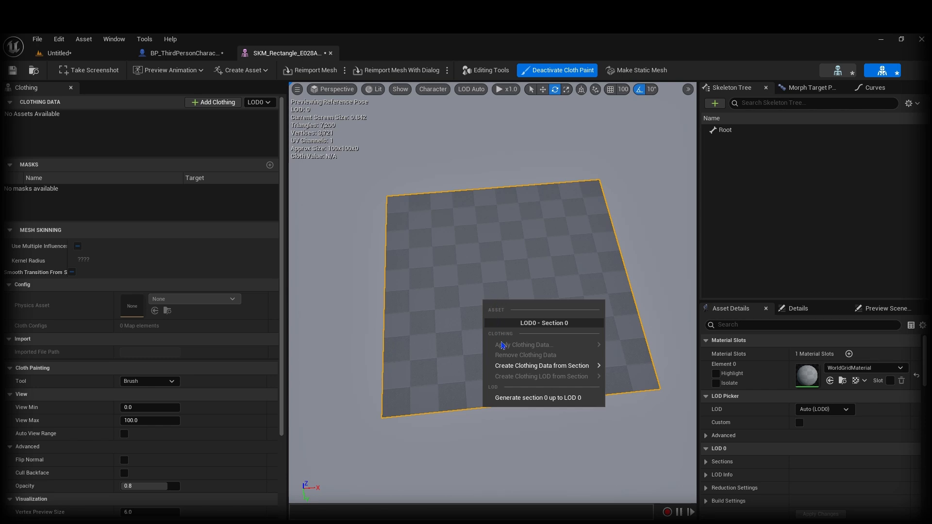
pyautogui.moveTo(565, 367)
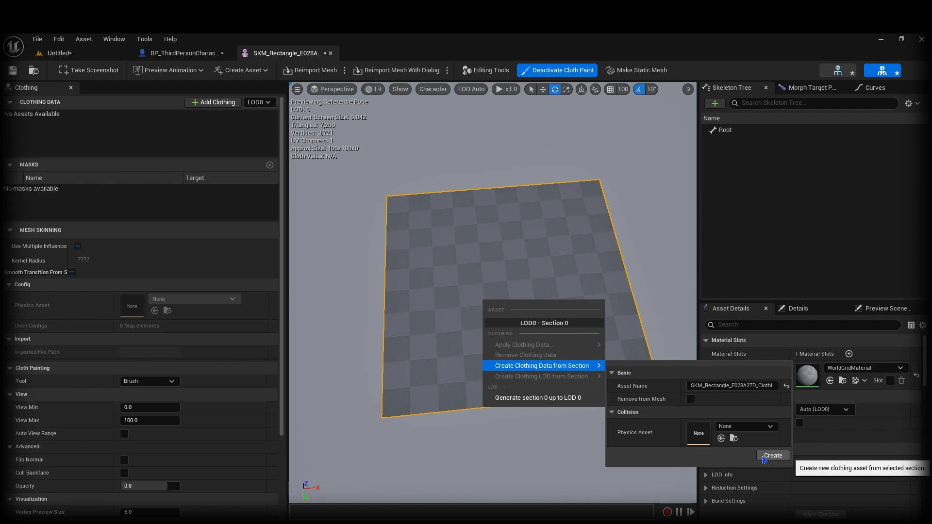
# Step: Create clothing data SKM_Rectangle_E028A27D_Clothing_0 and select it for painting
pyautogui.click(764, 458)
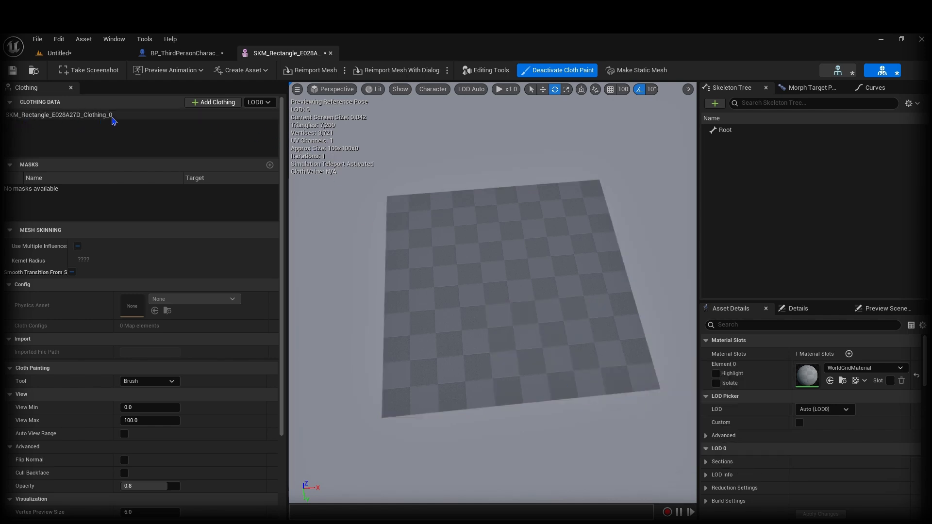
pyautogui.click(70, 121)
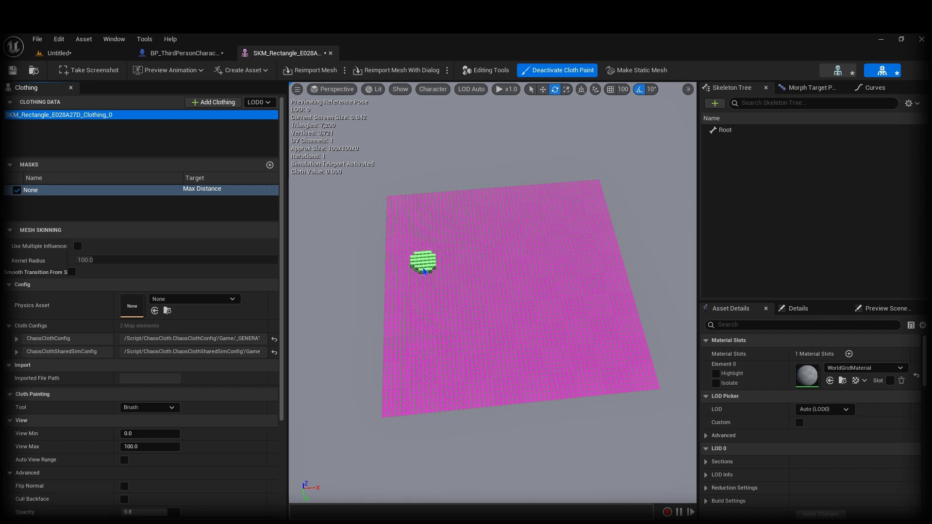
# Step: Paint test strokes on the Max Distance mask at values 100, about 33.6 and 0
pyautogui.moveTo(408, 334); pyautogui.dragTo(508, 334)
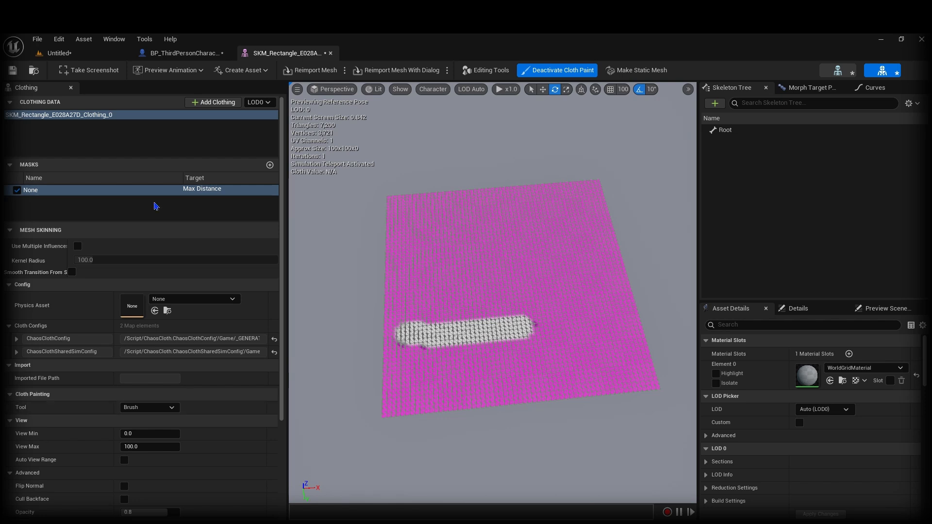
pyautogui.scroll(-5, 207, 406)
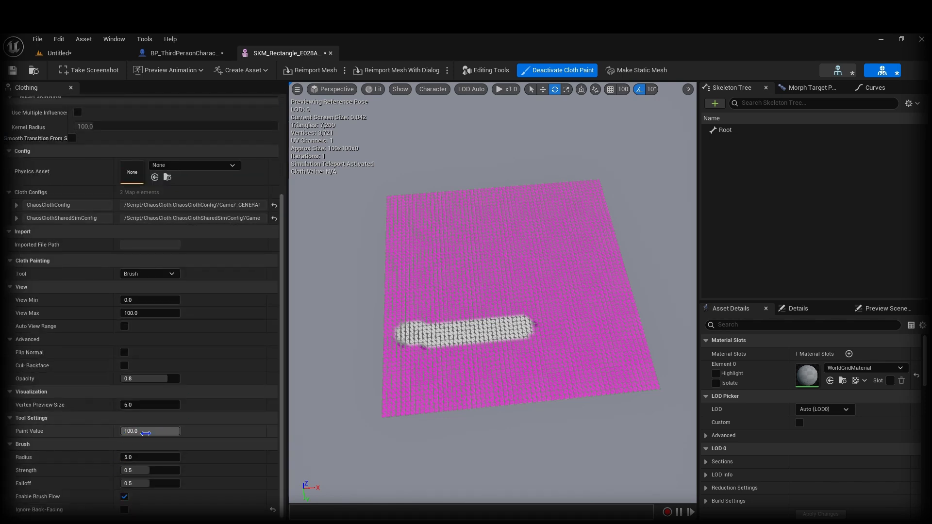
pyautogui.moveTo(156, 431); pyautogui.dragTo(141, 431)
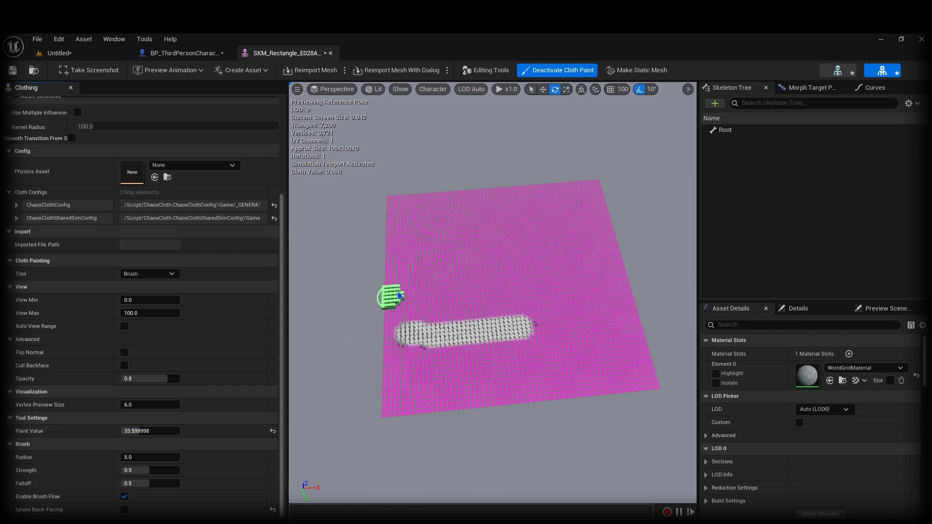
pyautogui.moveTo(429, 286); pyautogui.dragTo(509, 286)
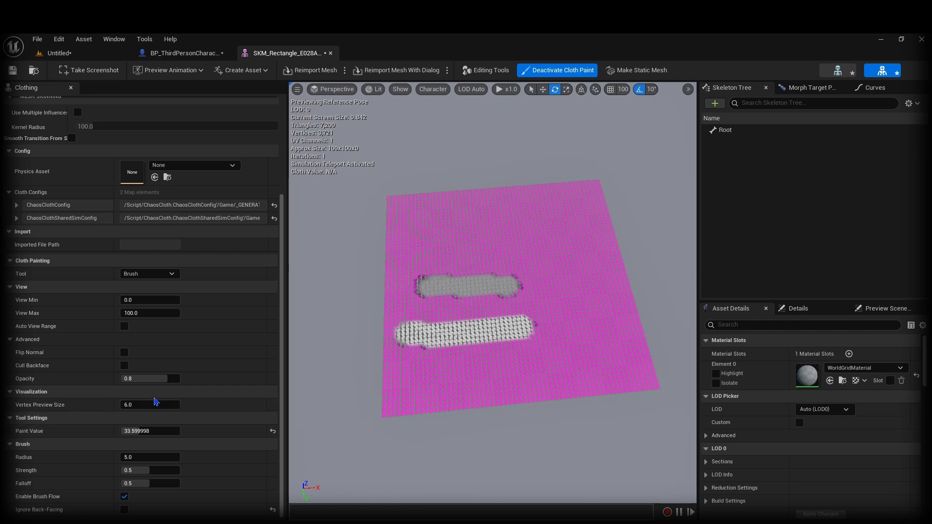
pyautogui.moveTo(130, 434)
pyautogui.mouseDown()
pyautogui.moveTo(180, 432)
pyautogui.moveTo(122, 431)
pyautogui.mouseUp()
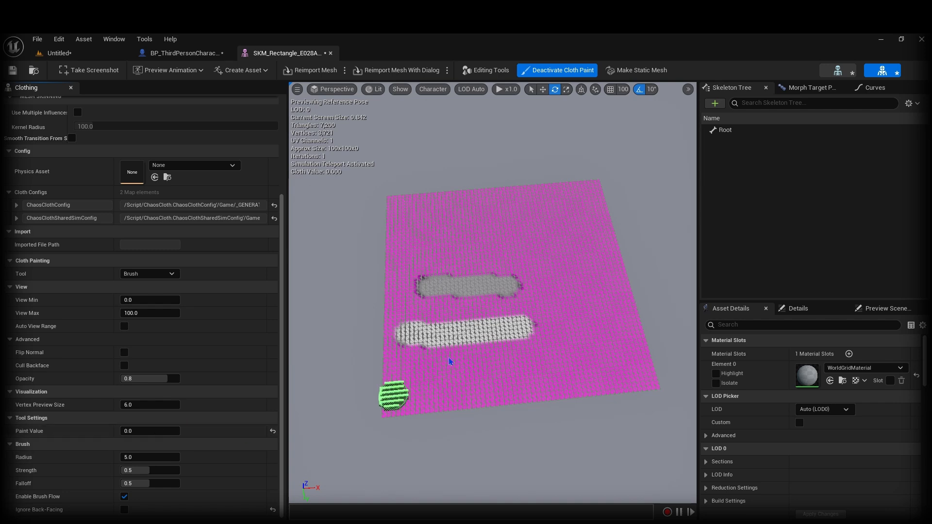
pyautogui.moveTo(439, 291)
pyautogui.mouseDown()
pyautogui.moveTo(399, 272)
pyautogui.moveTo(494, 272)
pyautogui.moveTo(420, 291)
pyautogui.moveTo(495, 286)
pyautogui.mouseUp()
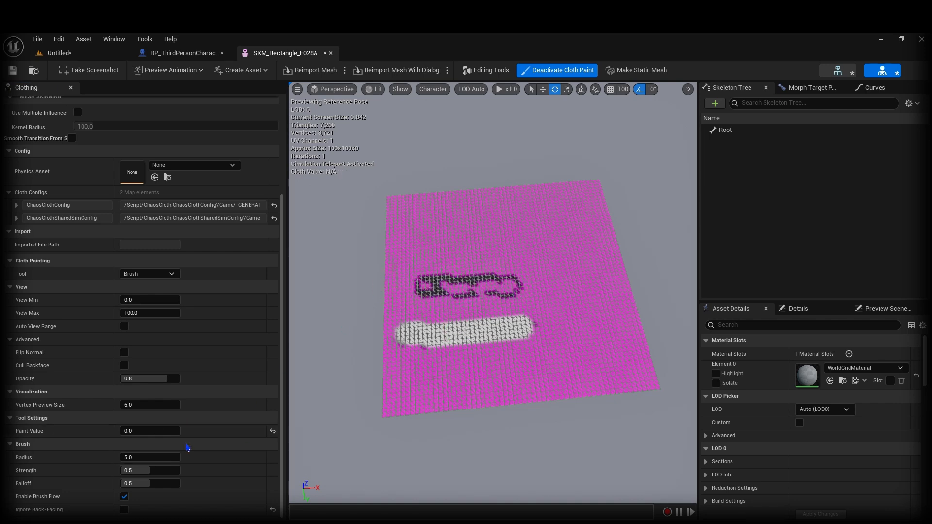
pyautogui.moveTo(403, 312)
pyautogui.mouseDown()
pyautogui.moveTo(522, 273)
pyautogui.moveTo(511, 296)
pyautogui.moveTo(444, 279)
pyautogui.mouseUp()
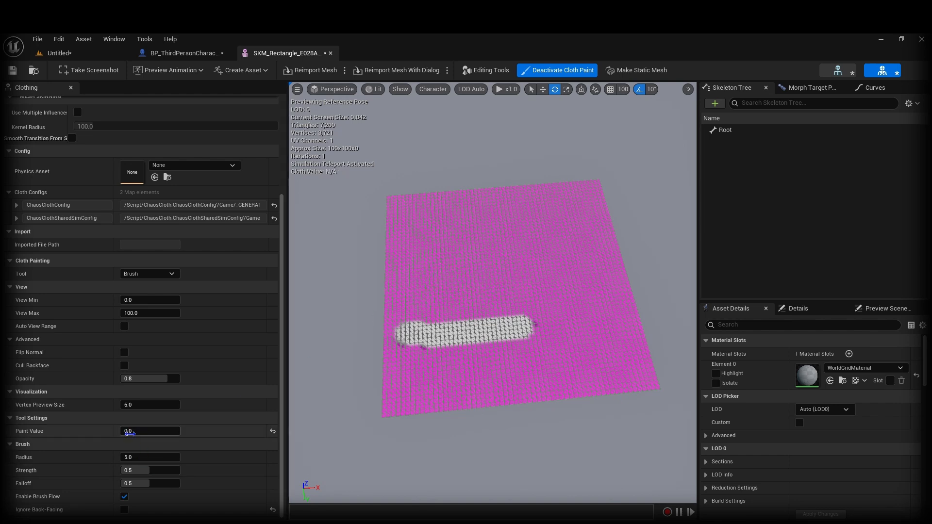
# Step: Set Paint Value to 100 and paint a white strip across the upper cloth
pyautogui.click(142, 431)
pyautogui.write('100')
pyautogui.press('Return')
pyautogui.moveTo(405, 297); pyautogui.dragTo(516, 298)
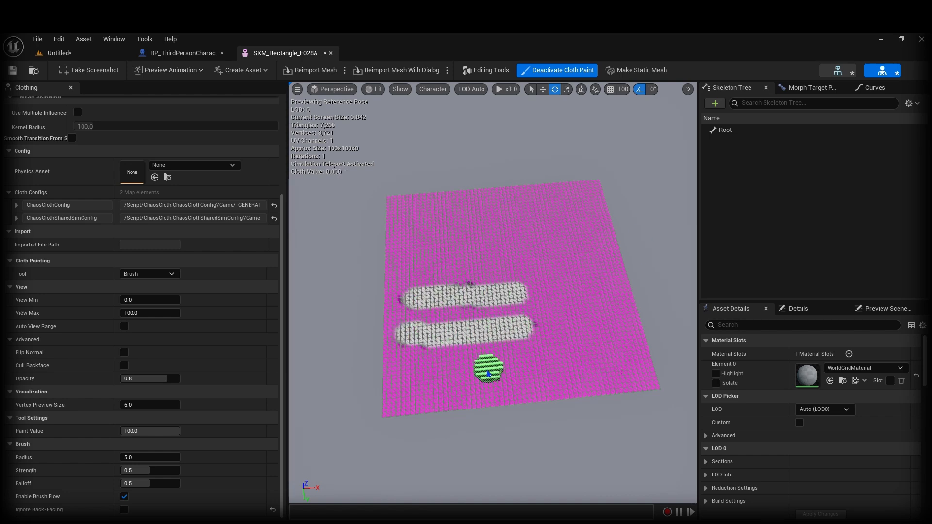
# Step: Brush the remaining pink areas white at value 100, from the lower-left corner upward
pyautogui.moveTo(386, 411)
pyautogui.mouseDown()
pyautogui.moveTo(388, 369)
pyautogui.moveTo(396, 410)
pyautogui.moveTo(459, 411)
pyautogui.moveTo(488, 398)
pyautogui.moveTo(609, 396)
pyautogui.moveTo(648, 360)
pyautogui.moveTo(631, 385)
pyautogui.moveTo(488, 378)
pyautogui.moveTo(490, 366)
pyautogui.moveTo(420, 362)
pyautogui.moveTo(416, 340)
pyautogui.moveTo(441, 323)
pyautogui.moveTo(356, 318)
pyautogui.moveTo(391, 289)
pyautogui.moveTo(433, 314)
pyautogui.moveTo(458, 352)
pyautogui.moveTo(534, 318)
pyautogui.moveTo(634, 322)
pyautogui.moveTo(627, 288)
pyautogui.moveTo(599, 259)
pyautogui.moveTo(566, 266)
pyautogui.moveTo(533, 280)
pyautogui.moveTo(551, 284)
pyautogui.moveTo(526, 291)
pyautogui.moveTo(491, 243)
pyautogui.moveTo(470, 295)
pyautogui.mouseUp()
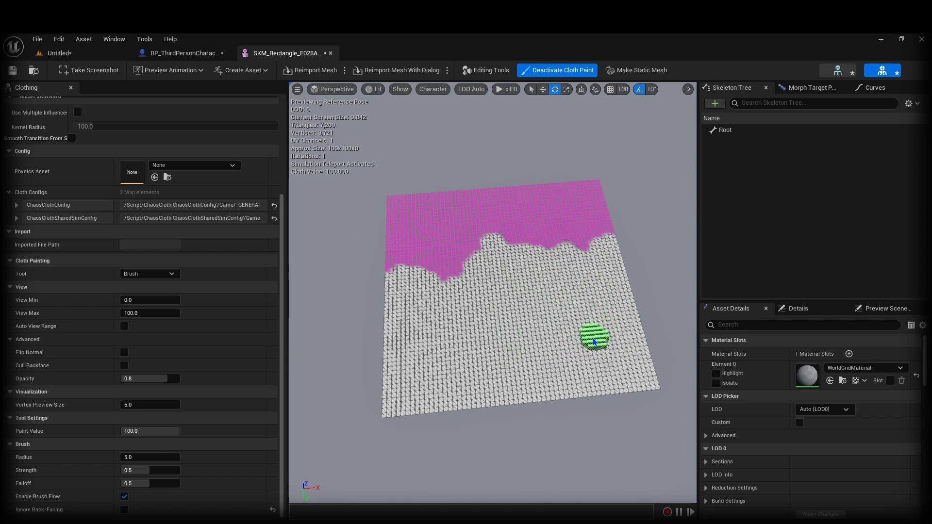
pyautogui.moveTo(452, 274)
pyautogui.mouseDown()
pyautogui.moveTo(394, 273)
pyautogui.moveTo(391, 225)
pyautogui.moveTo(412, 249)
pyautogui.moveTo(477, 230)
pyautogui.moveTo(501, 250)
pyautogui.moveTo(534, 233)
pyautogui.moveTo(558, 250)
pyautogui.moveTo(570, 225)
pyautogui.moveTo(597, 238)
pyautogui.moveTo(597, 186)
pyautogui.moveTo(582, 204)
pyautogui.moveTo(561, 189)
pyautogui.moveTo(479, 189)
pyautogui.moveTo(523, 189)
pyautogui.moveTo(400, 201)
pyautogui.moveTo(388, 212)
pyautogui.moveTo(431, 230)
pyautogui.moveTo(426, 202)
pyautogui.moveTo(482, 212)
pyautogui.moveTo(535, 206)
pyautogui.moveTo(558, 219)
pyautogui.moveTo(492, 238)
pyautogui.mouseUp()
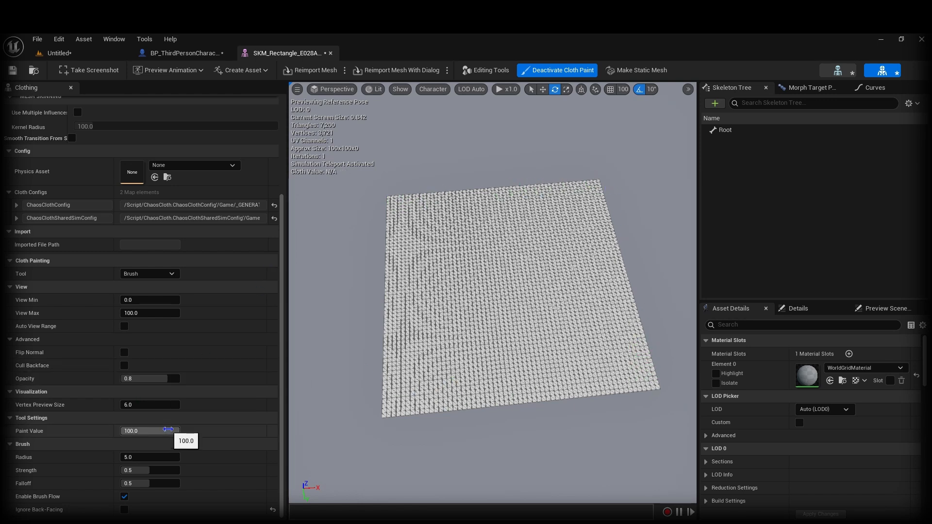
# Step: Set the paint value to 0 and paint the cloth's top-left corner and start of the top edge
pyautogui.moveTo(166, 432); pyautogui.dragTo(112, 432)
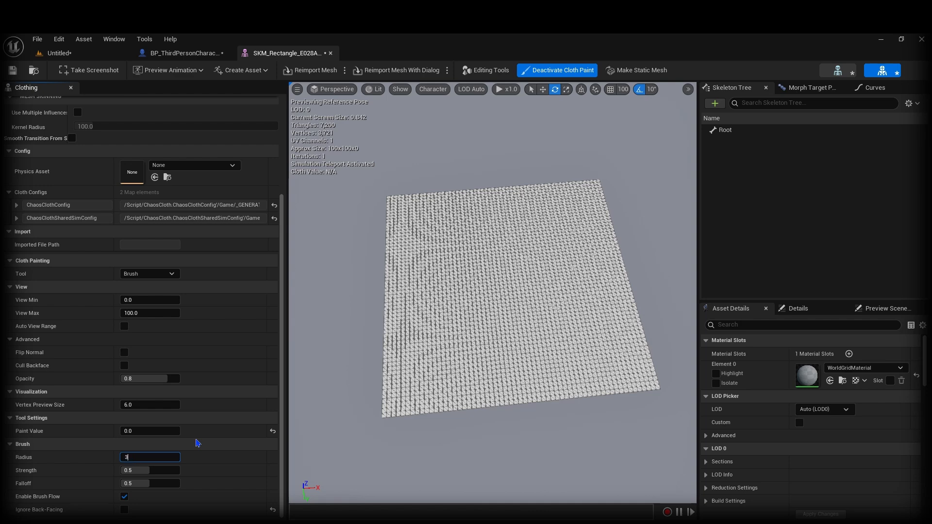
pyautogui.keyDown('alt'); pyautogui.moveTo(443, 196); pyautogui.dragTo(415, 199); pyautogui.keyUp('alt')
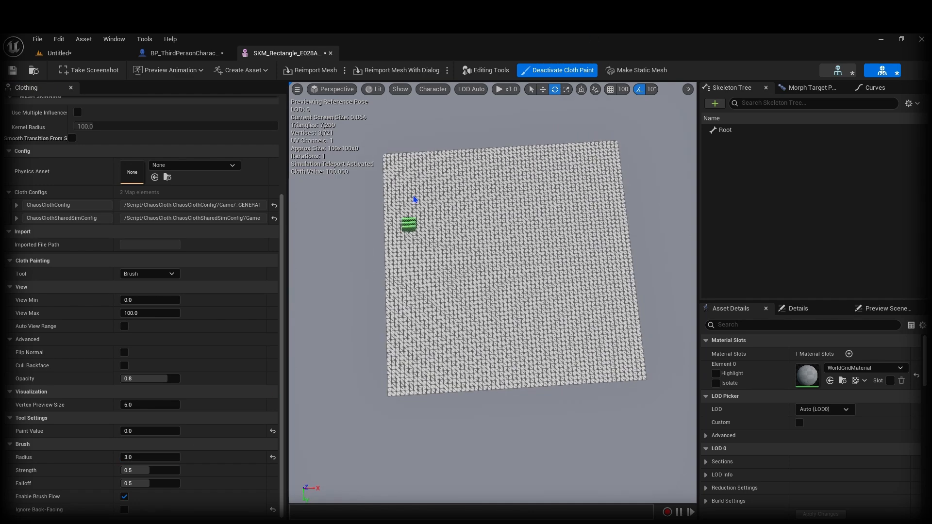
pyautogui.keyDown('alt'); pyautogui.moveTo(414, 200); pyautogui.dragTo(376, 127, button='middle'); pyautogui.keyUp('alt')
pyautogui.keyDown('alt'); pyautogui.moveTo(435, 104); pyautogui.dragTo(480, 216, button='middle'); pyautogui.keyUp('alt')
pyautogui.moveTo(481, 230)
pyautogui.keyDown('alt'); pyautogui.mouseDown()
pyautogui.moveTo(447, 150)
pyautogui.moveTo(437, 224)
pyautogui.moveTo(451, 256)
pyautogui.mouseUp(); pyautogui.keyUp('alt')
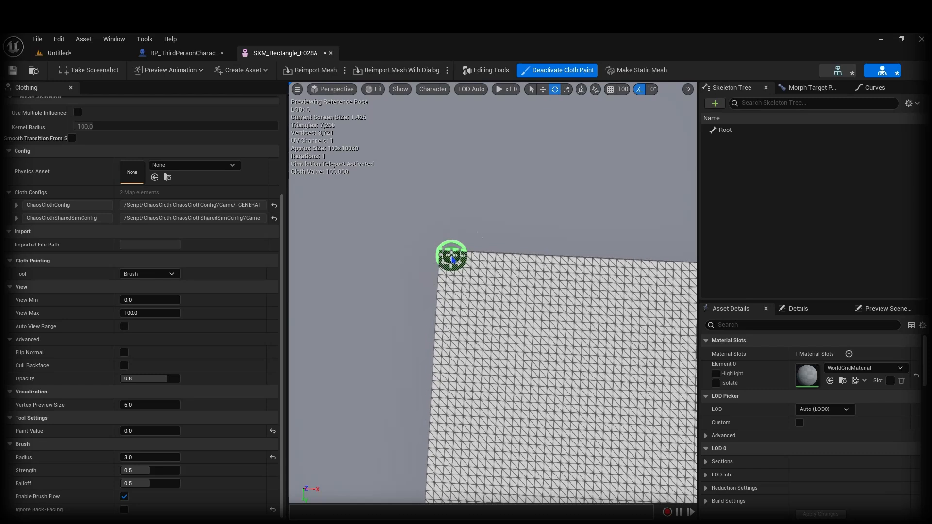
pyautogui.click(446, 260)
pyautogui.click(447, 265)
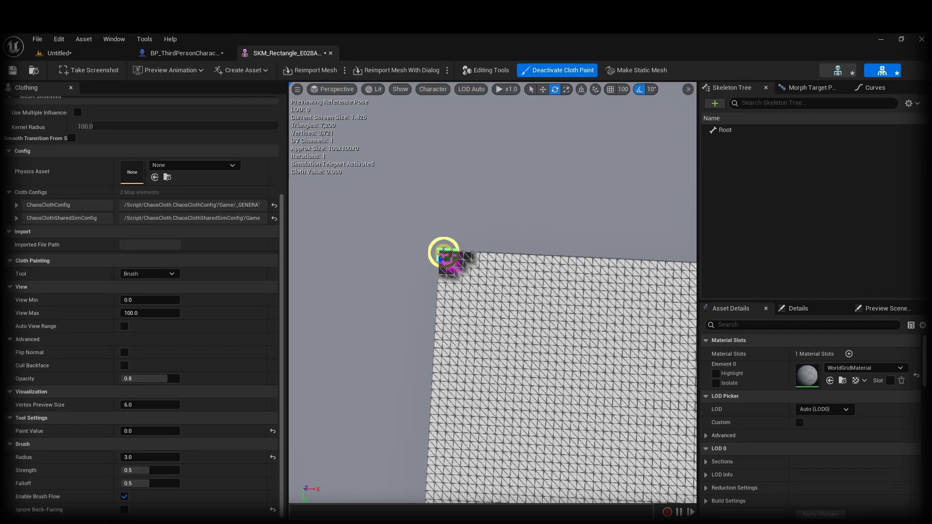
pyautogui.moveTo(448, 266)
pyautogui.mouseDown()
pyautogui.moveTo(476, 268)
pyautogui.moveTo(481, 258)
pyautogui.moveTo(492, 266)
pyautogui.mouseUp()
# Step: Extend the zero-value Max Distance strip along the rest of the cloth's top edge
pyautogui.moveTo(579, 319)
pyautogui.mouseDown(button='right')
pyautogui.moveTo(623, 277)
pyautogui.moveTo(622, 306)
pyautogui.moveTo(583, 318)
pyautogui.mouseUp(button='right')
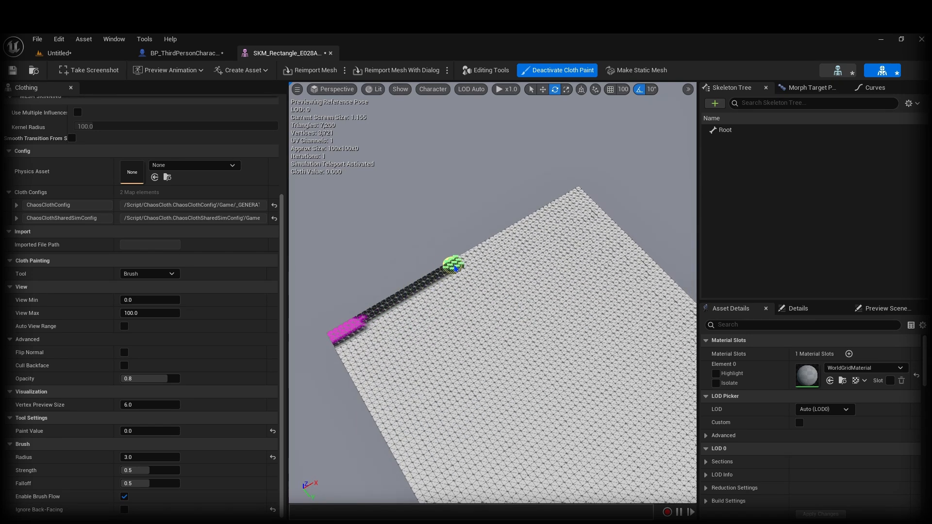
pyautogui.moveTo(513, 234); pyautogui.dragTo(574, 200)
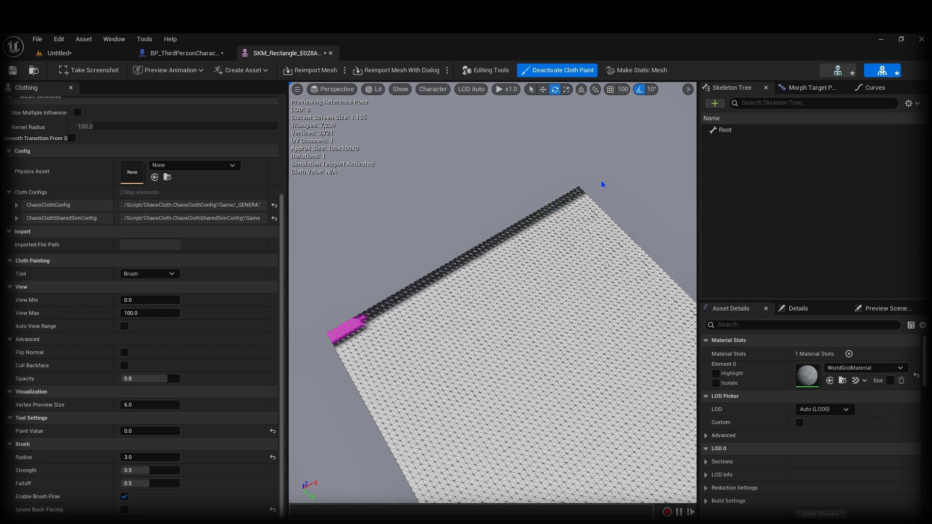
pyautogui.moveTo(358, 323); pyautogui.dragTo(385, 307)
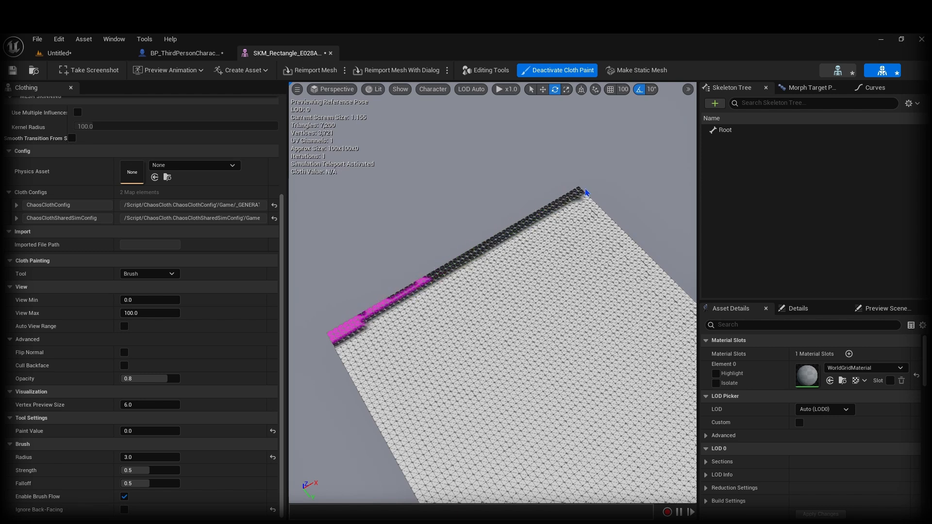
pyautogui.moveTo(585, 189); pyautogui.dragTo(581, 192, button='right')
pyautogui.moveTo(453, 273); pyautogui.dragTo(455, 271)
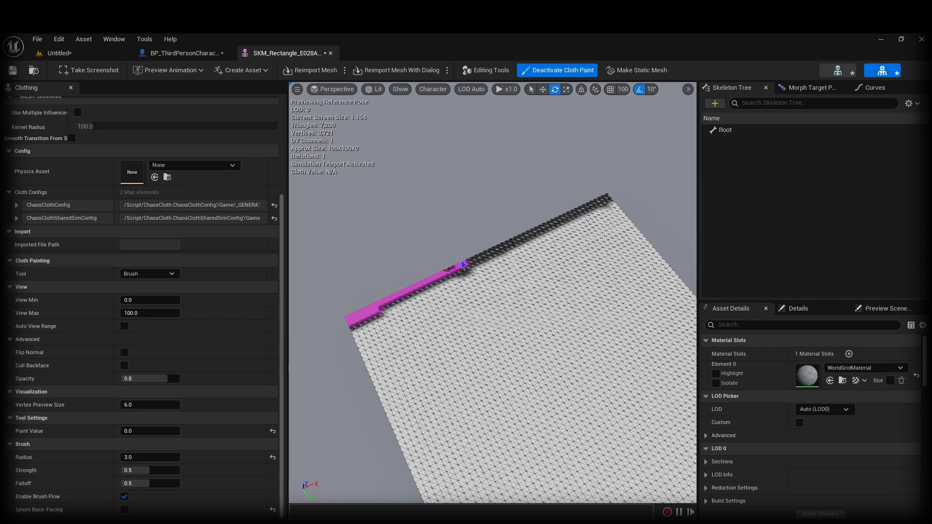
pyautogui.moveTo(462, 265); pyautogui.dragTo(481, 258)
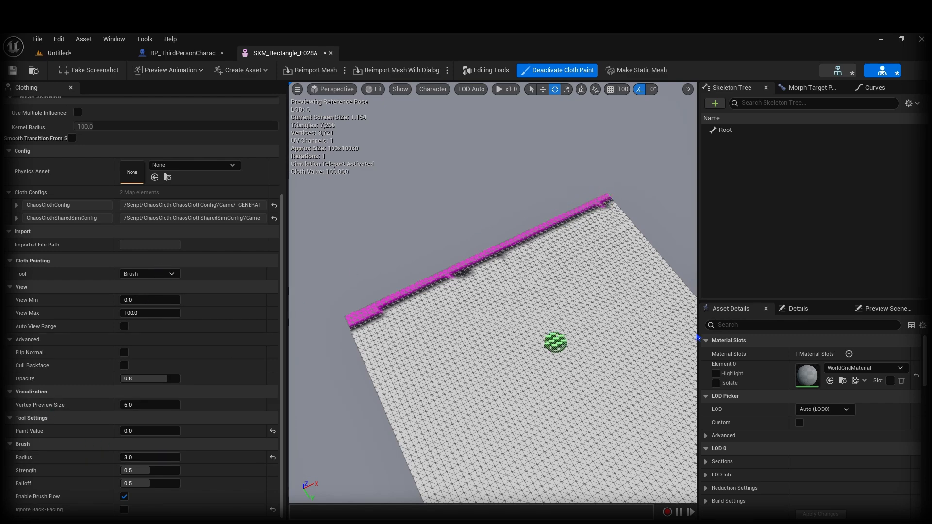
# Step: Reframe the cloth mesh and switch off cloth weight painting
pyautogui.moveTo(583, 356); pyautogui.dragTo(496, 342, button='right')
pyautogui.press('s')
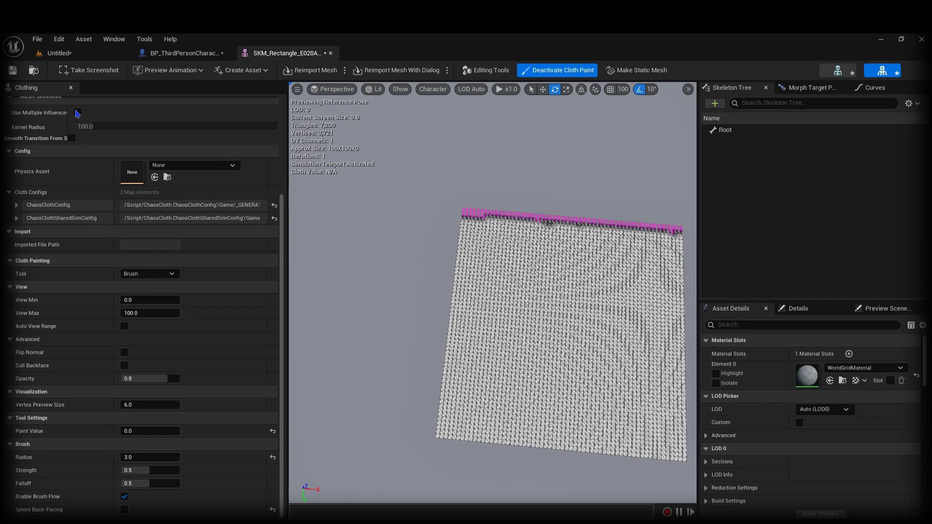
pyautogui.press('d')
pyautogui.moveTo(401, 227); pyautogui.dragTo(407, 226, button='right')
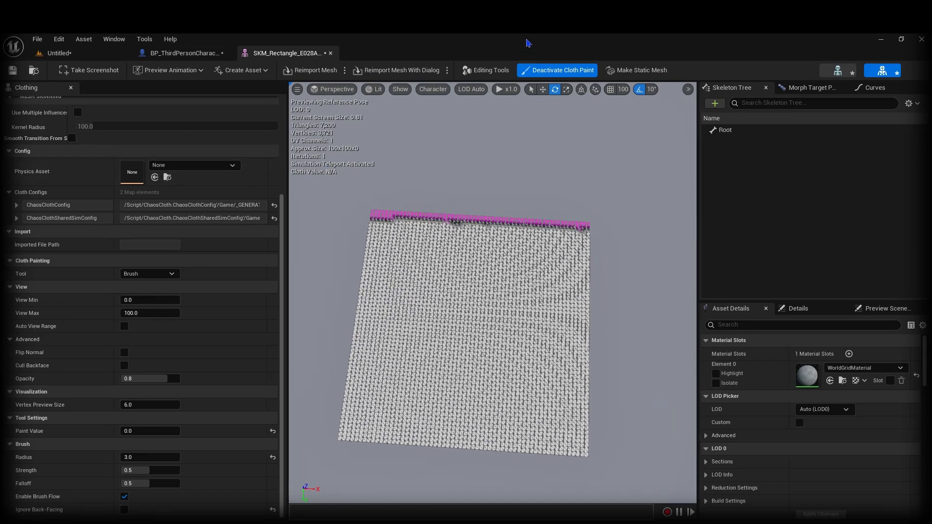
pyautogui.click(542, 73)
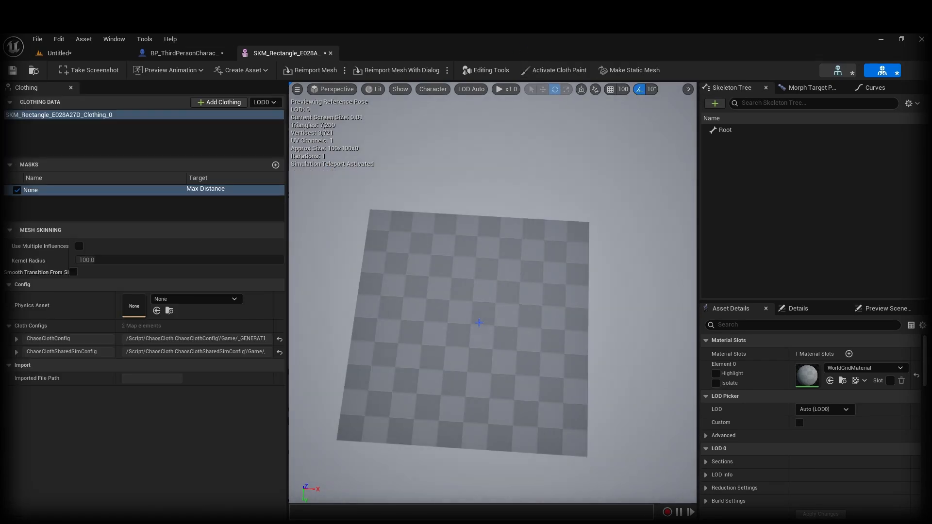
# Step: Apply SKM_Rectangle_E028A27D_Clothing_0 to LOD0, save the mesh, and return to the Untitled level
pyautogui.rightClick(465, 330)
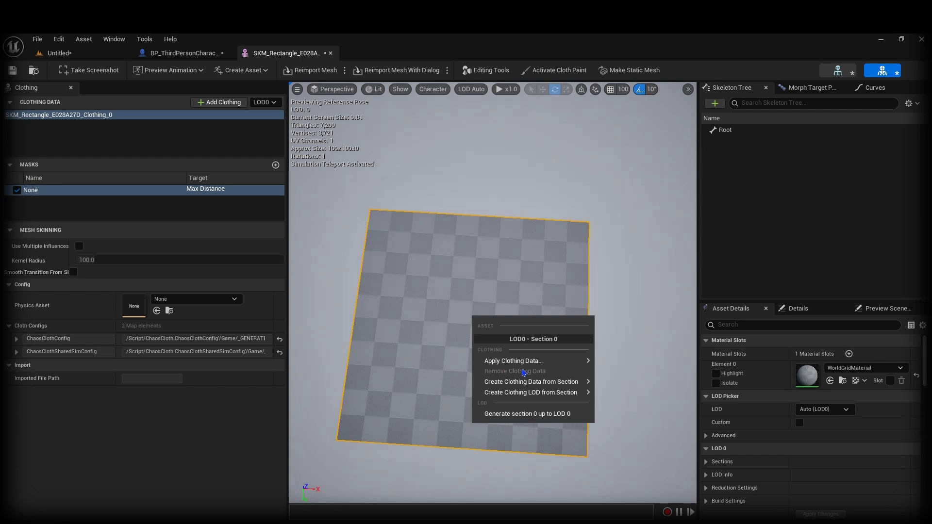
pyautogui.moveTo(528, 365)
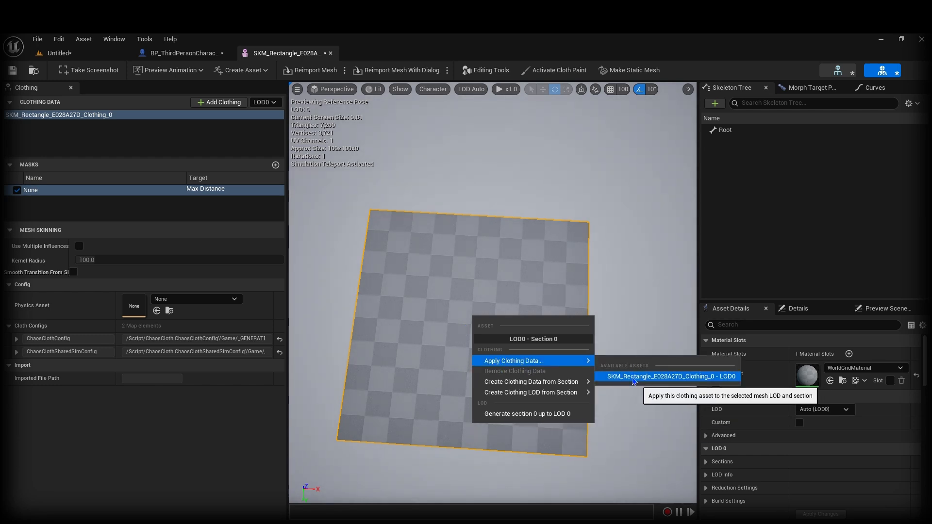
pyautogui.click(638, 377)
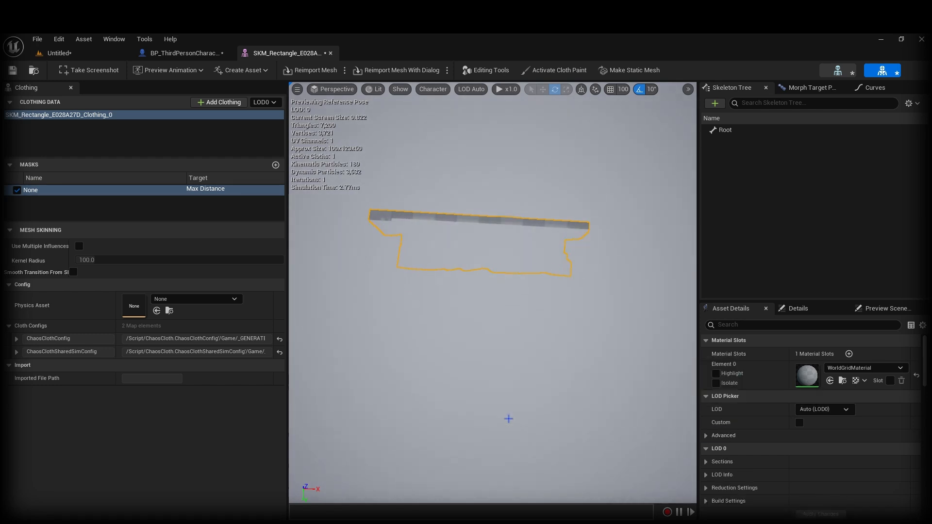
pyautogui.moveTo(459, 346)
pyautogui.mouseDown(button='right')
pyautogui.moveTo(413, 340)
pyautogui.moveTo(466, 320)
pyautogui.moveTo(459, 347)
pyautogui.mouseUp(button='right')
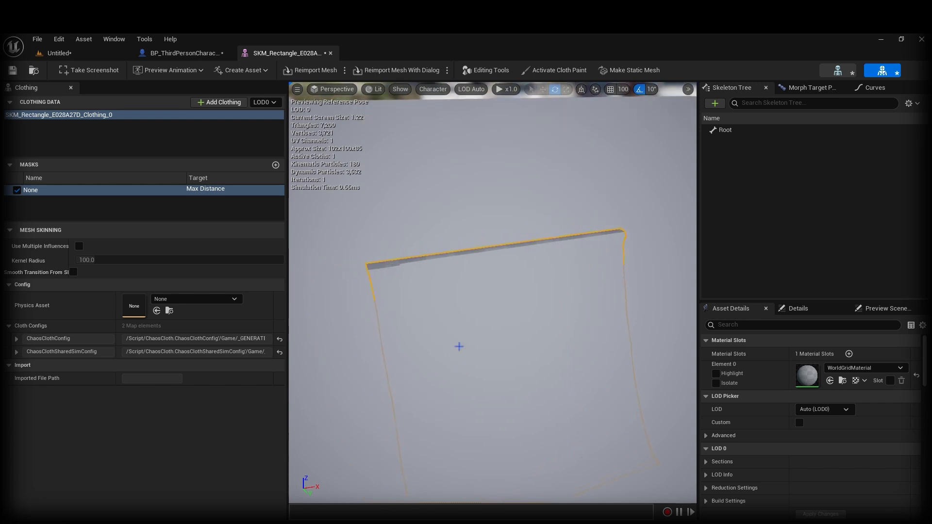
pyautogui.hotkey('ctrl', 's')
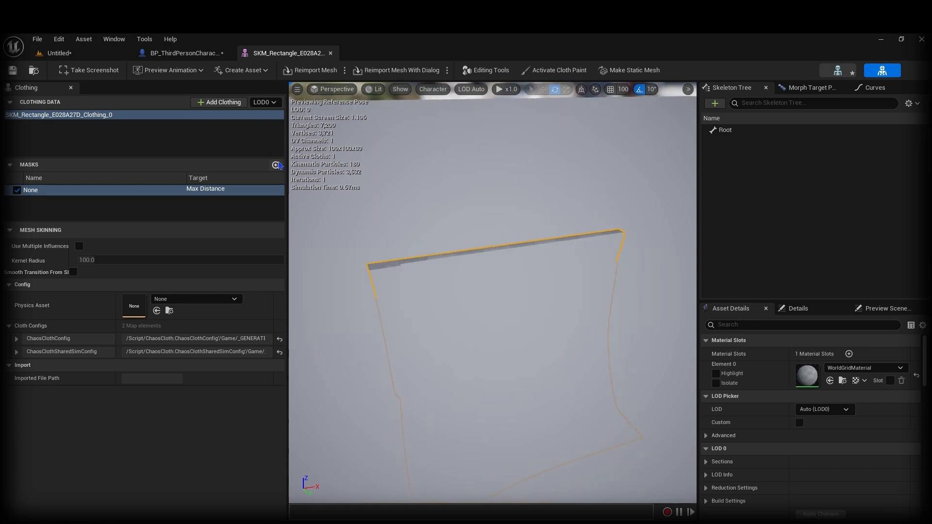
pyautogui.click(86, 54)
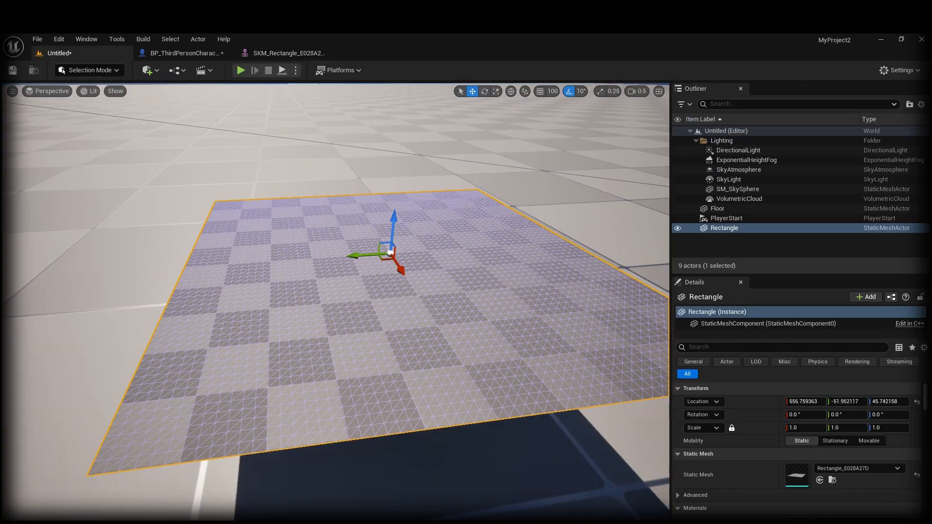
# Step: Replace the static Rectangle with SKM_Rectangle_E028A27D and raise it above the floor
pyautogui.scroll(-5, 390, 253)
pyautogui.press('Delete')
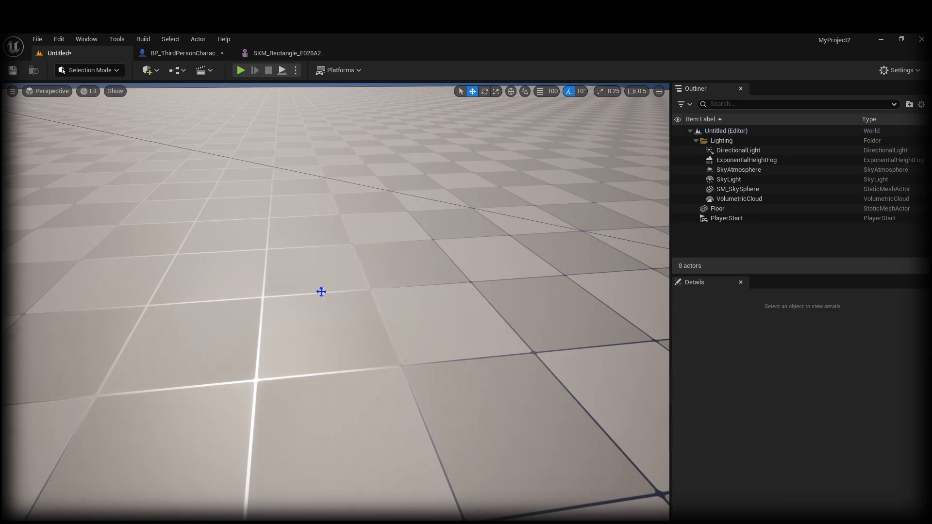
pyautogui.hotkey('ctrl', 'space')
pyautogui.moveTo(279, 431); pyautogui.dragTo(339, 316)
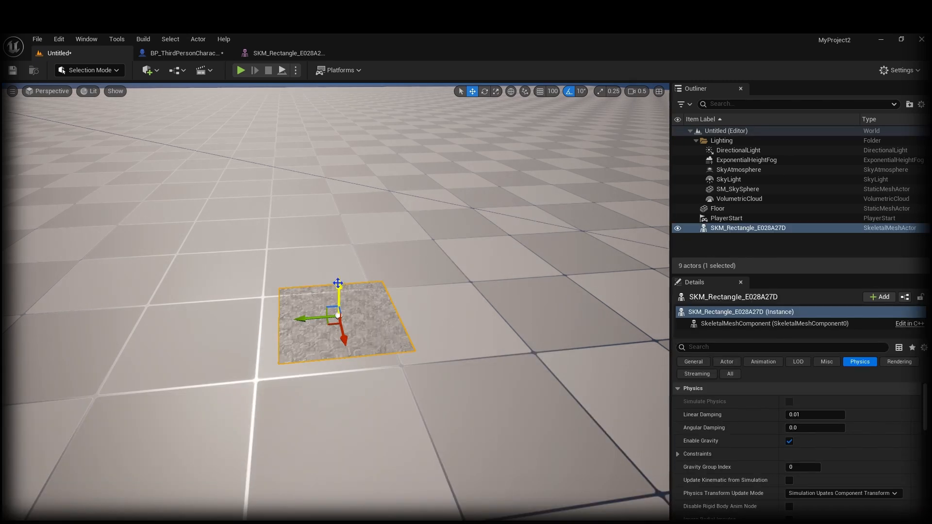
pyautogui.moveTo(339, 272); pyautogui.dragTo(299, 81)
pyautogui.press('e')
# Step: Run a Simulate test to watch the cloth, then stop it
pyautogui.click(296, 70)
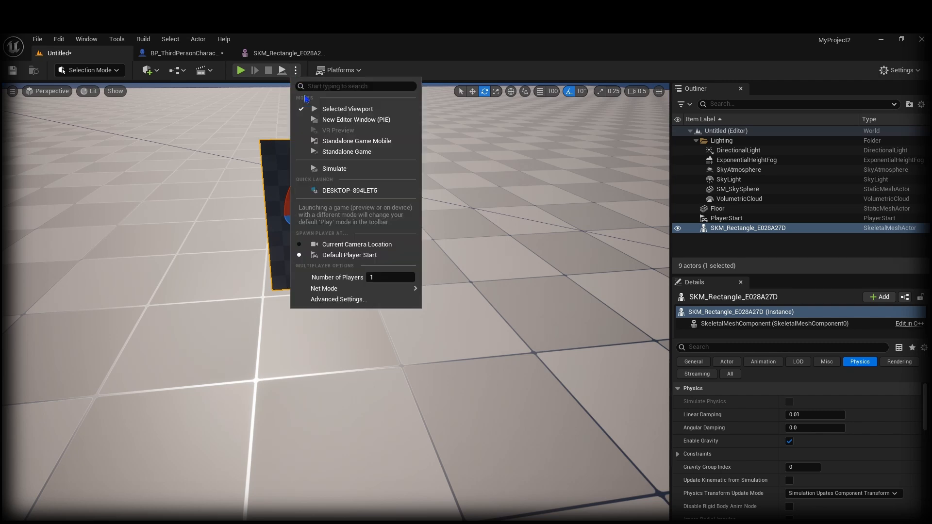
pyautogui.click(335, 168)
pyautogui.moveTo(381, 321); pyautogui.dragTo(411, 245, button='right')
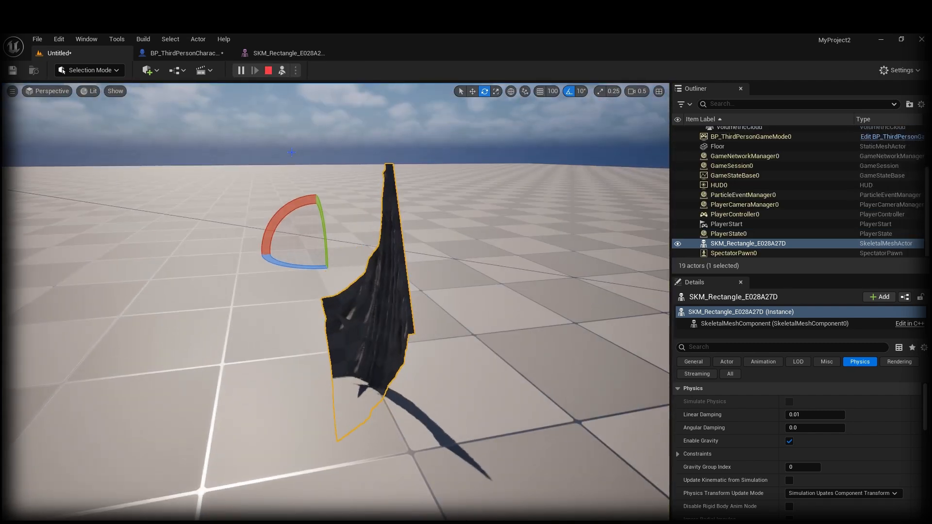
pyautogui.click(268, 71)
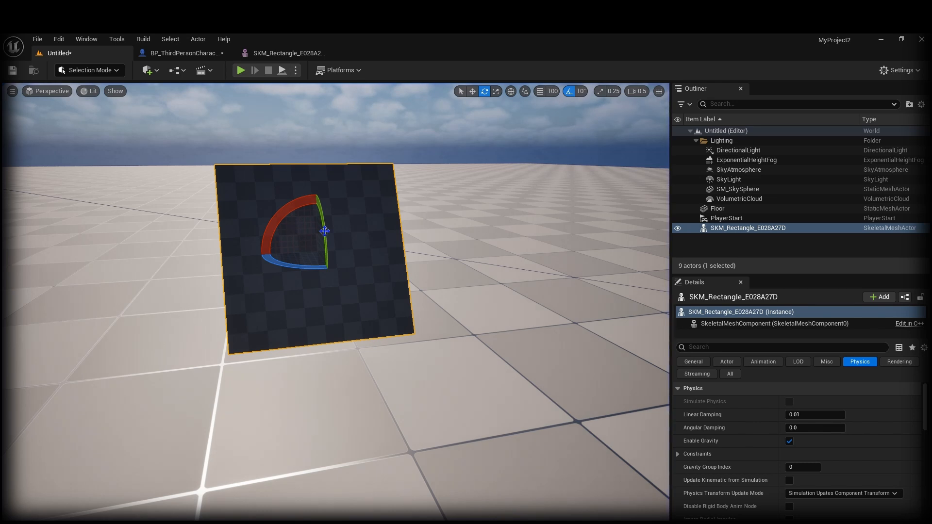
# Step: Rotate the cloth rectangle 20° about vertical and 70° to stand it upright
pyautogui.moveTo(328, 272); pyautogui.dragTo(324, 303)
pyautogui.moveTo(383, 314); pyautogui.dragTo(360, 313, button='right')
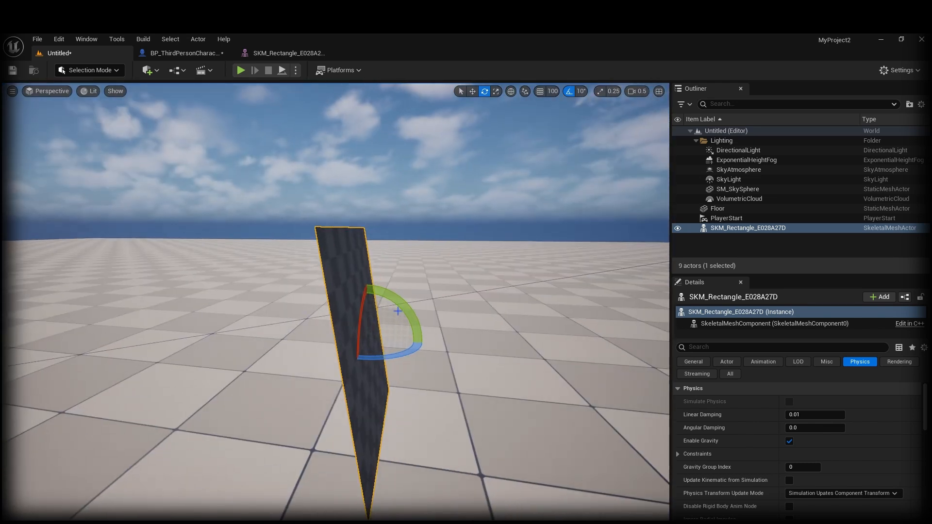
pyautogui.moveTo(398, 314); pyautogui.dragTo(310, 357)
pyautogui.moveTo(396, 312); pyautogui.dragTo(347, 311, button='right')
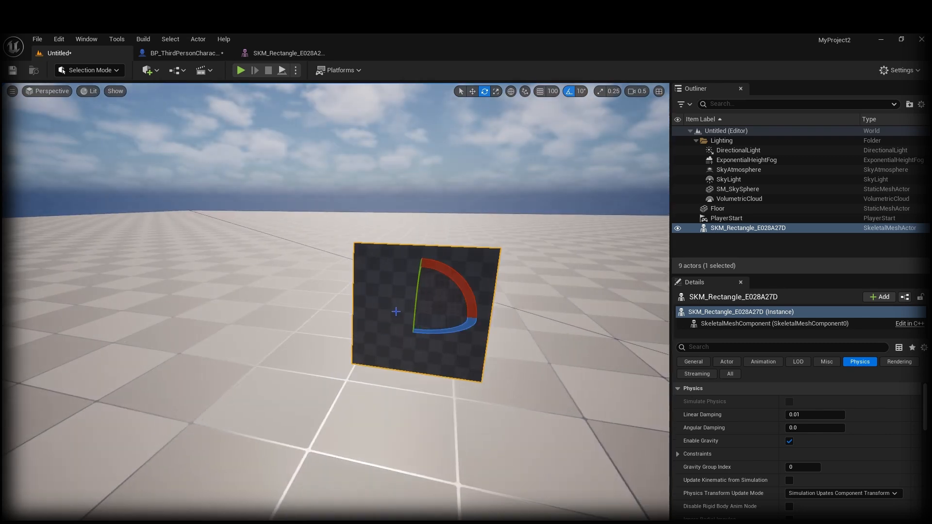
pyautogui.moveTo(460, 282); pyautogui.dragTo(473, 337)
pyautogui.moveTo(473, 337); pyautogui.dragTo(508, 340, button='right')
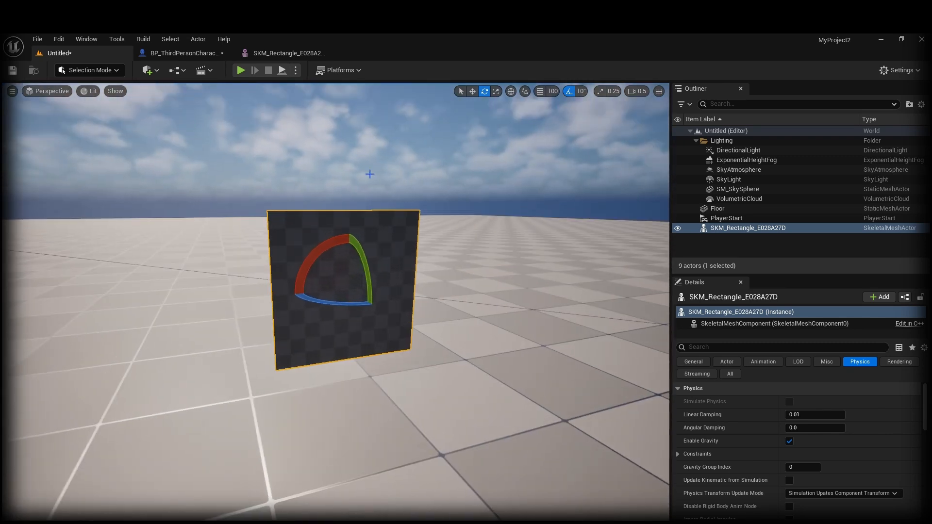
# Step: Test the cloth's draping in Simulate, then in a Play From Here session
pyautogui.click(296, 71)
pyautogui.click(327, 170)
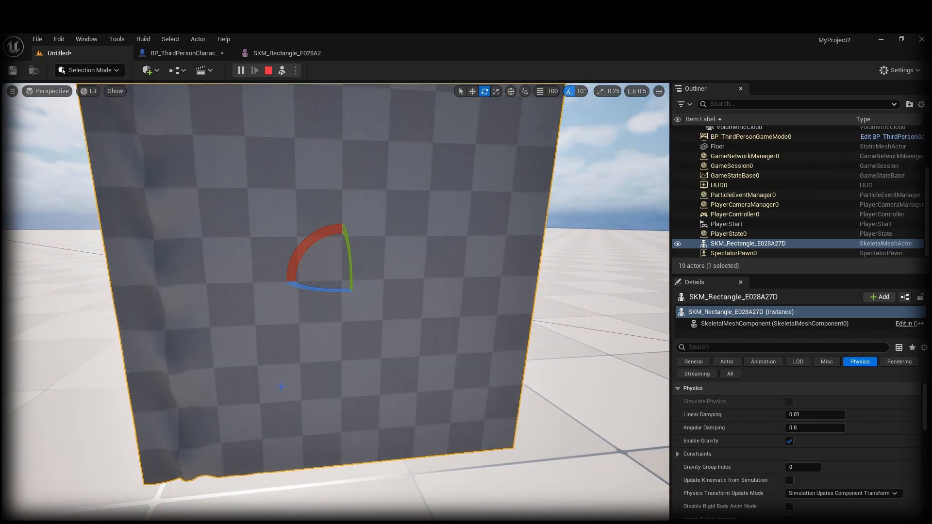
pyautogui.press('Escape')
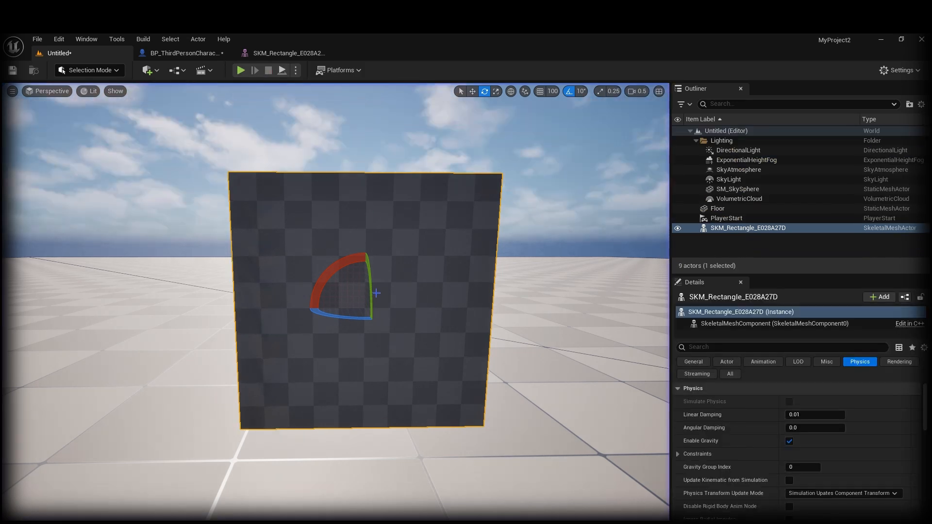
pyautogui.press('s')
pyautogui.moveTo(336, 267); pyautogui.dragTo(325, 412, button='right')
pyautogui.rightClick(325, 413)
pyautogui.click(372, 404)
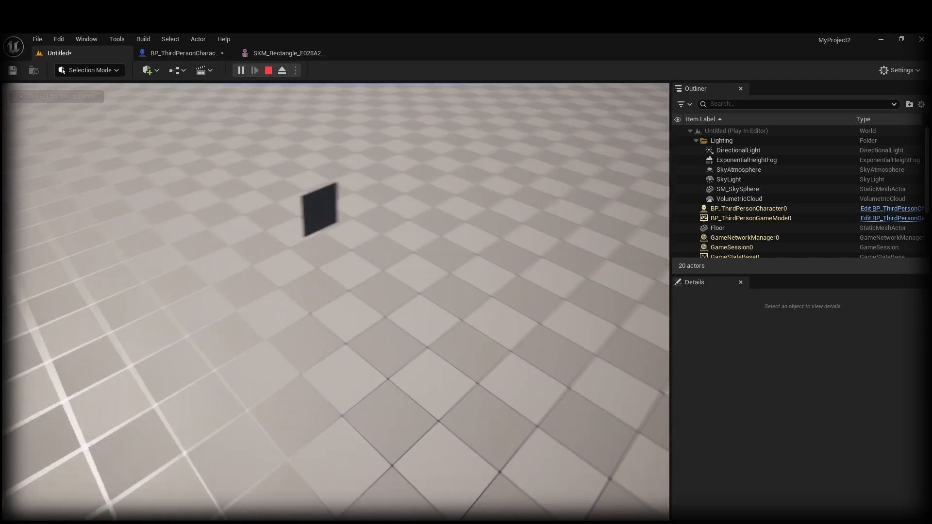
pyautogui.press('Escape')
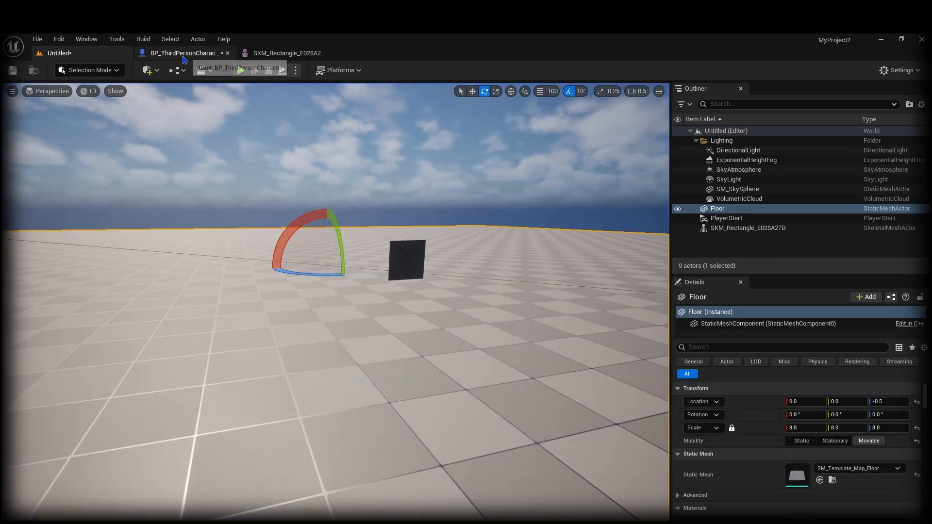
pyautogui.click(184, 54)
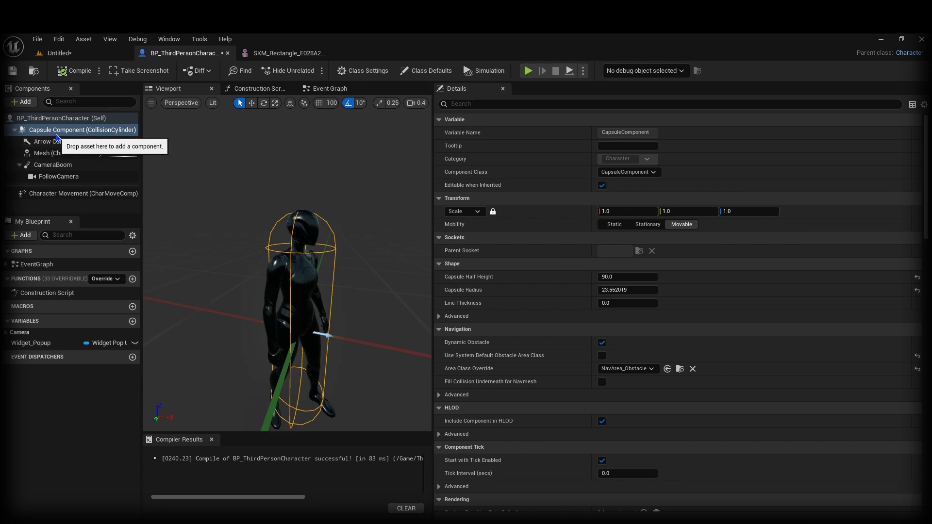
pyautogui.click(289, 277)
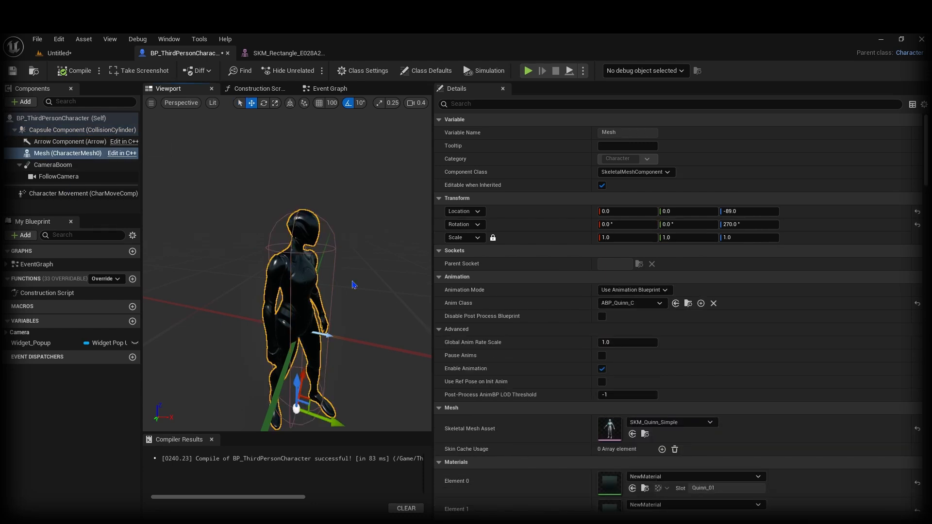
pyautogui.click(544, 104)
pyautogui.write('render')
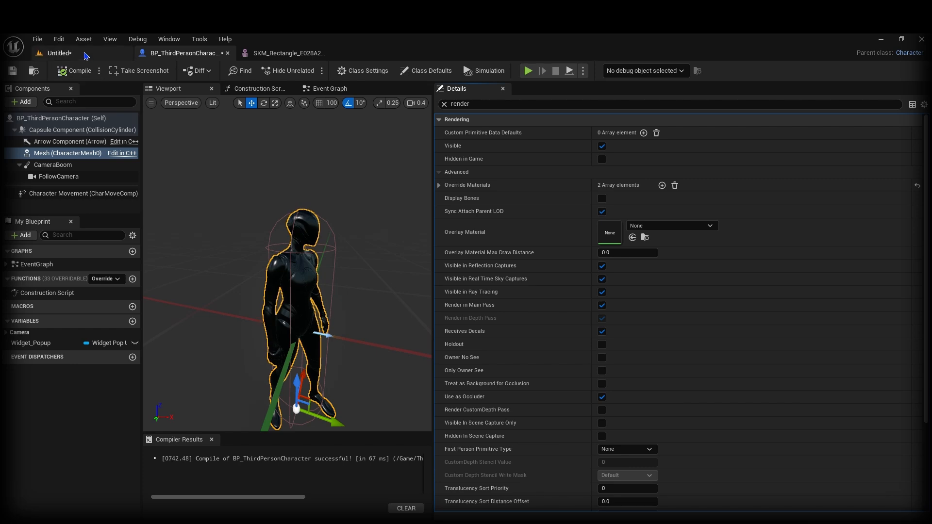
pyautogui.click(58, 53)
pyautogui.rightClick(440, 427)
pyautogui.click(485, 429)
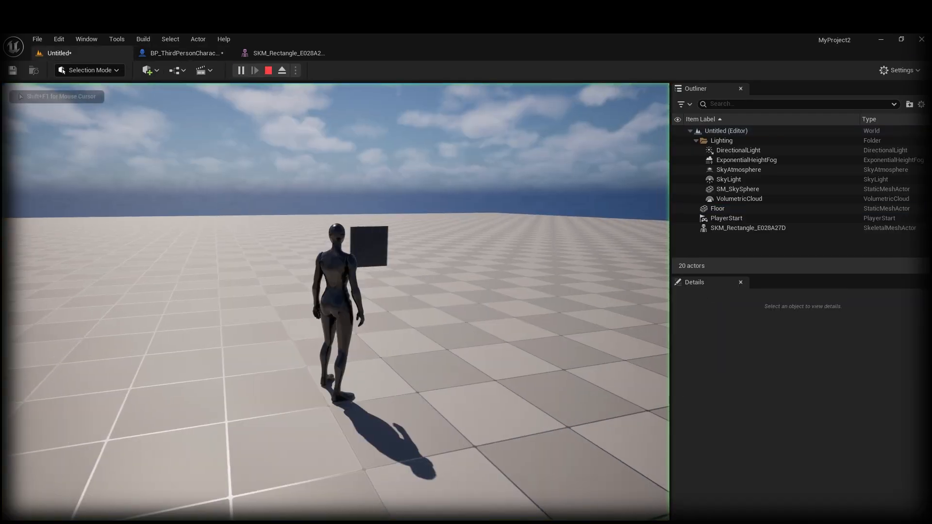
pyautogui.press('s')
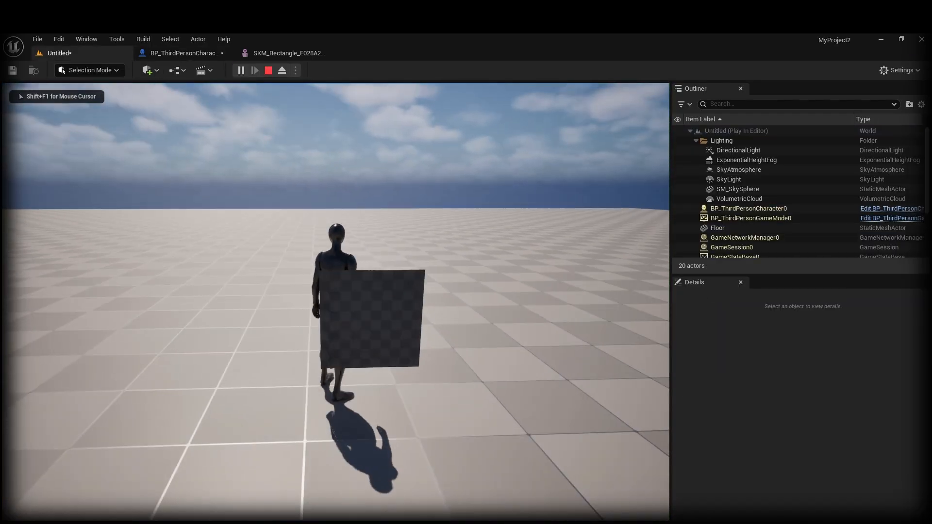
pyautogui.press('d')
pyautogui.press('s')
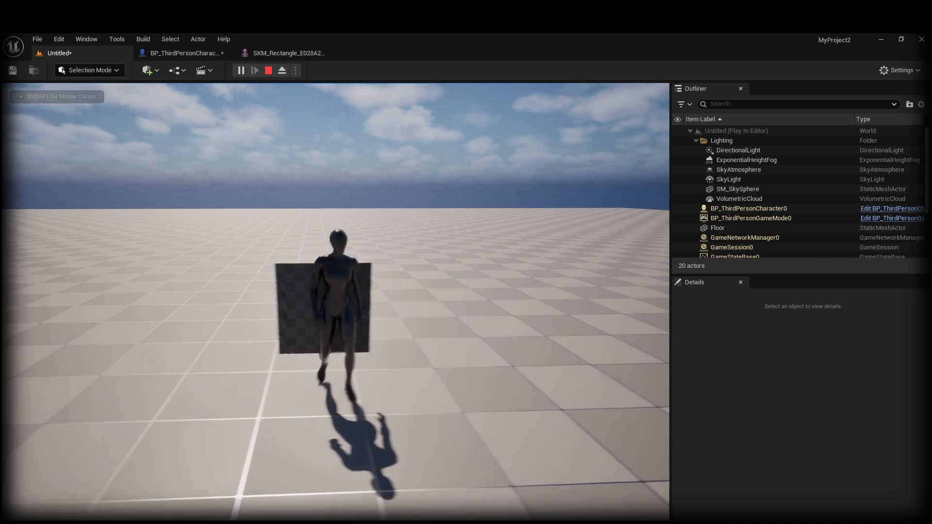
pyautogui.press('a')
pyautogui.press('w')
pyautogui.press('s')
pyautogui.press('d')
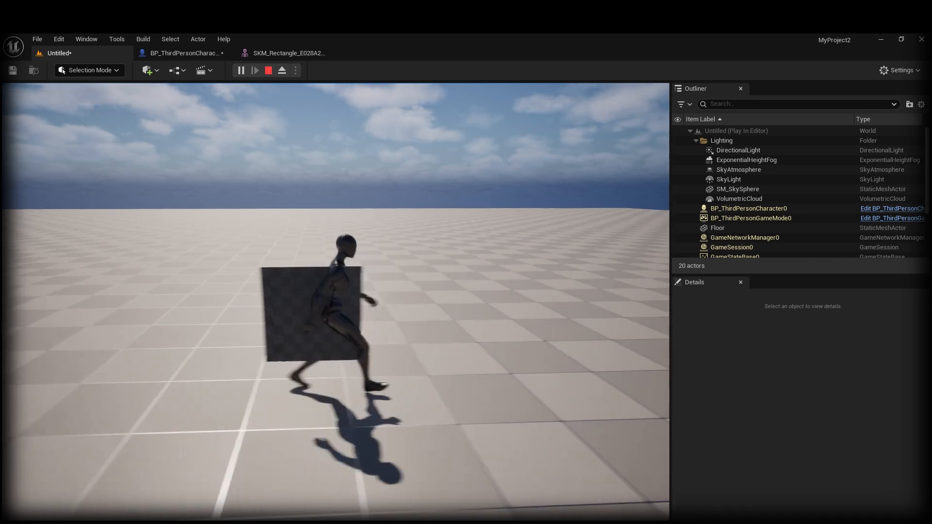
pyautogui.press('s')
pyautogui.press('w')
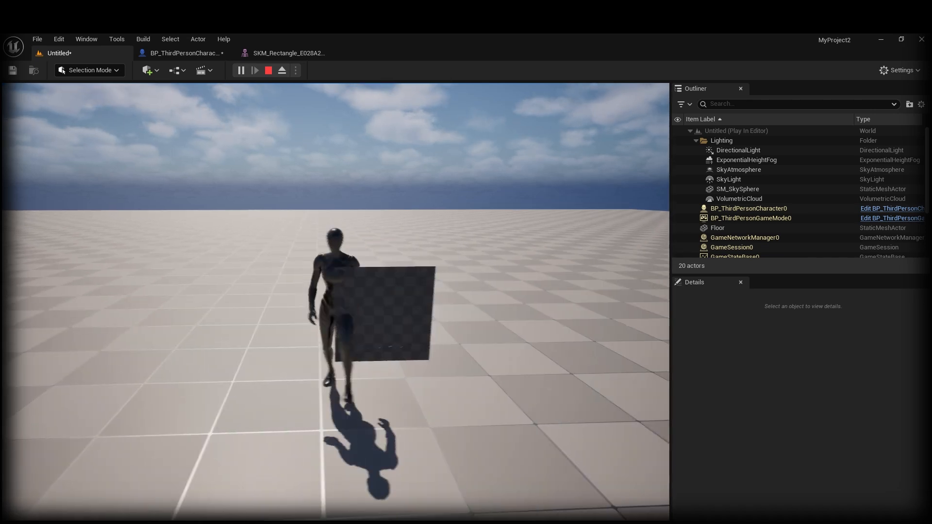
pyautogui.press('Escape')
pyautogui.click(358, 332)
pyautogui.click(315, 268)
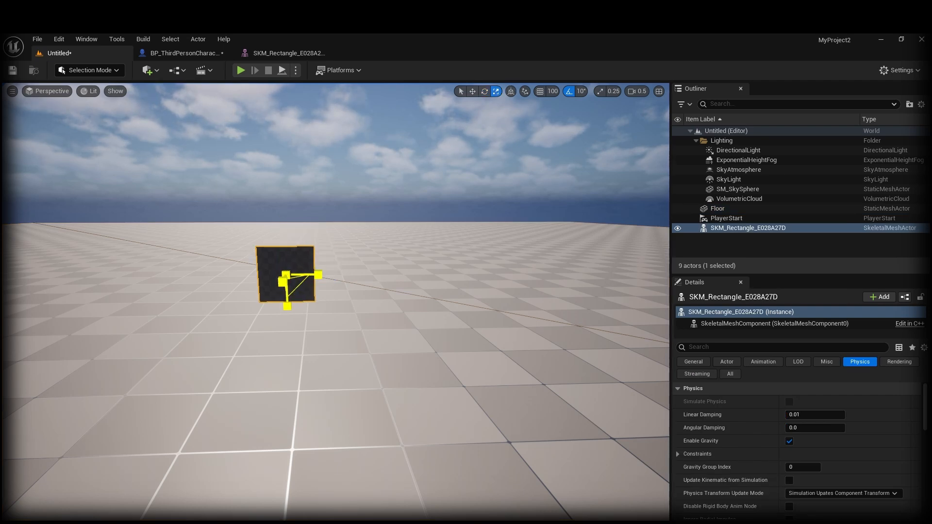
# Step: Enlarge the cloth rectangle uniformly and playtest the character moving and jumping near it
pyautogui.moveTo(284, 279); pyautogui.dragTo(285, 191)
pyautogui.rightClick(339, 380)
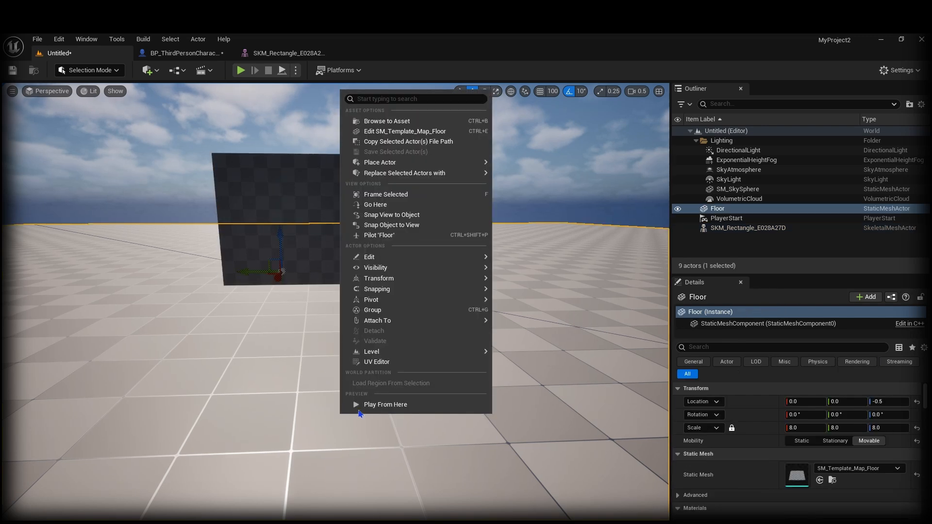
pyautogui.click(360, 407)
pyautogui.press('w')
pyautogui.press('s')
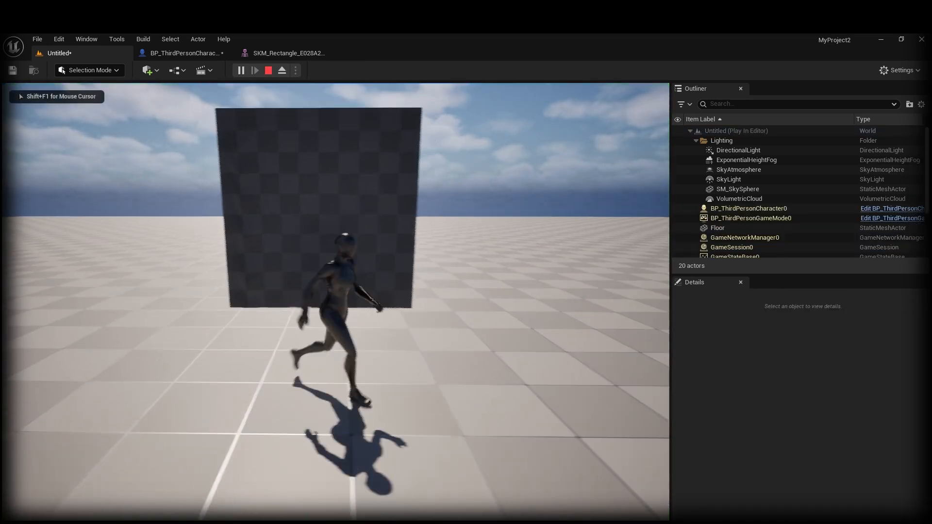
pyautogui.press('w')
pyautogui.press('s')
pyautogui.press('space')
pyautogui.press('Escape')
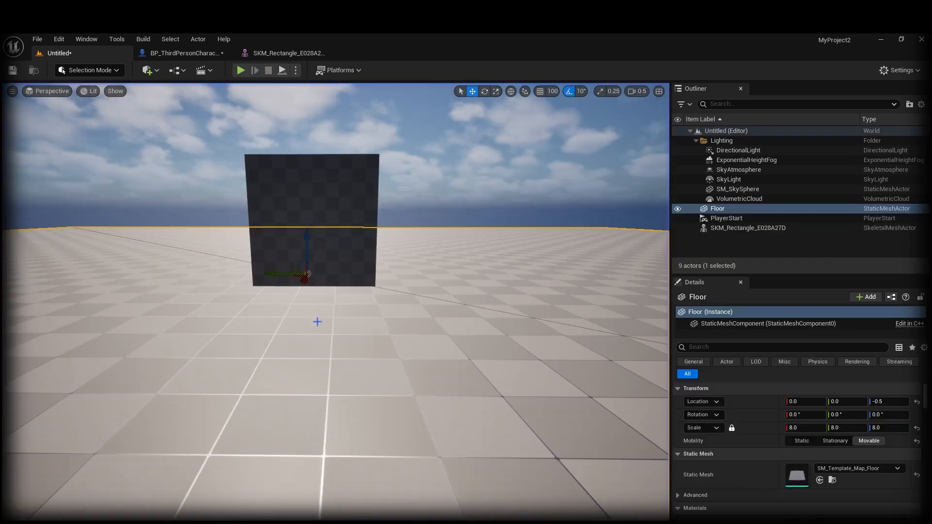
# Step: Lower the cloth rectangle closer to the floor
pyautogui.click(303, 182)
pyautogui.moveTo(305, 182); pyautogui.dragTo(313, 213)
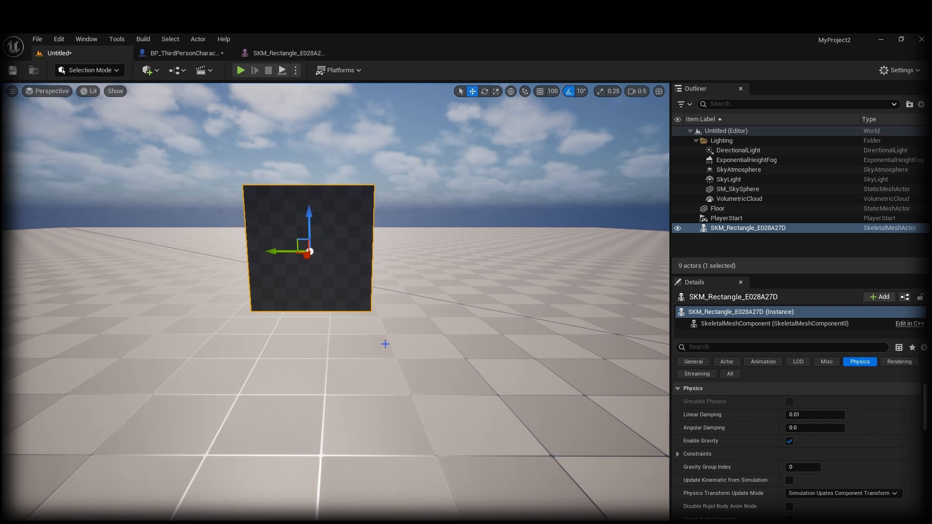
pyautogui.moveTo(385, 344)
pyautogui.mouseDown(button='right')
pyautogui.moveTo(343, 366)
pyautogui.moveTo(384, 326)
pyautogui.mouseUp(button='right')
# Step: Enable Collide with Environment in the rectangle's Clothing settings
pyautogui.scroll(-6, 732, 414)
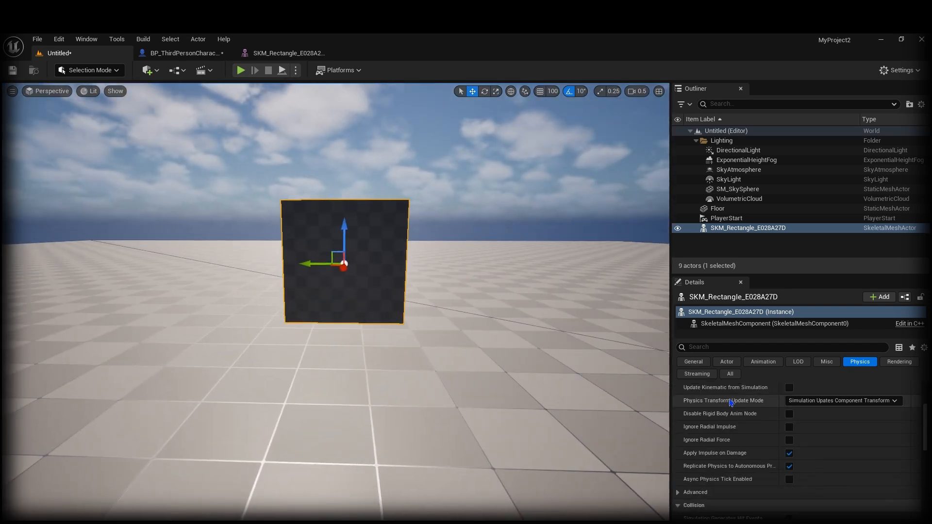
pyautogui.scroll(-3, 727, 412)
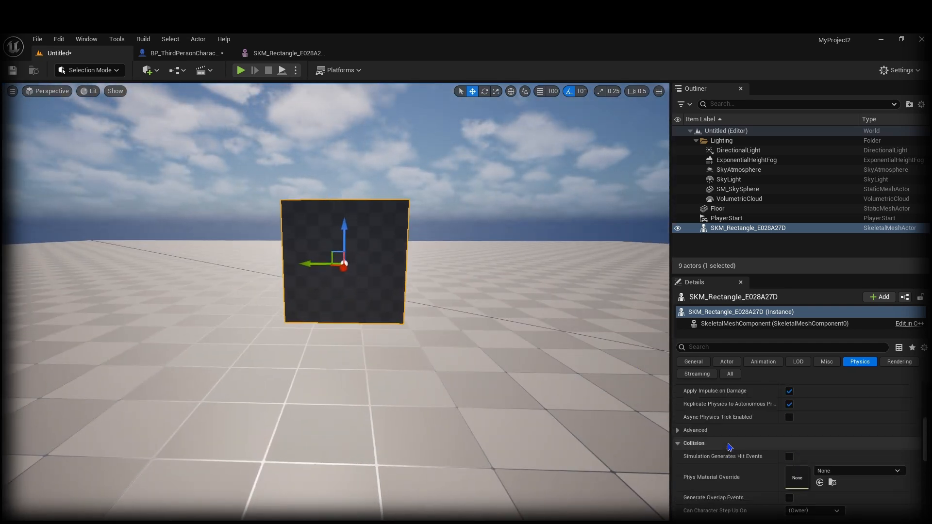
pyautogui.scroll(-6, 729, 447)
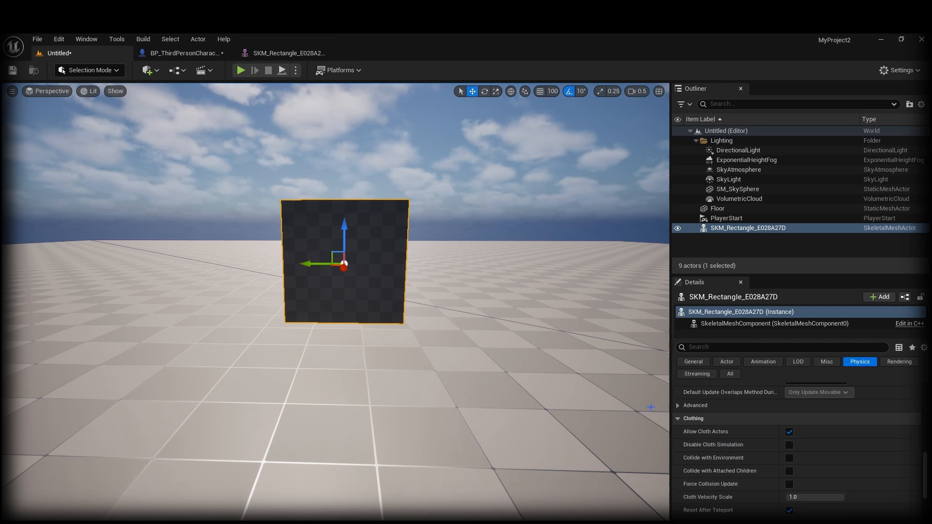
pyautogui.scroll(-1, 711, 444)
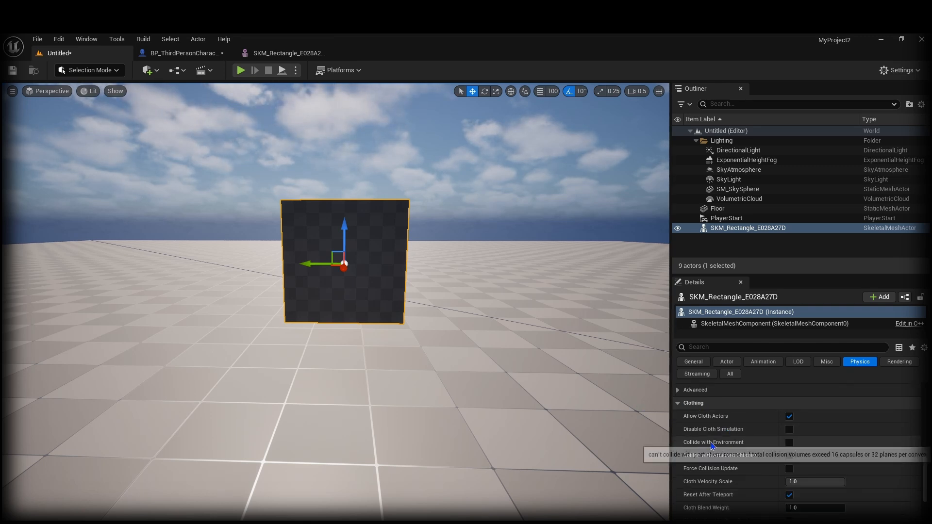
pyautogui.click(789, 443)
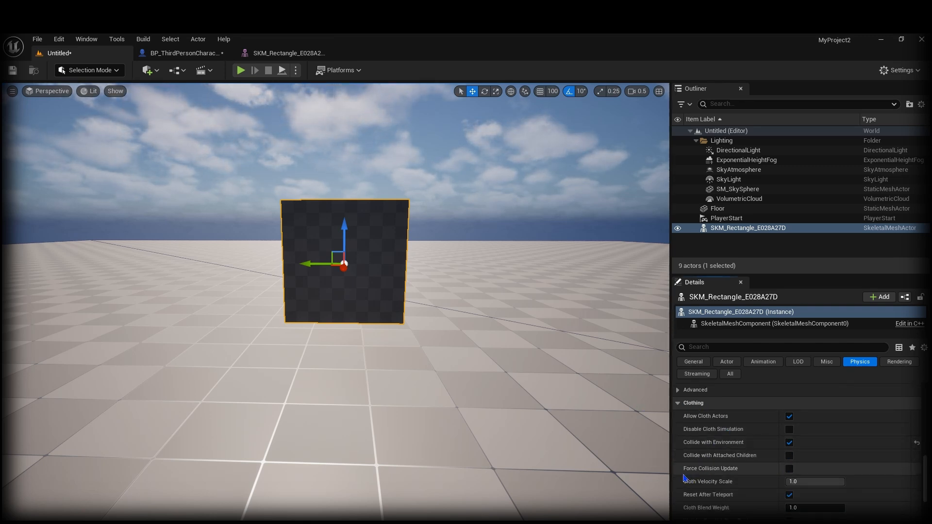
pyautogui.rightClick(459, 445)
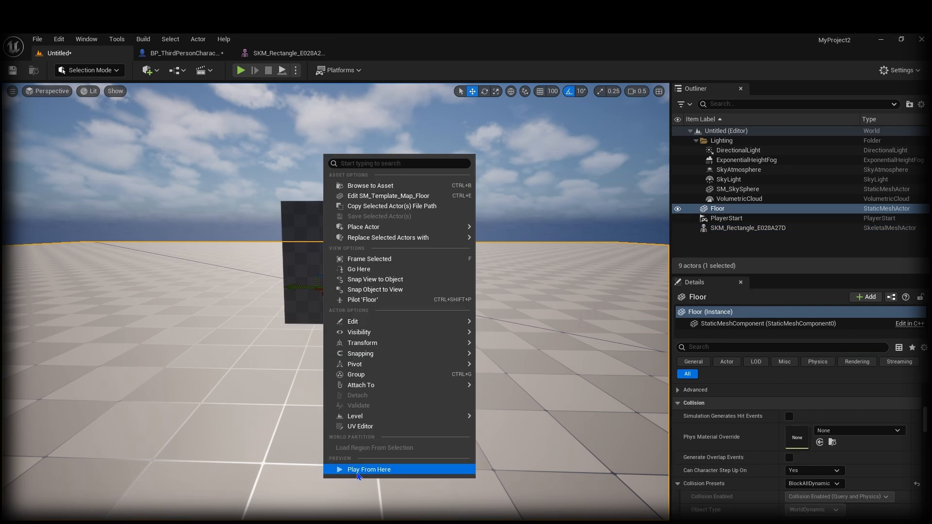
pyautogui.click(395, 467)
pyautogui.press('w')
pyautogui.press('w')
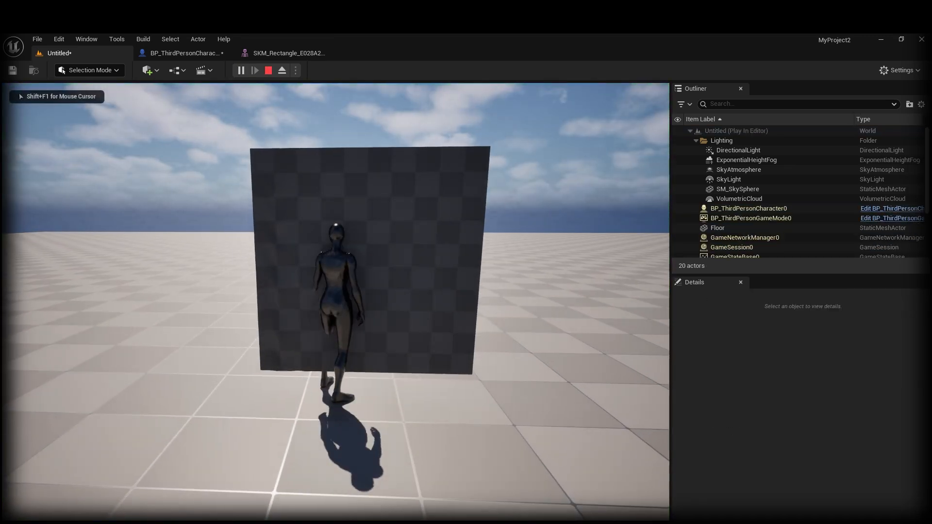
pyautogui.press('d')
pyautogui.press('s')
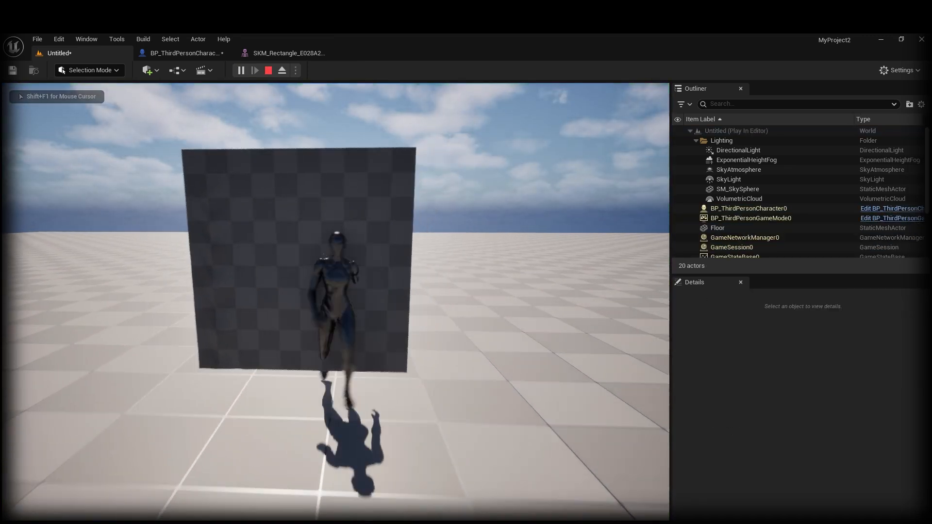
pyautogui.press('a')
pyautogui.press('d')
pyautogui.press('a')
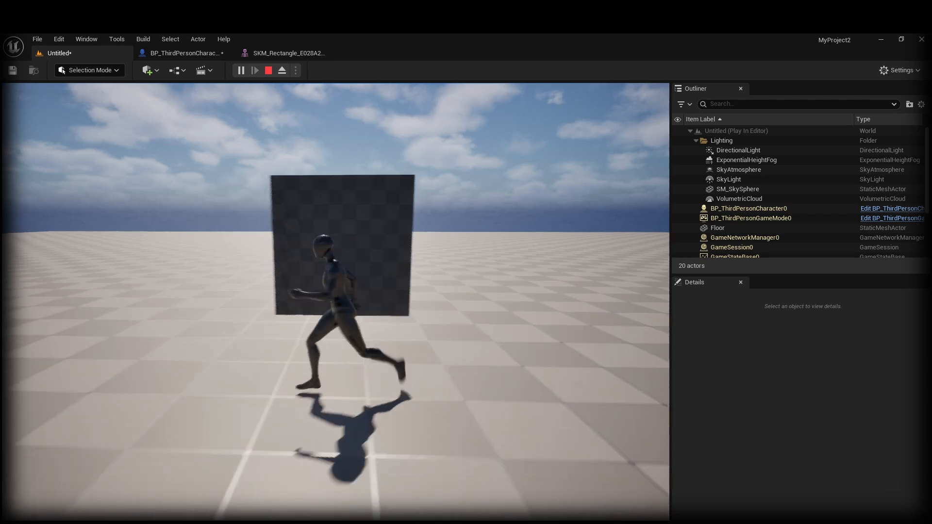
pyautogui.press('s')
pyautogui.press('d')
pyautogui.press('w')
pyautogui.press('Escape')
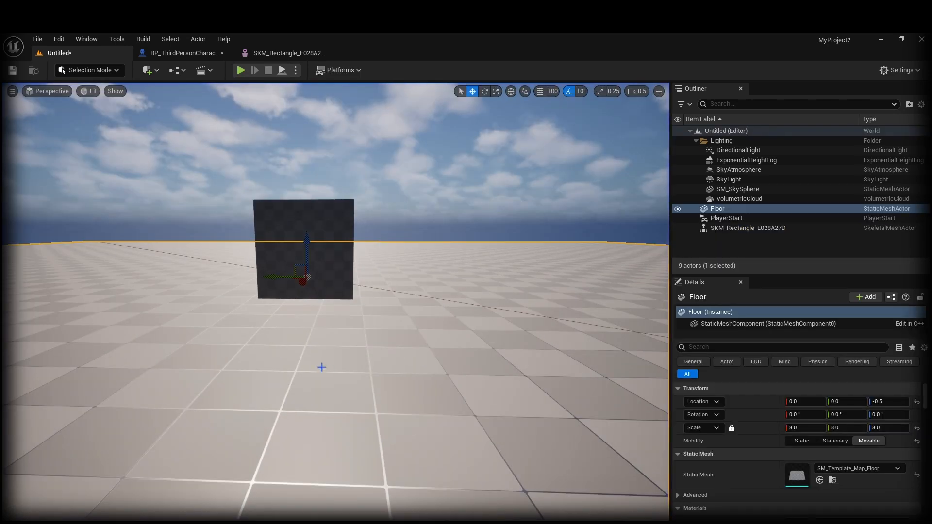
pyautogui.moveTo(322, 368)
pyautogui.mouseDown(button='right')
pyautogui.moveTo(338, 357)
pyautogui.moveTo(317, 355)
pyautogui.mouseUp(button='right')
pyautogui.press('w')
pyautogui.press('g')
pyautogui.press('g')
pyautogui.press('a')
pyautogui.press('w')
pyautogui.press('s')
pyautogui.press('d')
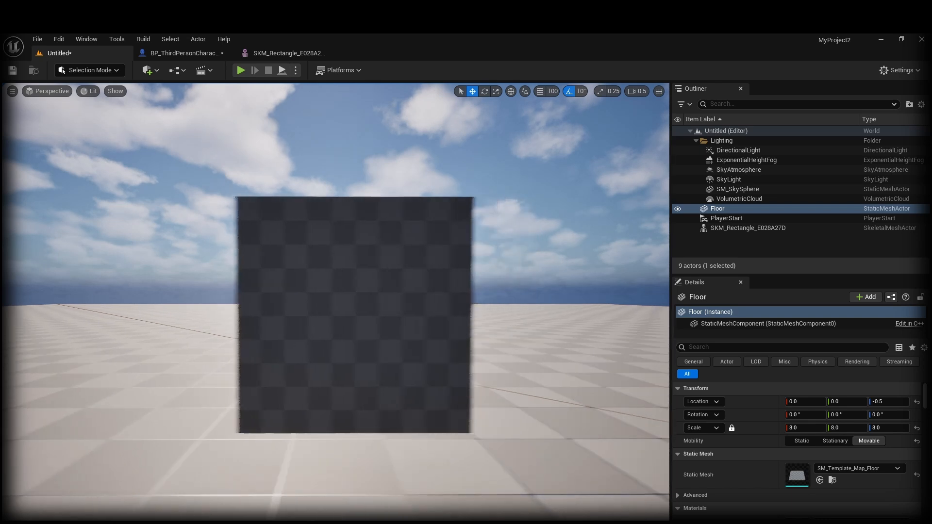
pyautogui.press('a')
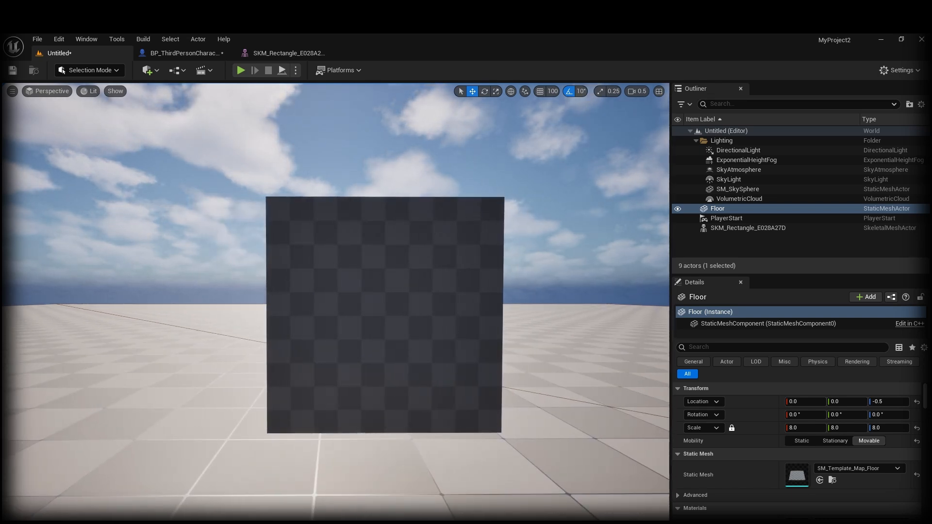
pyautogui.press('a')
pyautogui.moveTo(316, 355)
pyautogui.mouseDown(button='right')
pyautogui.moveTo(359, 356)
pyautogui.moveTo(303, 354)
pyautogui.moveTo(328, 355)
pyautogui.mouseUp(button='right')
pyautogui.press('d')
pyautogui.press('a')
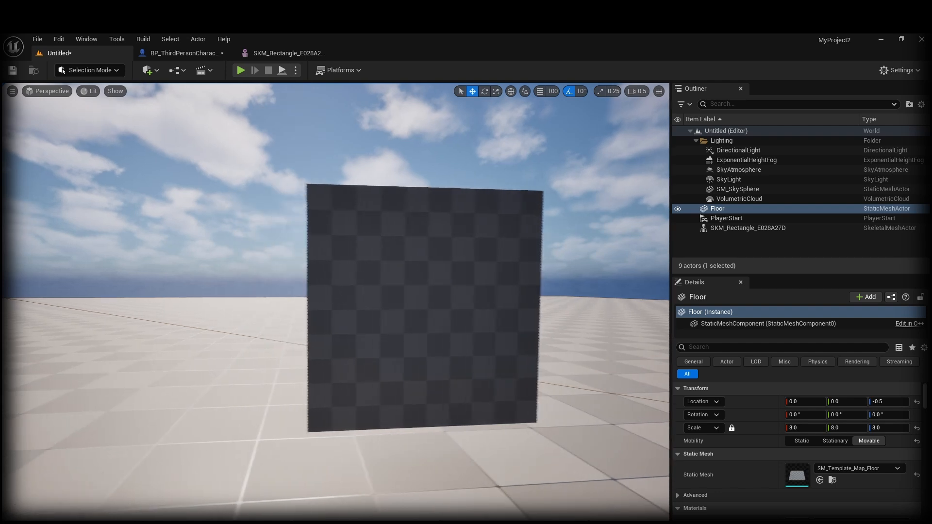
pyautogui.press('d')
pyautogui.moveTo(379, 348); pyautogui.dragTo(367, 334, button='right')
pyautogui.press('s')
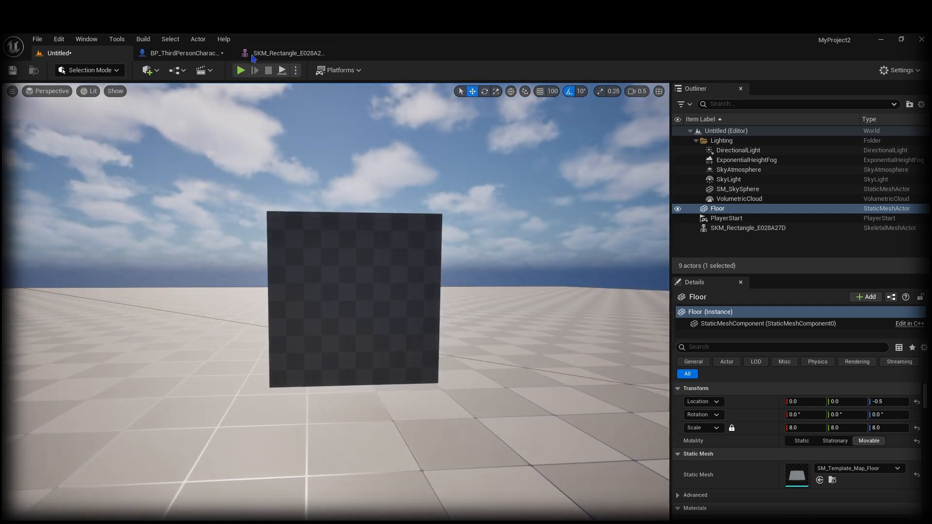
pyautogui.click(178, 54)
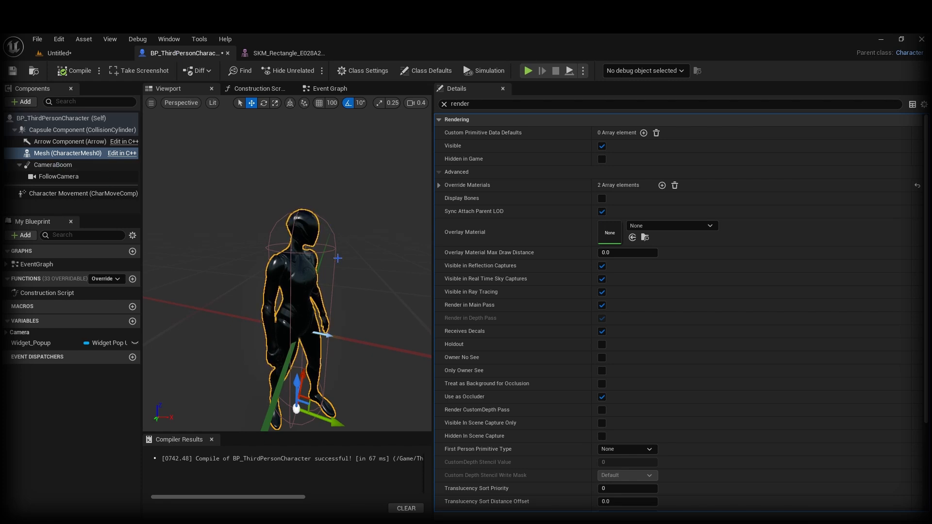
pyautogui.click(291, 220)
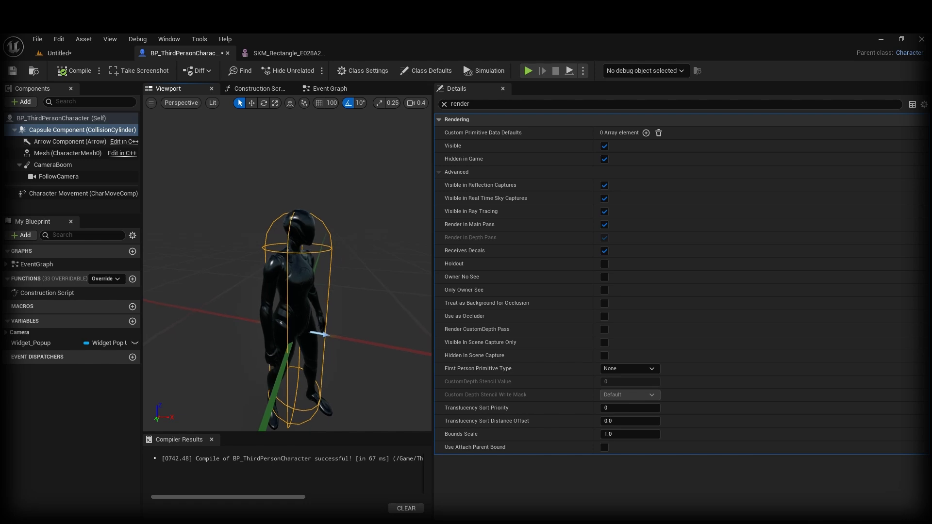
pyautogui.moveTo(291, 262); pyautogui.dragTo(248, 261, button='right')
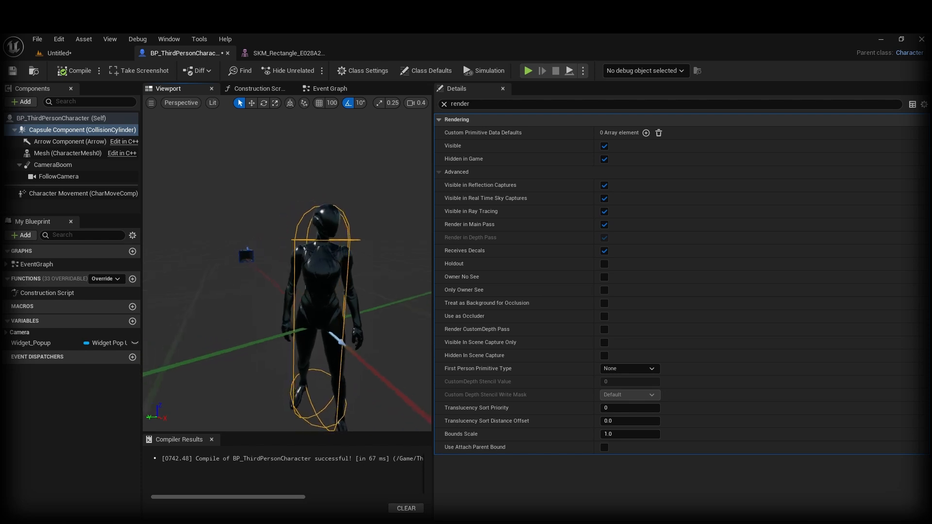
pyautogui.moveTo(248, 261); pyautogui.dragTo(272, 164, button='right')
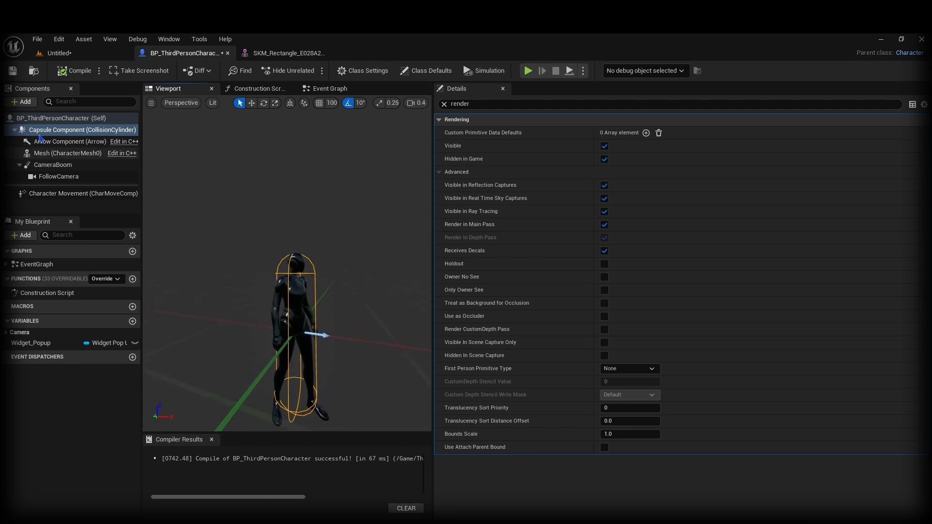
pyautogui.click(80, 56)
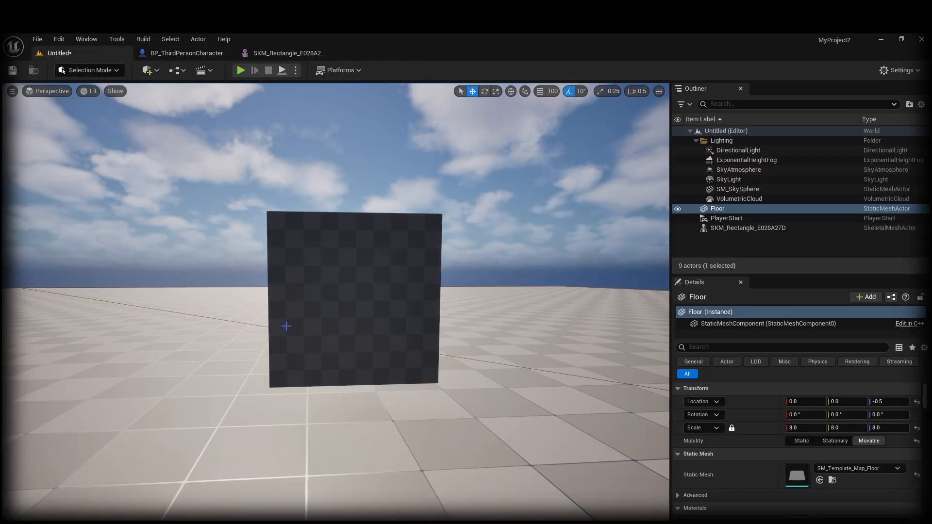
# Step: Check the SKM_Rectangle clothing setup, then return to the BP_ThirdPersonCharacter Blueprint
pyautogui.moveTo(287, 327); pyautogui.dragTo(299, 337, button='right')
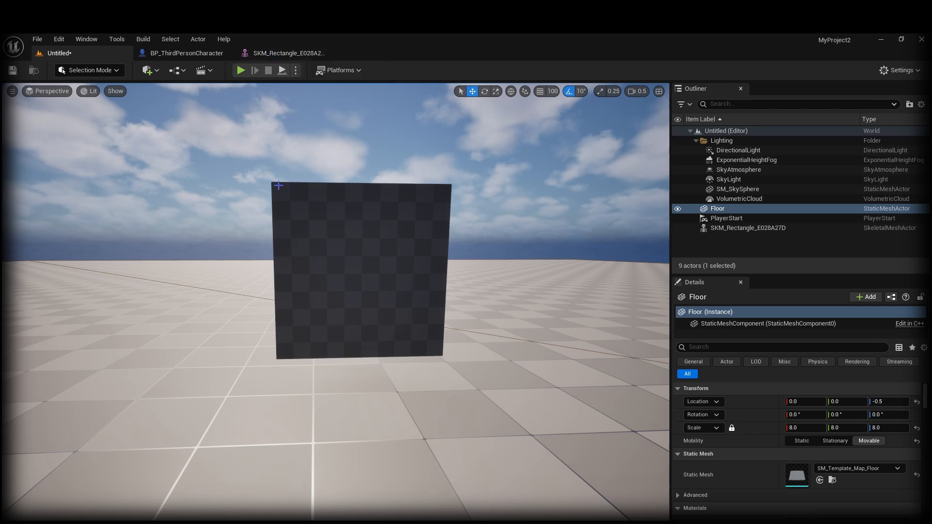
pyautogui.moveTo(300, 297); pyautogui.dragTo(300, 317, button='right')
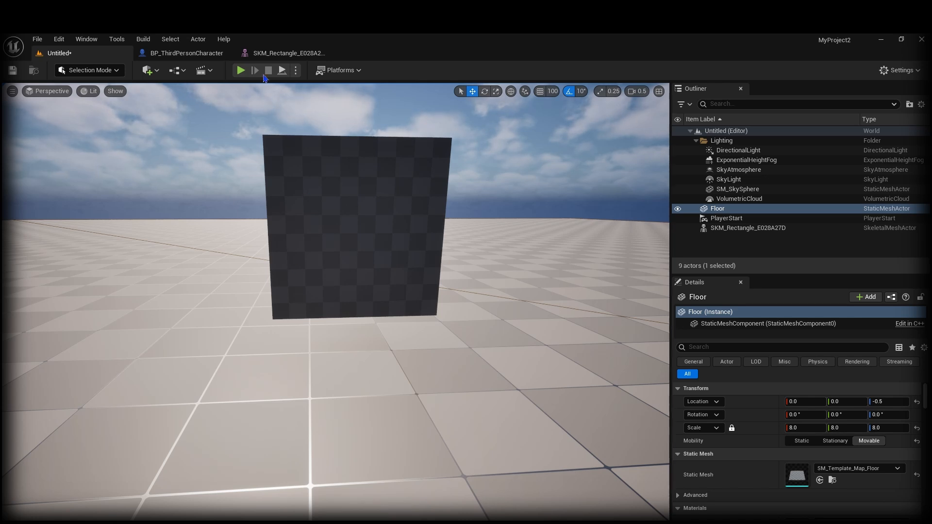
pyautogui.click(286, 53)
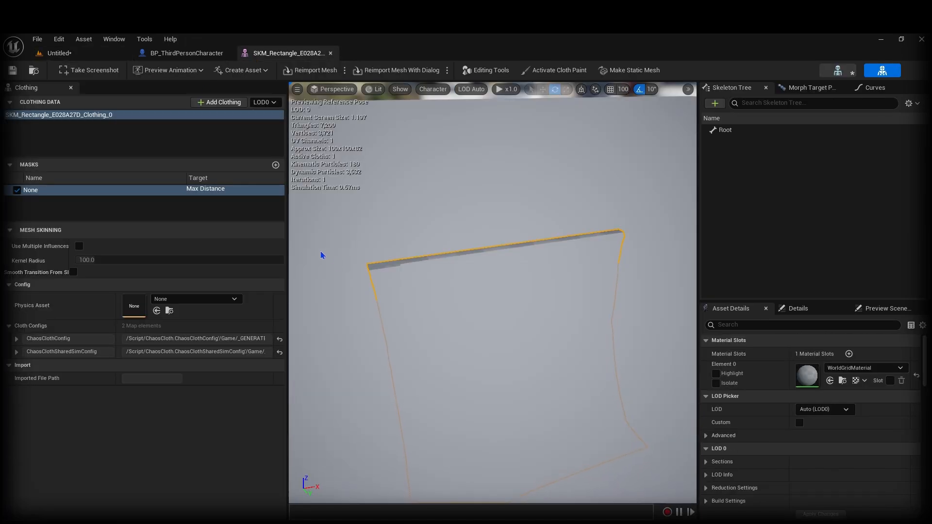
pyautogui.click(194, 53)
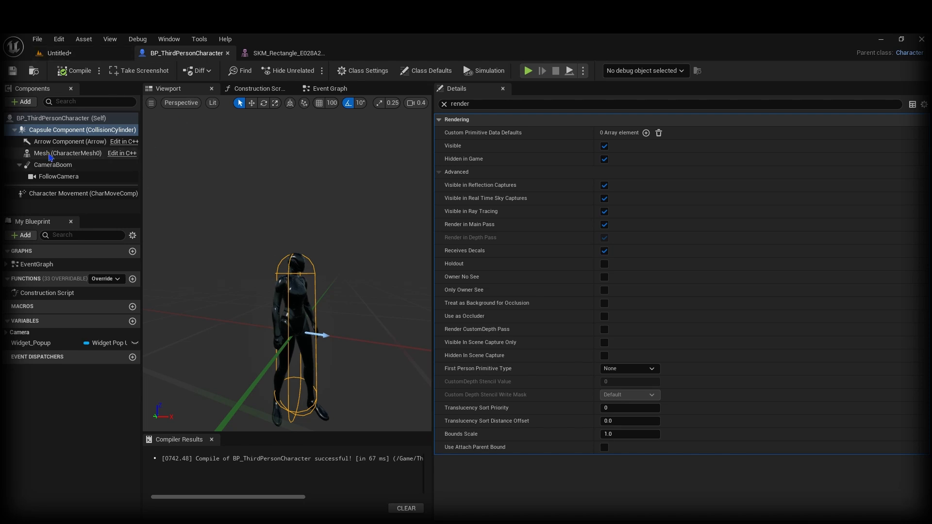
# Step: Select the character's Mesh component and clear the render filter to show all properties
pyautogui.click(68, 153)
pyautogui.scroll(-4, 532, 345)
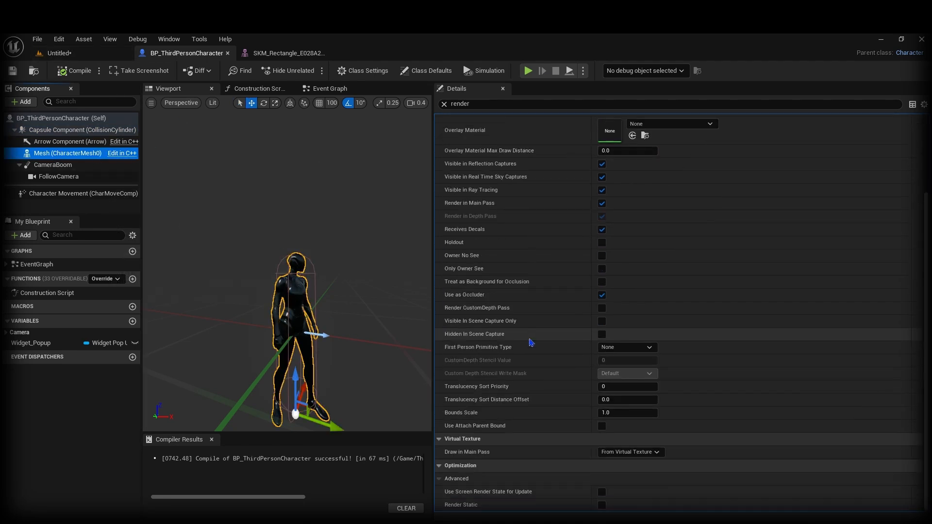
pyautogui.scroll(4, 533, 345)
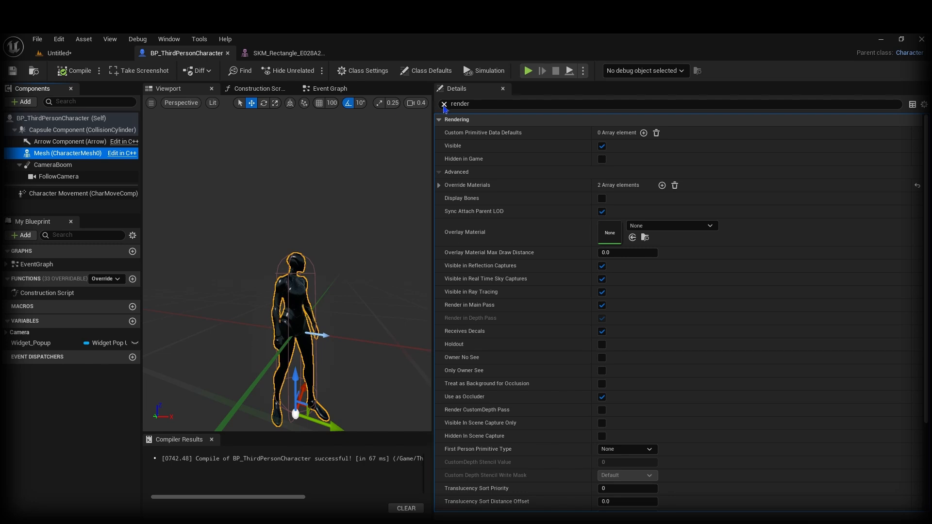
pyautogui.click(444, 103)
pyautogui.scroll(-12, 567, 358)
pyautogui.scroll(-12, 566, 365)
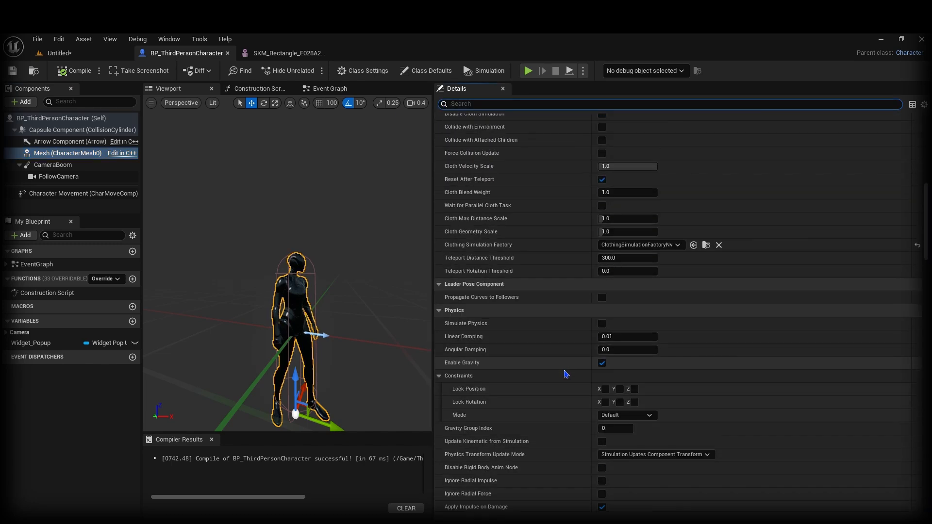
pyautogui.scroll(-8, 645, 297)
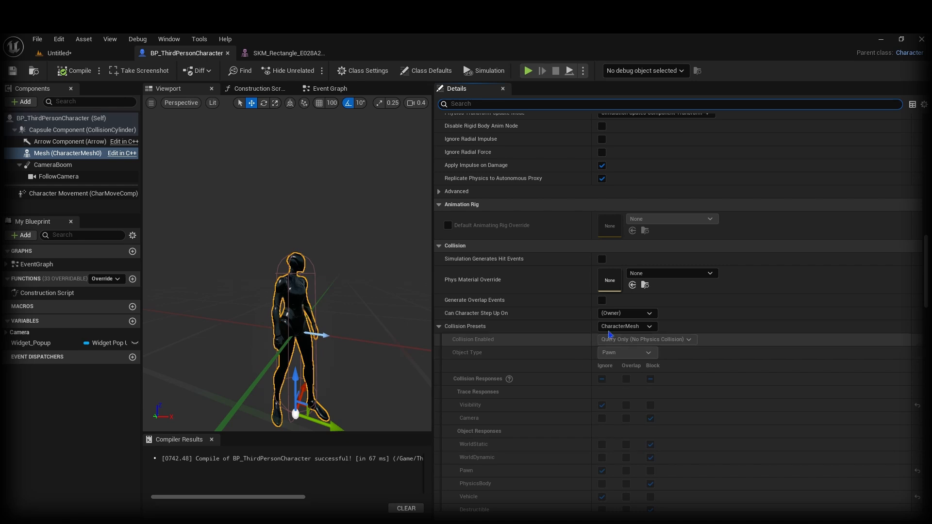
pyautogui.scroll(-4, 510, 311)
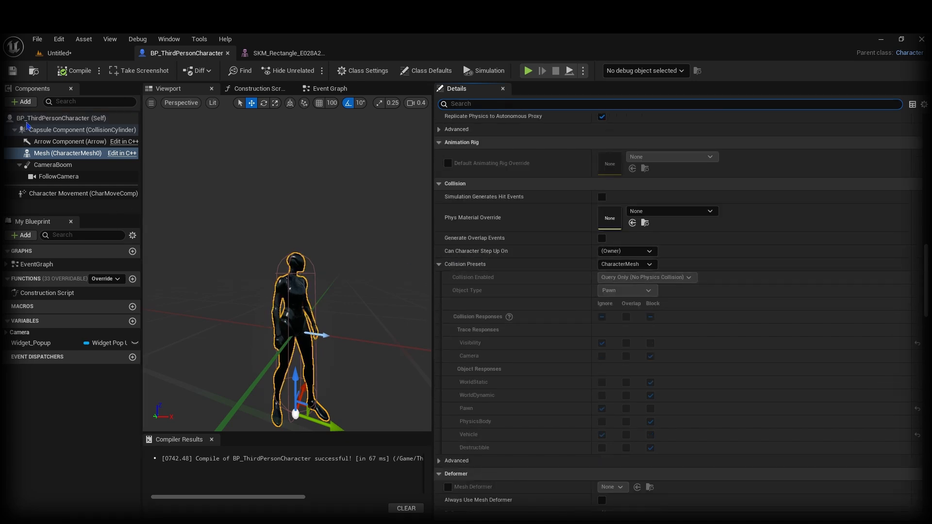
# Step: Add a Capsule Collision component named Capsule under the Mesh
pyautogui.click(22, 102)
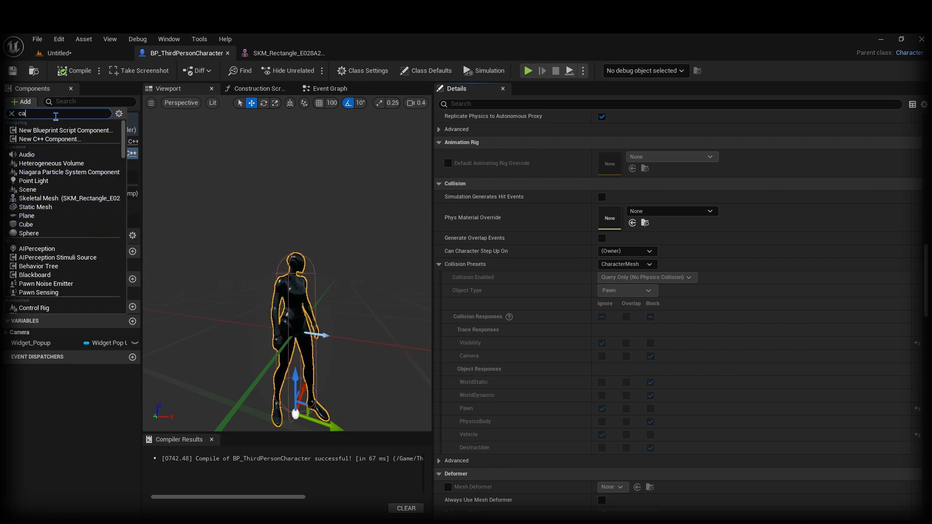
pyautogui.write('p')
pyautogui.click(49, 131)
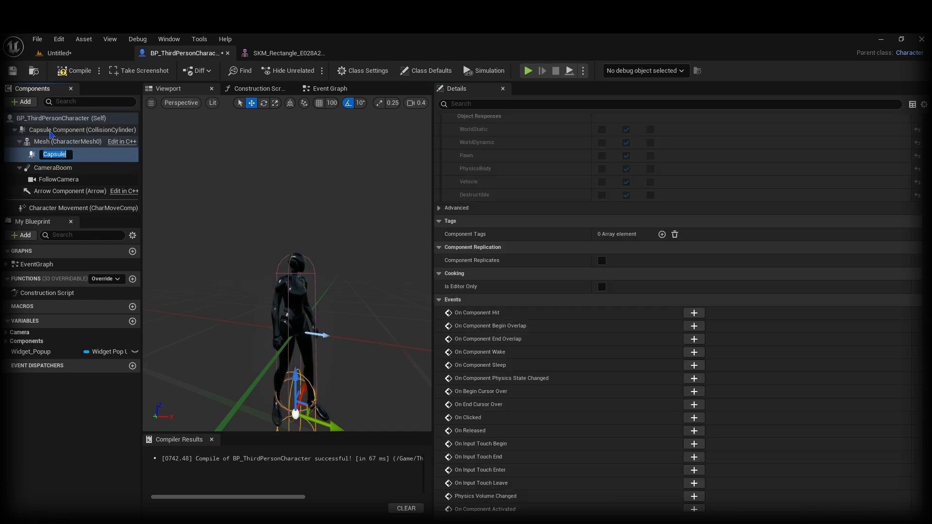
pyautogui.press('Return')
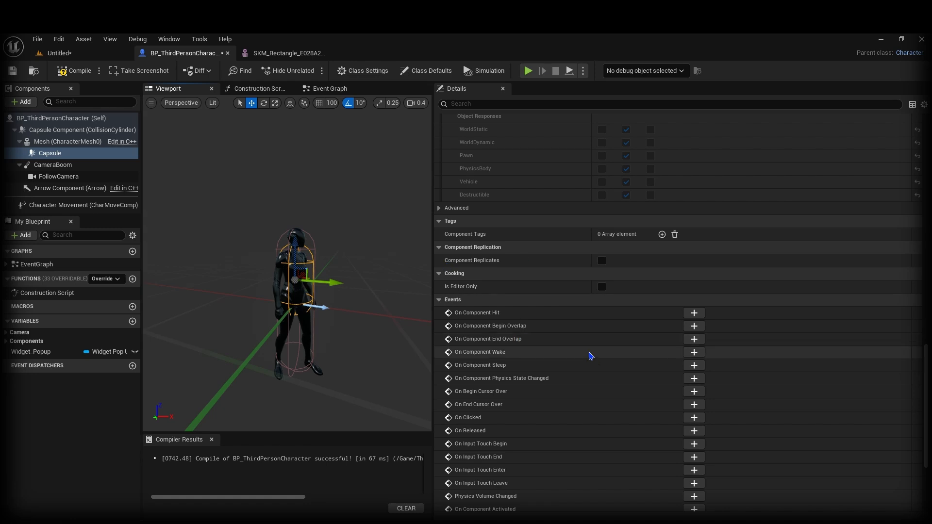
# Step: Set the capsule's collision preset to Custom with WorldDynamic object type, then return to the level
pyautogui.scroll(5, 513, 209)
pyautogui.scroll(3, 513, 210)
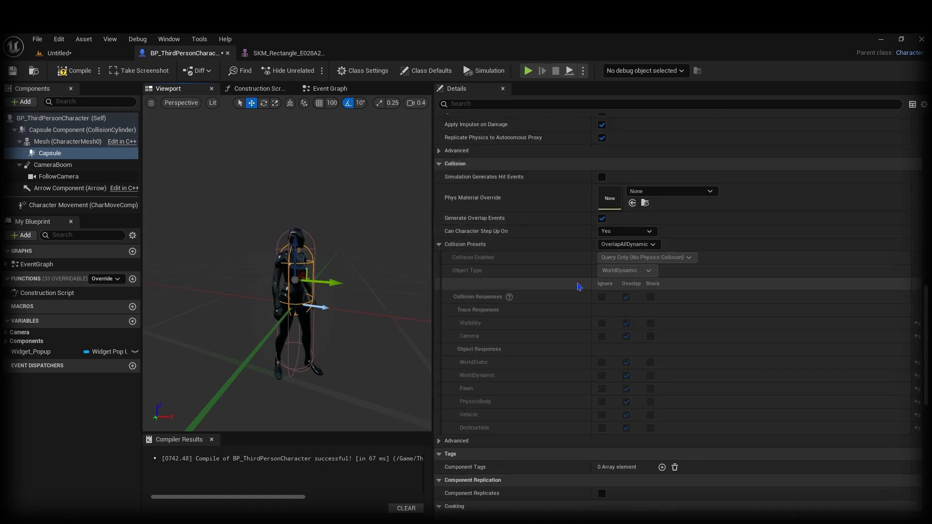
pyautogui.click(627, 244)
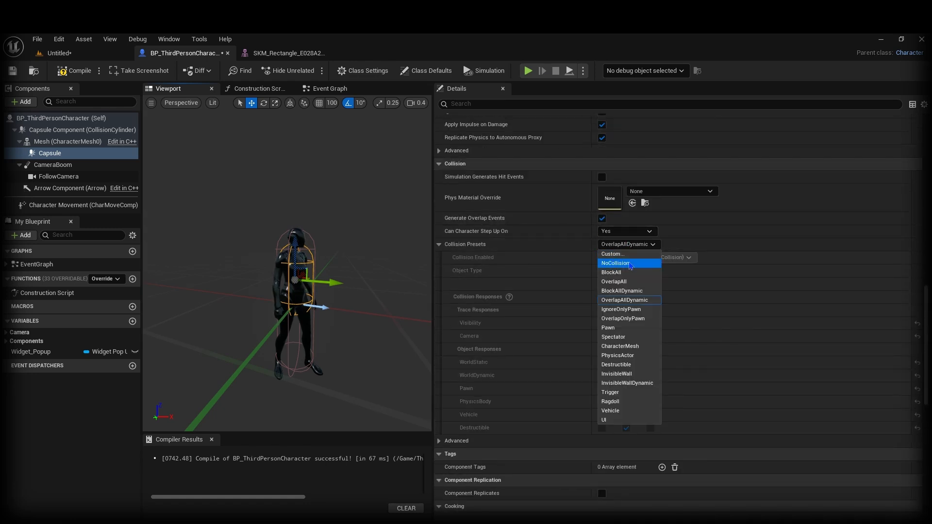
pyautogui.click(623, 255)
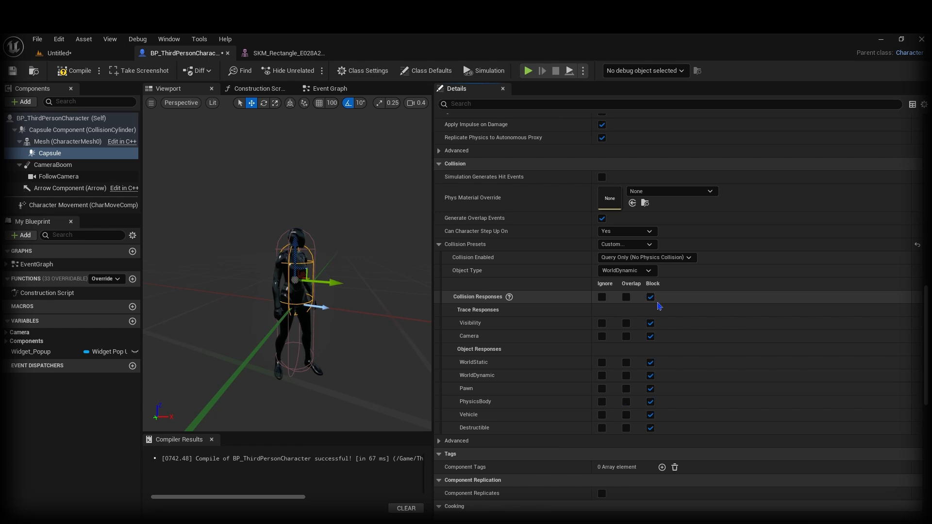
pyautogui.click(626, 270)
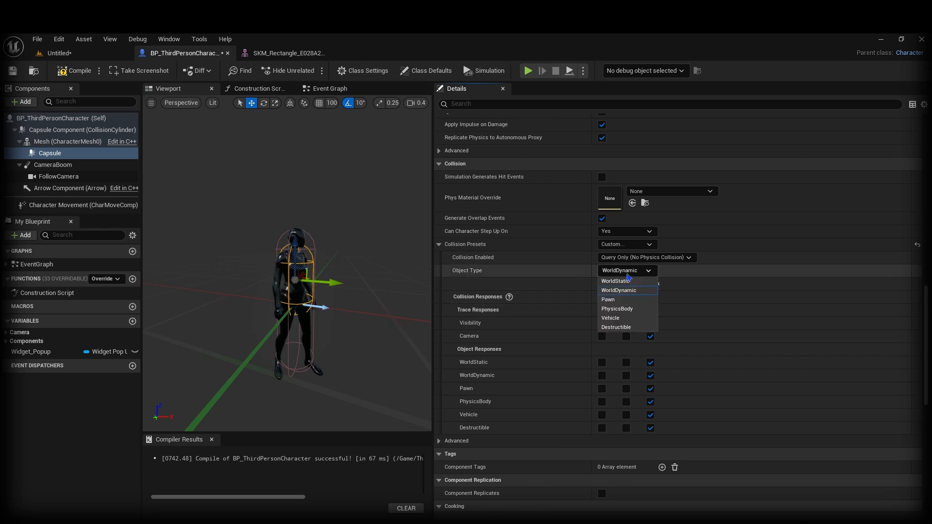
pyautogui.click(619, 287)
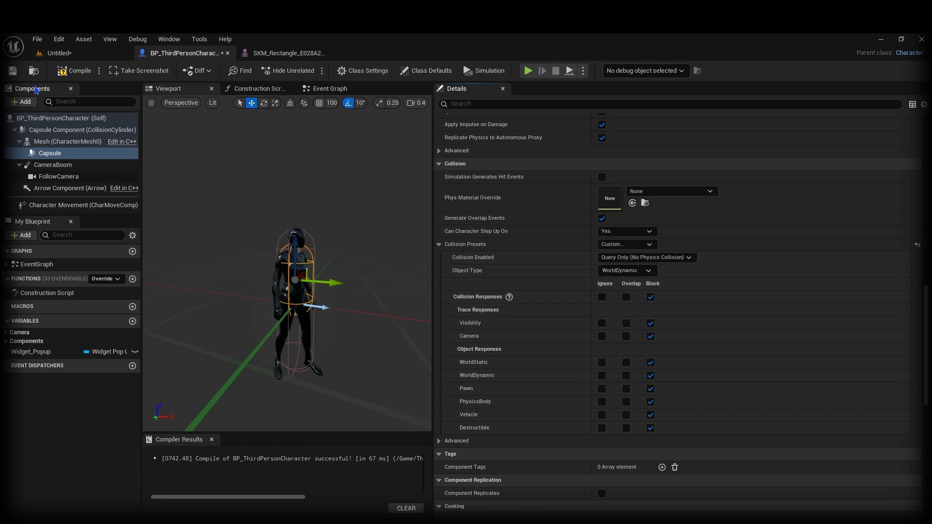
pyautogui.click(67, 55)
pyautogui.moveTo(433, 465); pyautogui.dragTo(431, 484, button='right')
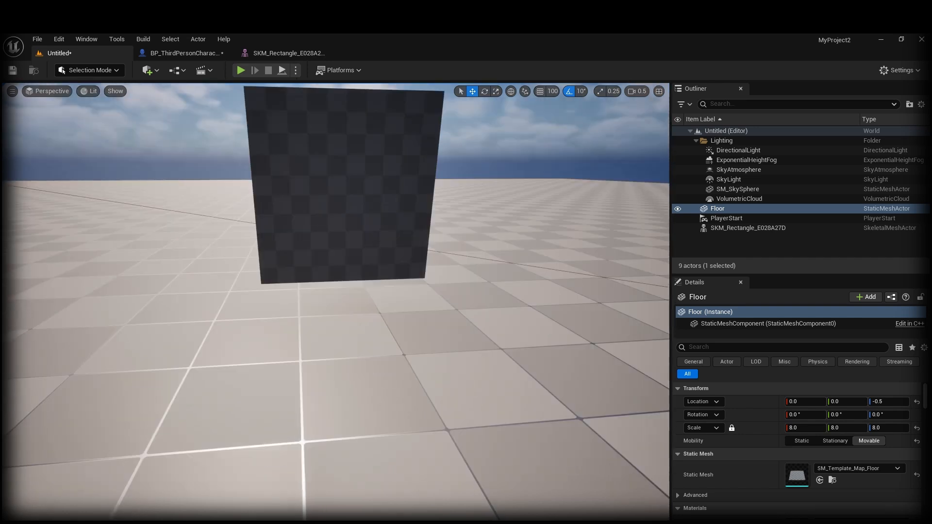
pyautogui.hotkey('alt', 'p')
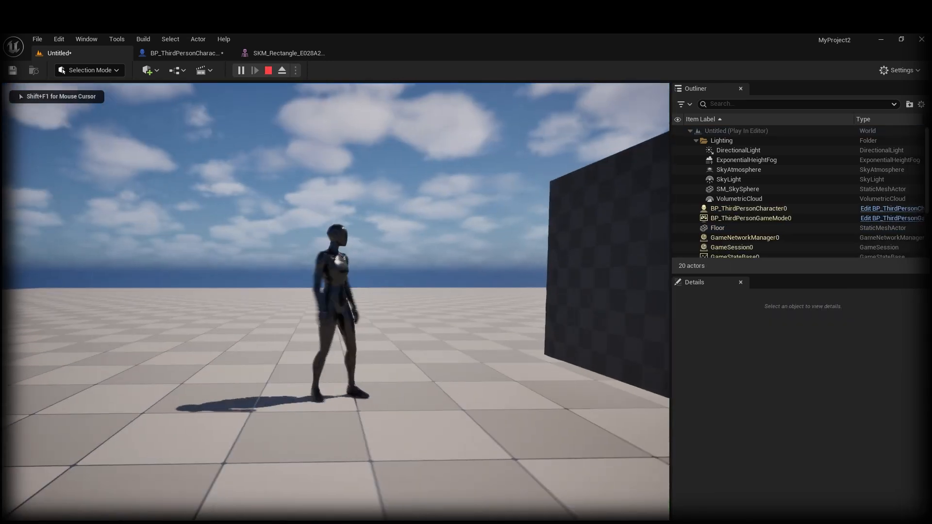
pyautogui.press('d')
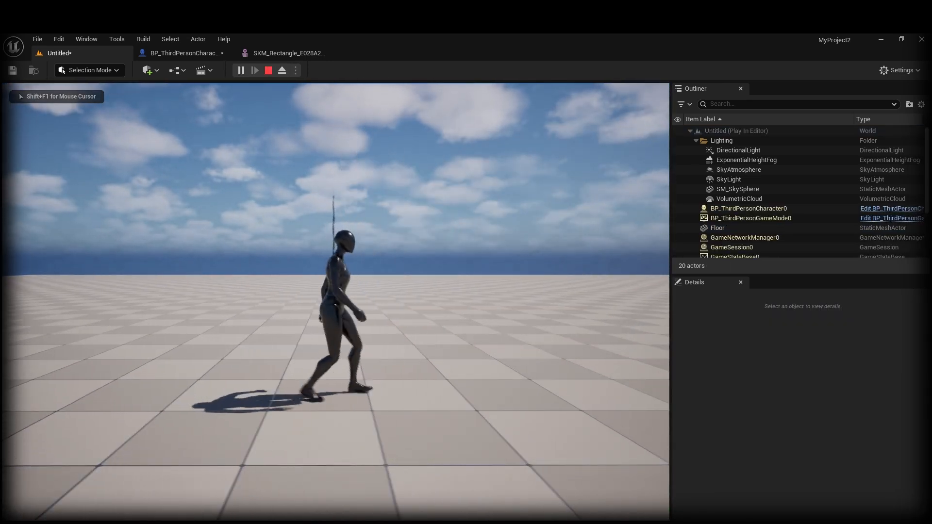
pyautogui.press('a')
pyautogui.press('d')
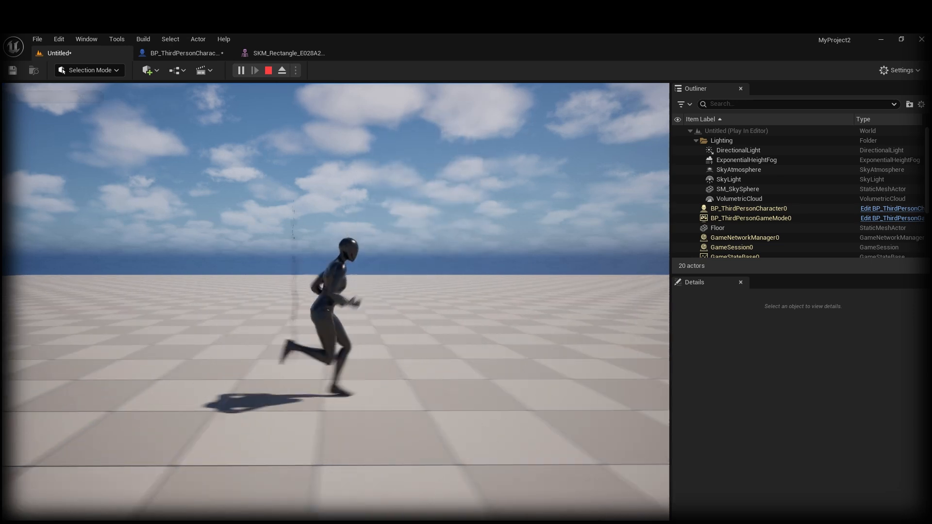
pyautogui.press('a')
pyautogui.press('d')
pyautogui.press('a')
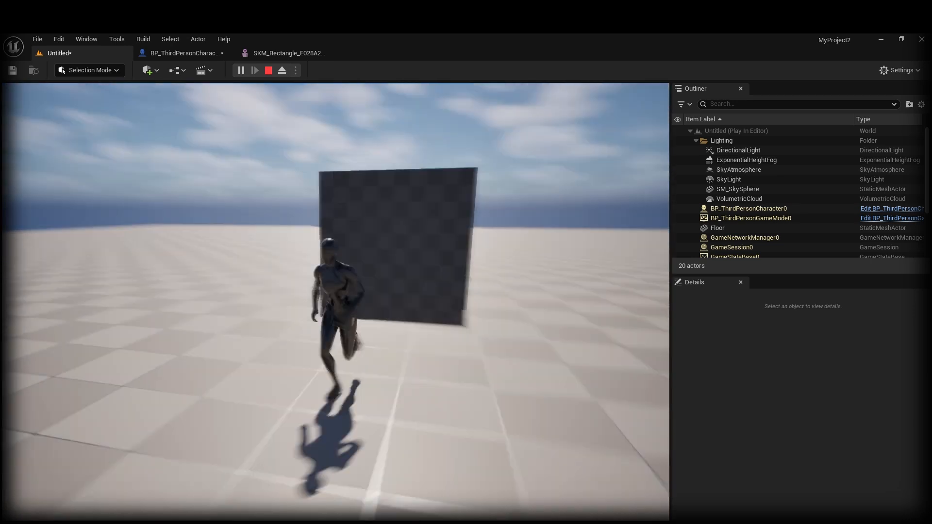
pyautogui.press('Escape')
pyautogui.click(184, 53)
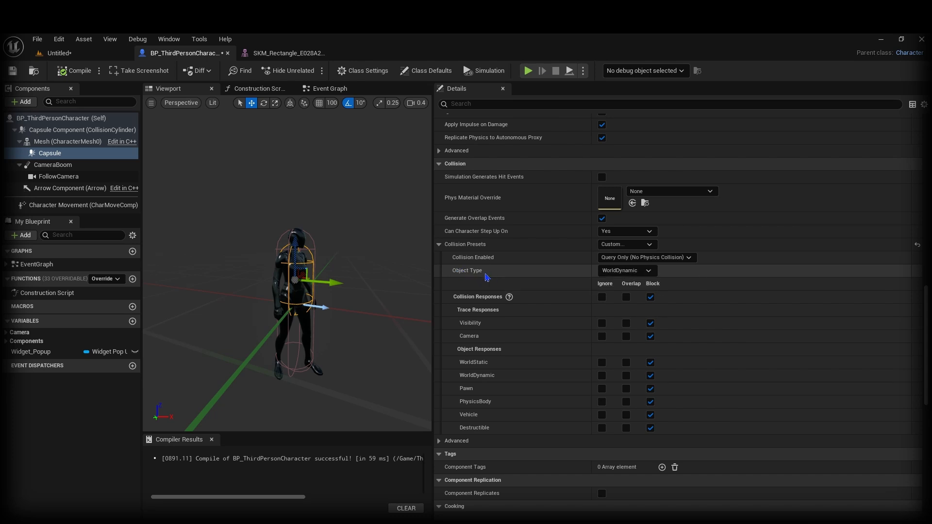
pyautogui.click(60, 53)
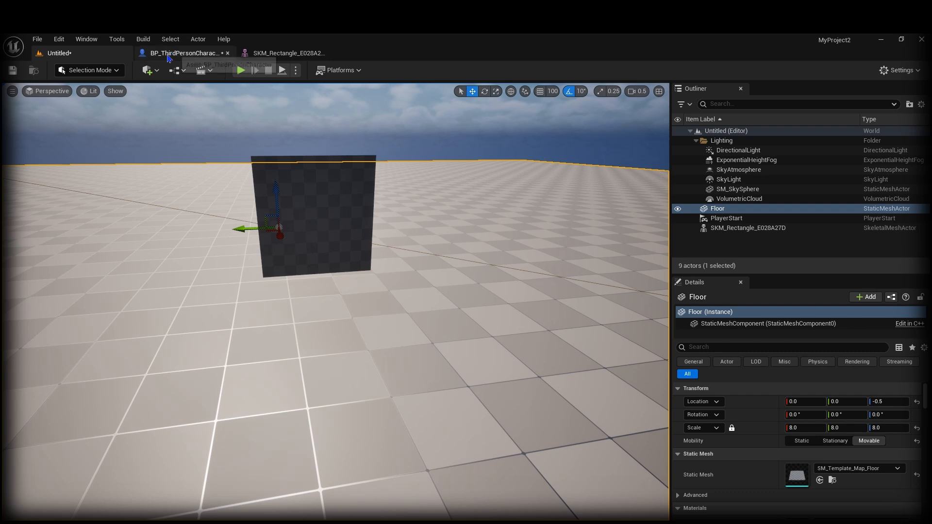
# Step: Place a Sphere in front of the cloth plane and raise it off the floor
pyautogui.click(155, 73)
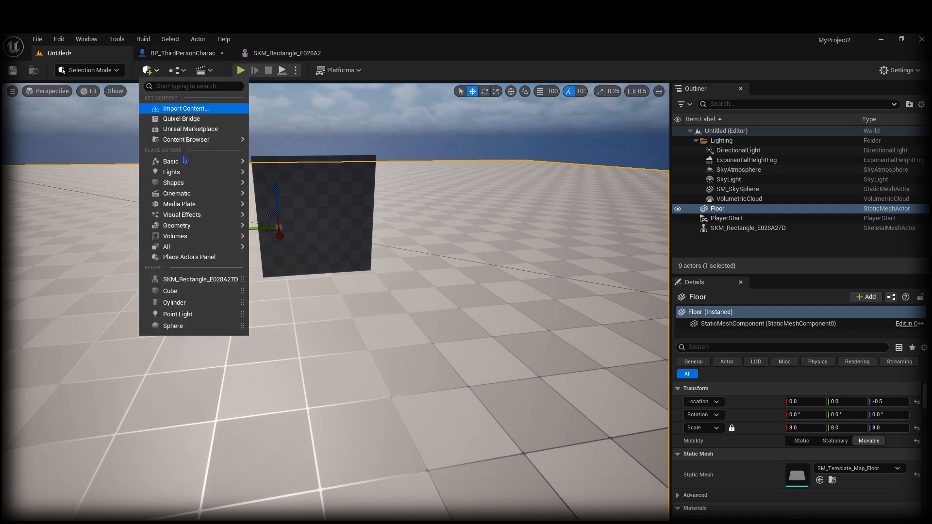
pyautogui.moveTo(221, 184)
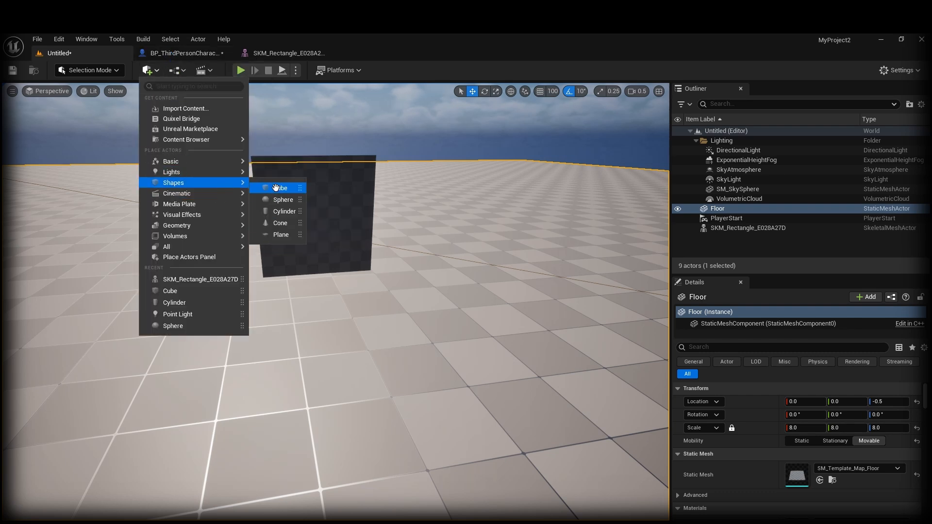
pyautogui.moveTo(285, 199); pyautogui.dragTo(333, 216)
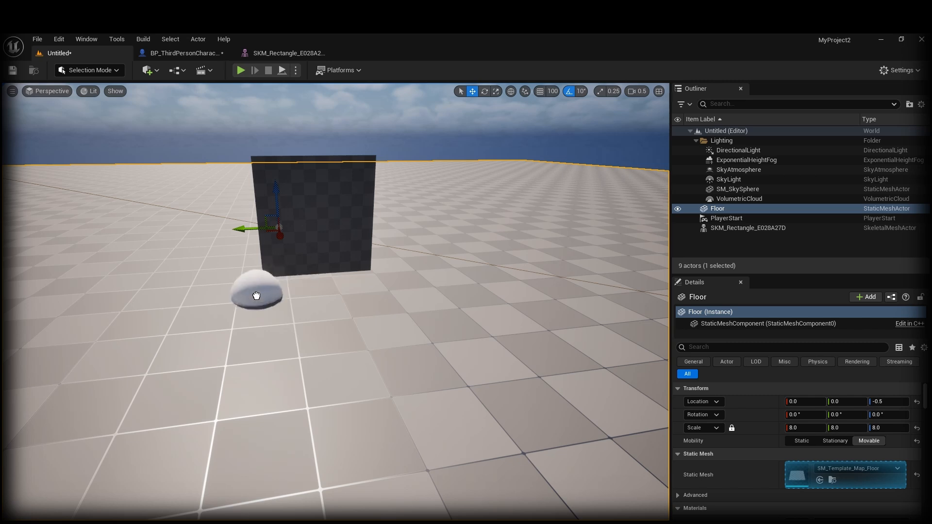
pyautogui.moveTo(256, 296); pyautogui.dragTo(252, 286)
pyautogui.moveTo(254, 270); pyautogui.dragTo(242, 271, button='right')
pyautogui.press('w')
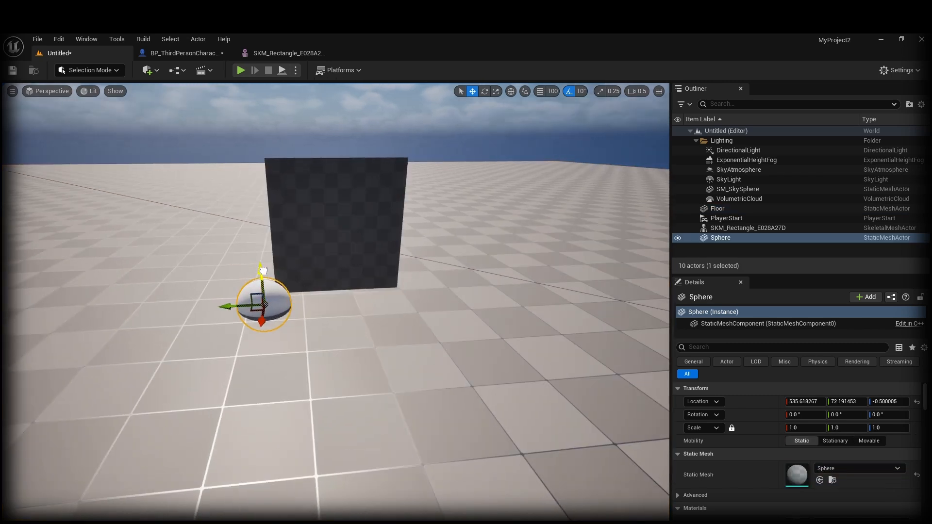
pyautogui.moveTo(263, 270); pyautogui.dragTo(257, 233)
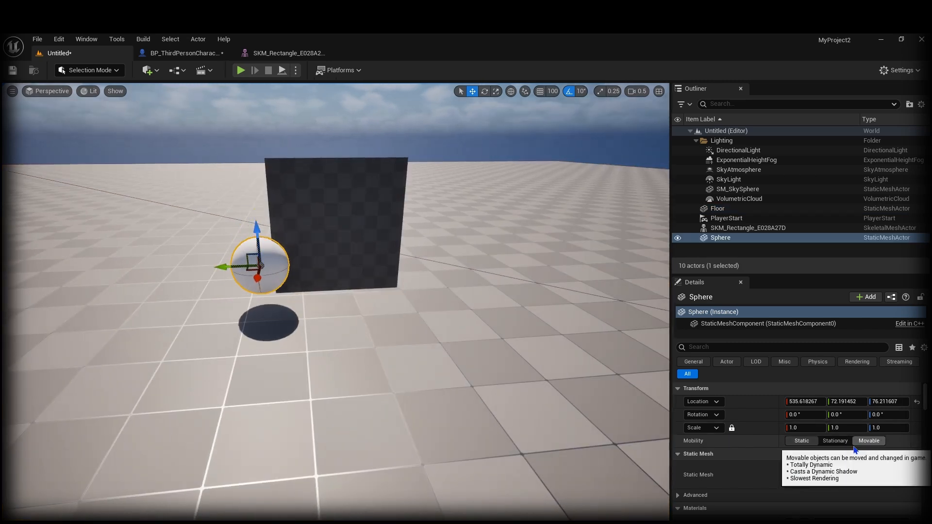
# Step: Set the sphere's Mobility to Static and keep its Collision Preset at Default
pyautogui.click(802, 441)
pyautogui.moveTo(233, 268); pyautogui.dragTo(202, 269)
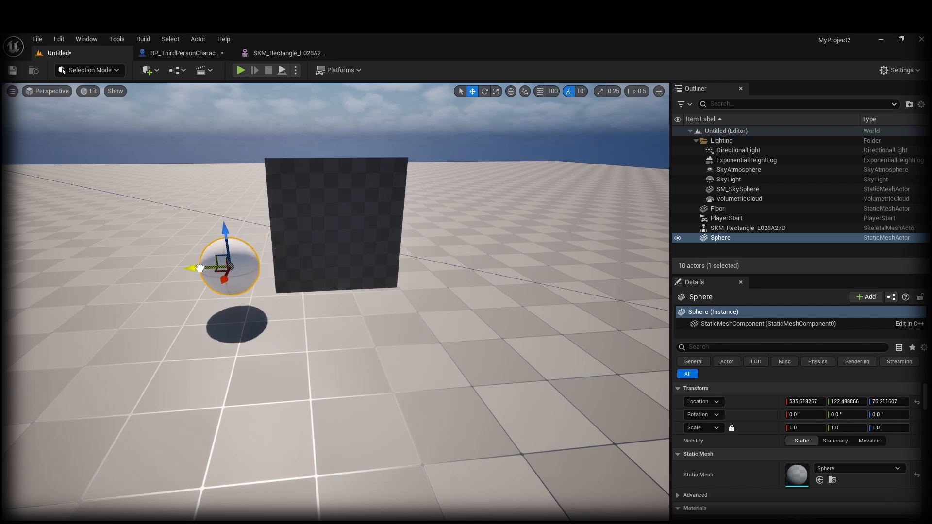
pyautogui.scroll(-10, 752, 463)
pyautogui.scroll(-8, 753, 463)
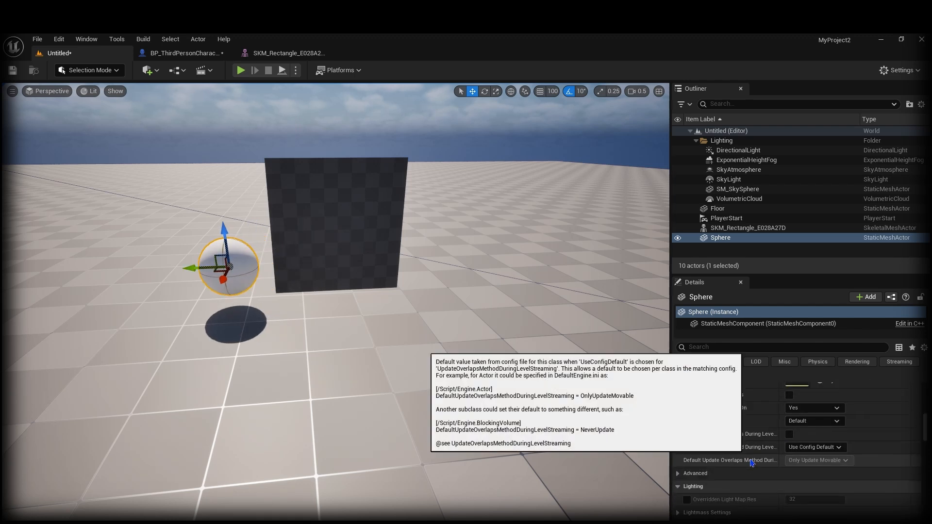
pyautogui.scroll(6, 752, 463)
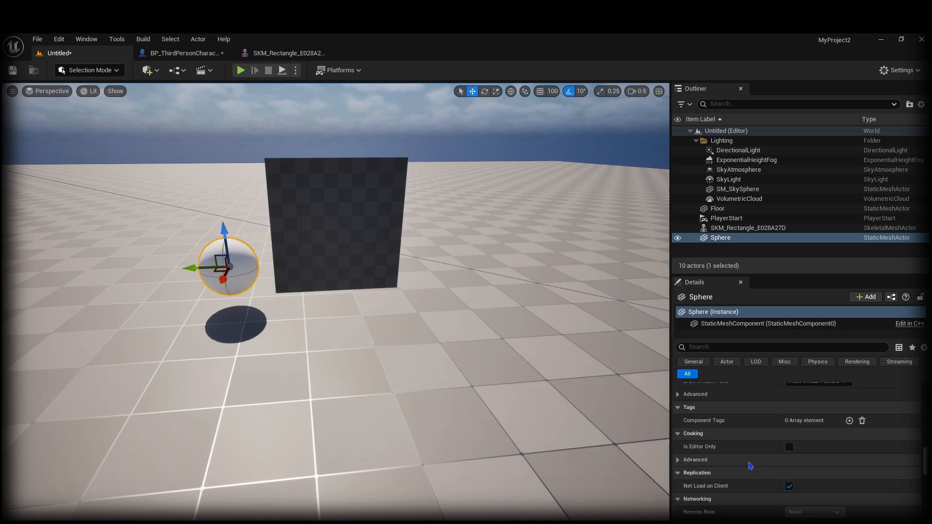
pyautogui.scroll(3, 754, 459)
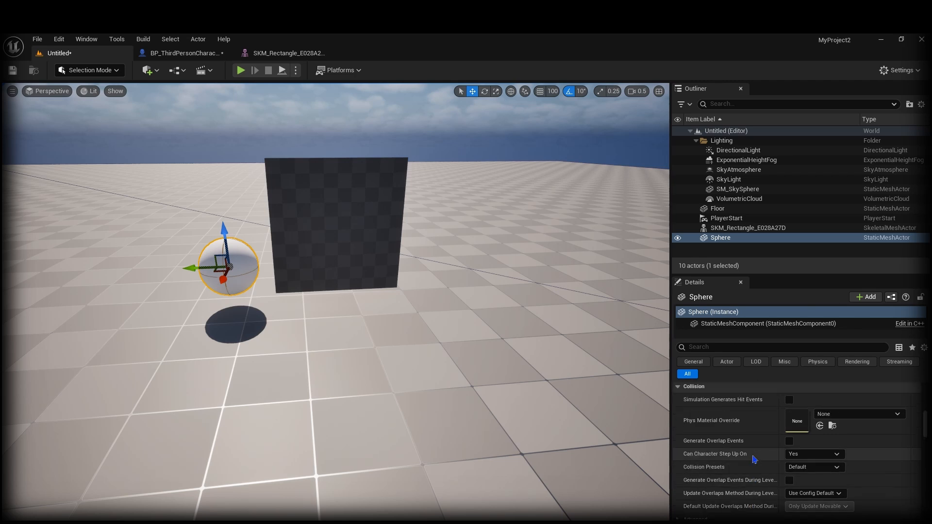
pyautogui.click(823, 457)
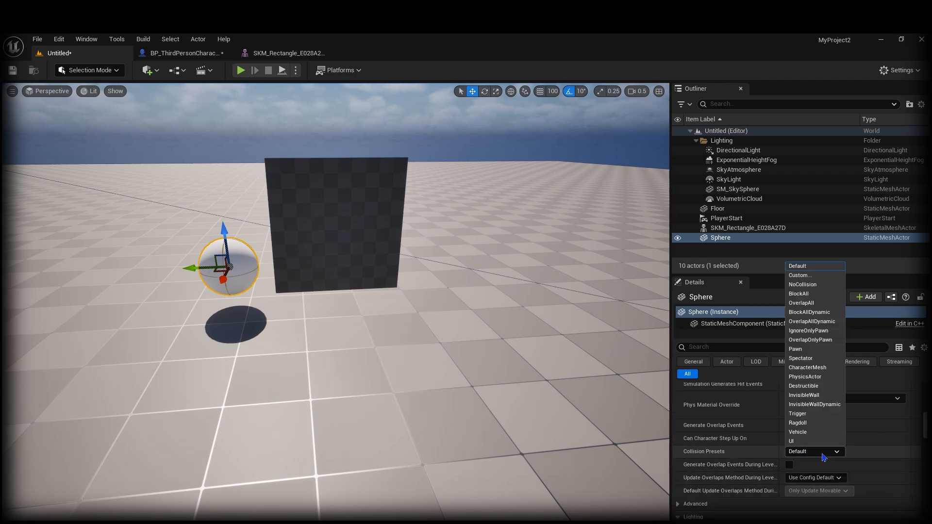
pyautogui.click(237, 343)
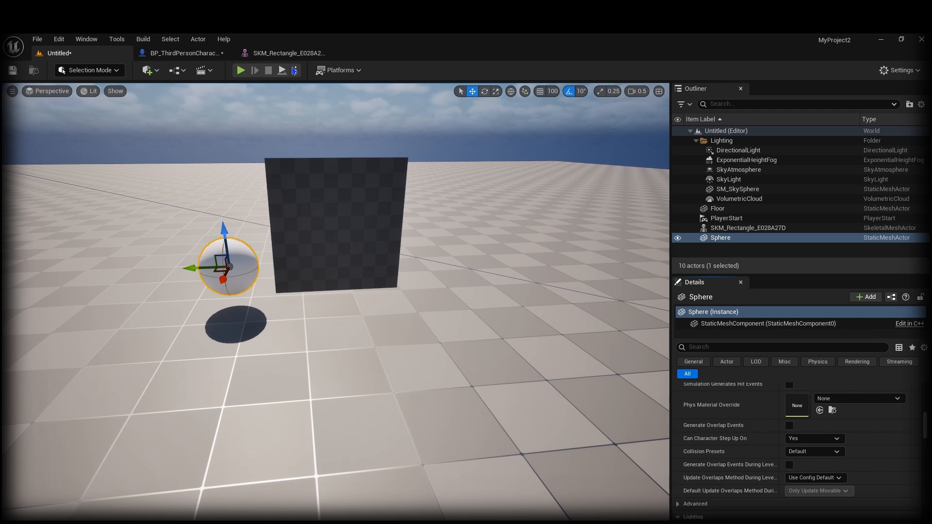
# Step: Start simulating the level and select the cloth rectangle
pyautogui.click(296, 70)
pyautogui.click(333, 176)
pyautogui.click(338, 224)
# Step: Push the cloth rectangle into the sphere during simulation, stop it, and select the Sphere
pyautogui.moveTo(339, 224); pyautogui.dragTo(188, 234)
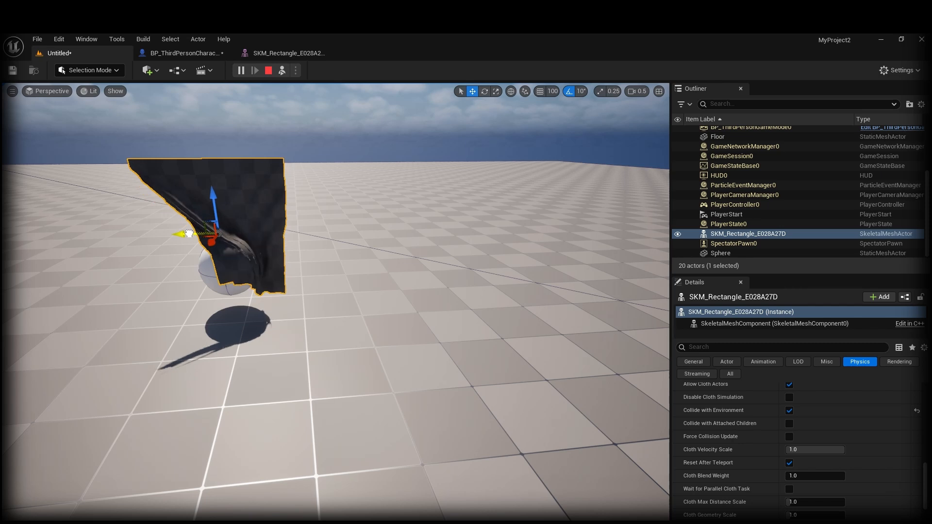
pyautogui.press('w')
pyautogui.moveTo(273, 192); pyautogui.dragTo(245, 178, button='right')
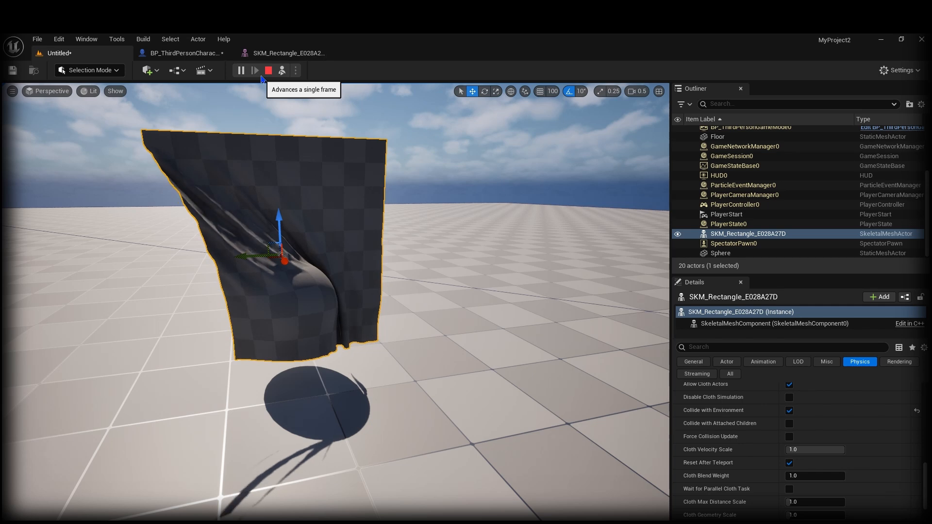
pyautogui.click(268, 71)
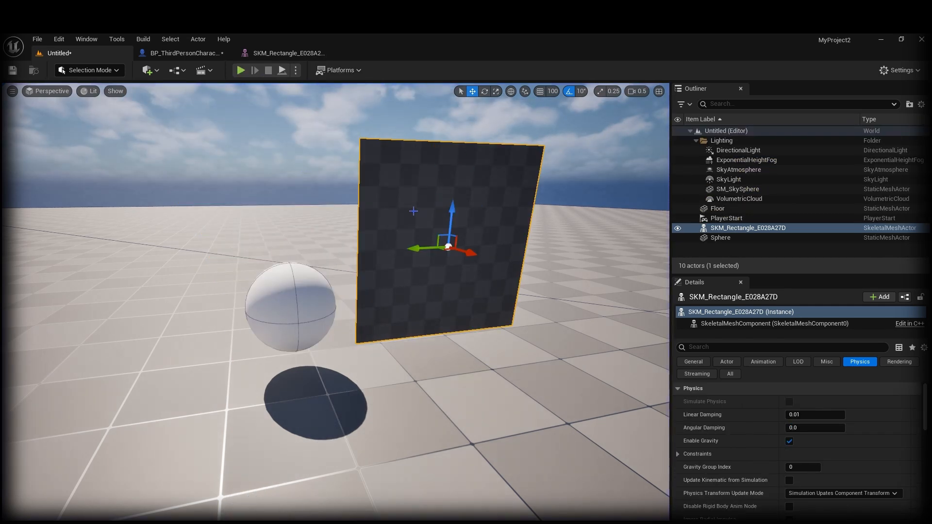
pyautogui.click(294, 302)
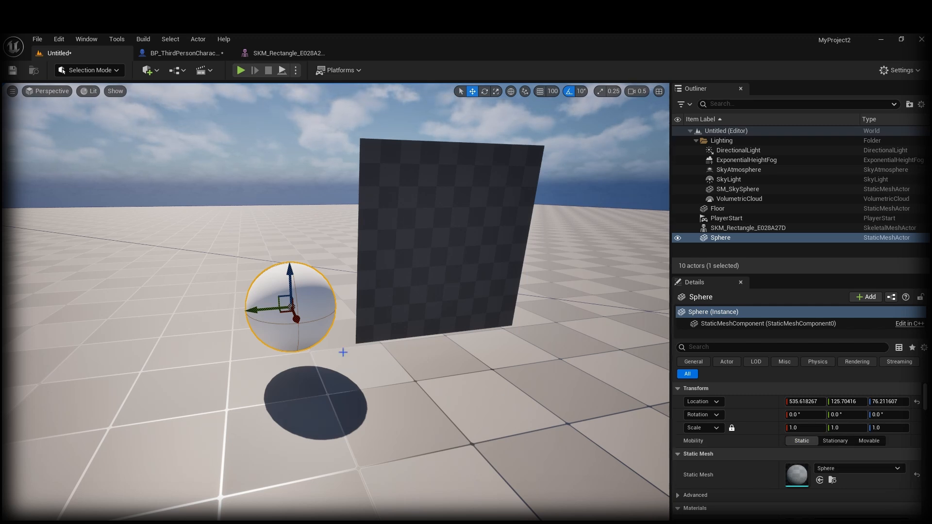
# Step: Set the character capsule's collision Object Type to WorldStatic and compile the blueprint
pyautogui.click(166, 55)
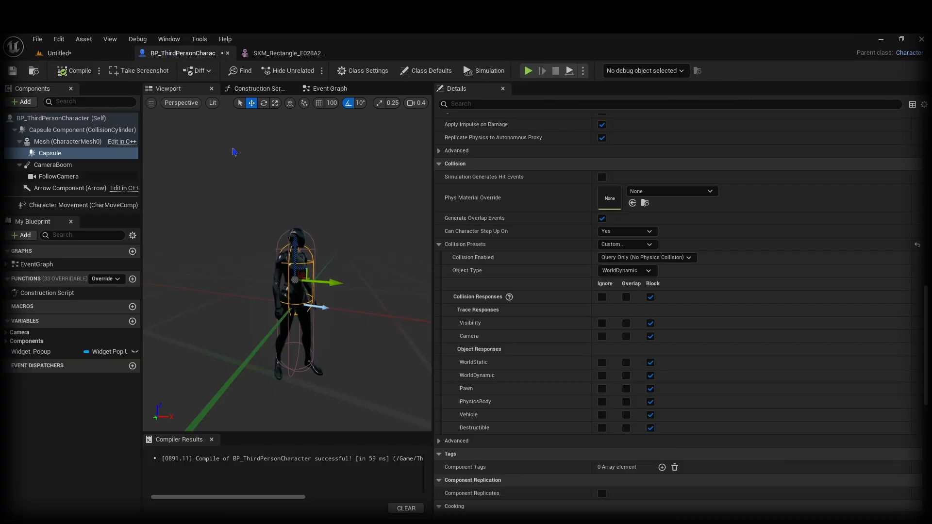
pyautogui.click(626, 270)
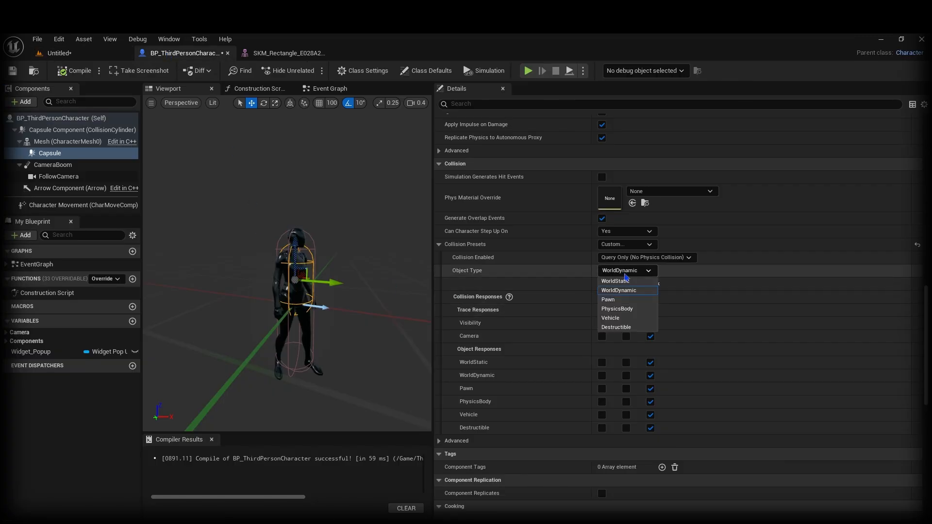
pyautogui.click(622, 286)
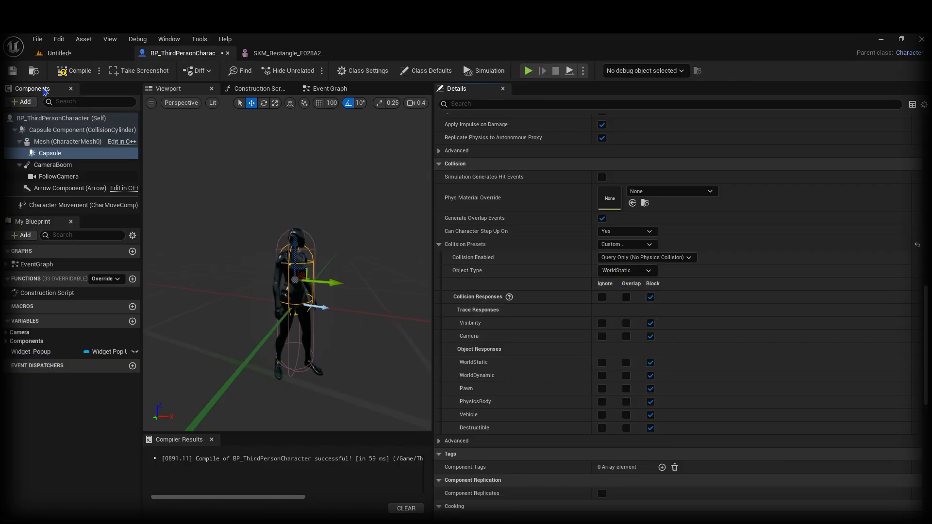
pyautogui.click(71, 76)
# Step: Play-test the level, walking the character into the cloth wall, then stop playing
pyautogui.click(69, 58)
pyautogui.moveTo(431, 437); pyautogui.dragTo(455, 450, button='right')
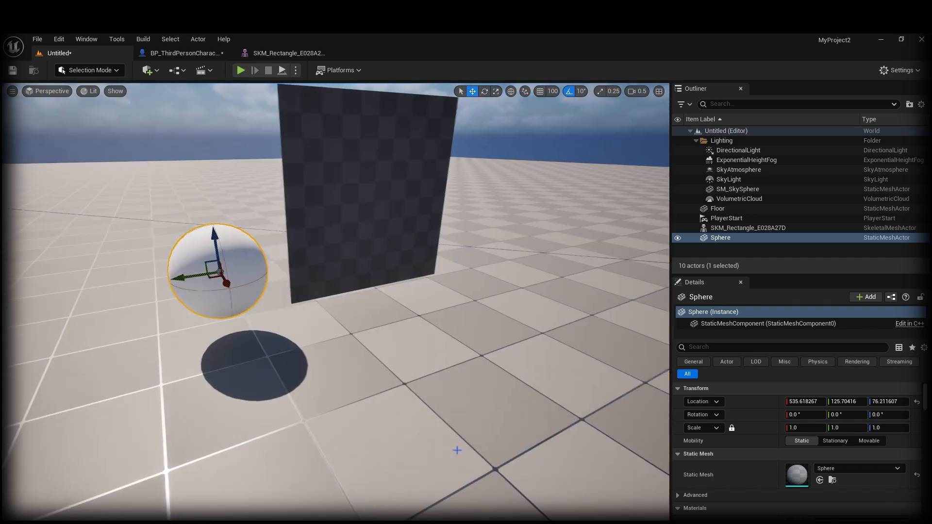
pyautogui.click(456, 449)
pyautogui.hotkey('alt', 'p')
pyautogui.press('w')
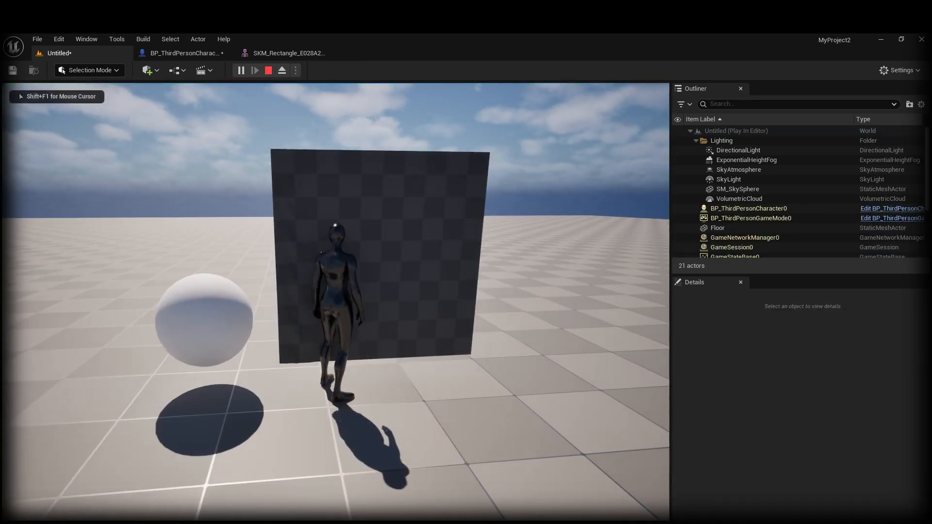
pyautogui.press('d')
pyautogui.press('s')
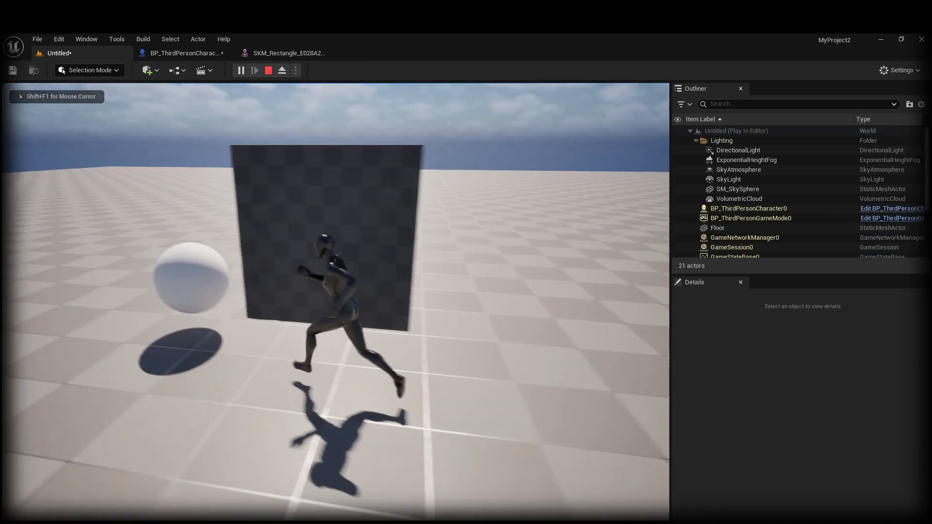
pyautogui.press('w')
pyautogui.press('Escape')
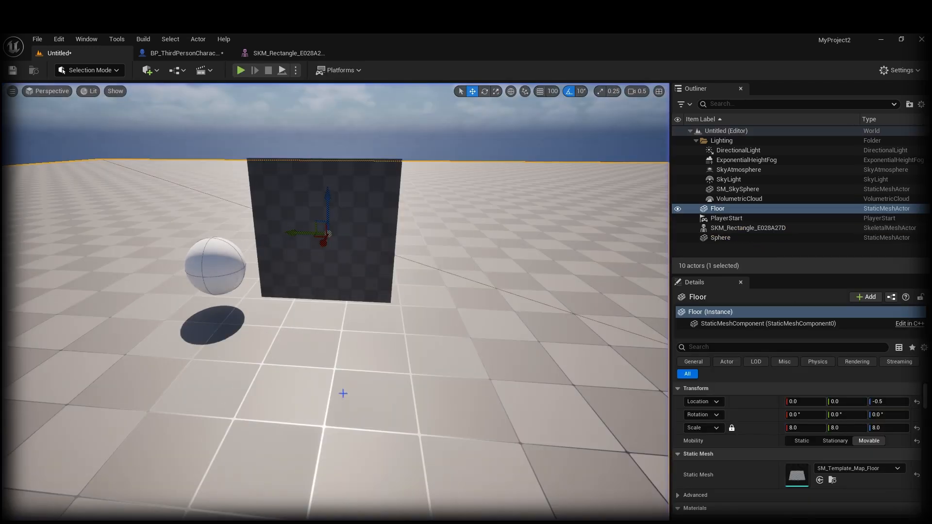
# Step: Enable Force Collision Update in the Clothing section of SKM_Rectangle's Details
pyautogui.click(262, 208)
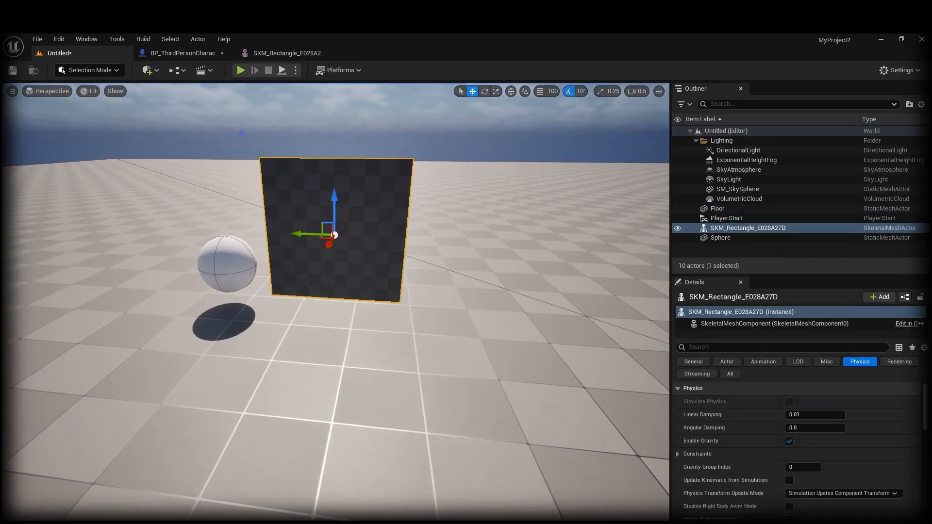
pyautogui.click(178, 55)
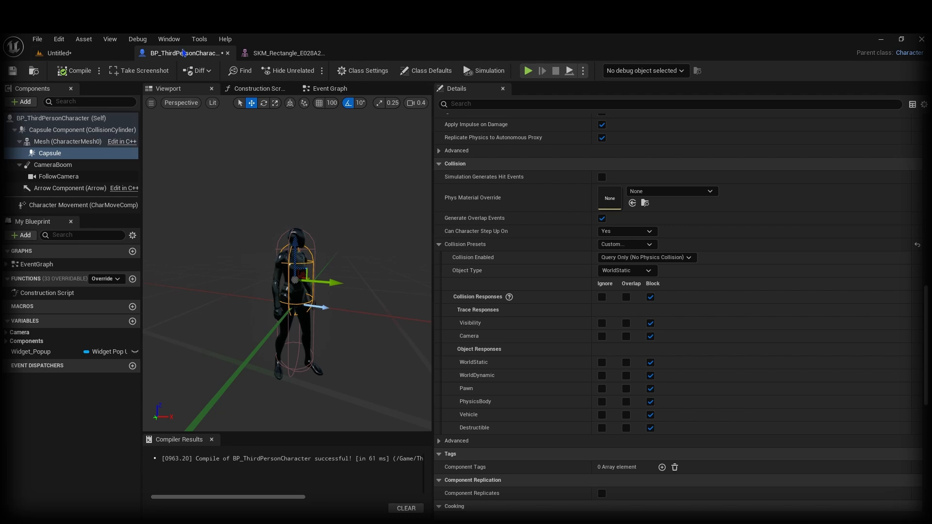
pyautogui.click(286, 53)
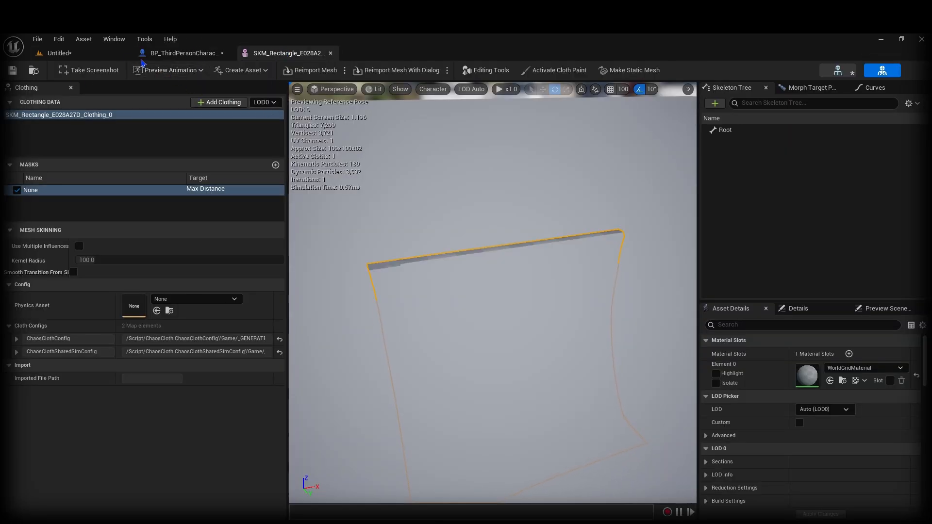
pyautogui.click(87, 53)
pyautogui.scroll(-10, 752, 455)
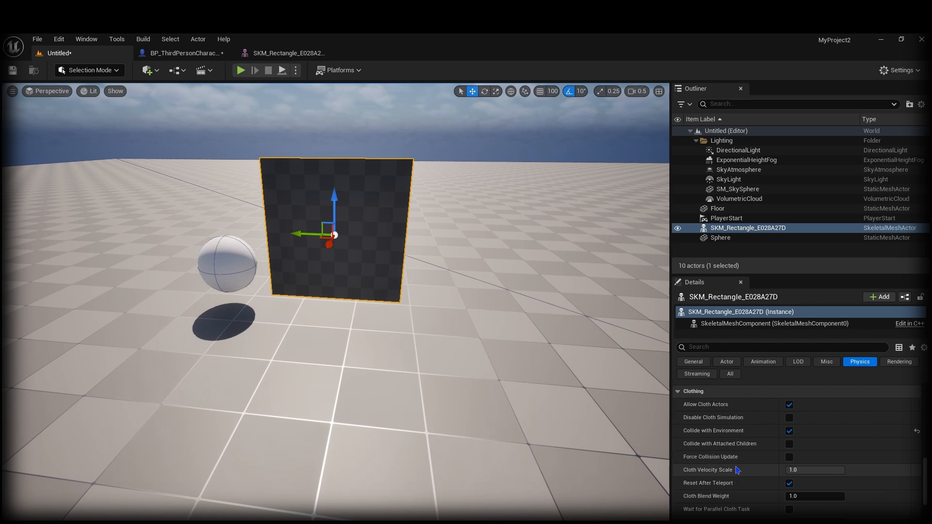
pyautogui.click(789, 457)
pyautogui.scroll(-3, 401, 461)
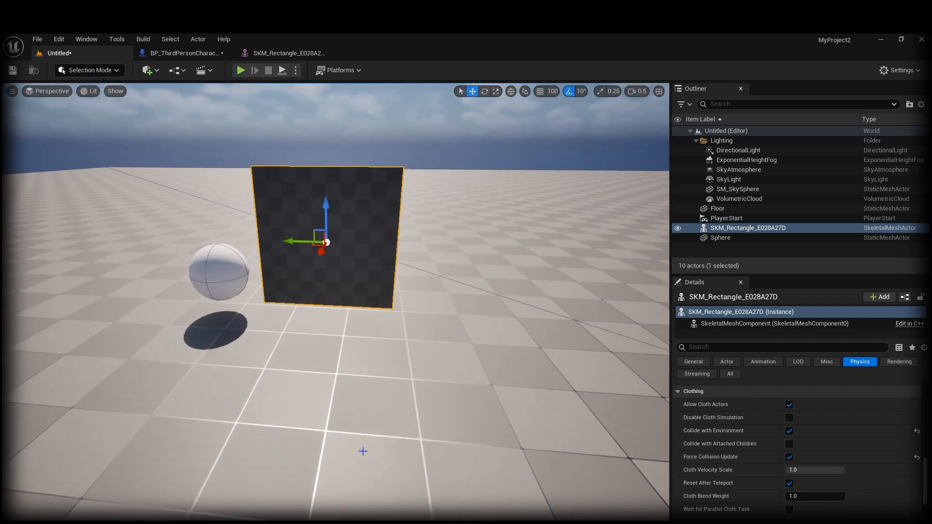
# Step: Play the level and run the character into and along the cloth
pyautogui.click(416, 461)
pyautogui.hotkey('alt', 'p')
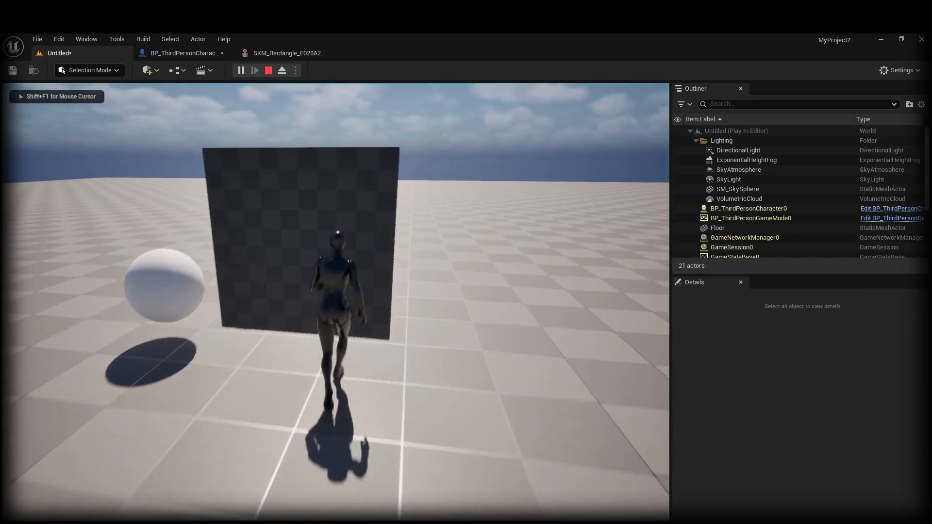
pyautogui.press('a')
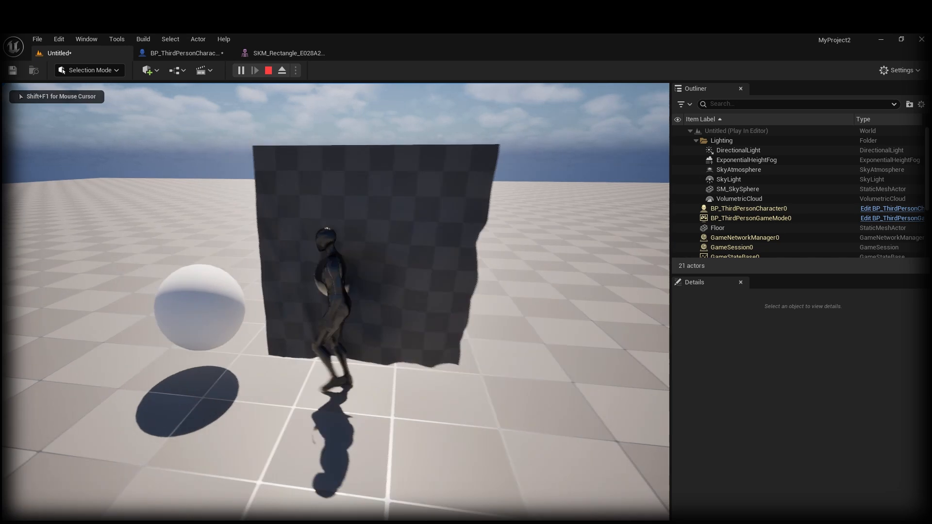
pyautogui.press('d')
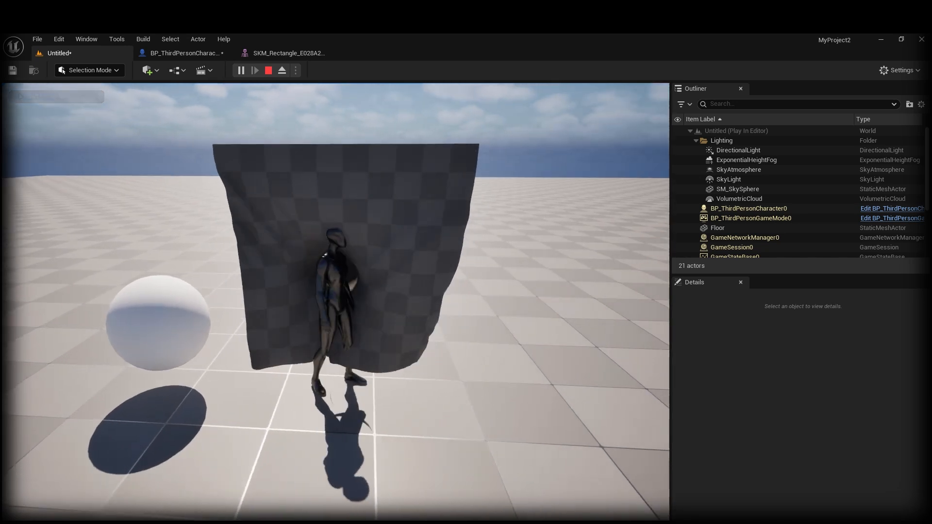
pyautogui.press('w')
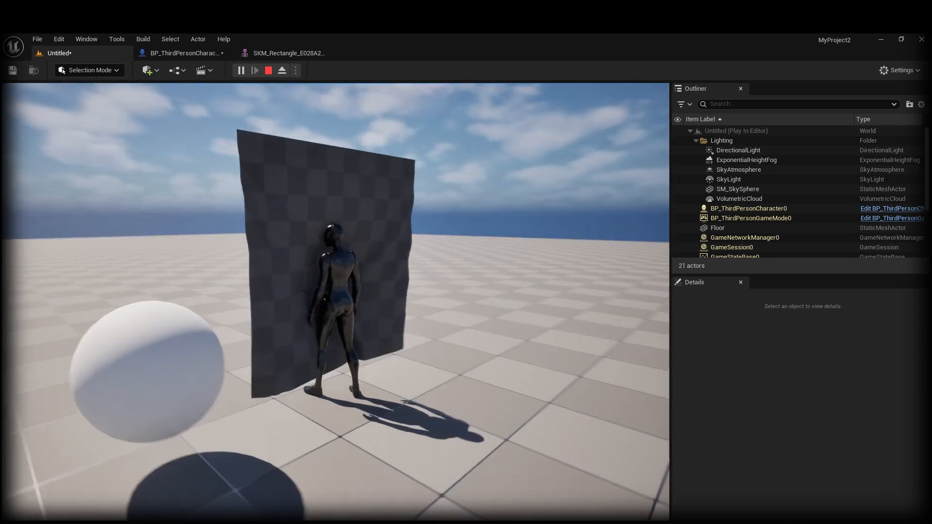
pyautogui.press('d')
pyautogui.press('a')
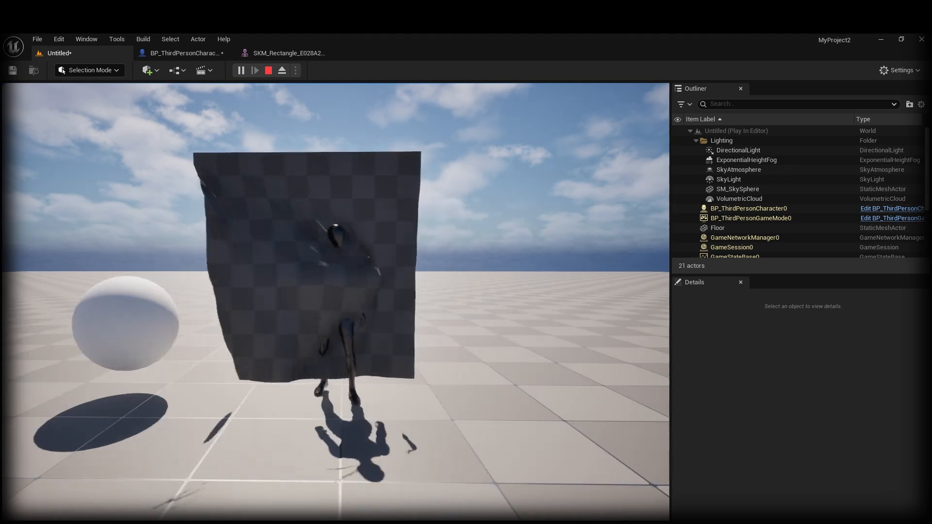
# Step: Finish the play test by running the character through the cloth, then stop it
pyautogui.press('a')
pyautogui.press('d')
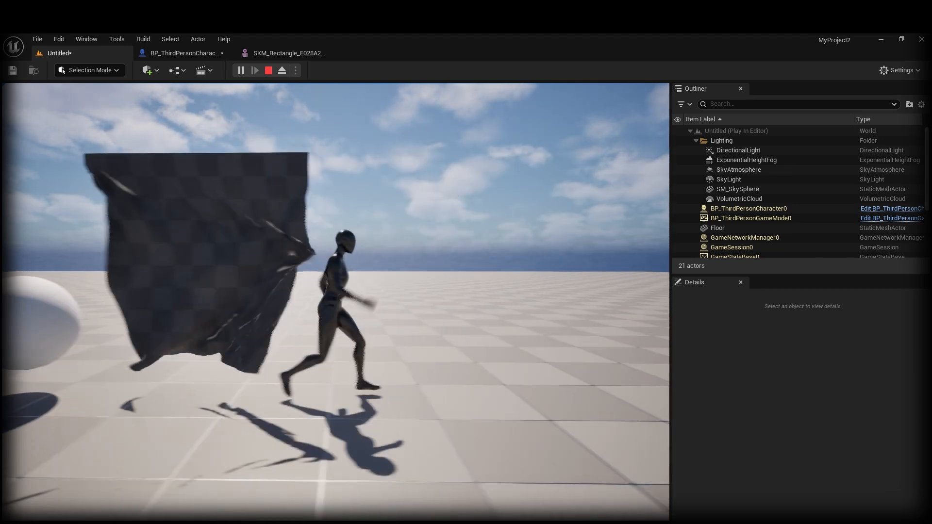
pyautogui.press('a')
pyautogui.press('w')
pyautogui.press('Escape')
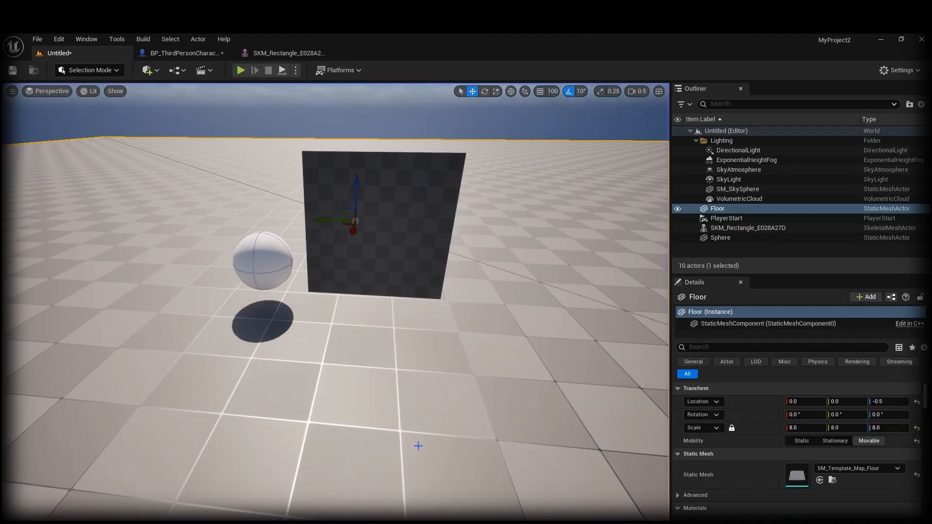
# Step: In BP_ThirdPersonCharacter, rename the Capsule component to Cloth_Collider
pyautogui.click(186, 54)
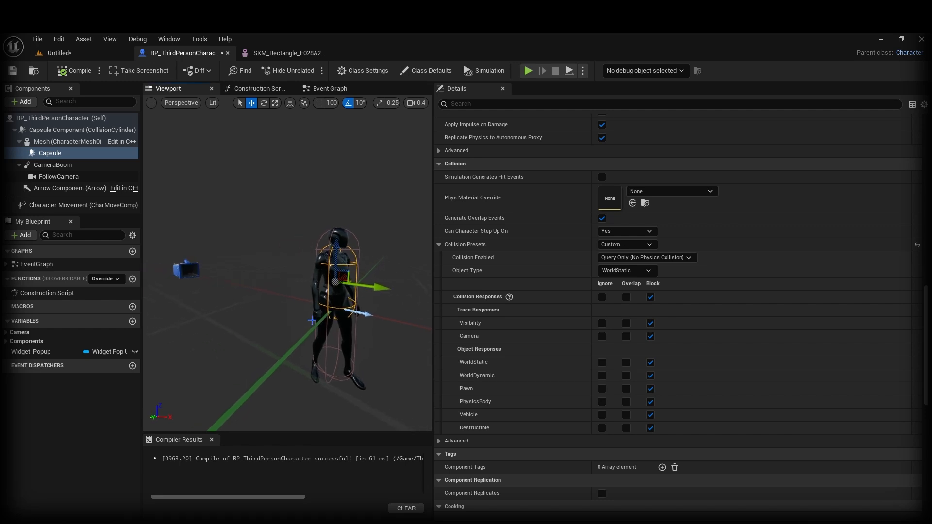
pyautogui.press('w')
pyautogui.moveTo(326, 286); pyautogui.dragTo(384, 279, button='right')
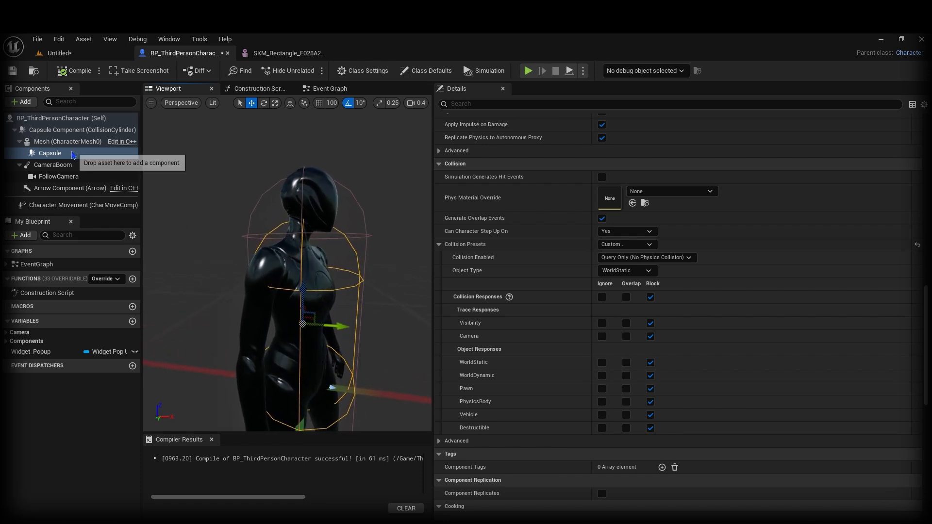
pyautogui.click(75, 154)
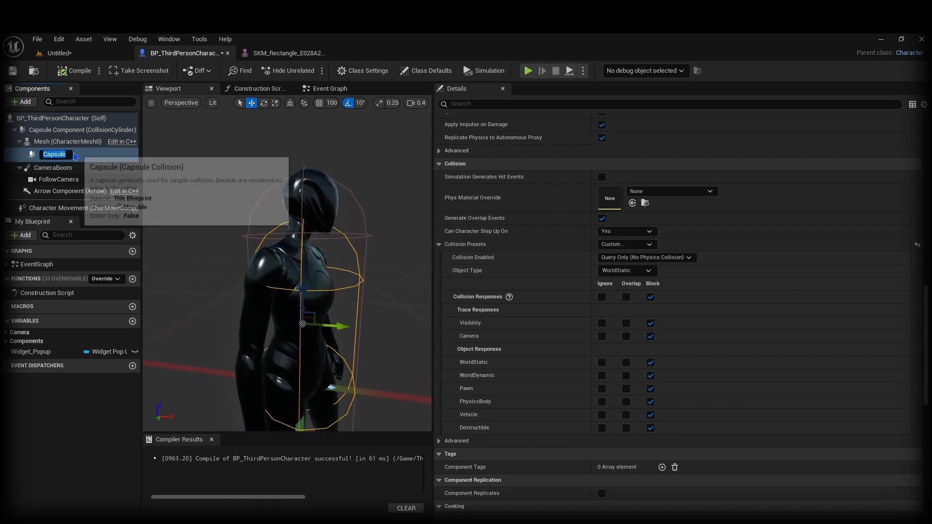
pyautogui.press('F2')
pyautogui.write('Cloth')
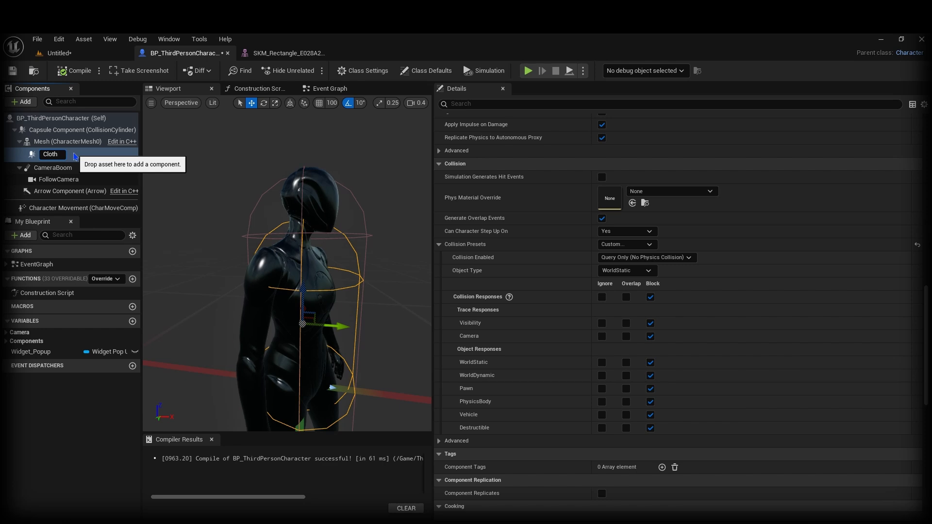
pyautogui.write('_Colli')
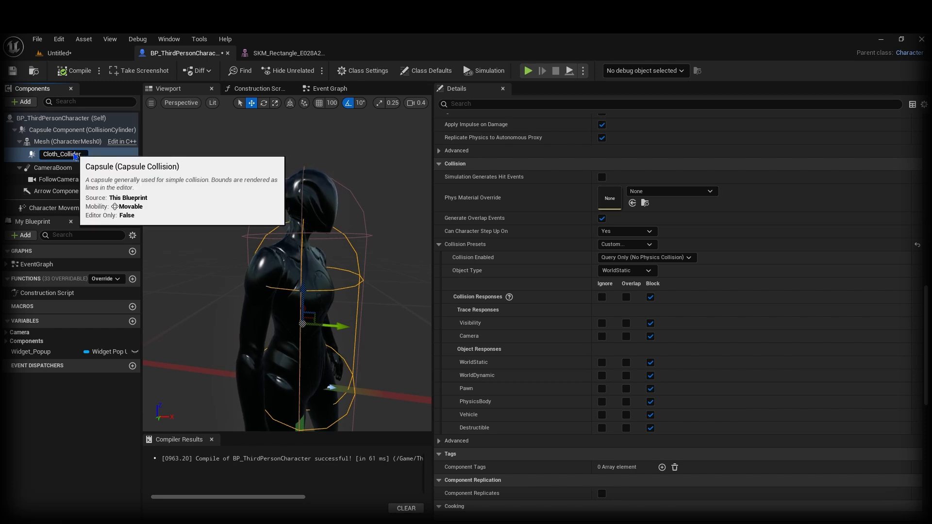
pyautogui.write('der')
pyautogui.press('Return')
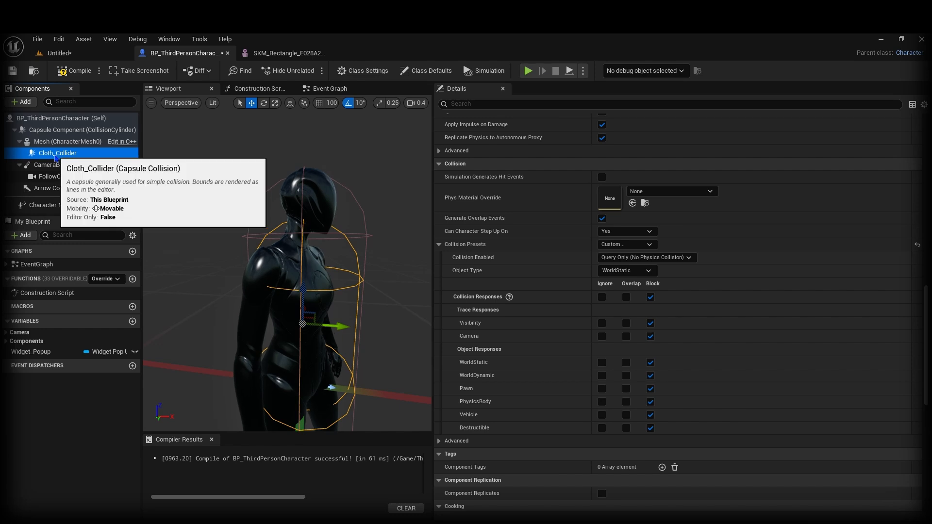
pyautogui.click(66, 153)
pyautogui.scroll(10, 470, 219)
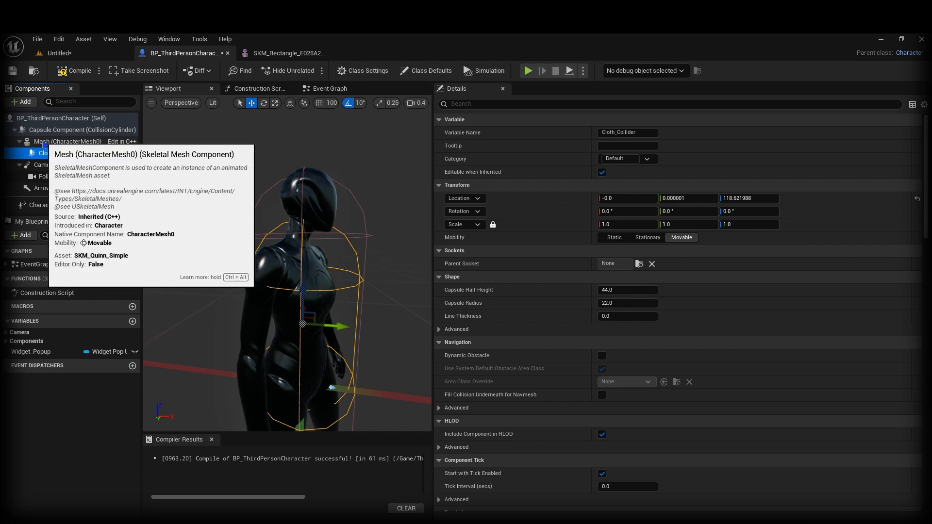
# Step: Enable Pause Anims on Mesh (CharacterMesh0), then reselect Cloth_Collider
pyautogui.click(55, 143)
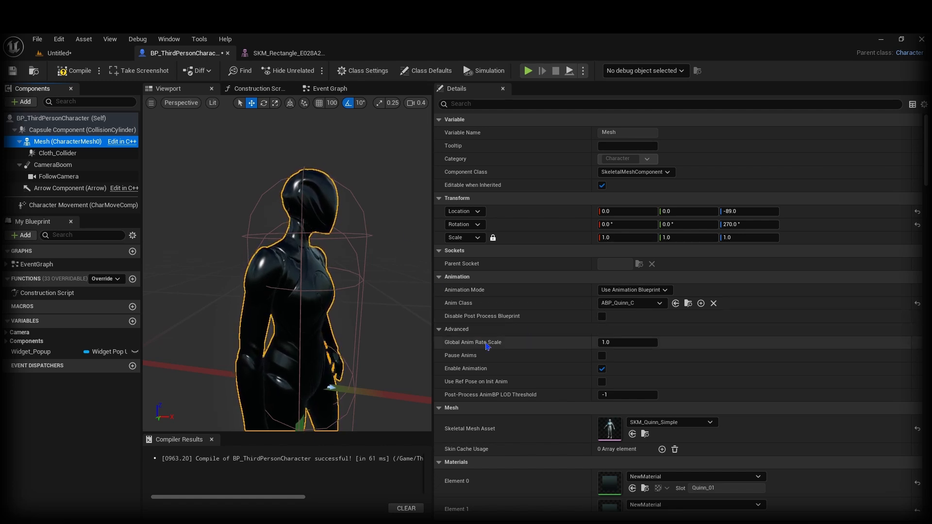
pyautogui.click(602, 356)
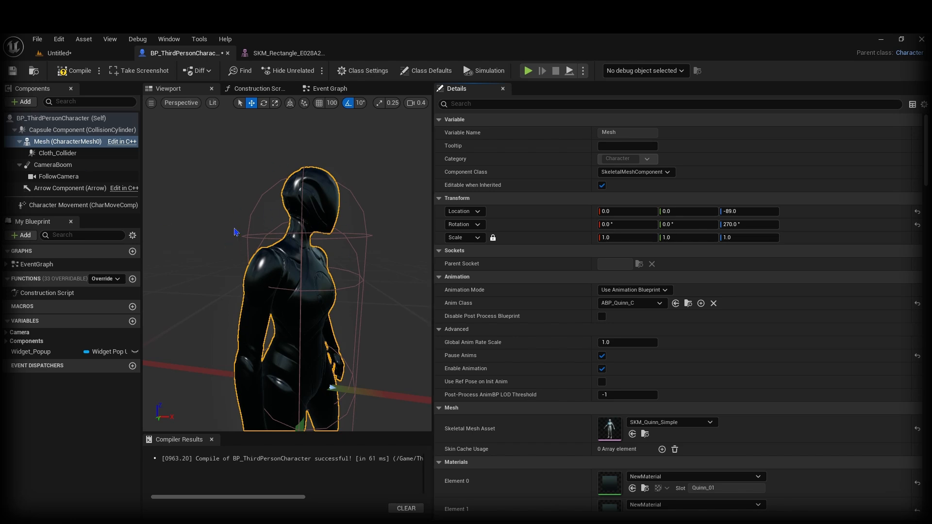
pyautogui.click(91, 154)
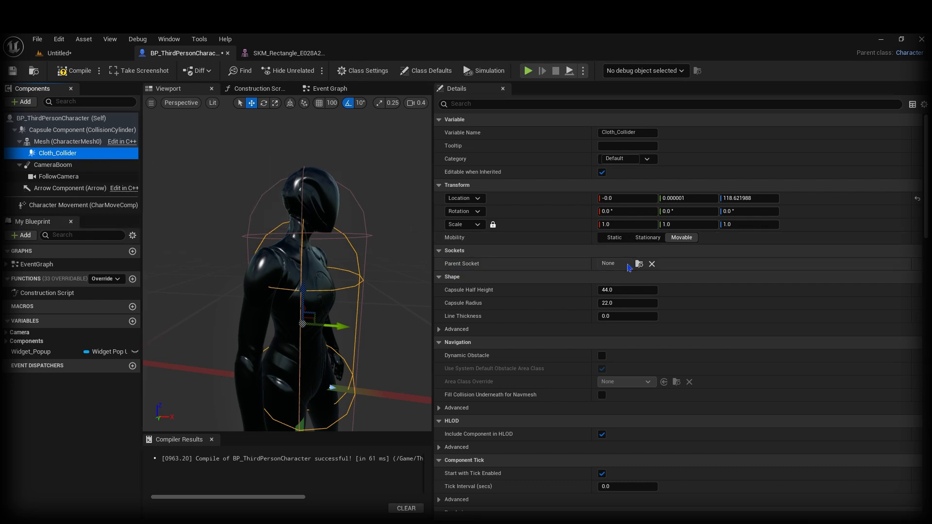
# Step: Attach Cloth_Collider to the head bone and reset its location to zero
pyautogui.click(639, 263)
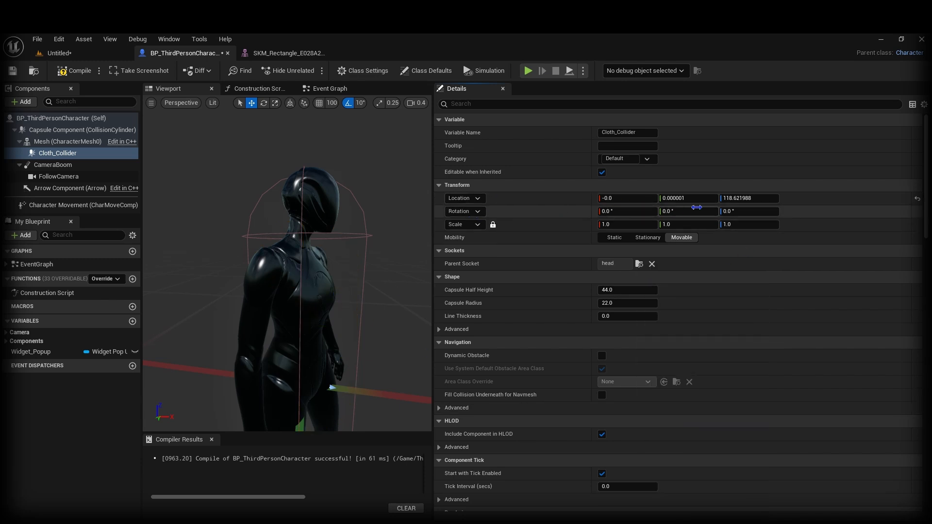
pyautogui.click(917, 200)
pyautogui.press('f')
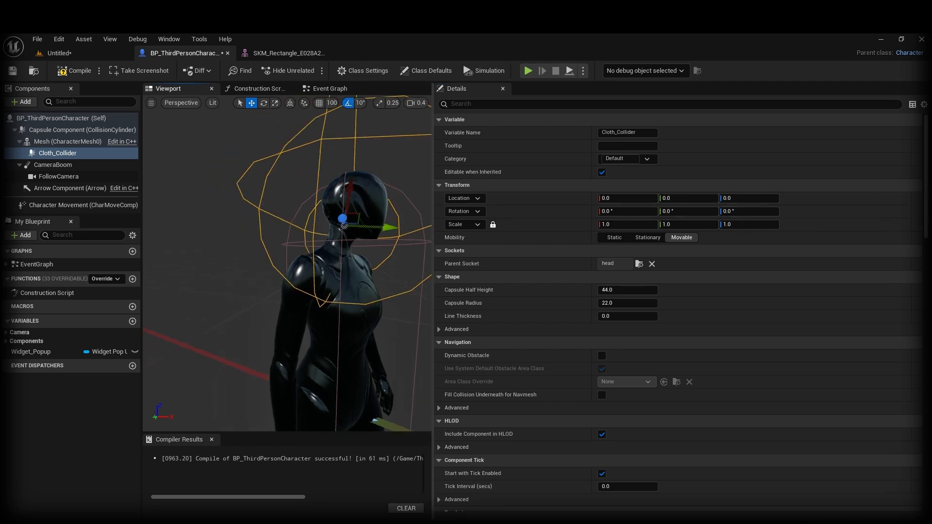
pyautogui.keyDown('alt'); pyautogui.moveTo(340, 272); pyautogui.dragTo(234, 273); pyautogui.keyUp('alt')
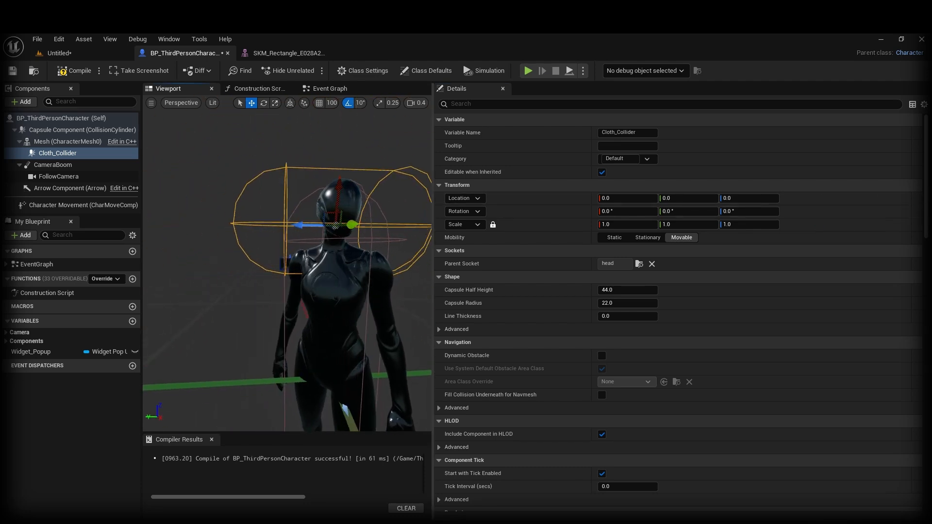
pyautogui.keyDown('alt'); pyautogui.moveTo(359, 283); pyautogui.dragTo(322, 285); pyautogui.keyUp('alt')
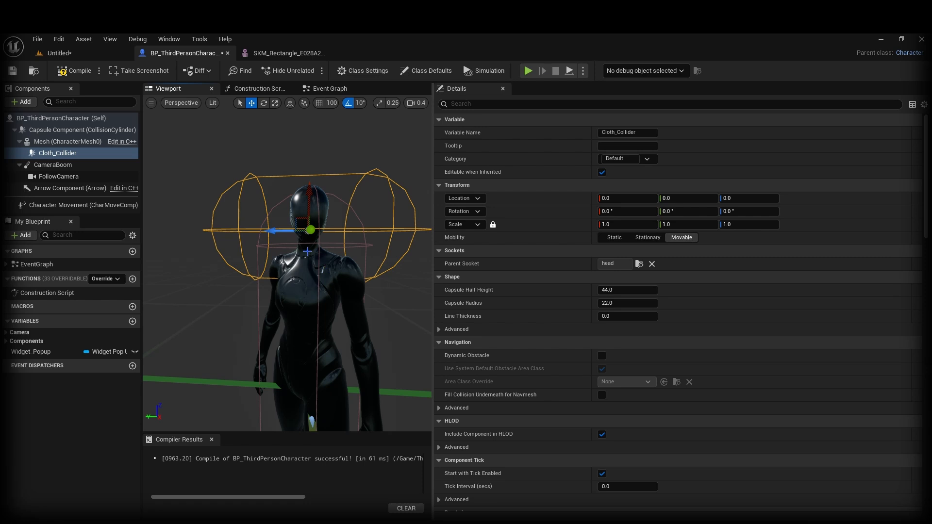
pyautogui.keyDown('alt'); pyautogui.moveTo(307, 252); pyautogui.dragTo(330, 253); pyautogui.keyUp('alt')
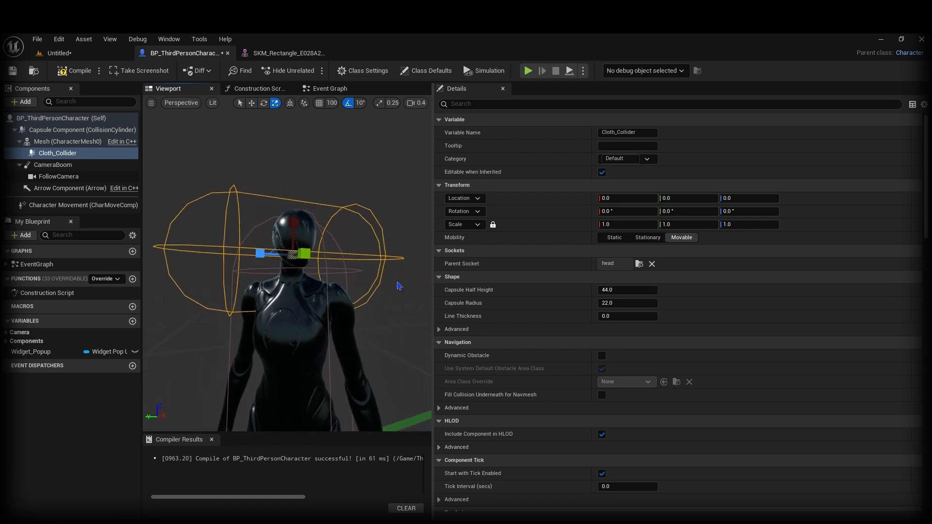
# Step: Resize the collider to half height ~11.6 and radius ~11.3, fit it on the head, and duplicate it
pyautogui.moveTo(626, 303)
pyautogui.mouseDown()
pyautogui.moveTo(602, 303)
pyautogui.moveTo(632, 303)
pyautogui.moveTo(635, 292)
pyautogui.moveTo(611, 290)
pyautogui.moveTo(613, 303)
pyautogui.moveTo(630, 291)
pyautogui.mouseUp()
pyautogui.moveTo(275, 233); pyautogui.dragTo(325, 247, button='right')
pyautogui.press('w')
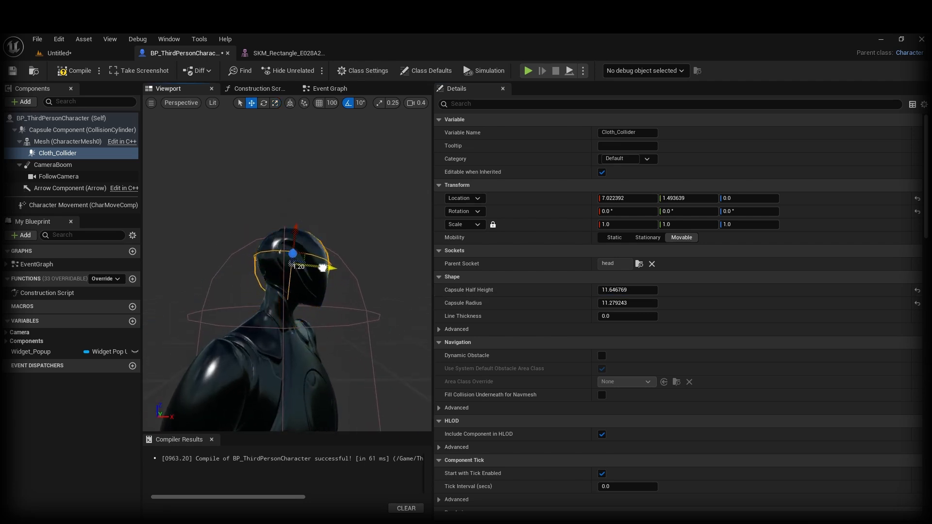
pyautogui.press('d')
pyautogui.moveTo(323, 268); pyautogui.dragTo(112, 267, button='right')
pyautogui.scroll(-3, 323, 268)
pyautogui.scroll(2, 322, 268)
pyautogui.press('s')
pyautogui.press('d')
pyautogui.click(73, 155)
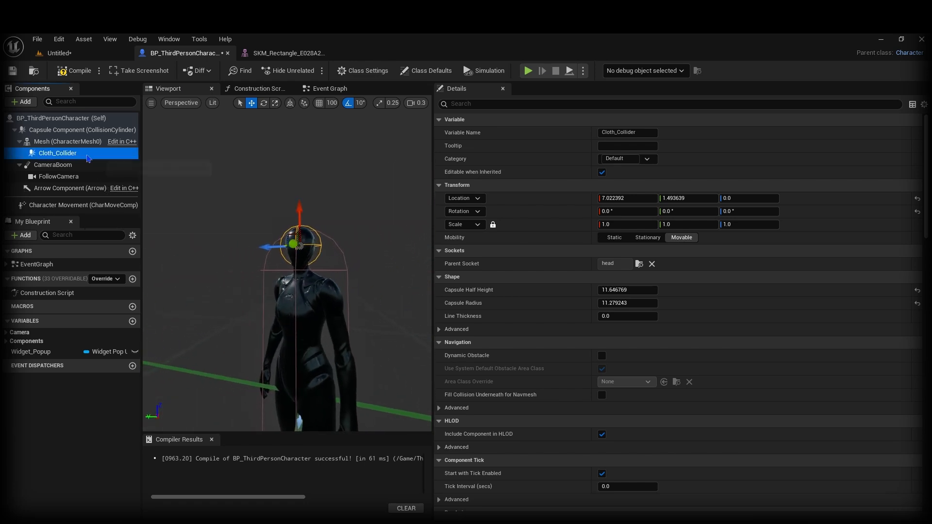
pyautogui.hotkey('ctrl', 'd')
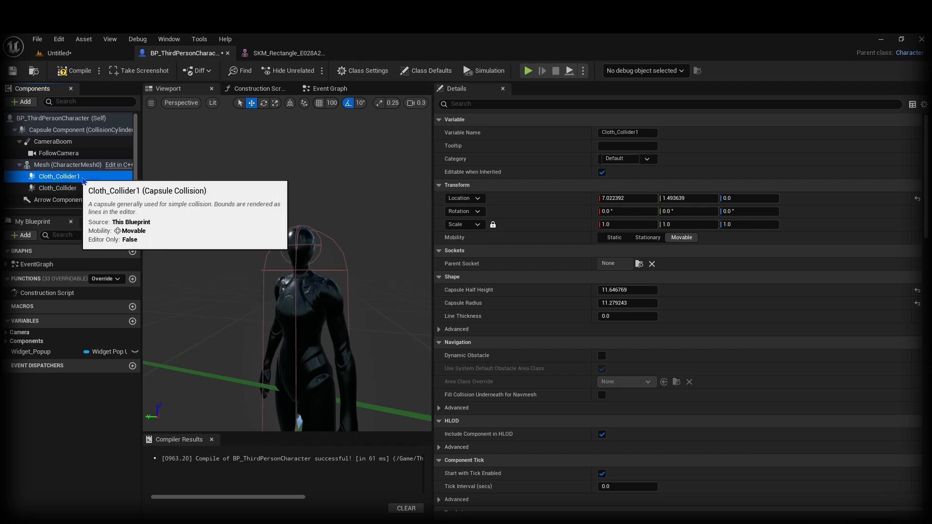
# Step: Attach Cloth_Collider1 to the upperarm_l bone
pyautogui.click(64, 178)
pyautogui.press('a')
pyautogui.moveTo(367, 325); pyautogui.dragTo(437, 335, button='right')
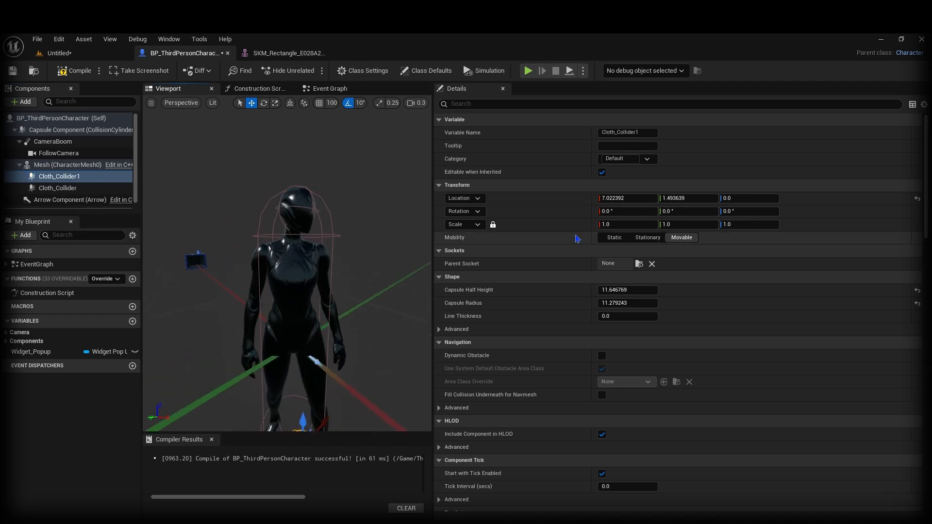
pyautogui.click(639, 264)
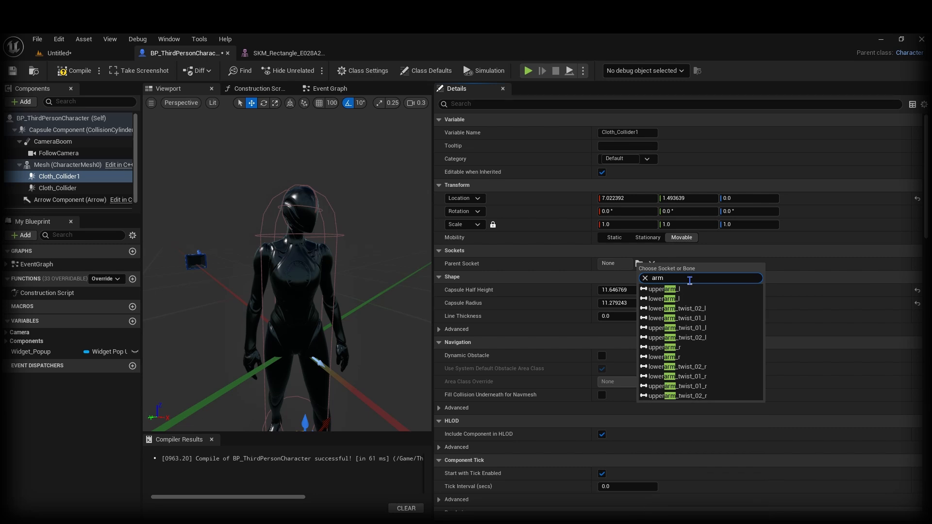
pyautogui.click(676, 291)
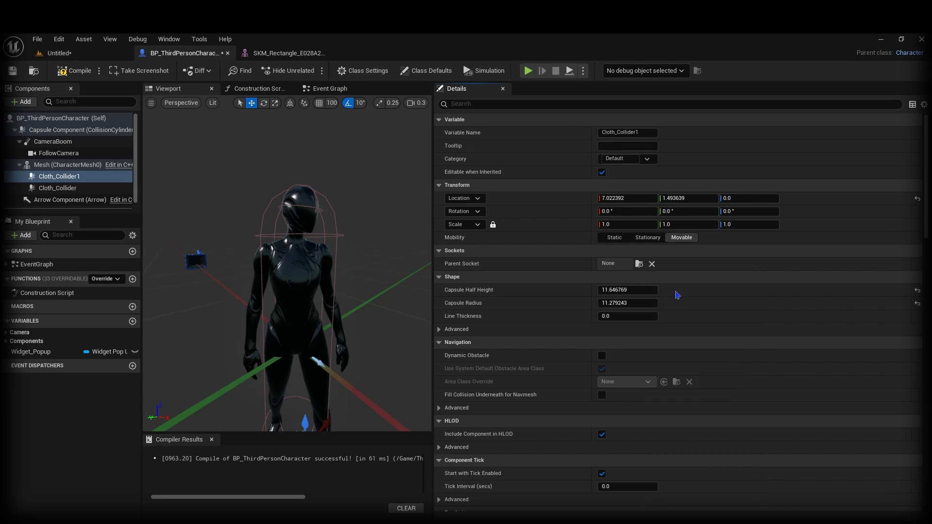
pyautogui.moveTo(210, 322); pyautogui.dragTo(343, 270, button='right')
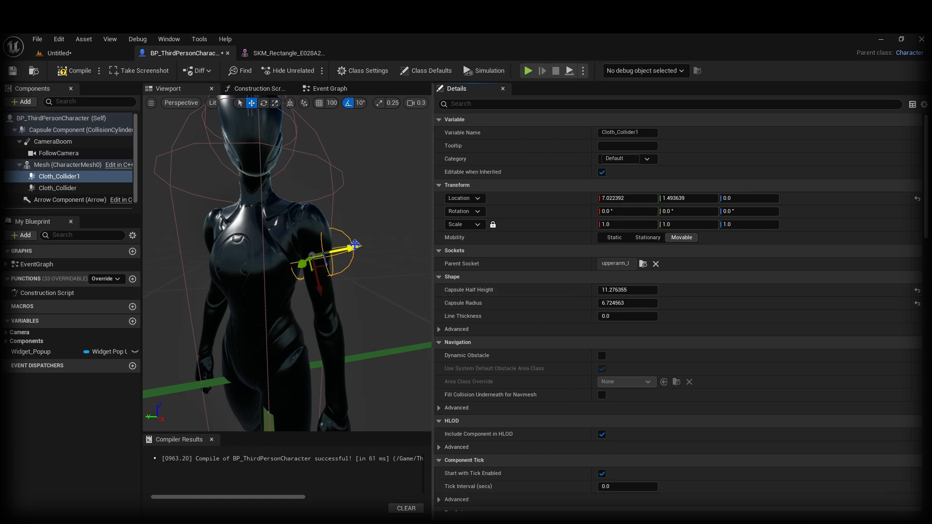
pyautogui.moveTo(346, 250); pyautogui.dragTo(351, 253, button='right')
# Step: Rotate and move the collider along the upper arm, set half height ~16.8, radius ~5.7, and duplicate it
pyautogui.press('e')
pyautogui.moveTo(346, 214)
pyautogui.mouseDown()
pyautogui.moveTo(356, 228)
pyautogui.moveTo(342, 223)
pyautogui.mouseUp()
pyautogui.press('w')
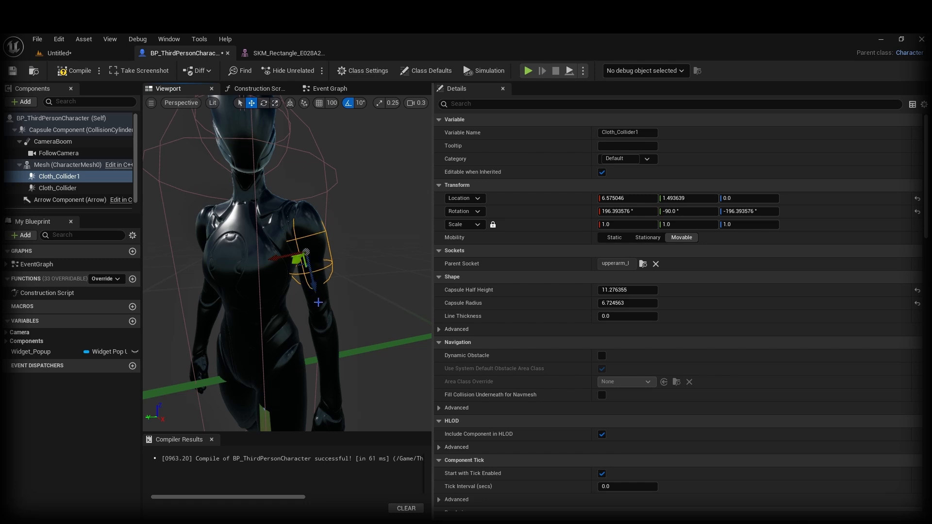
pyautogui.moveTo(318, 302); pyautogui.dragTo(311, 296, button='right')
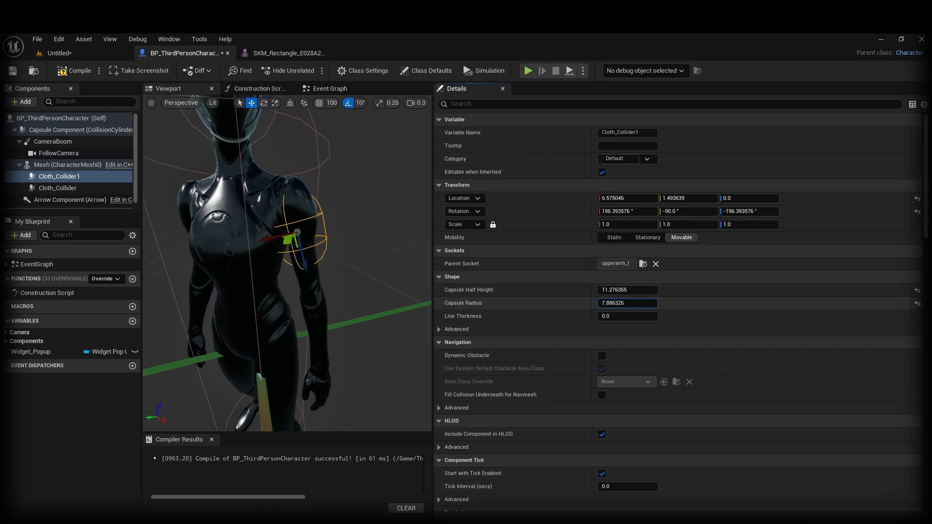
pyautogui.moveTo(626, 289); pyautogui.dragTo(552, 295)
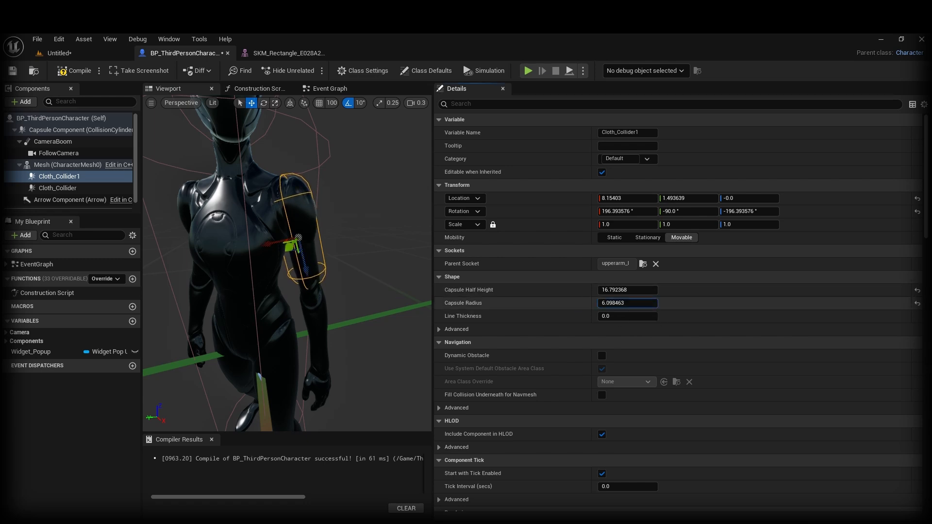
pyautogui.keyDown('alt'); pyautogui.moveTo(311, 296); pyautogui.dragTo(238, 297); pyautogui.keyUp('alt')
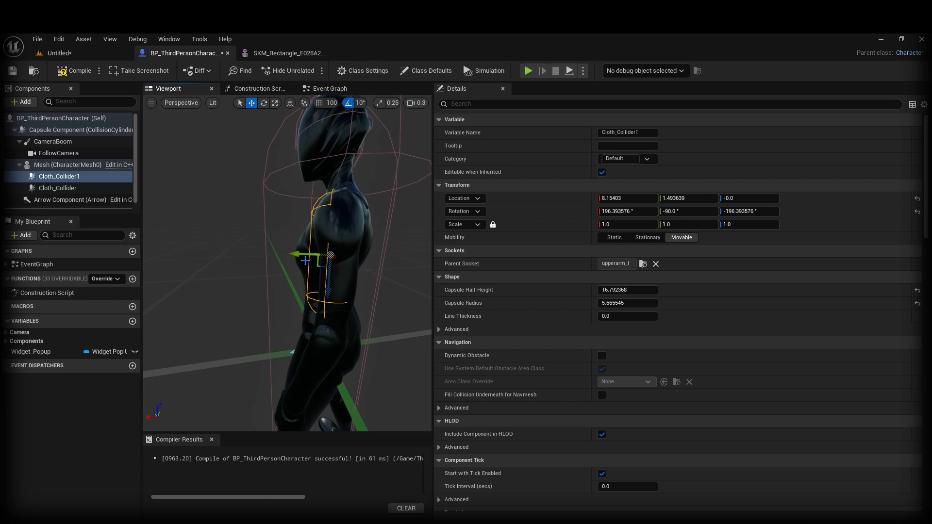
pyautogui.moveTo(297, 254); pyautogui.dragTo(307, 256)
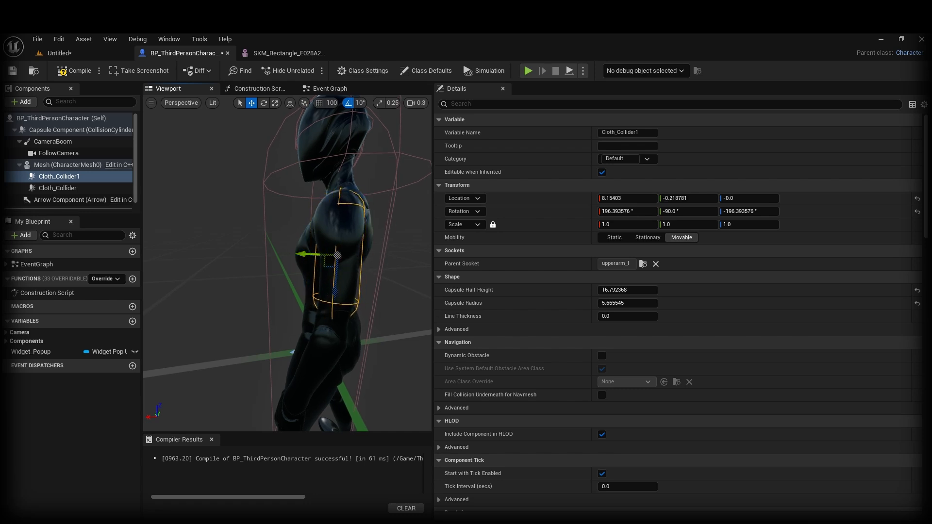
pyautogui.keyDown('alt'); pyautogui.moveTo(366, 255); pyautogui.dragTo(427, 267); pyautogui.keyUp('alt')
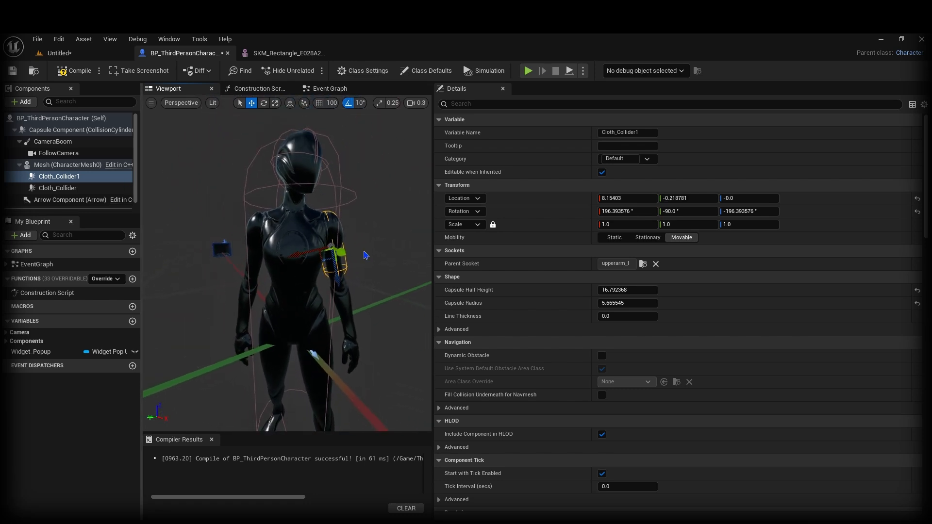
pyautogui.hotkey('ctrl', 'd')
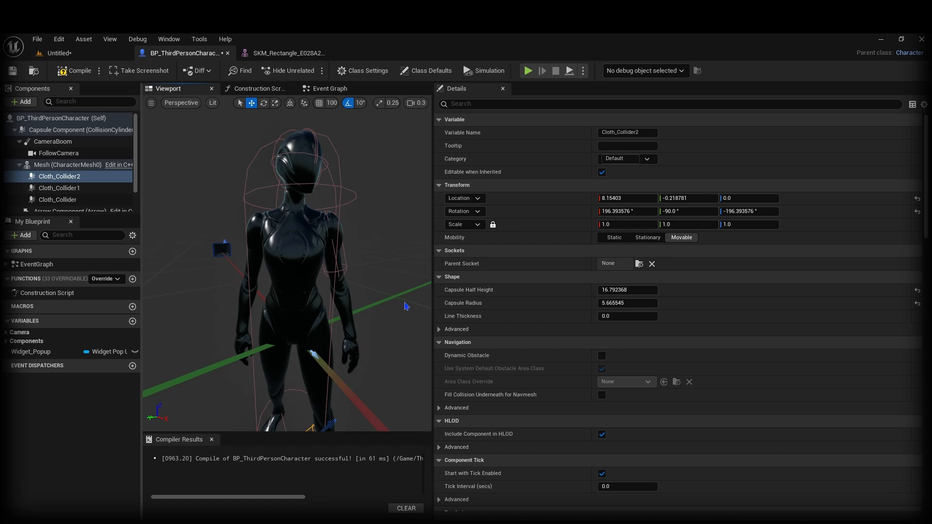
# Step: Attach Cloth_Collider2 to upperarm_r, reset its location, and slide it to X -9.0 along the arm
pyautogui.click(639, 263)
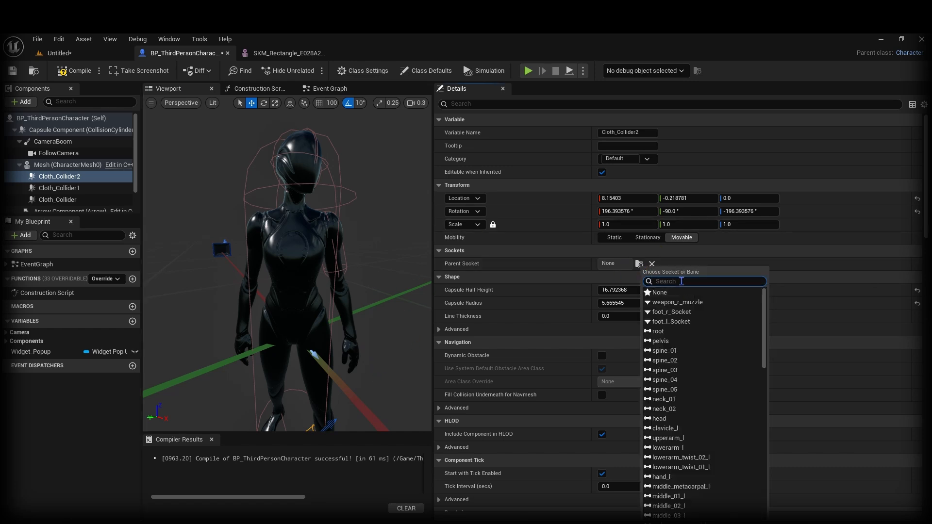
pyautogui.write('arm')
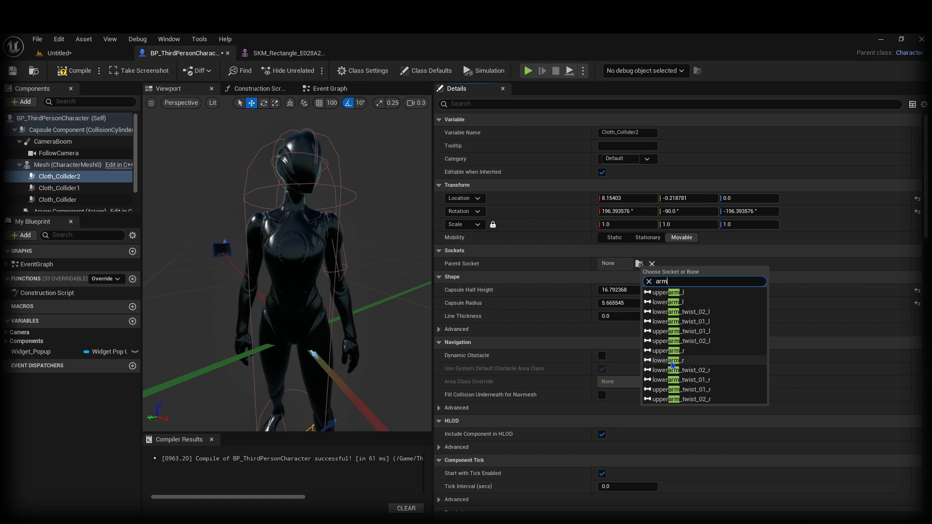
pyautogui.click(668, 351)
pyautogui.keyDown('alt'); pyautogui.moveTo(289, 244); pyautogui.dragTo(345, 247); pyautogui.keyUp('alt')
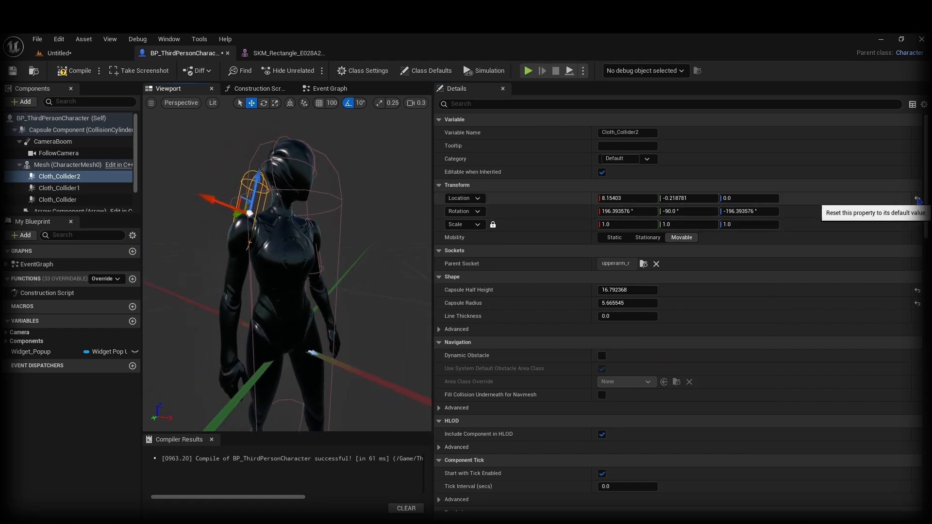
pyautogui.click(917, 198)
pyautogui.press('f')
pyautogui.moveTo(269, 232); pyautogui.dragTo(259, 278)
pyautogui.keyDown('alt'); pyautogui.moveTo(259, 277); pyautogui.dragTo(324, 205); pyautogui.keyUp('alt')
pyautogui.scroll(-4, 324, 206)
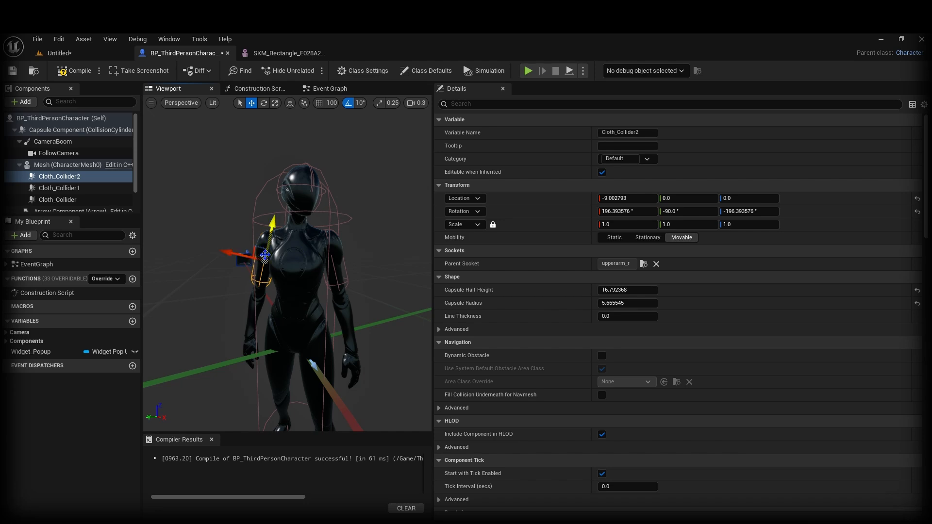
# Step: Play from a floor spot, walk toward the cloth, stop, then select Mesh in BP_ThirdPersonCharacter
pyautogui.click(73, 53)
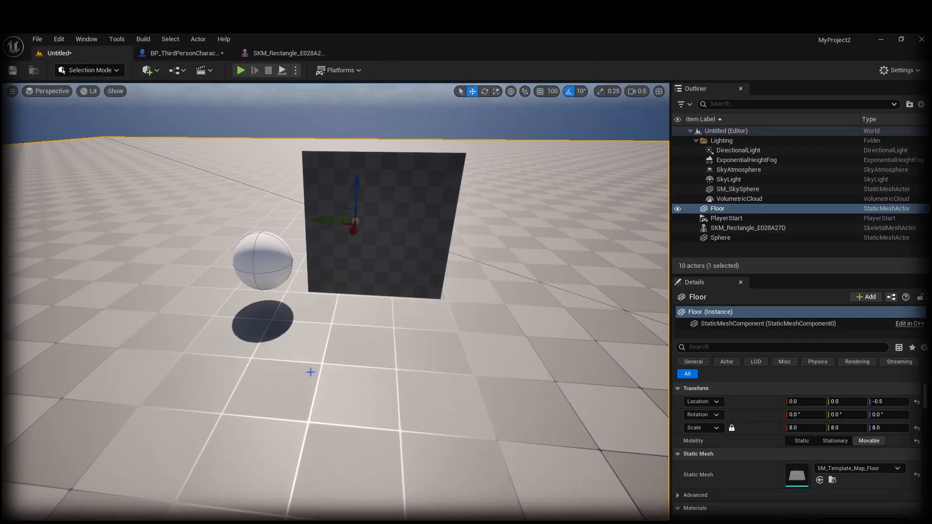
pyautogui.rightClick(341, 400)
pyautogui.click(361, 392)
pyautogui.press('d')
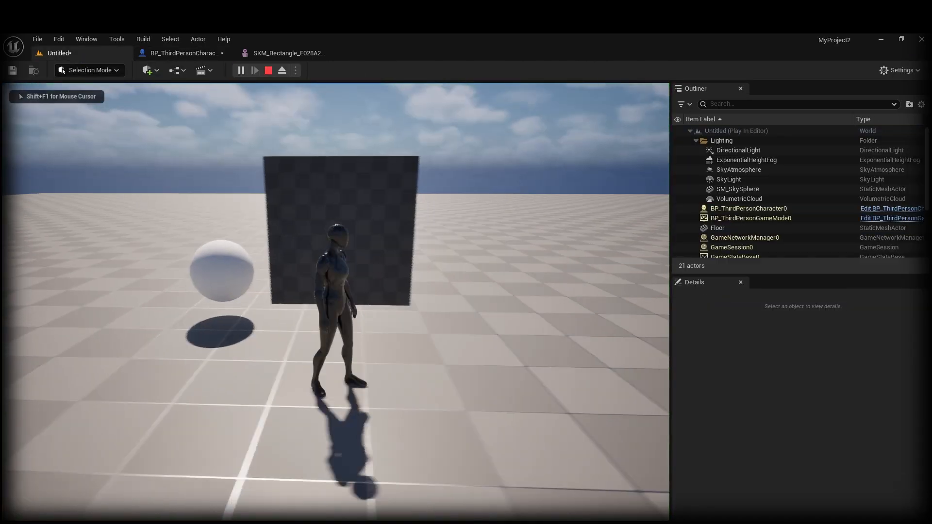
pyautogui.press('w')
pyautogui.press('s')
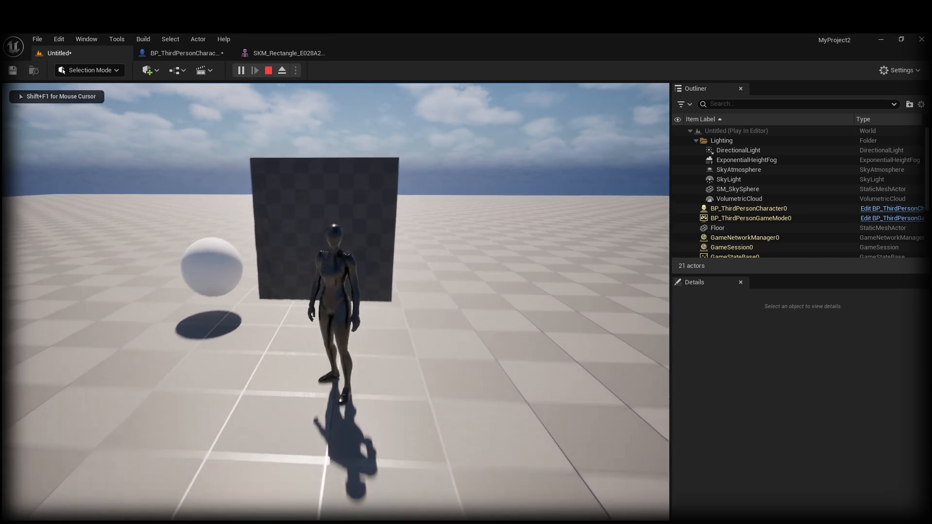
pyautogui.press('Escape')
pyautogui.click(185, 53)
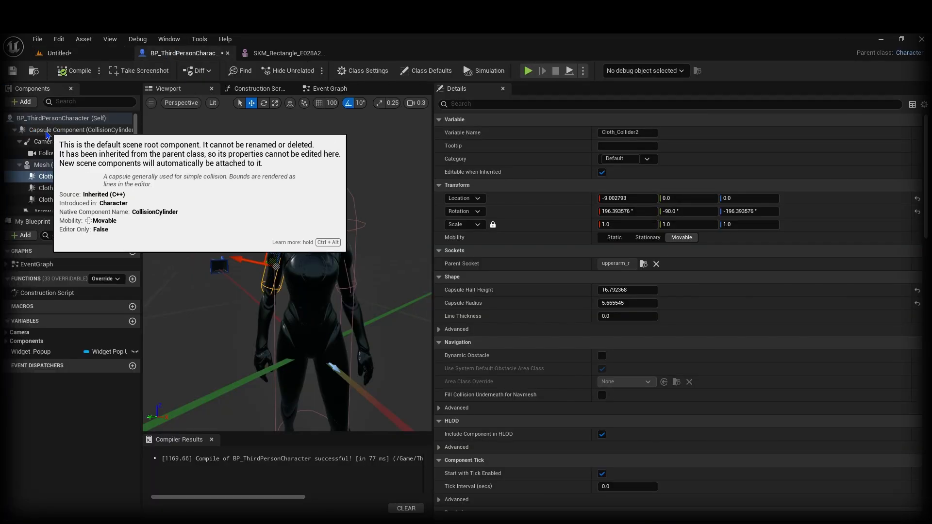
pyautogui.click(45, 167)
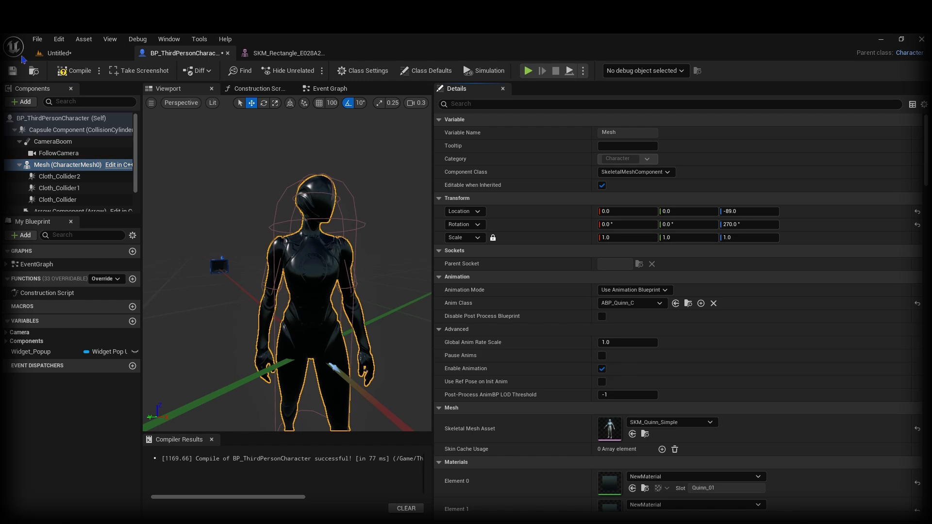
# Step: Play from the floor, repeatedly run the character into the cloth, then stop and reopen BP_ThirdPersonCharacter
pyautogui.click(59, 53)
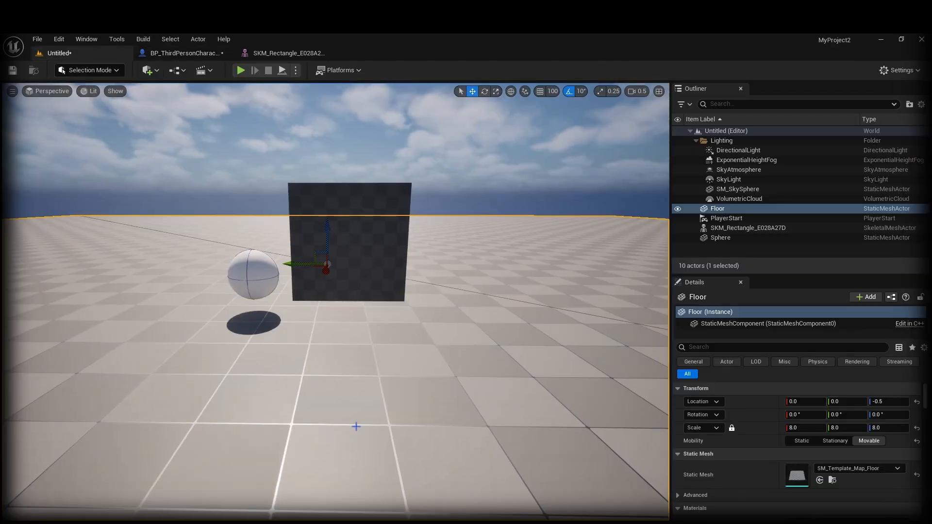
pyautogui.rightClick(374, 426)
pyautogui.click(398, 415)
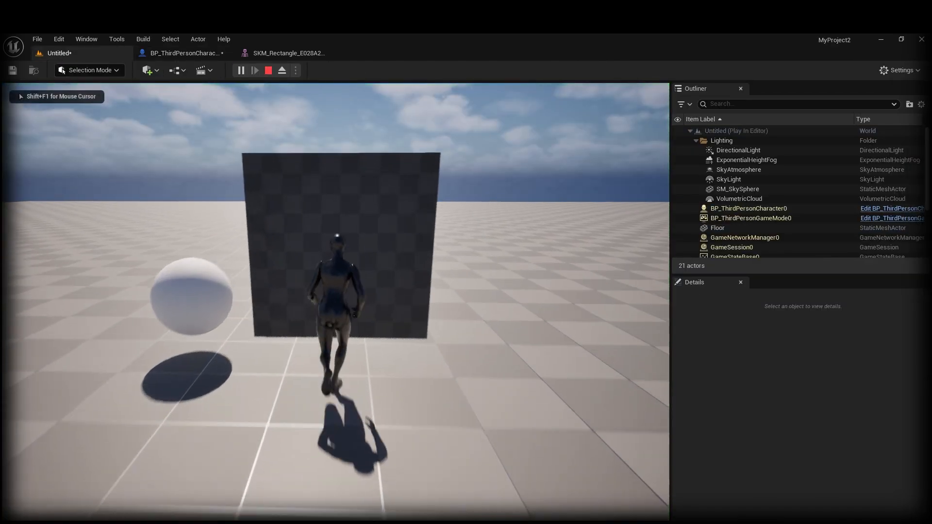
pyautogui.press('w')
pyautogui.press('d')
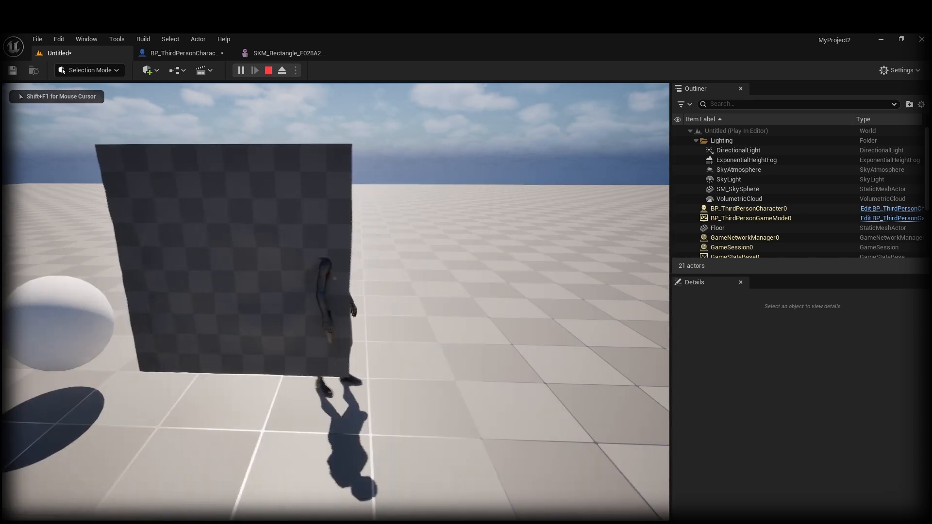
pyautogui.press('s')
pyautogui.press('a')
pyautogui.press('w')
pyautogui.press('s')
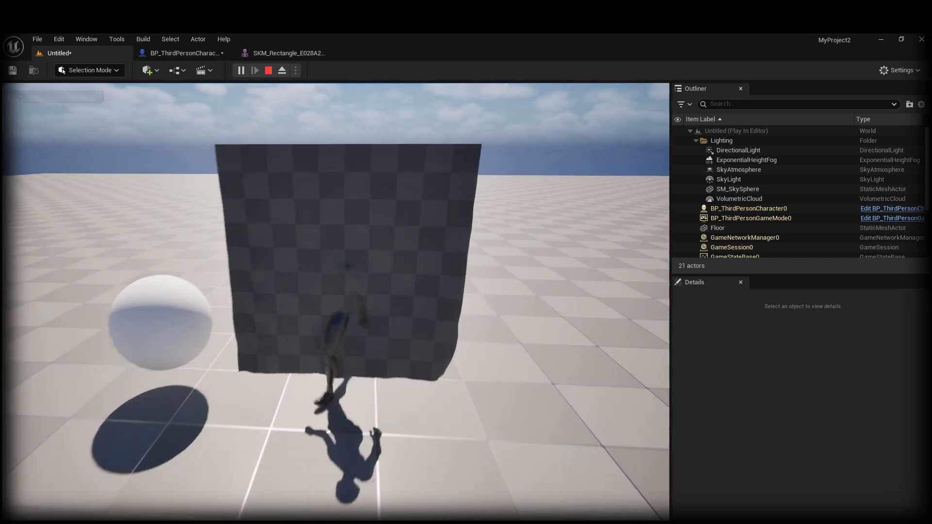
pyautogui.press('a')
pyautogui.press('d')
pyautogui.press('a')
pyautogui.press('w')
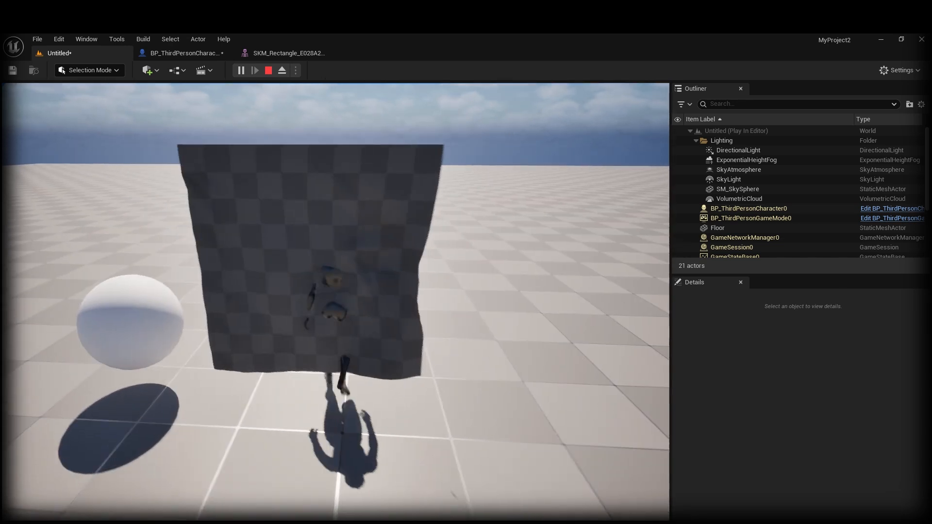
pyautogui.press('s')
pyautogui.press('d')
pyautogui.press('w')
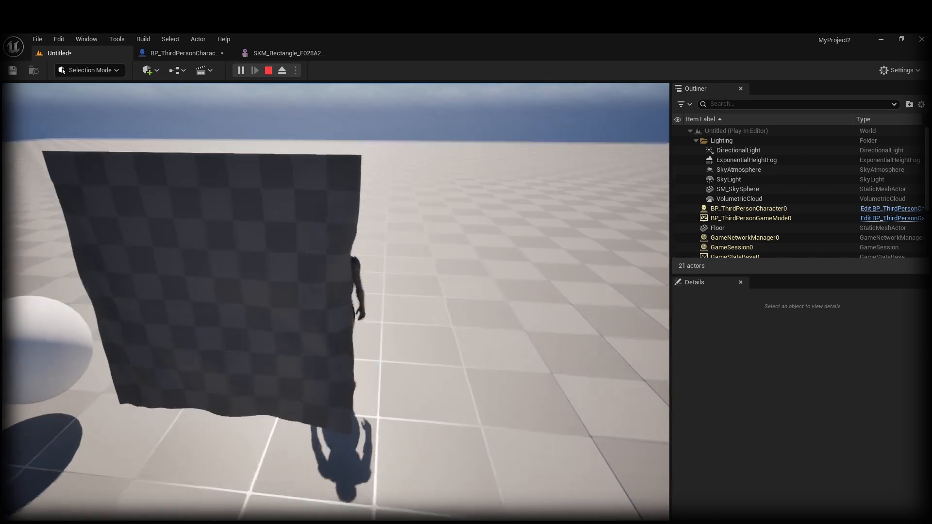
pyautogui.press('s')
pyautogui.press('w')
pyautogui.press('s')
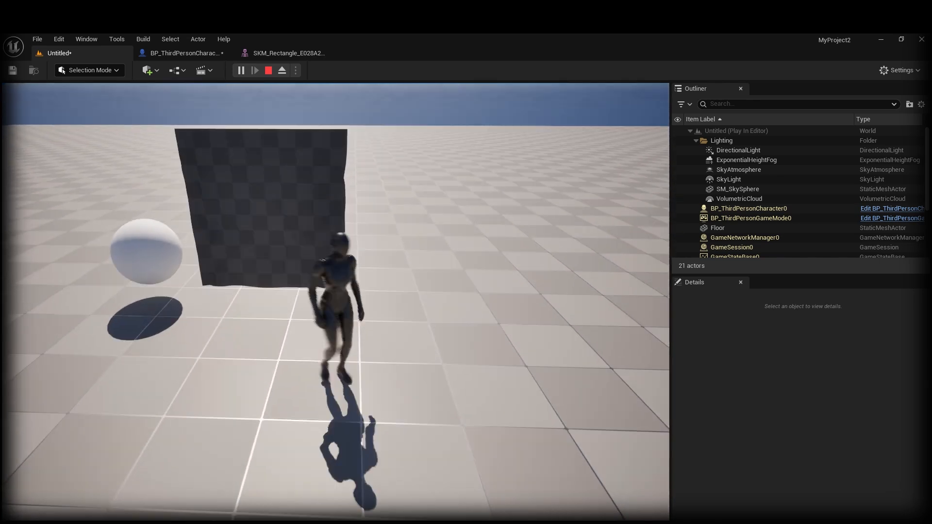
pyautogui.press('w')
pyautogui.press('s')
pyautogui.press('w')
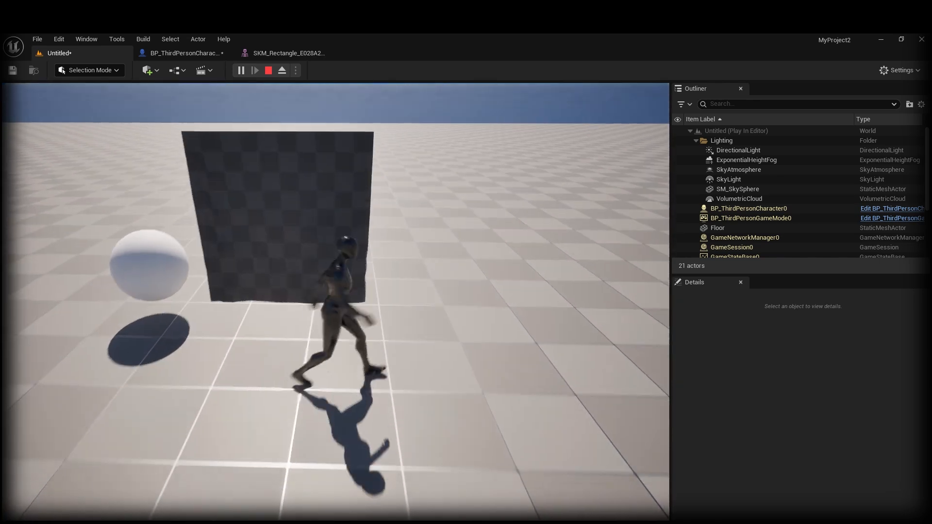
pyautogui.press('s')
pyautogui.press('a')
pyautogui.press('w')
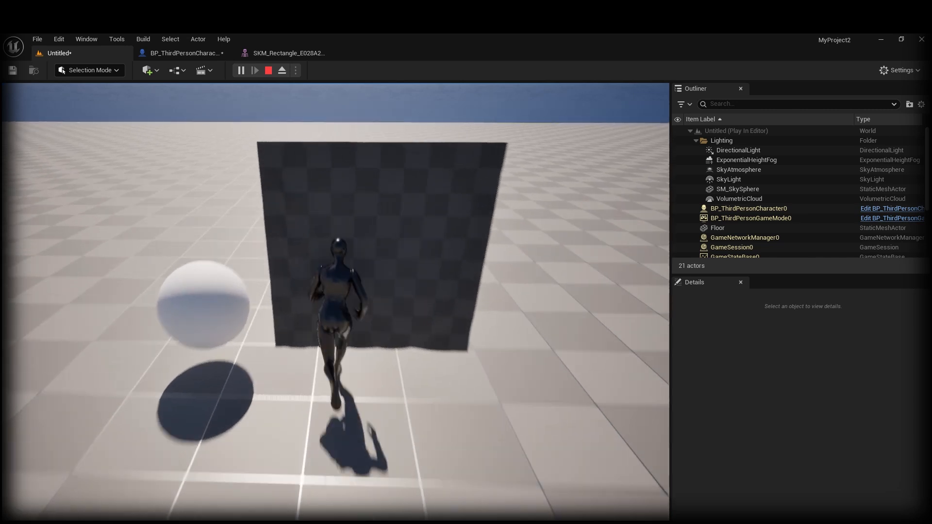
pyautogui.press('s')
pyautogui.press('Escape')
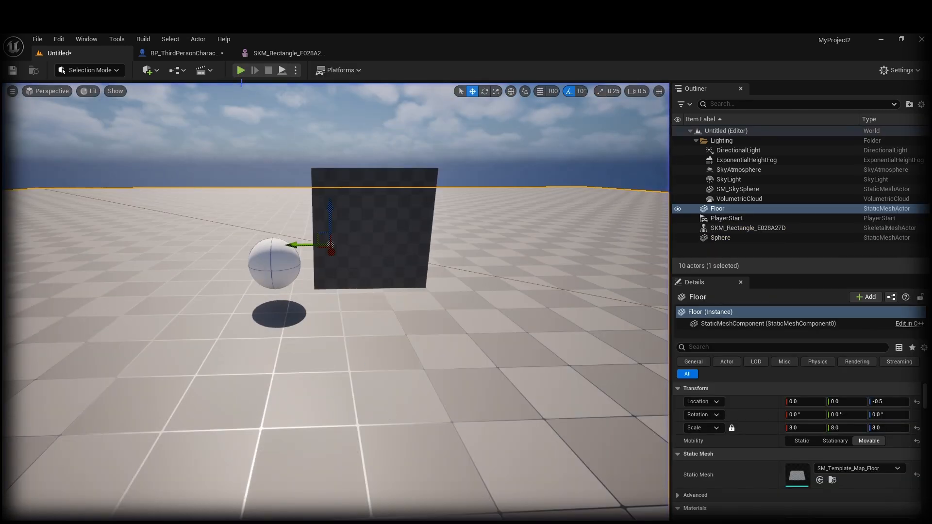
pyautogui.click(284, 53)
pyautogui.click(194, 54)
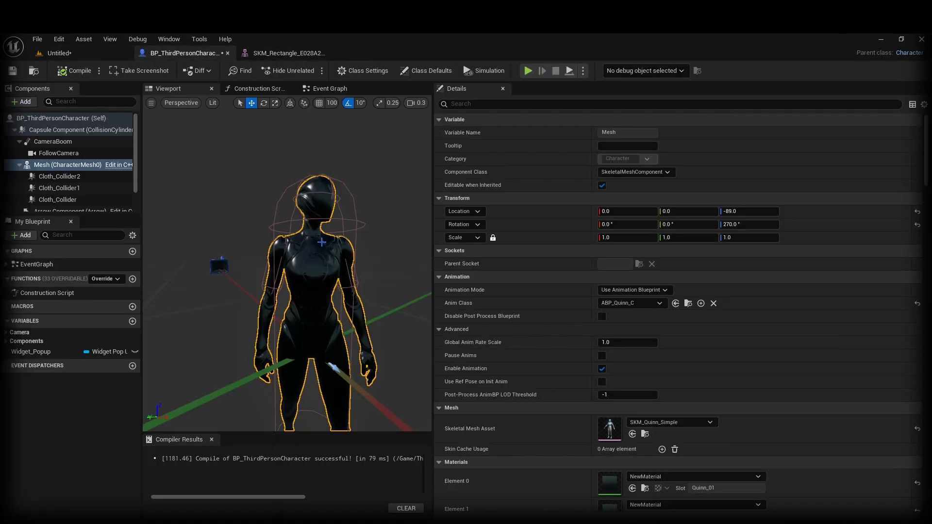
# Step: Enable Pause Anims on the character's Mesh component
pyautogui.moveTo(287, 262); pyautogui.dragTo(345, 250, button='right')
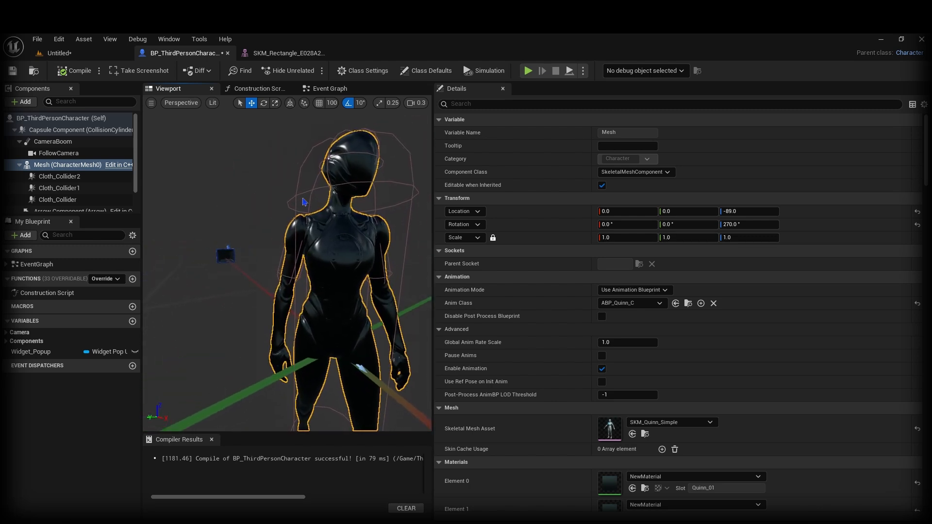
pyautogui.click(59, 177)
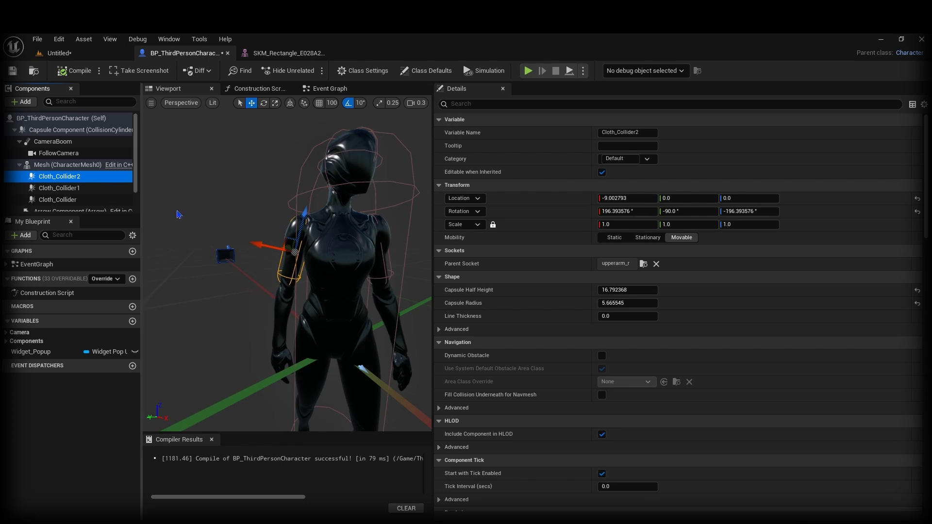
pyautogui.click(351, 279)
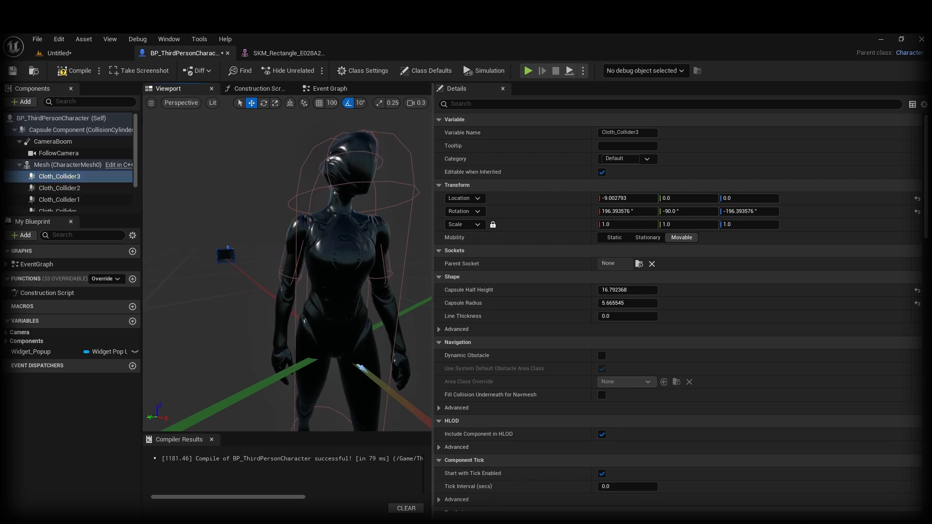
pyautogui.click(602, 356)
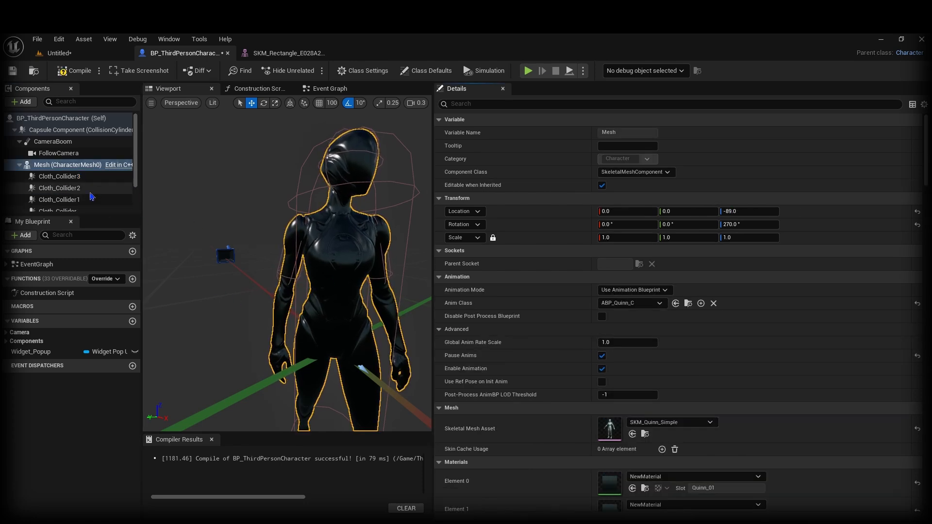
# Step: Attach Cloth_Collider3 to lowerarm_l, move it to X 10.99 along the forearm, and duplicate it
pyautogui.click(59, 176)
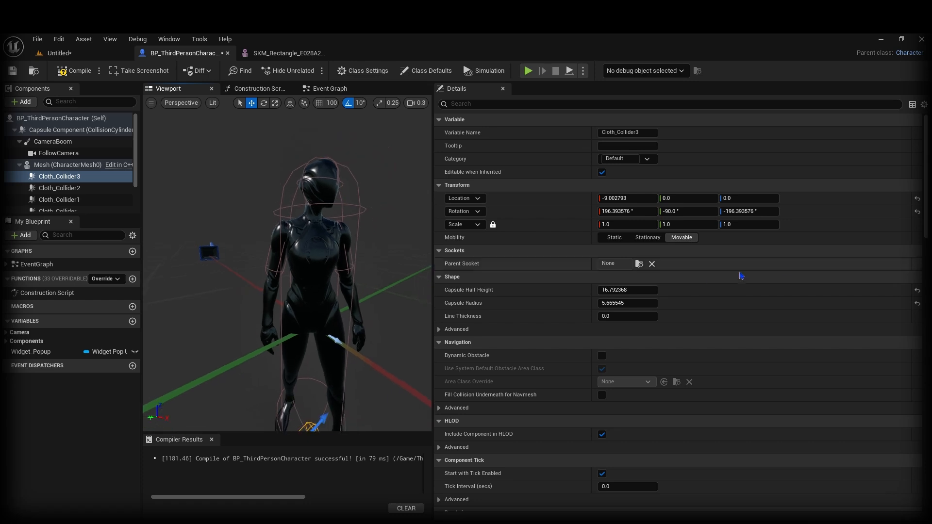
pyautogui.click(639, 264)
pyautogui.write('ar')
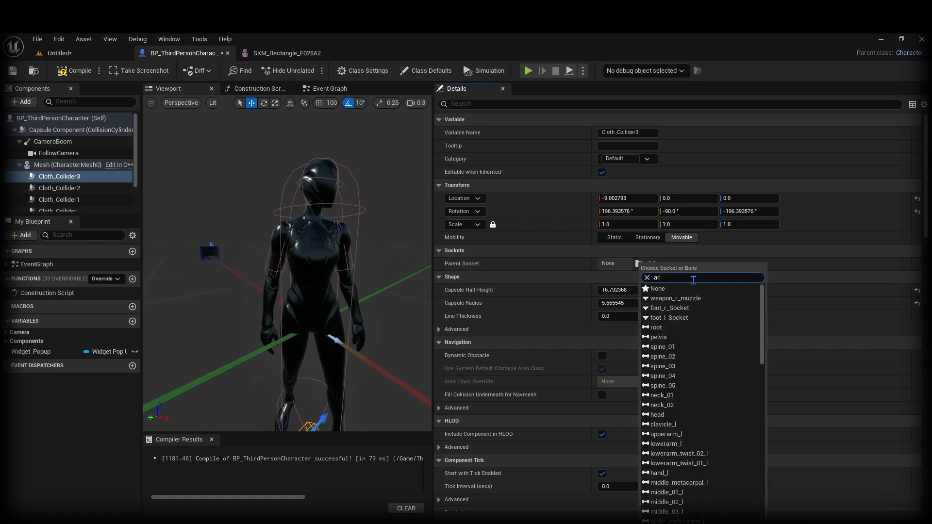
pyautogui.write('m')
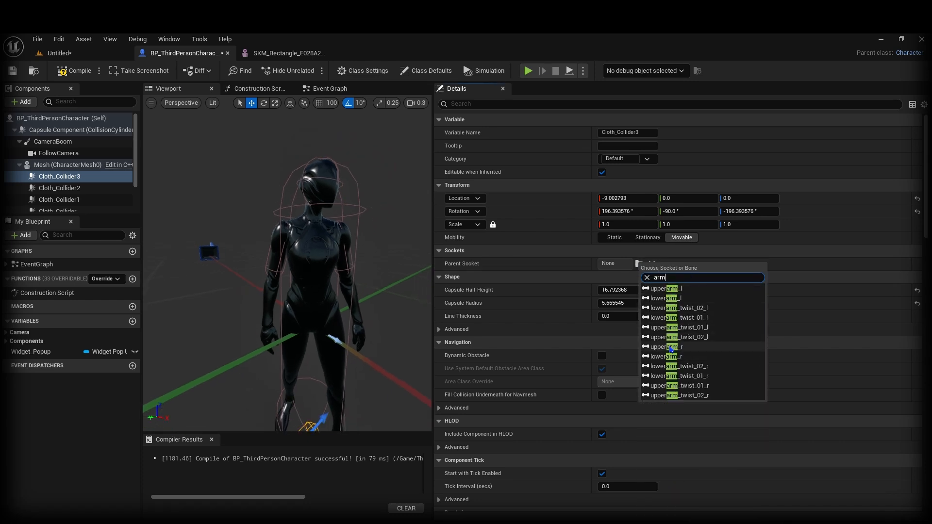
pyautogui.click(652, 298)
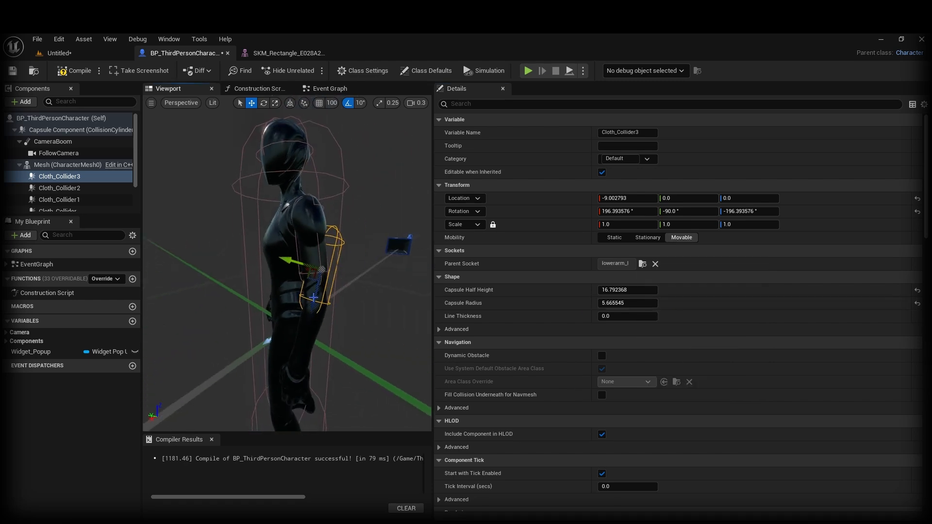
pyautogui.moveTo(315, 306); pyautogui.dragTo(295, 359)
pyautogui.moveTo(242, 356); pyautogui.dragTo(379, 309, button='right')
pyautogui.hotkey('ctrl', 'd')
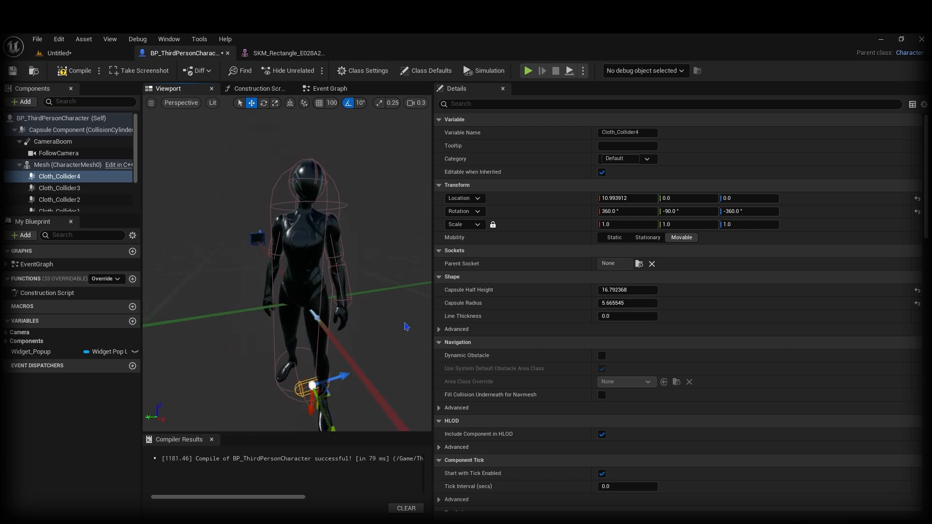
# Step: Attach Cloth_Collider4 to the lowerarm_r bone and move it along the right forearm to X -12.041595
pyautogui.click(638, 263)
pyautogui.write('a')
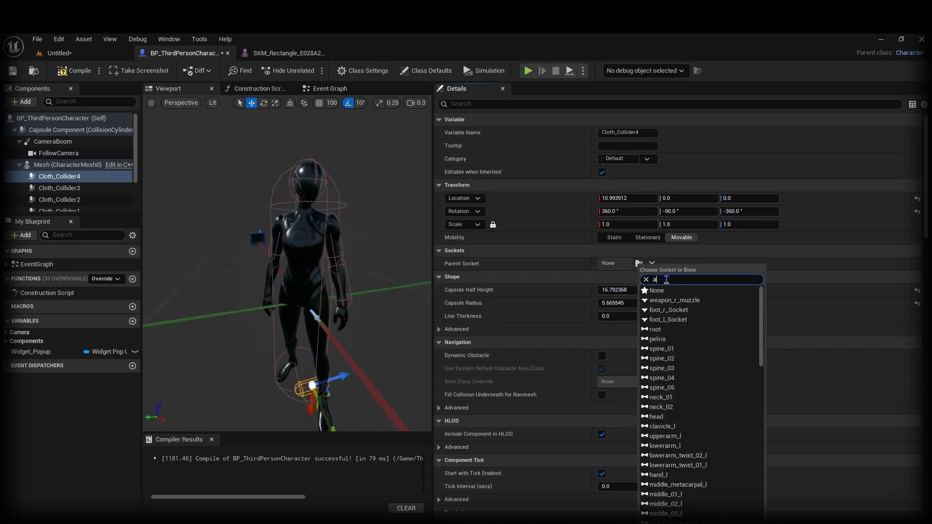
pyautogui.write('rm')
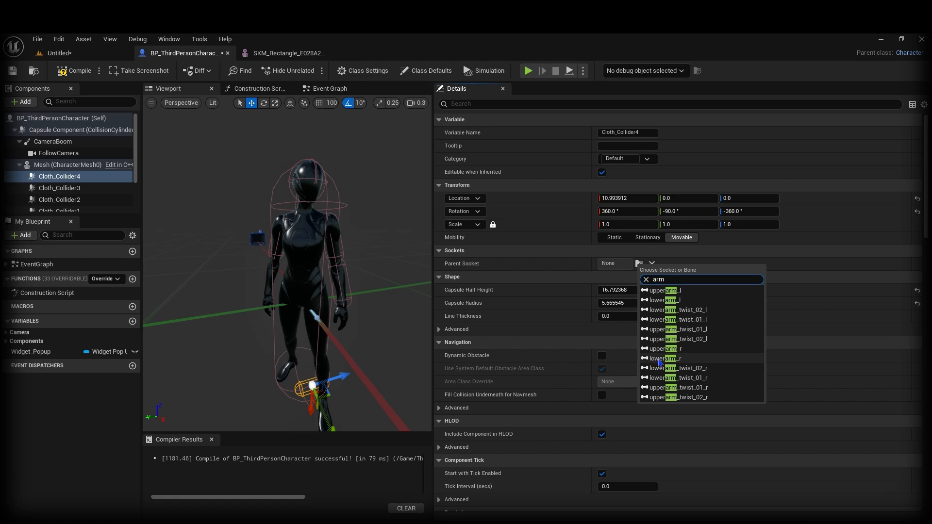
pyautogui.click(662, 359)
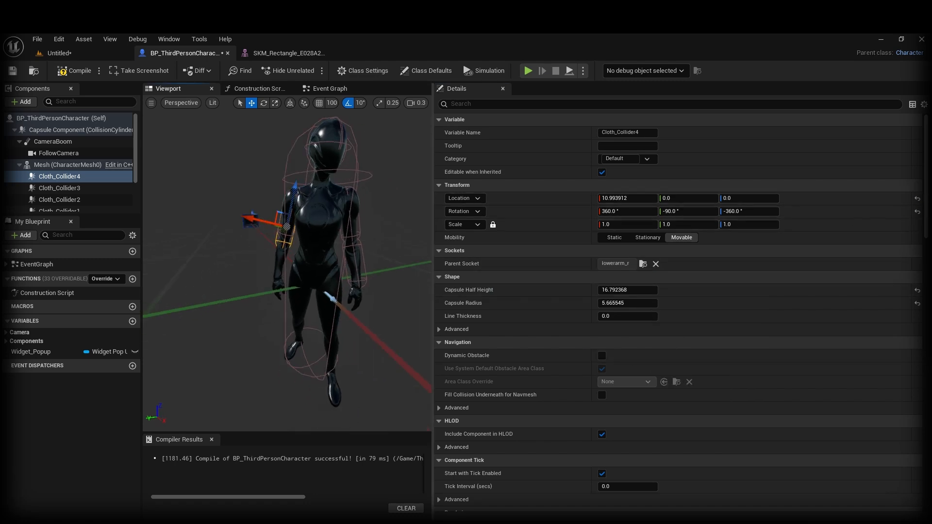
pyautogui.moveTo(311, 218); pyautogui.dragTo(399, 216, button='right')
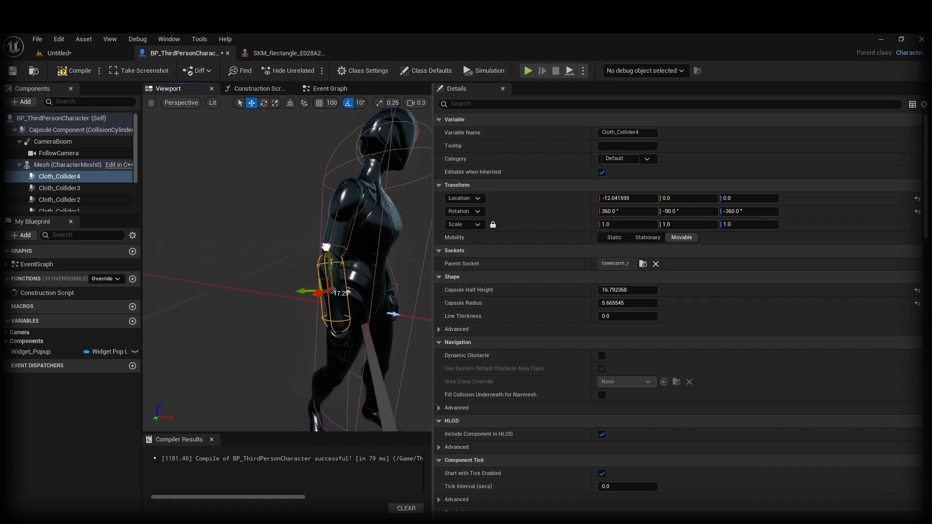
pyautogui.moveTo(326, 247); pyautogui.dragTo(187, 247, button='right')
# Step: Reselect Cloth_Collider4 and turn the view to face the character
pyautogui.moveTo(301, 293); pyautogui.dragTo(262, 292, button='right')
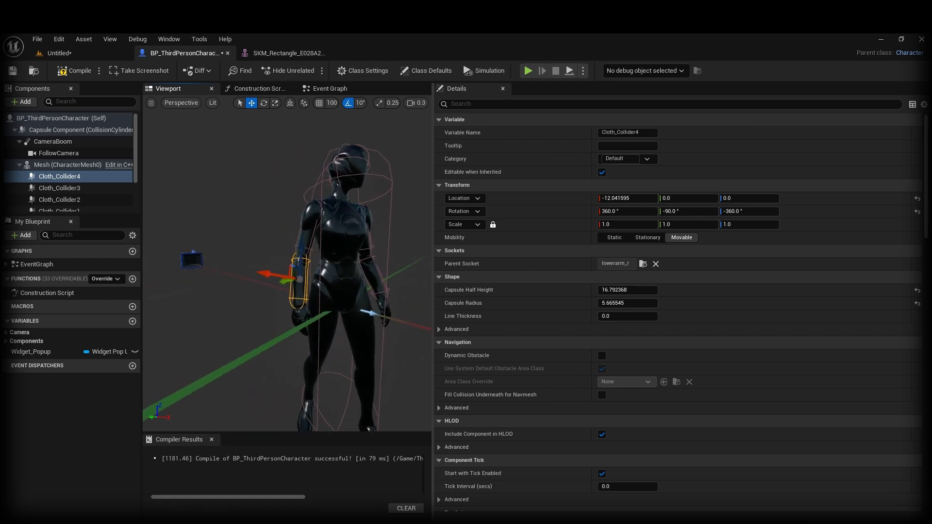
pyautogui.click(112, 178)
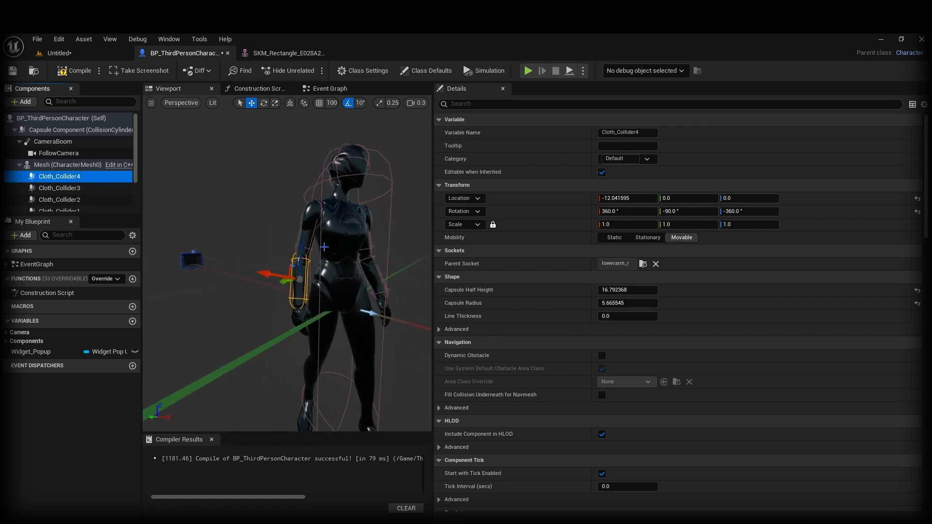
pyautogui.moveTo(377, 276); pyautogui.dragTo(396, 277, button='right')
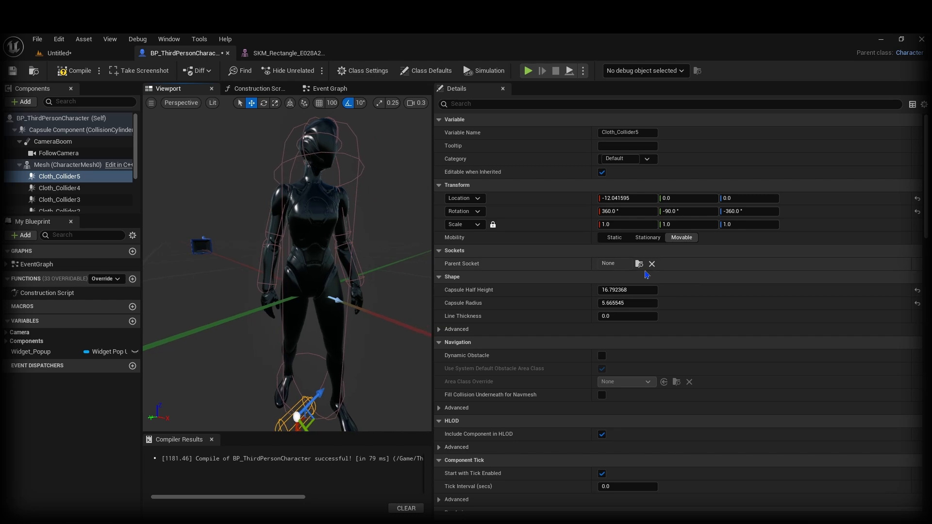
# Step: Attach Cloth_Collider5 to the clavicle_l bone
pyautogui.click(639, 263)
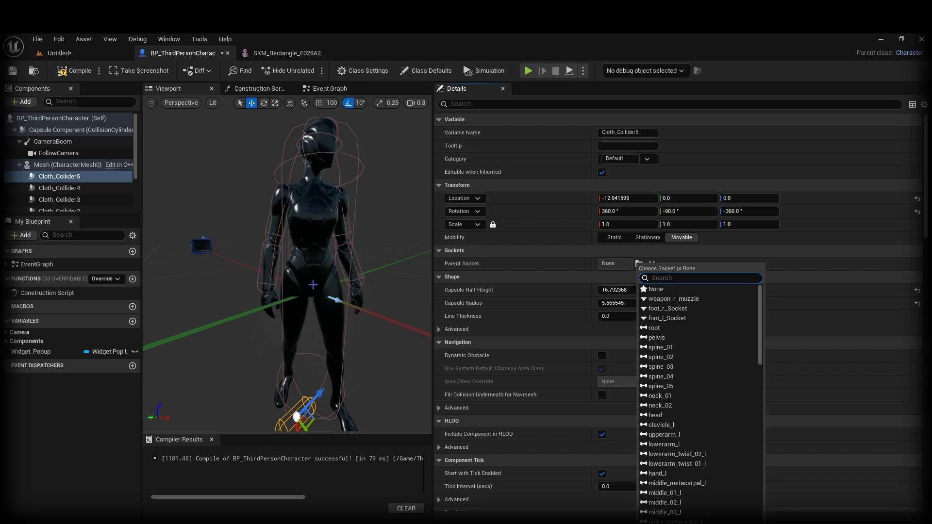
pyautogui.moveTo(341, 301); pyautogui.dragTo(331, 320, button='right')
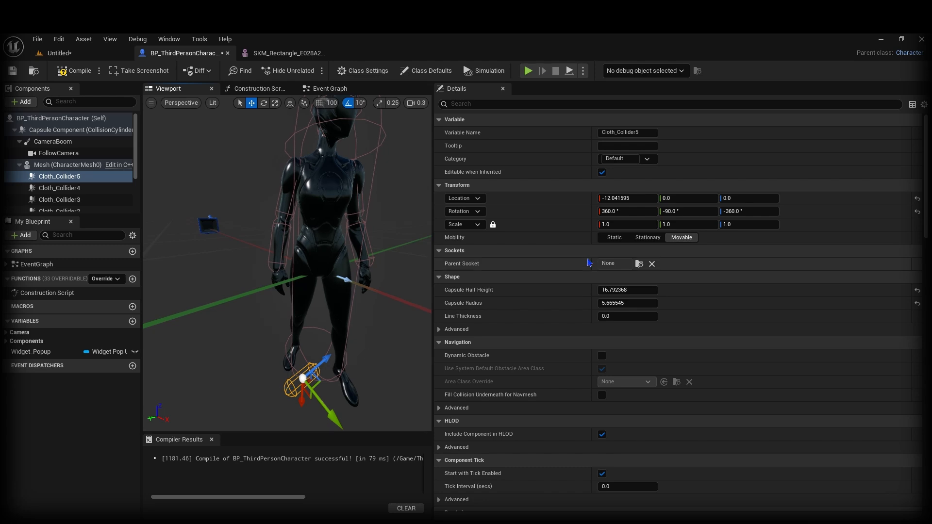
pyautogui.click(639, 264)
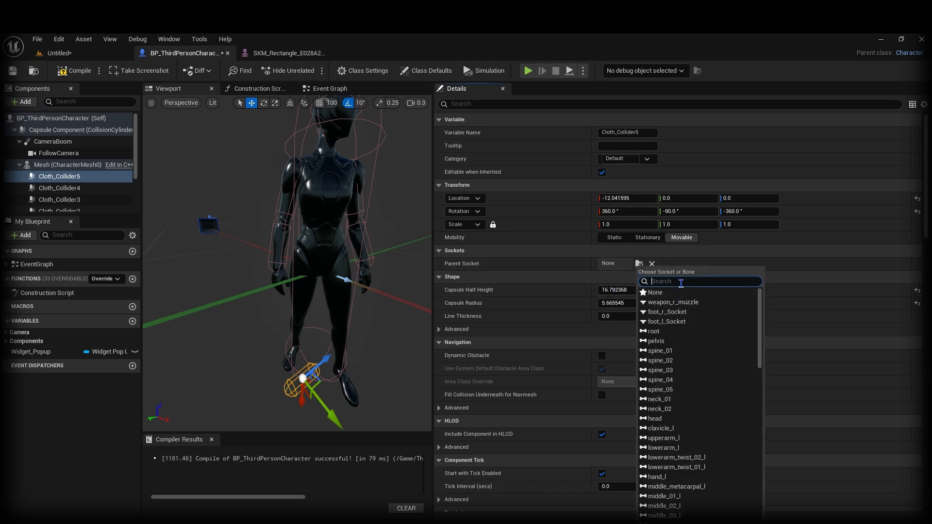
pyautogui.click(662, 428)
# Step: Position Cloth_Collider5 over the character's left shoulder
pyautogui.moveTo(351, 291); pyautogui.dragTo(351, 280, button='right')
pyautogui.press('w')
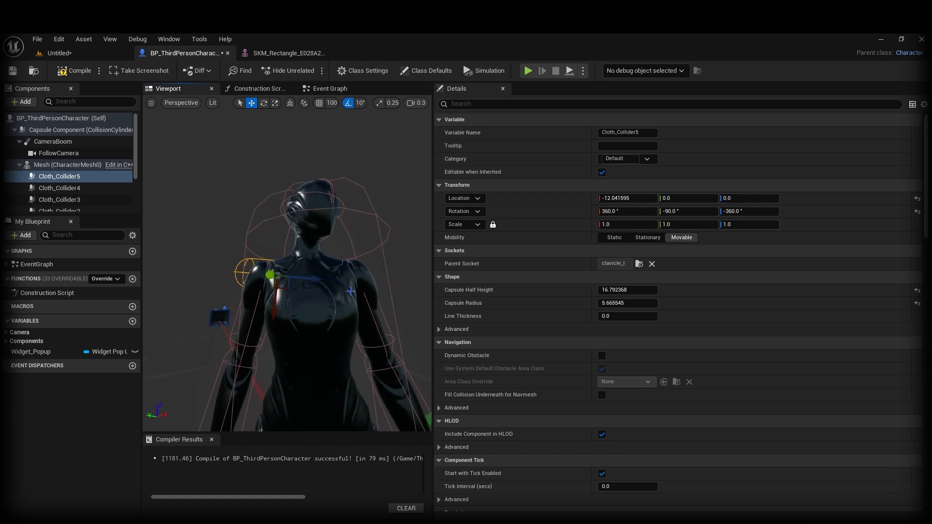
pyautogui.moveTo(330, 283); pyautogui.dragTo(327, 282)
pyautogui.press('a')
pyautogui.moveTo(309, 287); pyautogui.dragTo(398, 287, button='right')
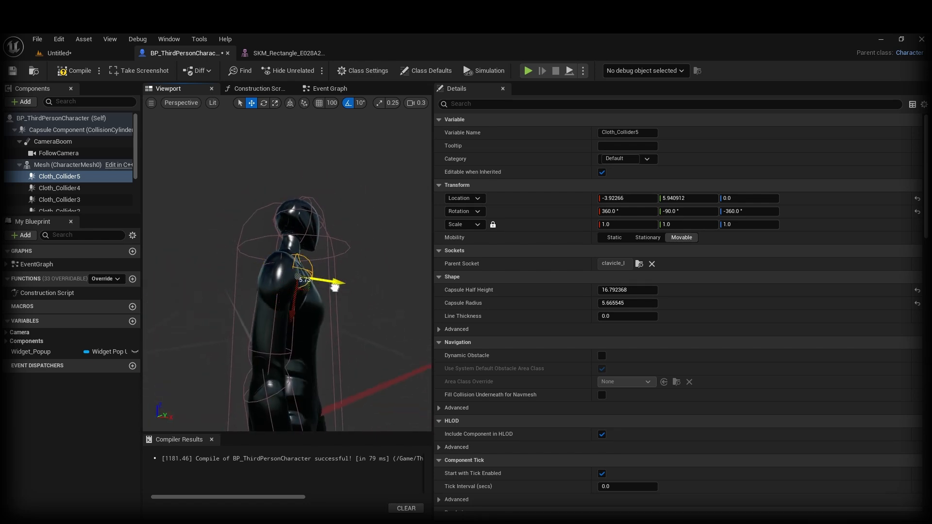
pyautogui.moveTo(335, 287); pyautogui.dragTo(332, 287)
pyautogui.moveTo(332, 286)
pyautogui.mouseDown(button='right')
pyautogui.moveTo(345, 302)
pyautogui.moveTo(321, 339)
pyautogui.moveTo(301, 335)
pyautogui.moveTo(335, 285)
pyautogui.mouseUp(button='right')
pyautogui.press('w')
pyautogui.press('a')
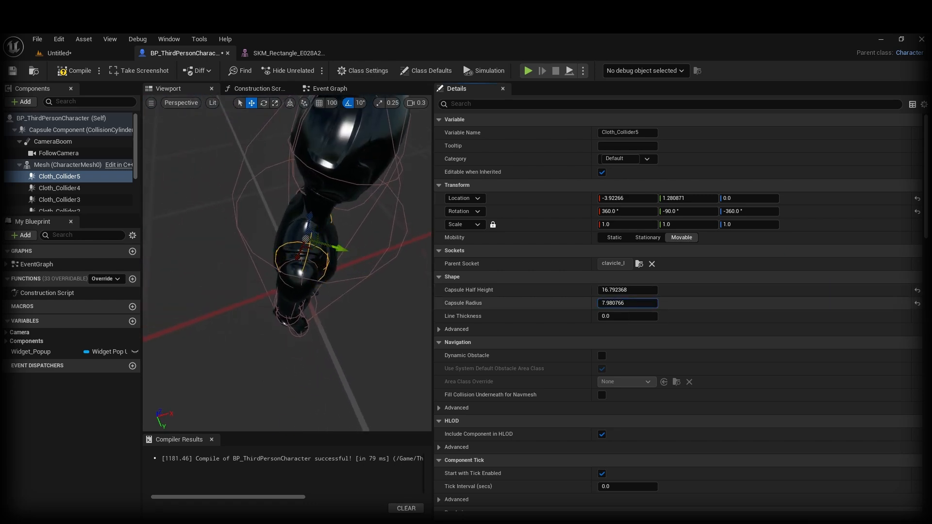
# Step: Size Cloth_Collider5 to radius 8.991692 and half height 14.886309, then duplicate it as Cloth_Collider6
pyautogui.moveTo(628, 303); pyautogui.dragTo(624, 303)
pyautogui.press('d')
pyautogui.moveTo(387, 316); pyautogui.dragTo(311, 275, button='right')
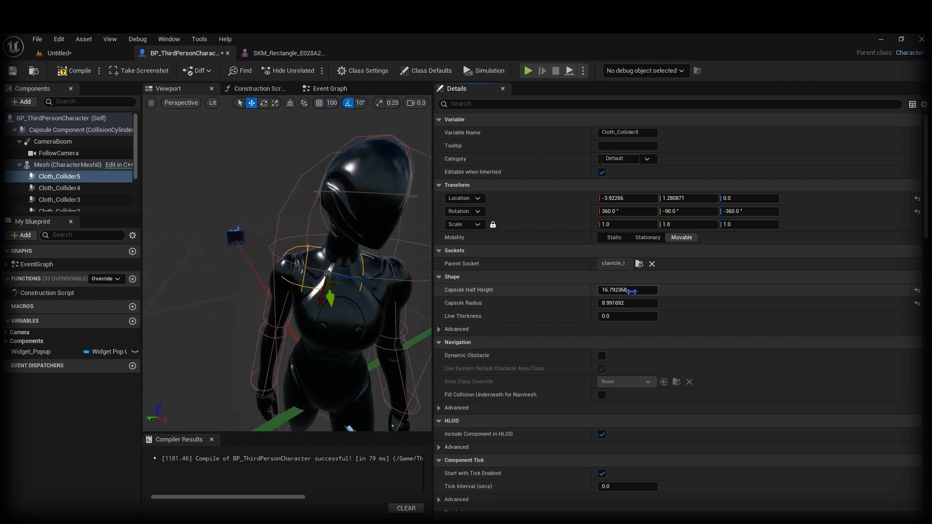
pyautogui.moveTo(361, 279); pyautogui.dragTo(352, 281)
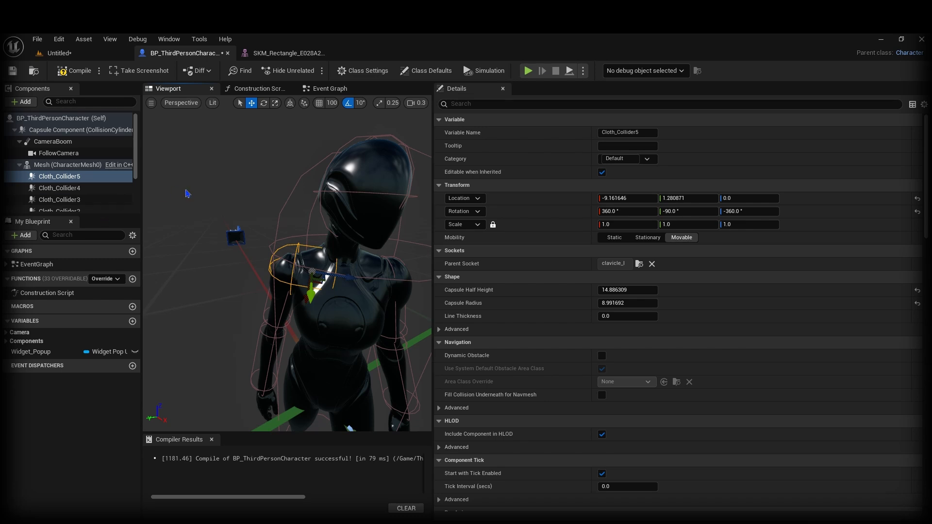
pyautogui.hotkey('ctrl', 'd')
pyautogui.click(86, 179)
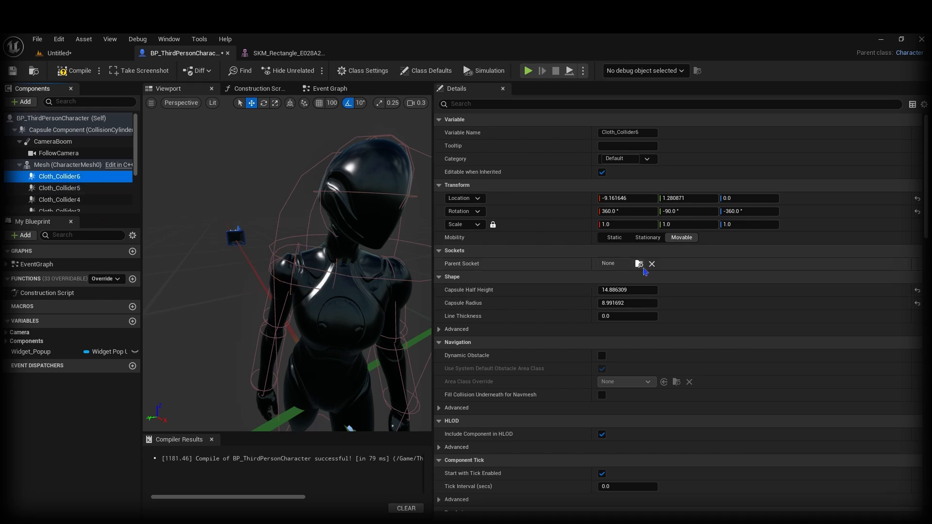
pyautogui.click(640, 266)
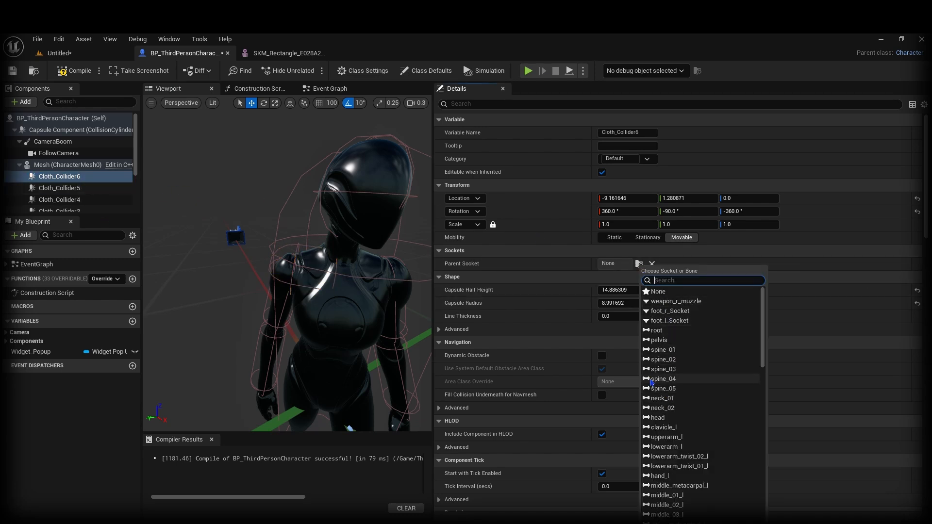
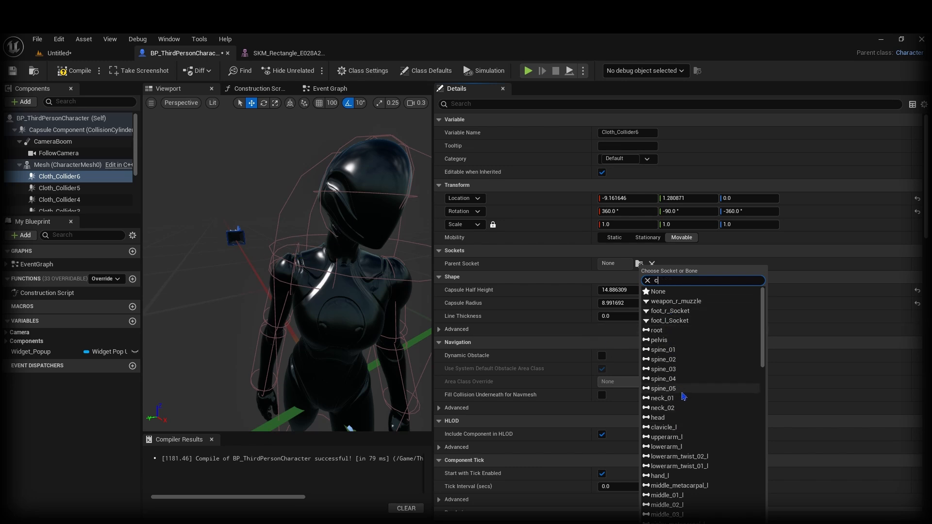
# Step: Attach Cloth_Collider6 to the clavicle_r bone
pyautogui.write('lav')
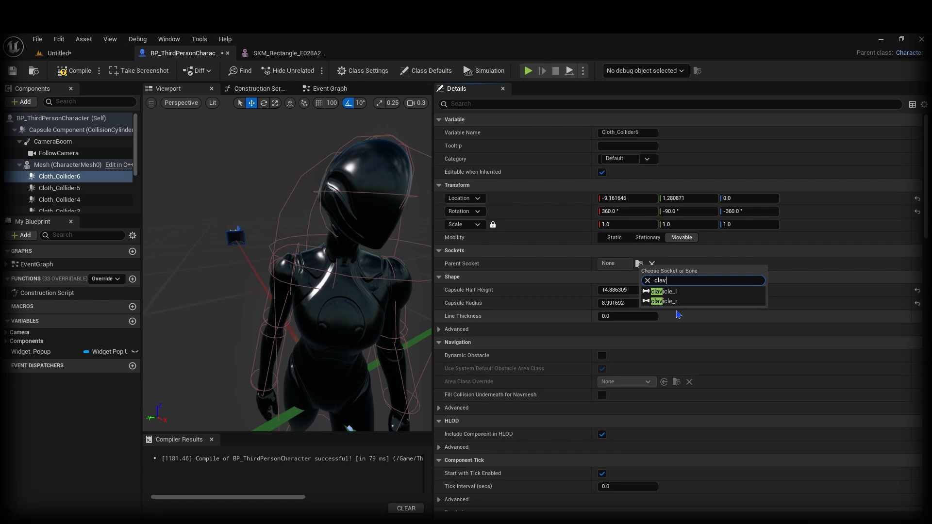
pyautogui.click(666, 301)
pyautogui.moveTo(321, 267)
pyautogui.keyDown('alt'); pyautogui.mouseDown()
pyautogui.moveTo(291, 256)
pyautogui.moveTo(311, 264)
pyautogui.mouseUp(); pyautogui.keyUp('alt')
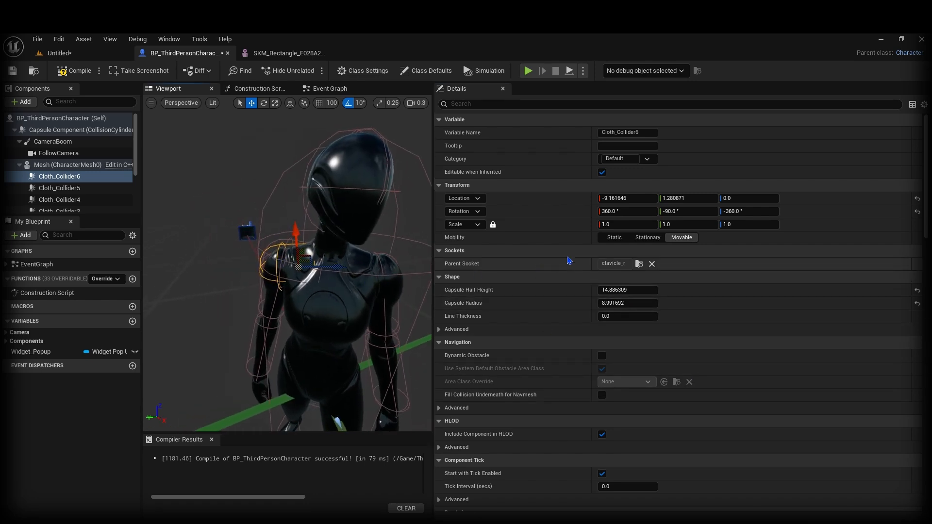
pyautogui.click(641, 266)
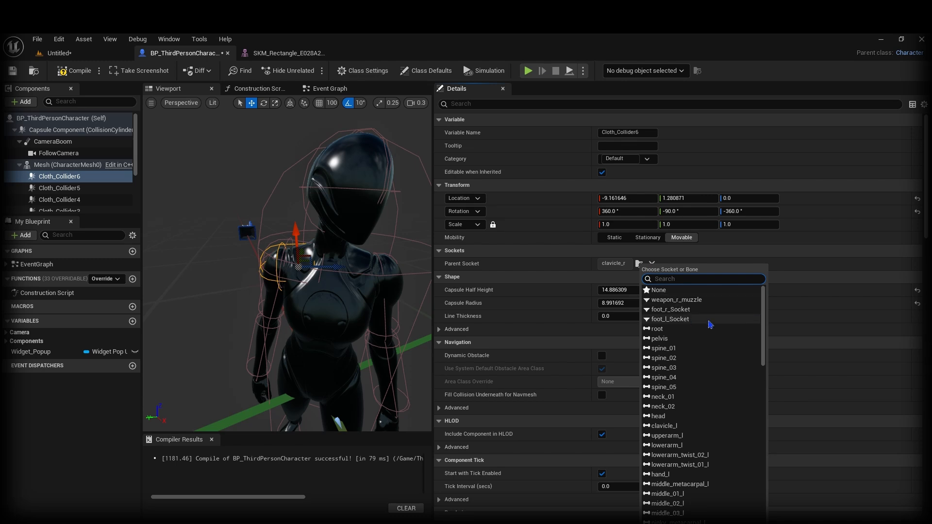
pyautogui.write('clav')
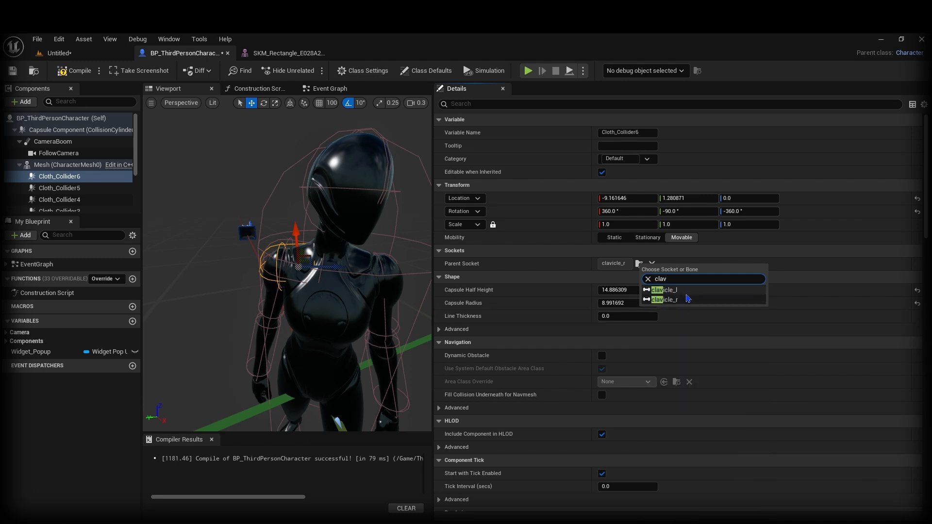
pyautogui.click(665, 290)
pyautogui.click(639, 264)
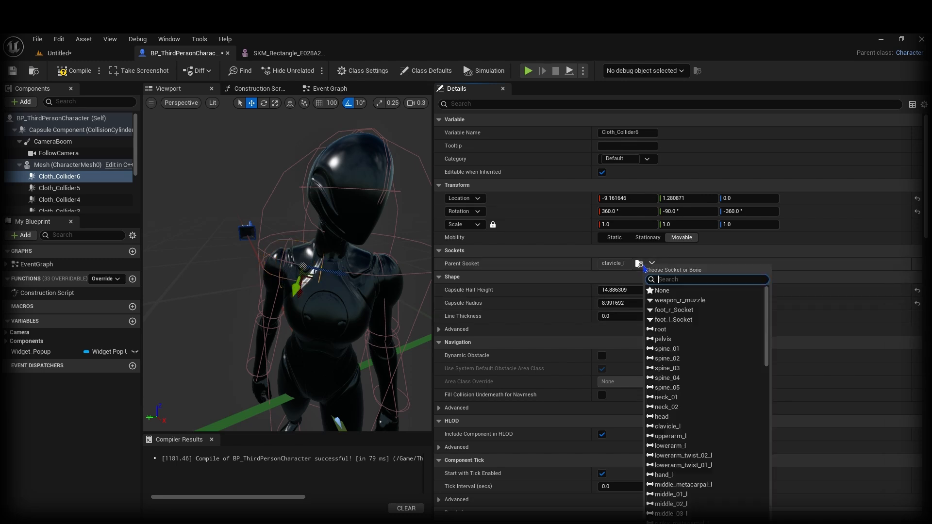
pyautogui.write('clav')
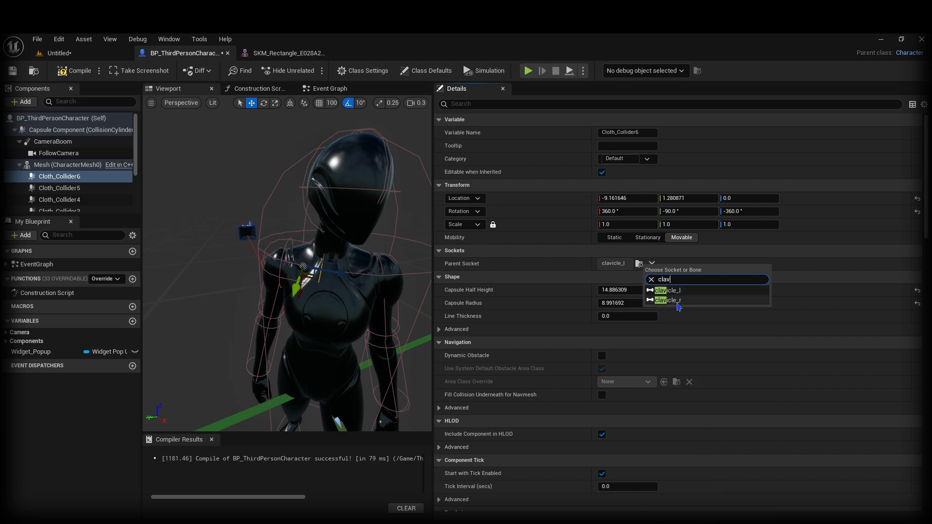
pyautogui.click(678, 301)
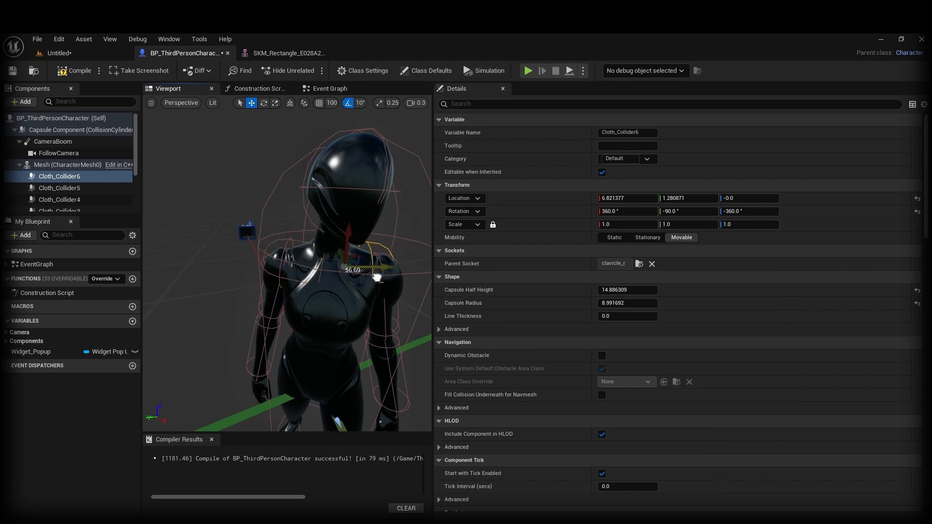
# Step: Move Cloth_Collider6 along Y onto the right shoulder, to Y -1.816899
pyautogui.moveTo(377, 278); pyautogui.dragTo(301, 277, button='right')
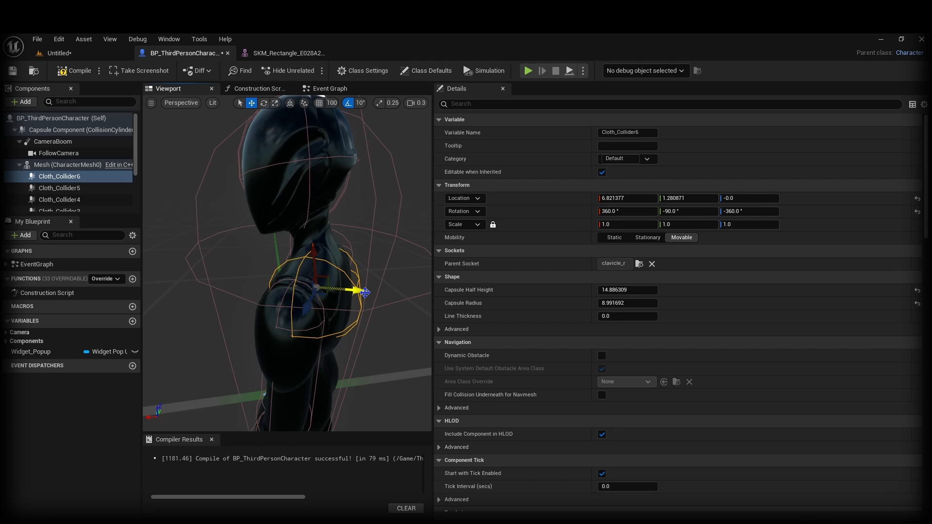
pyautogui.moveTo(365, 292); pyautogui.dragTo(387, 283, button='right')
pyautogui.moveTo(386, 280); pyautogui.dragTo(367, 279)
pyautogui.click(363, 237)
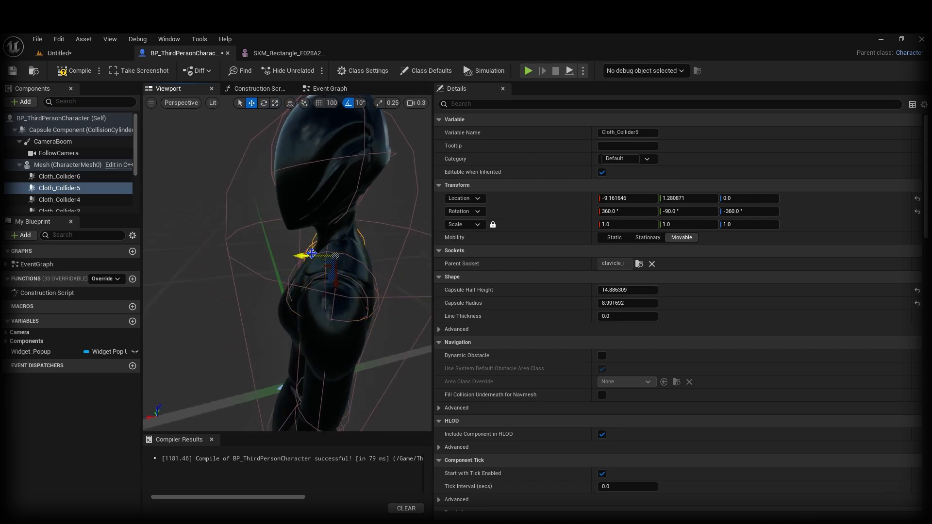
pyautogui.click(323, 287)
pyautogui.moveTo(323, 286)
pyautogui.mouseDown(button='right')
pyautogui.moveTo(369, 286)
pyautogui.moveTo(386, 274)
pyautogui.moveTo(374, 250)
pyautogui.moveTo(319, 280)
pyautogui.mouseUp(button='right')
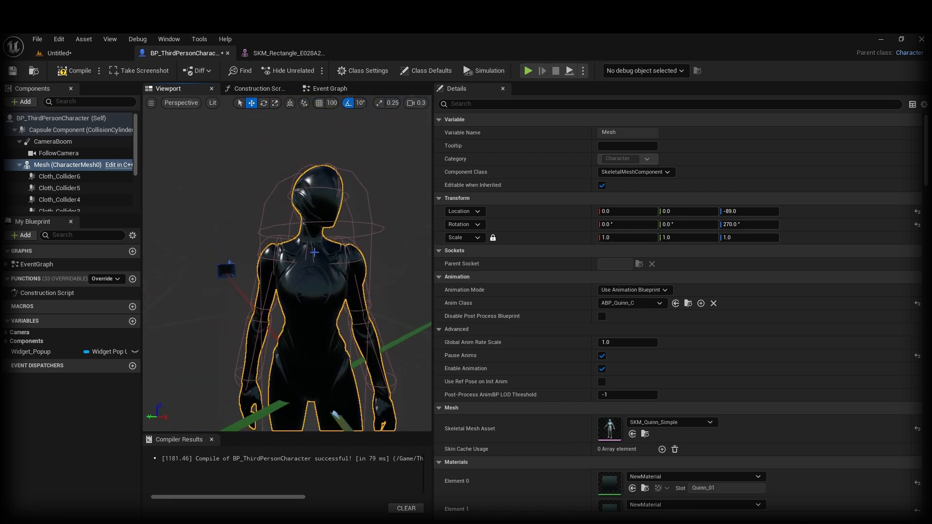
pyautogui.click(59, 176)
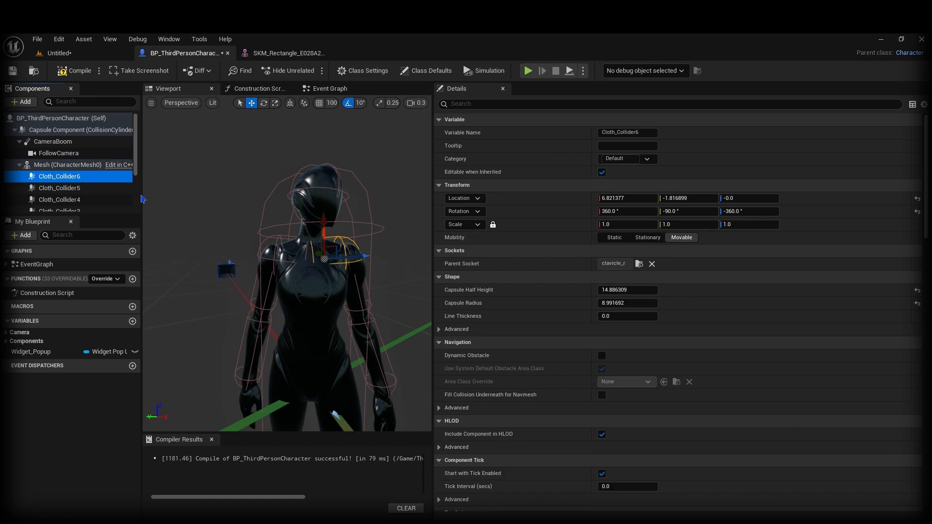
# Step: Attach Cloth_Collider7 to the center_of_mass bone
pyautogui.click(639, 264)
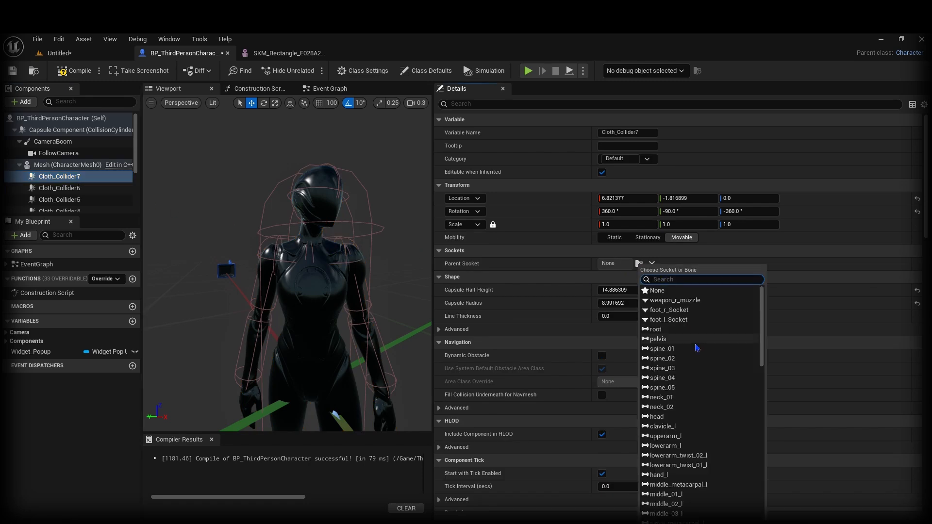
pyautogui.scroll(-6, 696, 350)
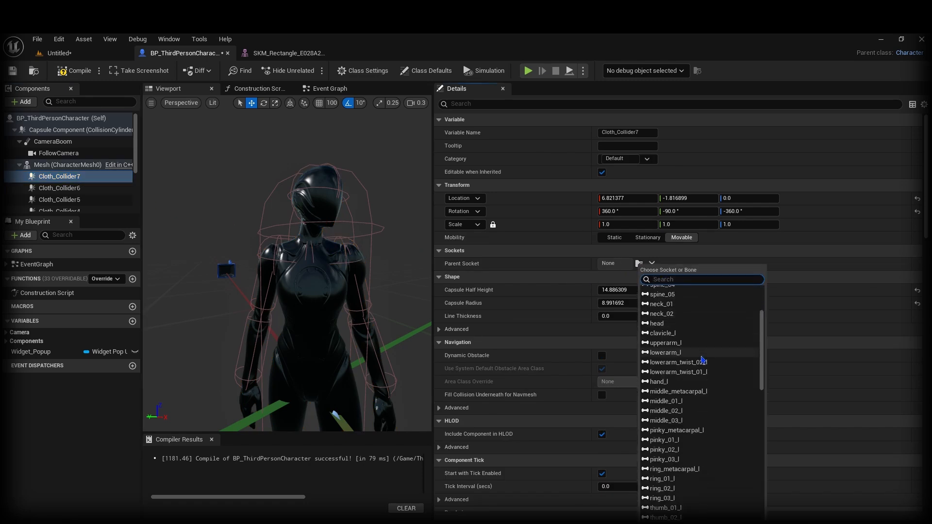
pyautogui.scroll(-12, 702, 360)
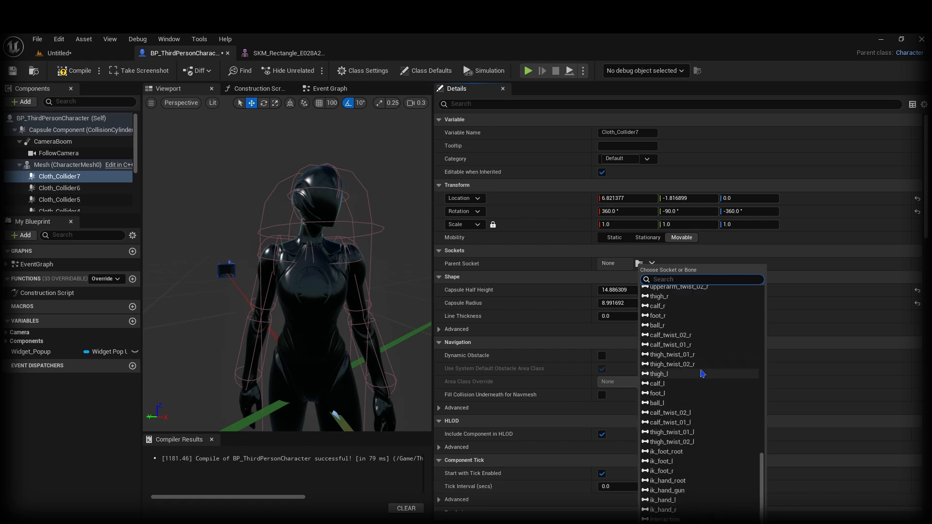
pyautogui.scroll(-3, 697, 387)
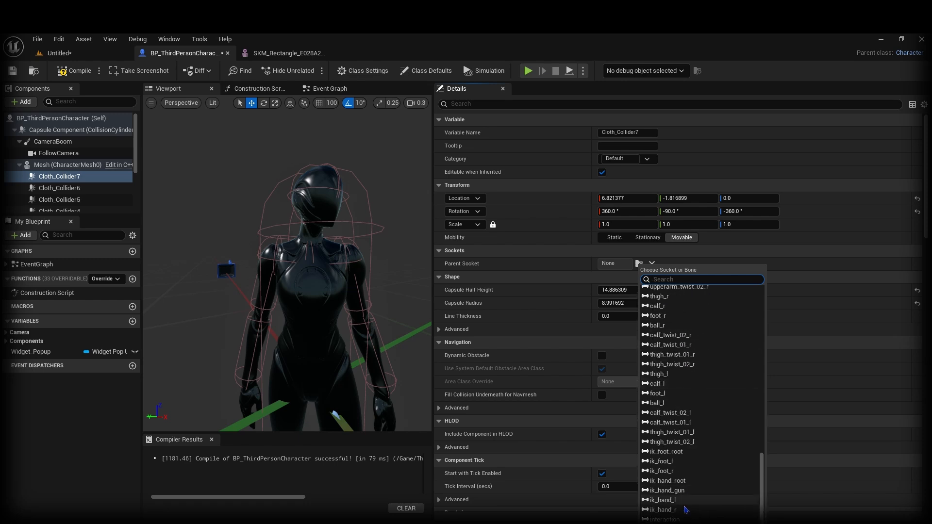
pyautogui.click(671, 522)
# Step: Raise, roll and shift Cloth_Collider7 around the waist, shortening its half height slightly
pyautogui.moveTo(214, 339); pyautogui.dragTo(269, 385, button='right')
pyautogui.moveTo(285, 371); pyautogui.dragTo(276, 286)
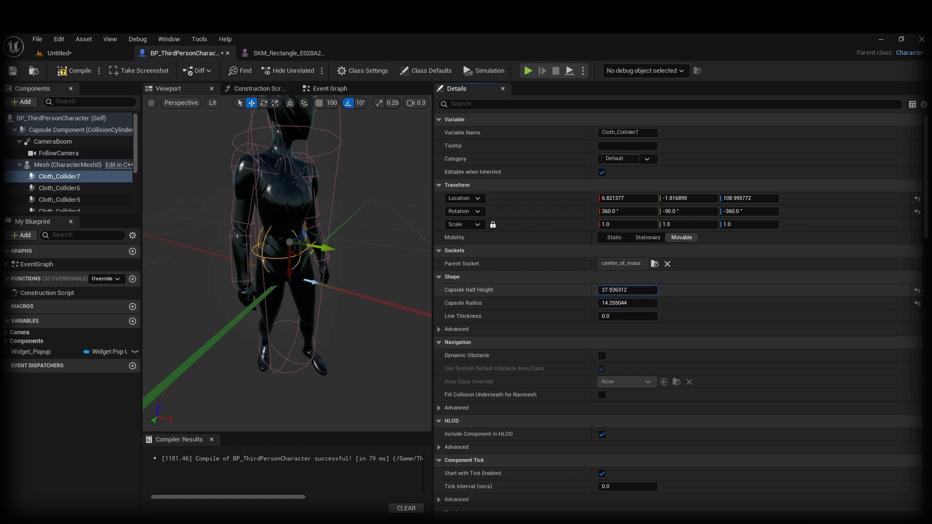
pyautogui.moveTo(628, 290); pyautogui.dragTo(626, 289)
pyautogui.moveTo(346, 290); pyautogui.dragTo(299, 290, button='right')
pyautogui.press('e')
pyautogui.moveTo(346, 290); pyautogui.dragTo(351, 270)
pyautogui.press('w')
pyautogui.moveTo(352, 270); pyautogui.dragTo(410, 271, button='right')
pyautogui.moveTo(318, 276); pyautogui.dragTo(336, 280)
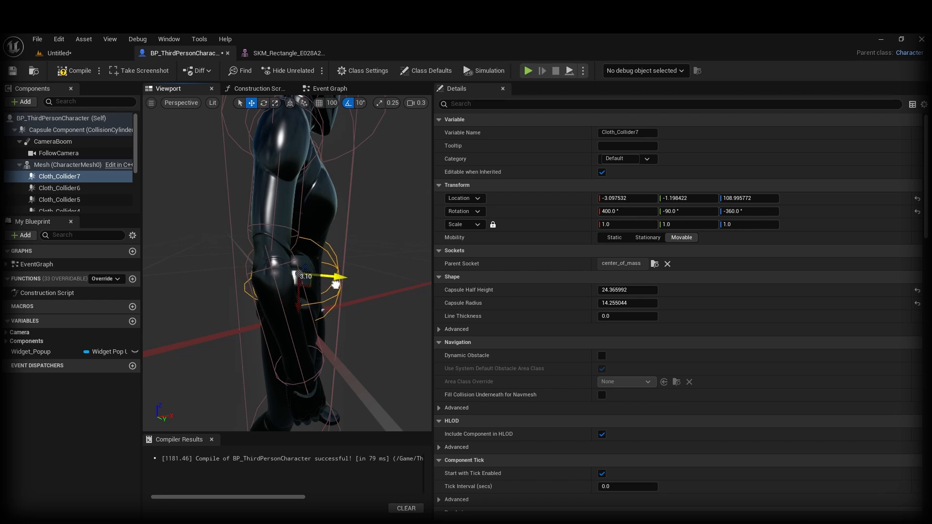
pyautogui.moveTo(336, 280); pyautogui.dragTo(282, 283, button='right')
# Step: Reattach Cloth_Collider7 to the hand_l bone
pyautogui.click(654, 265)
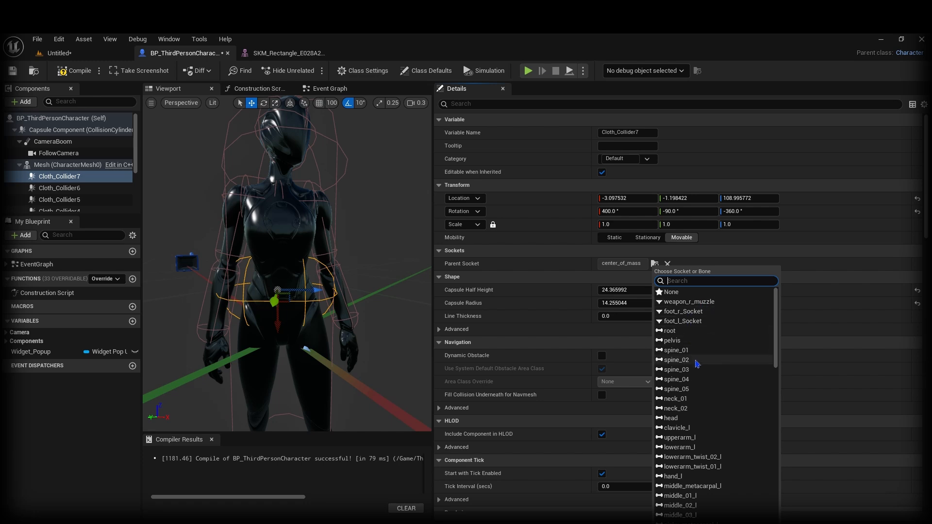
pyautogui.scroll(-2, 695, 374)
pyautogui.scroll(-2, 693, 389)
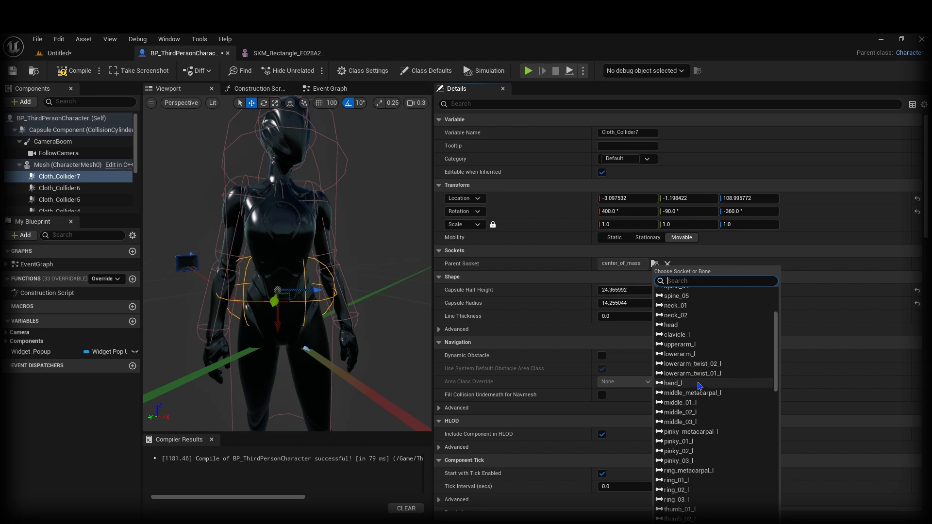
pyautogui.click(699, 384)
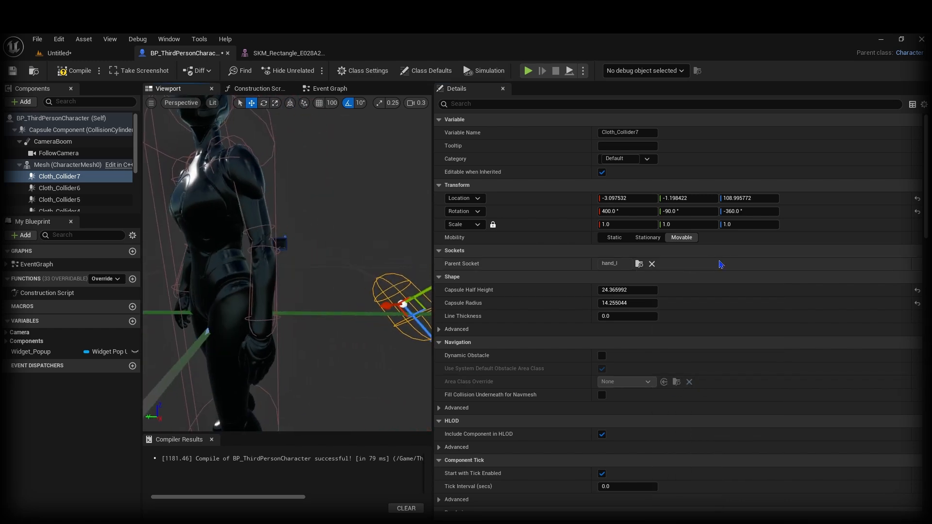
# Step: Reset Cloth_Collider7's location, rotation and shape, then set half height 22 and shrink the radius
pyautogui.click(917, 199)
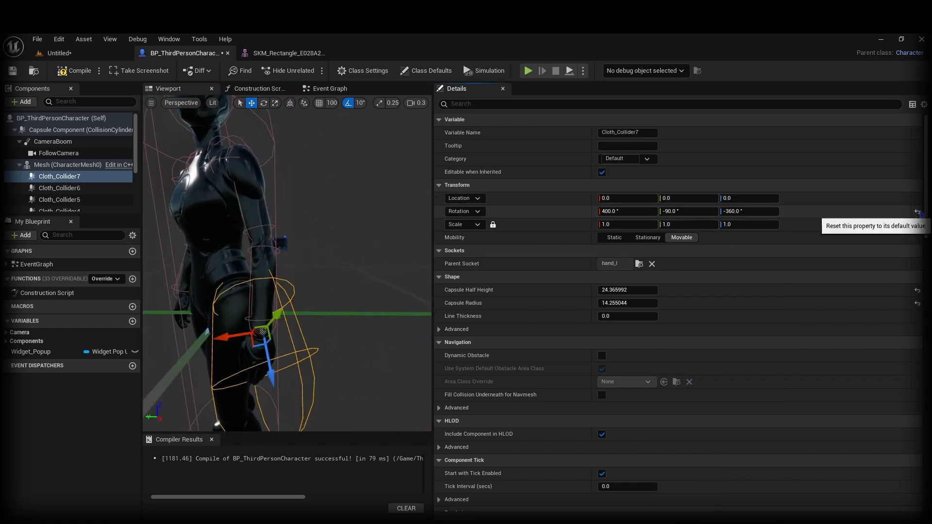
pyautogui.click(918, 212)
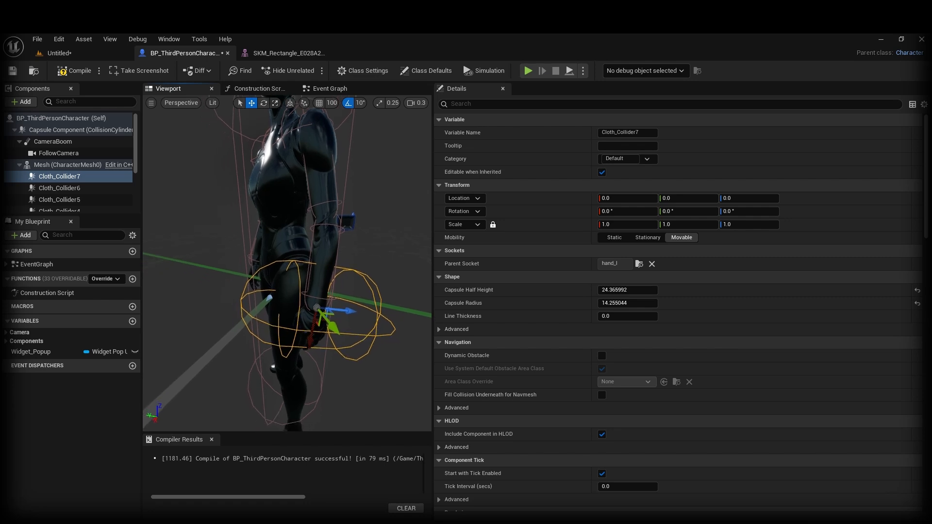
pyautogui.click(917, 304)
pyautogui.click(917, 290)
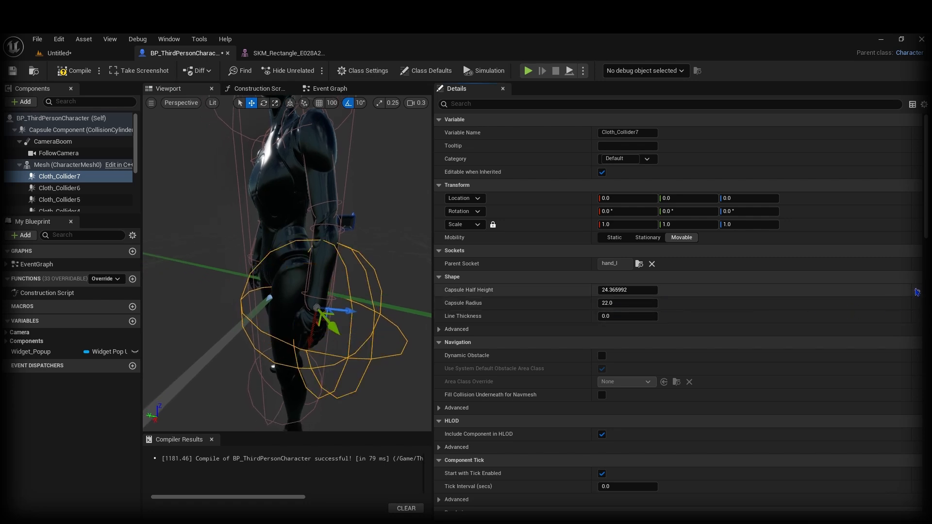
pyautogui.click(627, 290)
pyautogui.write('22')
pyautogui.press('Return')
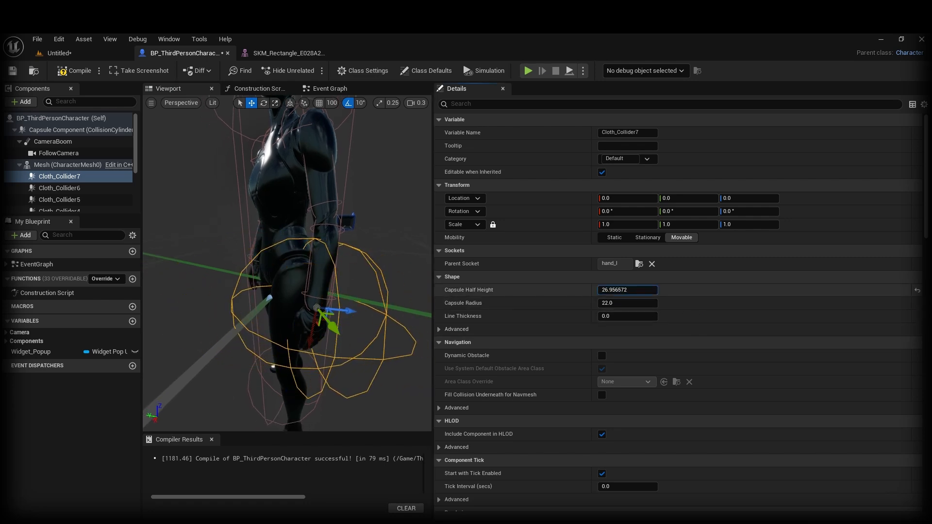
pyautogui.moveTo(633, 303)
pyautogui.mouseDown()
pyautogui.moveTo(601, 303)
pyautogui.moveTo(625, 291)
pyautogui.mouseUp()
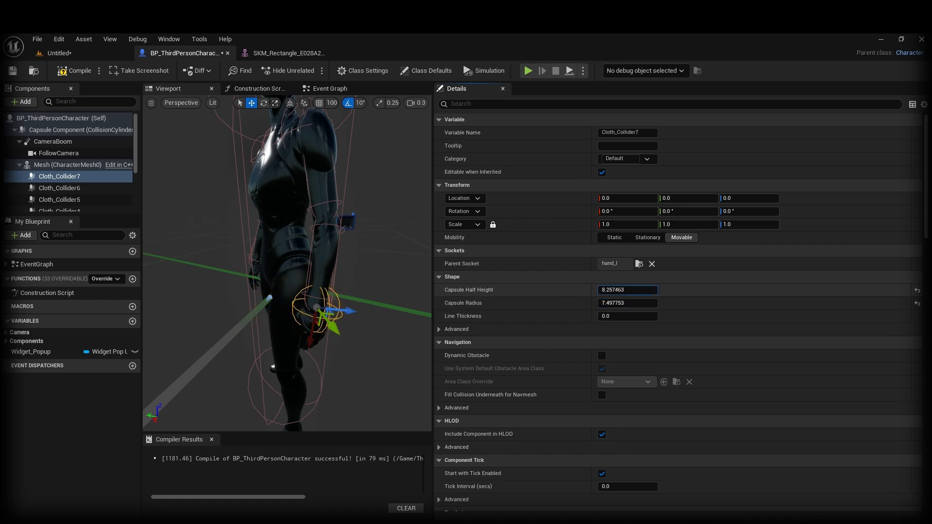
# Step: Fit the capsule tilted along the left hand (radius 6.668219, half height 10.281911) and duplicate it as Cloth_Collider8
pyautogui.press('f')
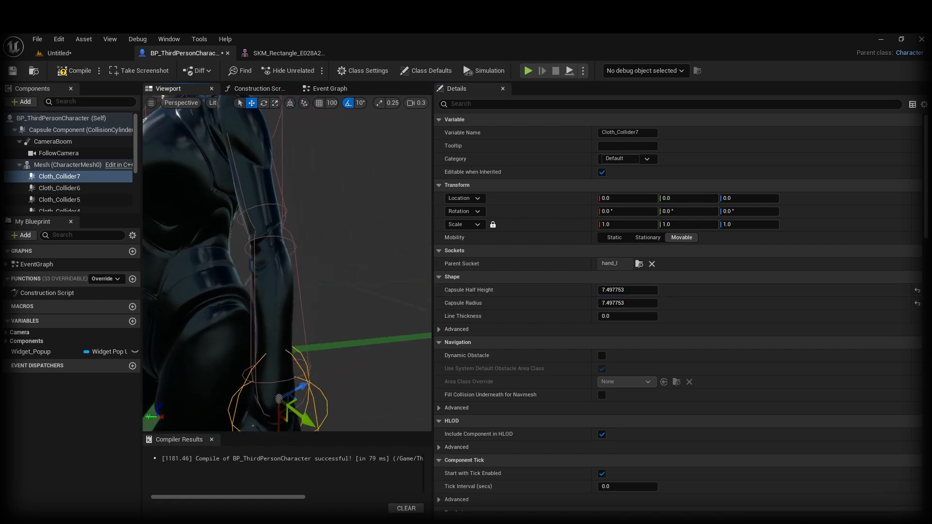
pyautogui.moveTo(395, 286); pyautogui.dragTo(363, 273, button='right')
pyautogui.moveTo(329, 278); pyautogui.dragTo(330, 322)
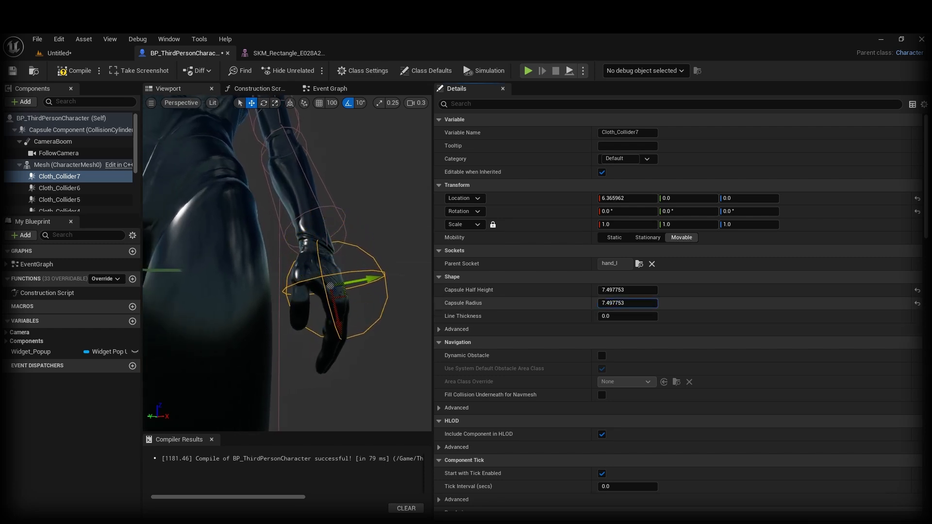
pyautogui.moveTo(626, 303); pyautogui.dragTo(649, 290)
pyautogui.keyDown('alt'); pyautogui.moveTo(349, 311); pyautogui.dragTo(296, 315); pyautogui.keyUp('alt')
pyautogui.press('e')
pyautogui.keyDown('alt'); pyautogui.moveTo(296, 316); pyautogui.dragTo(340, 303); pyautogui.keyUp('alt')
pyautogui.scroll(-6, 369, 304)
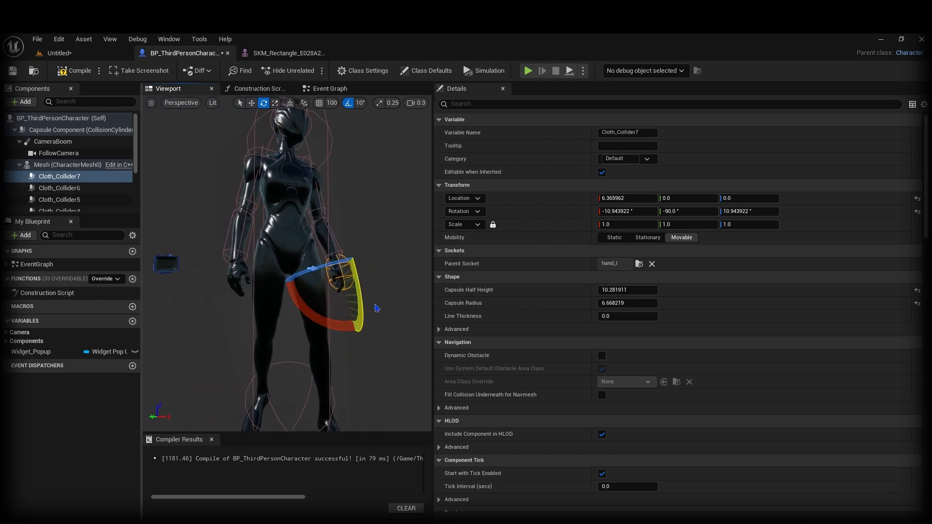
pyautogui.hotkey('ctrl', 'd')
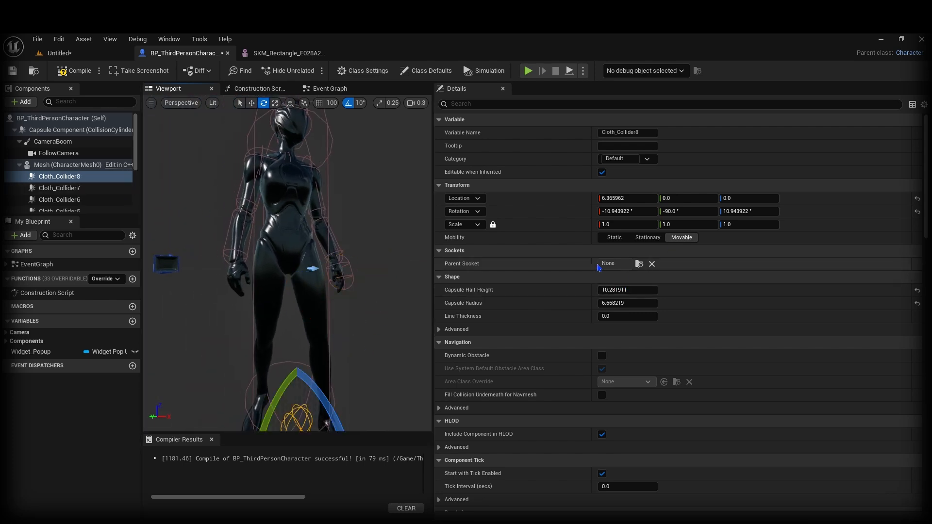
# Step: Attach Cloth_Collider8 to the hand_r bone and reset its location
pyautogui.click(639, 264)
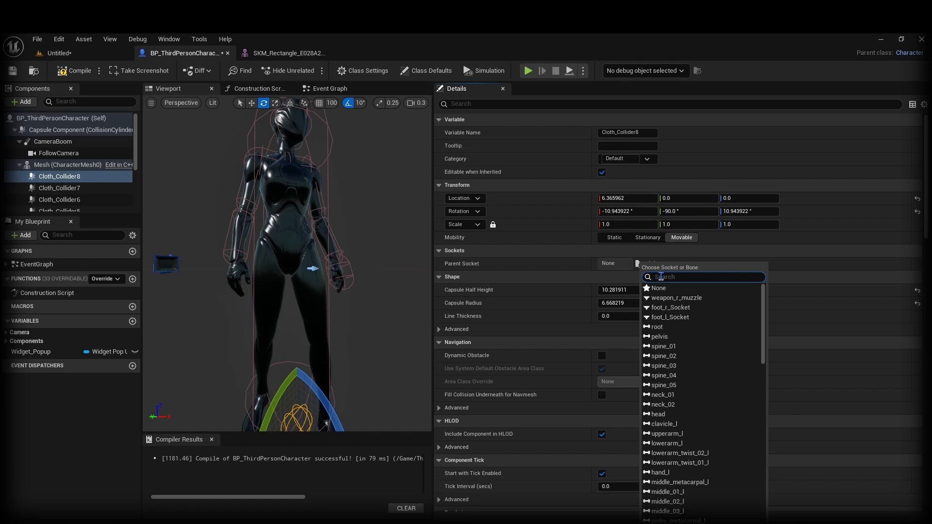
pyautogui.write('hand')
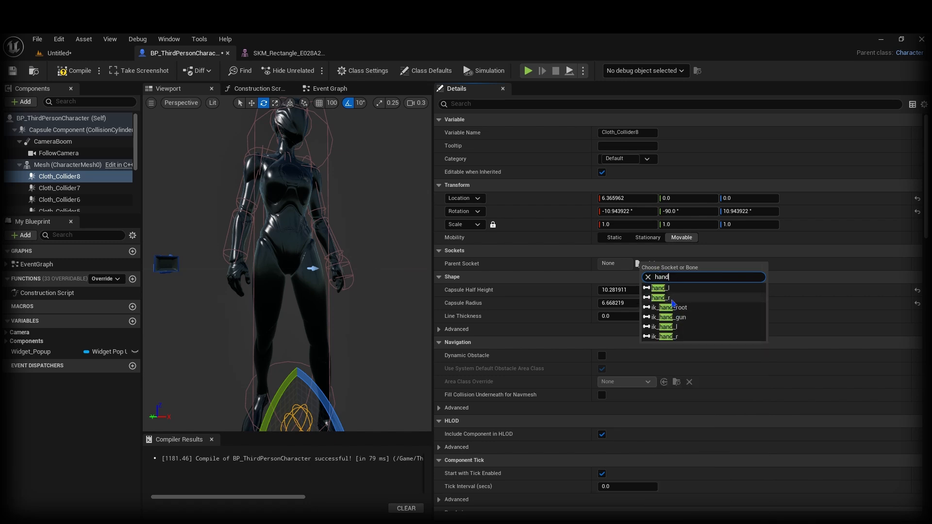
pyautogui.click(674, 298)
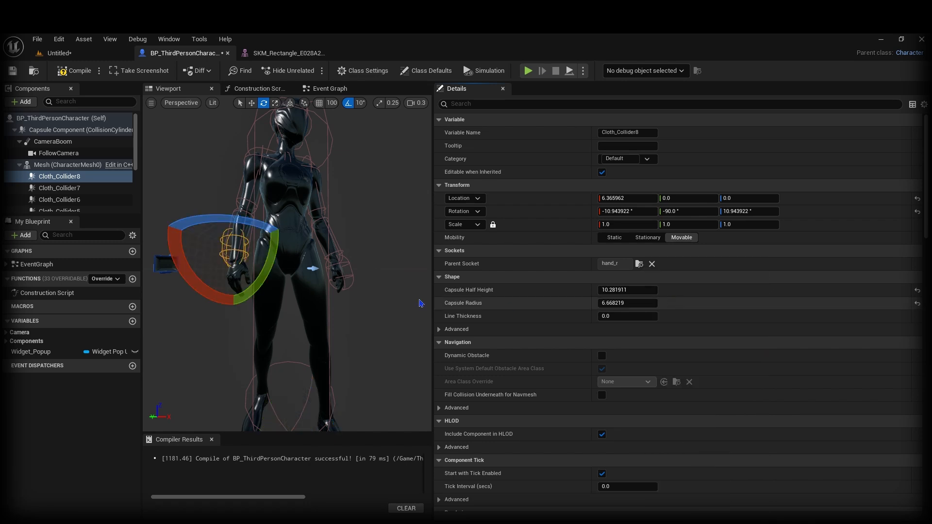
pyautogui.moveTo(388, 296); pyautogui.dragTo(419, 295, button='right')
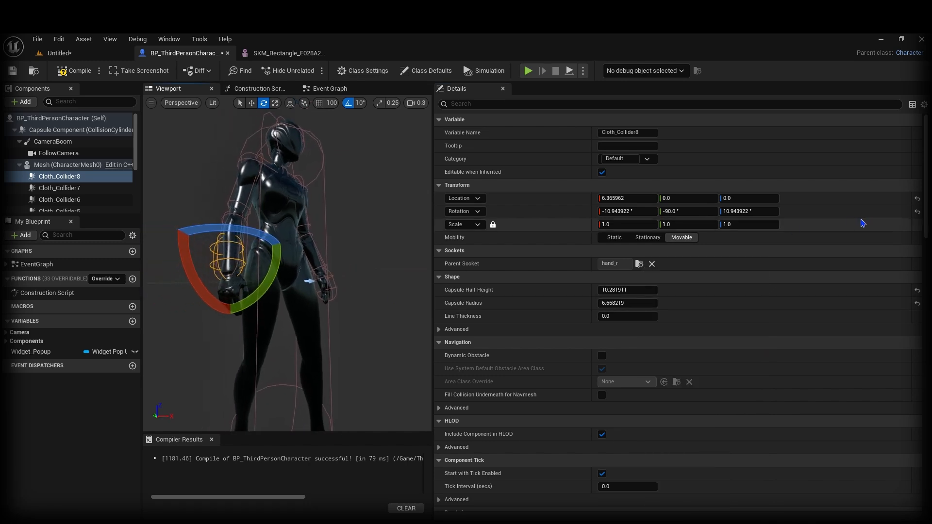
pyautogui.click(917, 198)
# Step: Slide Cloth_Collider8 down along the right hand to X -5.56447
pyautogui.moveTo(359, 262); pyautogui.dragTo(378, 262, button='right')
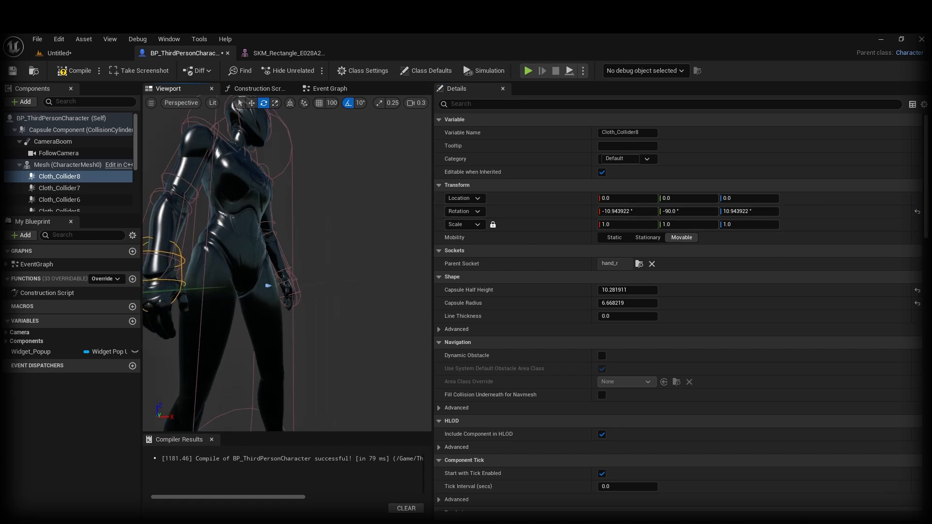
pyautogui.moveTo(271, 263); pyautogui.dragTo(311, 260, button='right')
pyautogui.press('w')
pyautogui.moveTo(262, 243); pyautogui.dragTo(268, 269)
pyautogui.moveTo(268, 269); pyautogui.dragTo(233, 270, button='right')
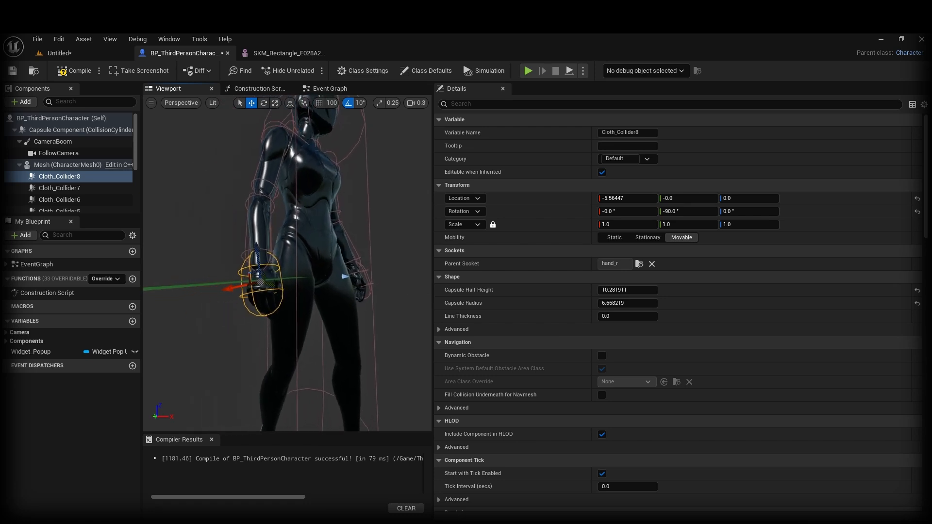
pyautogui.moveTo(328, 283)
pyautogui.mouseDown(button='right')
pyautogui.moveTo(340, 279)
pyautogui.moveTo(329, 283)
pyautogui.mouseUp(button='right')
pyautogui.moveTo(341, 222)
pyautogui.mouseDown(button='right')
pyautogui.moveTo(320, 224)
pyautogui.moveTo(351, 221)
pyautogui.mouseUp(button='right')
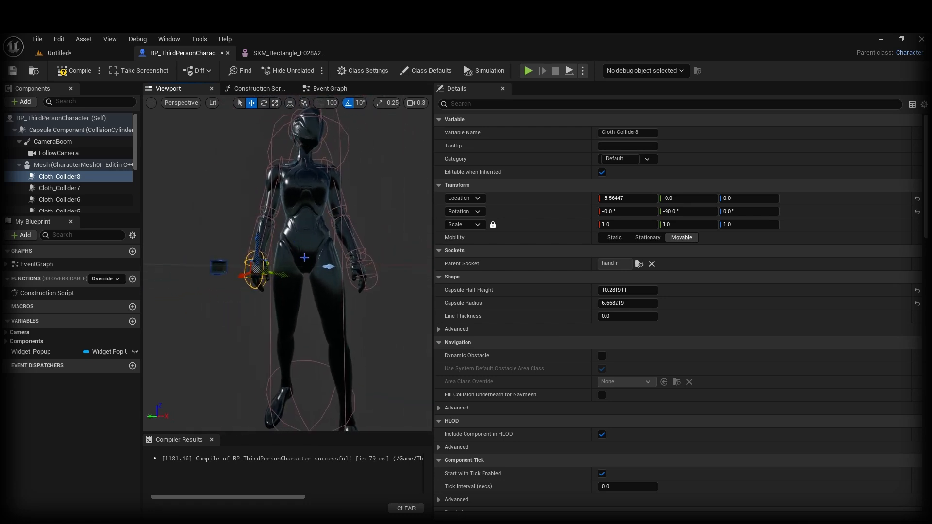
pyautogui.moveTo(304, 258)
pyautogui.mouseDown(button='right')
pyautogui.moveTo(297, 260)
pyautogui.moveTo(304, 258)
pyautogui.mouseUp(button='right')
# Step: Compile the Blueprint and Play From Here in the Untitled level
pyautogui.click(76, 71)
pyautogui.click(63, 53)
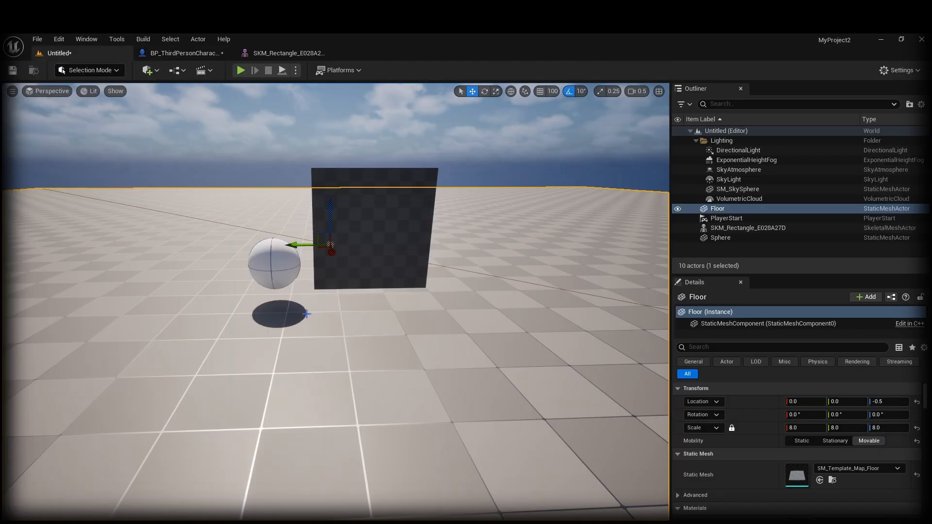
pyautogui.moveTo(306, 314); pyautogui.dragTo(318, 337, button='right')
pyautogui.rightClick(336, 364)
pyautogui.click(380, 354)
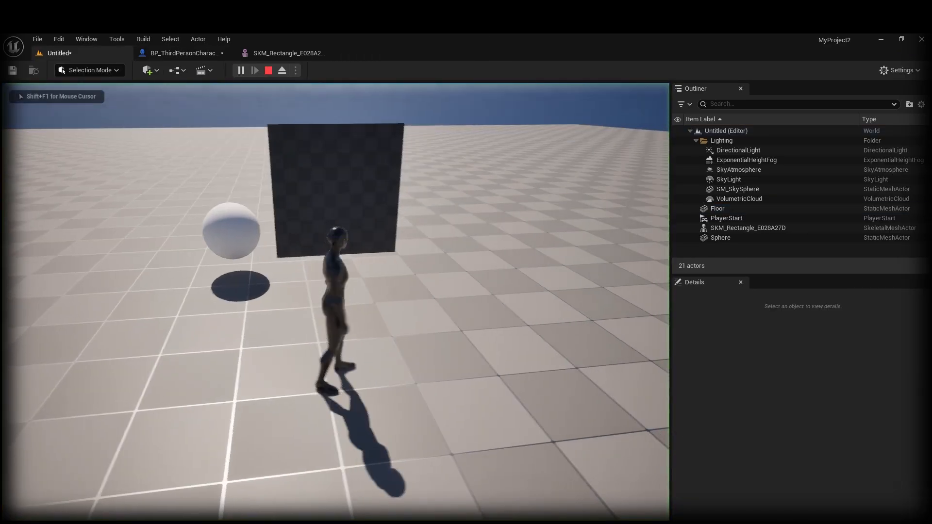
# Step: Walk the character back and forth through the cloth, then stop play and reopen BP_ThirdPersonCharacter
pyautogui.press('w')
pyautogui.press('s')
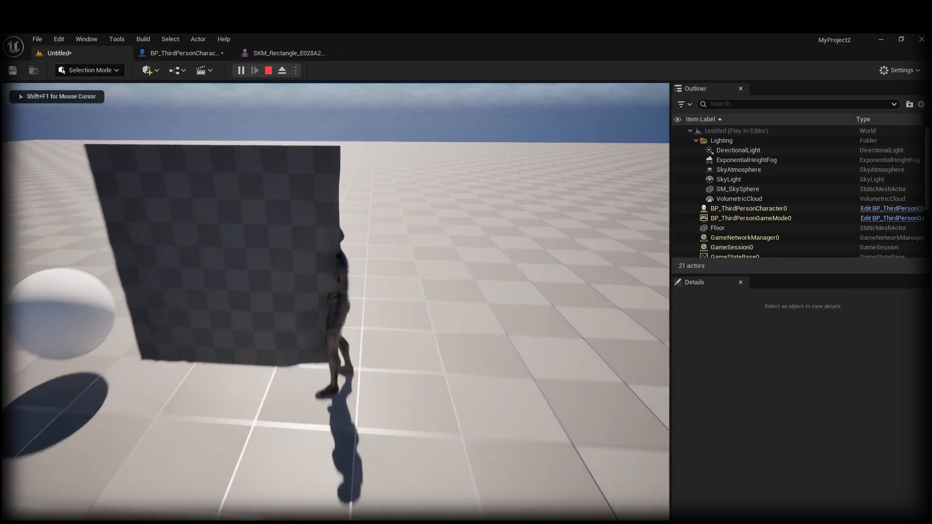
pyautogui.press('w')
pyautogui.press('s')
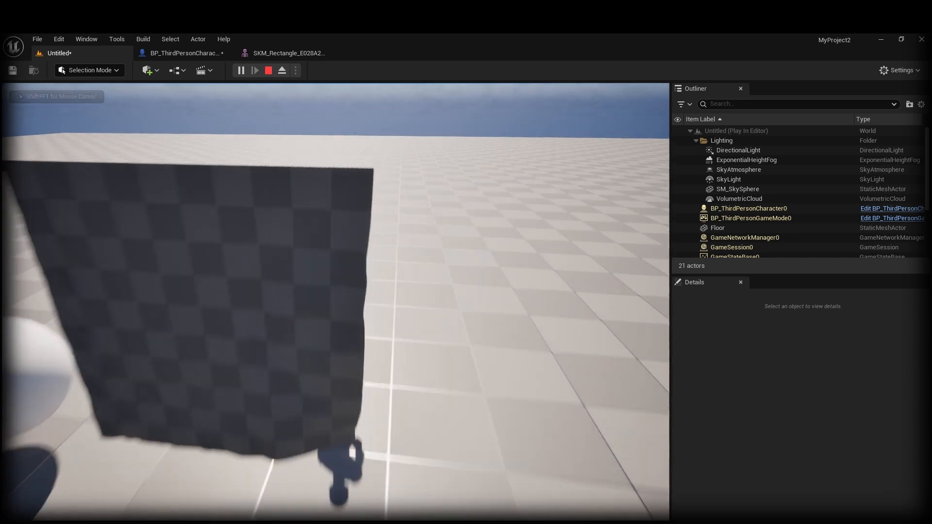
pyautogui.press('Escape')
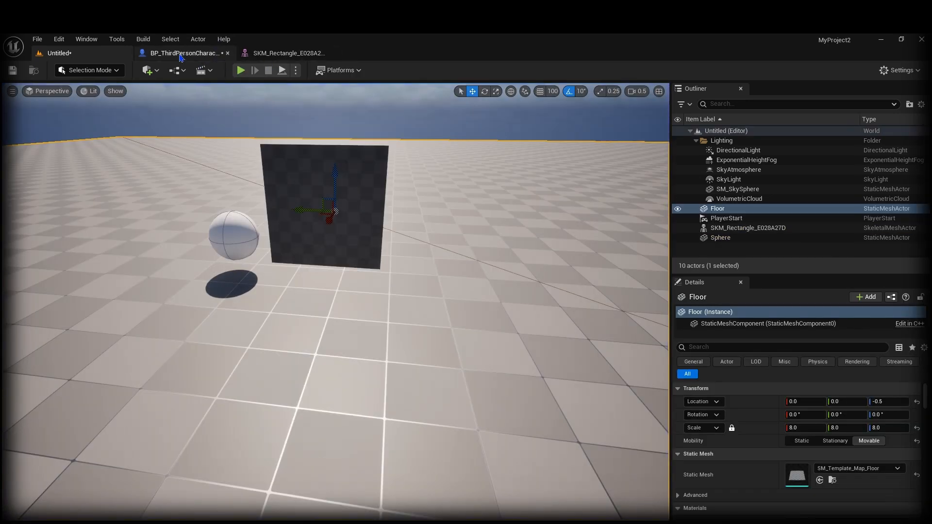
pyautogui.click(180, 54)
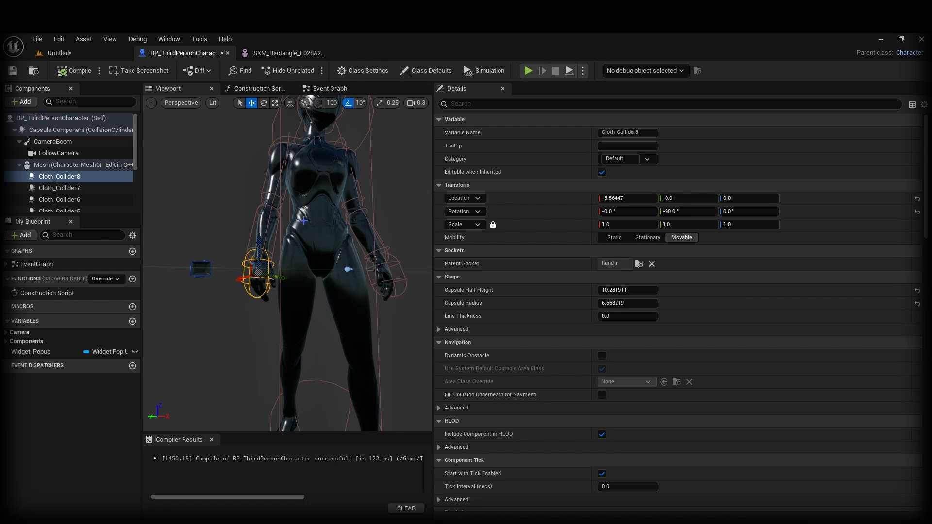
pyautogui.moveTo(311, 219); pyautogui.dragTo(322, 197, button='right')
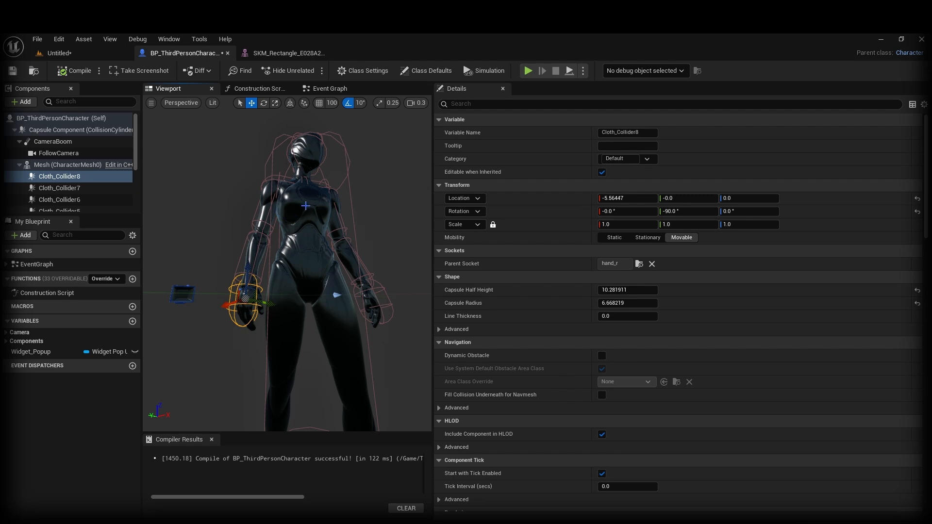
pyautogui.moveTo(303, 215); pyautogui.dragTo(303, 243, button='right')
pyautogui.moveTo(302, 215)
pyautogui.mouseDown(button='middle')
pyautogui.moveTo(302, 160)
pyautogui.moveTo(302, 219)
pyautogui.mouseUp(button='middle')
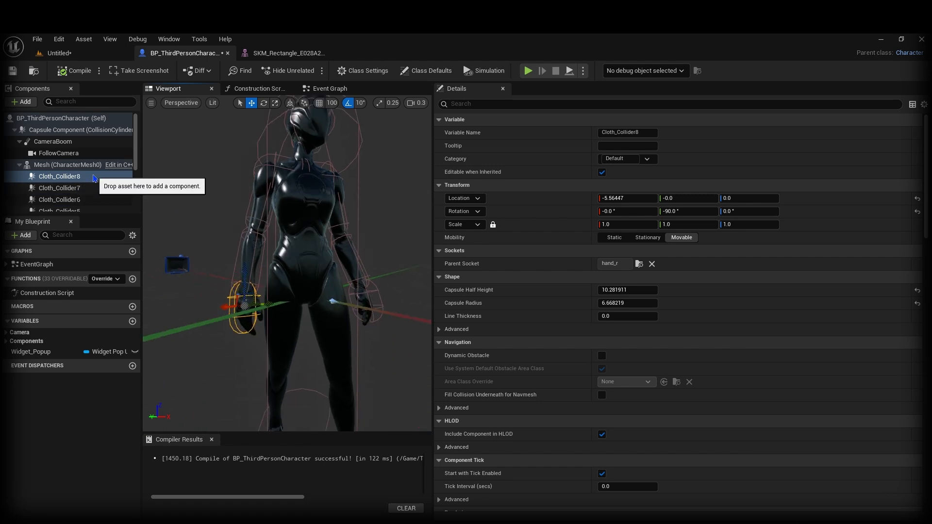
# Step: Duplicate Cloth_Collider8 as Cloth_Collider9 and attach it to the pelvis bone
pyautogui.click(95, 177)
pyautogui.hotkey('ctrl', 'd')
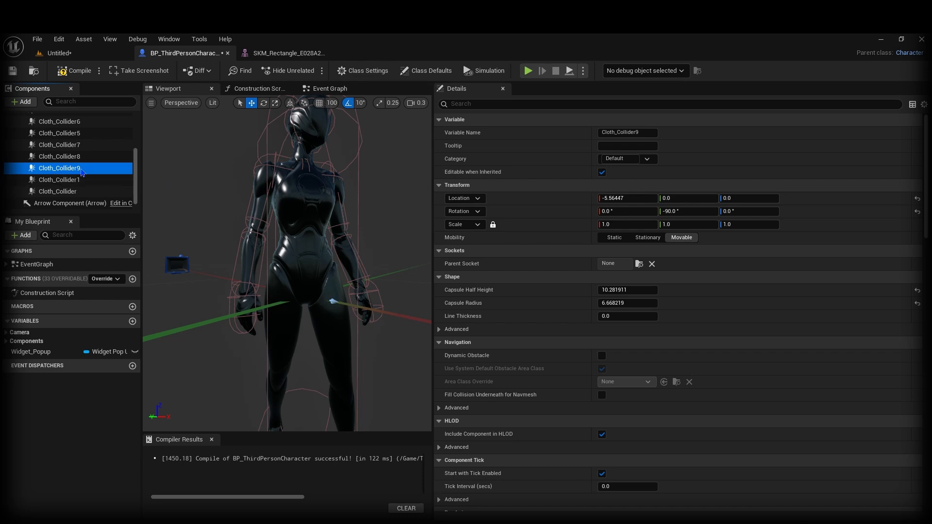
pyautogui.click(639, 264)
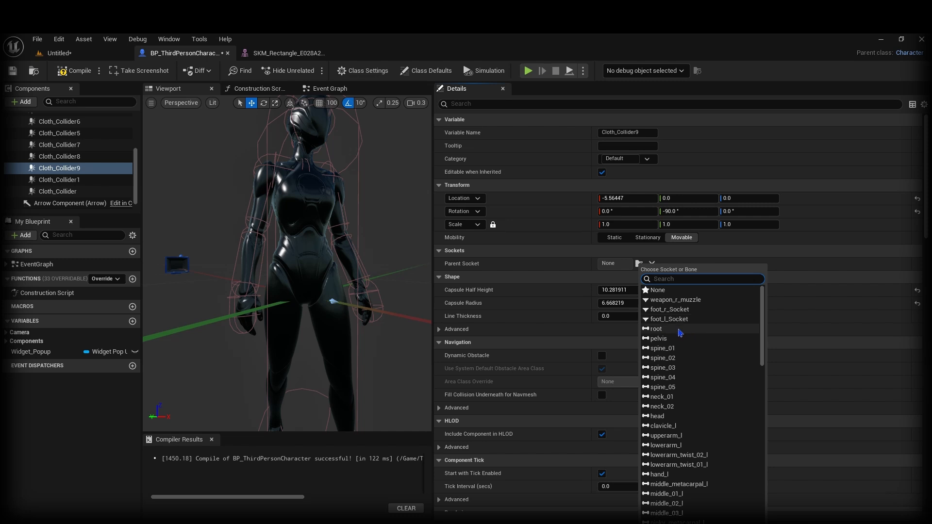
pyautogui.click(698, 339)
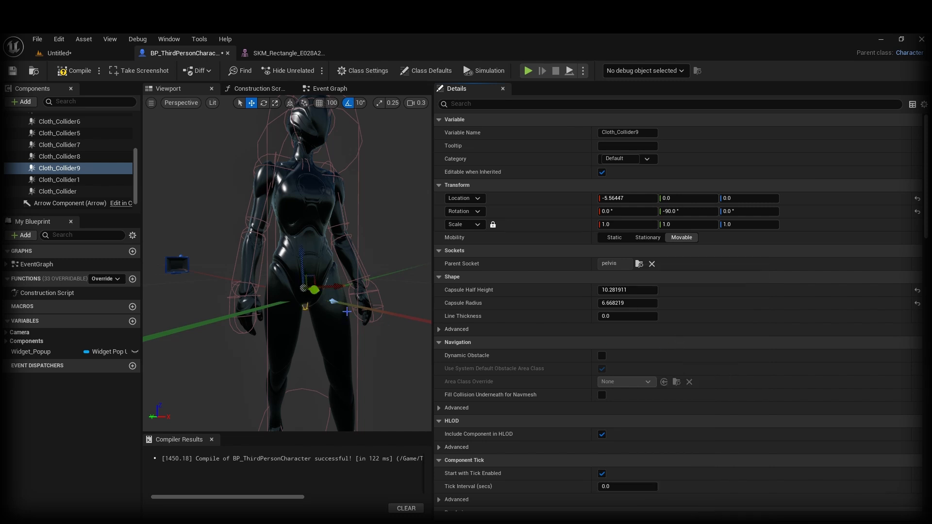
# Step: Tilt Cloth_Collider9 about 80 degrees across the hips at radius 15.504757, half height 17.866186
pyautogui.moveTo(616, 304); pyautogui.dragTo(641, 290)
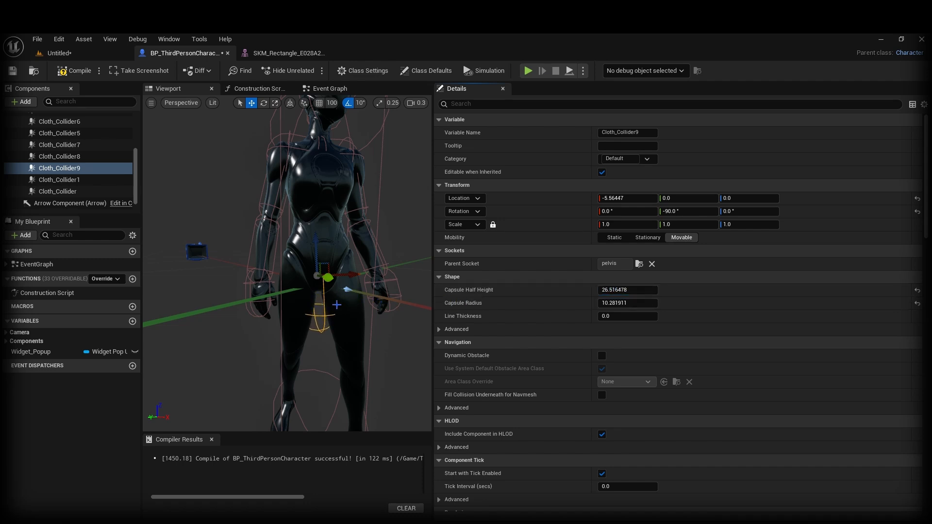
pyautogui.moveTo(293, 295); pyautogui.dragTo(305, 284, button='right')
pyautogui.press('e')
pyautogui.moveTo(272, 254); pyautogui.dragTo(302, 222)
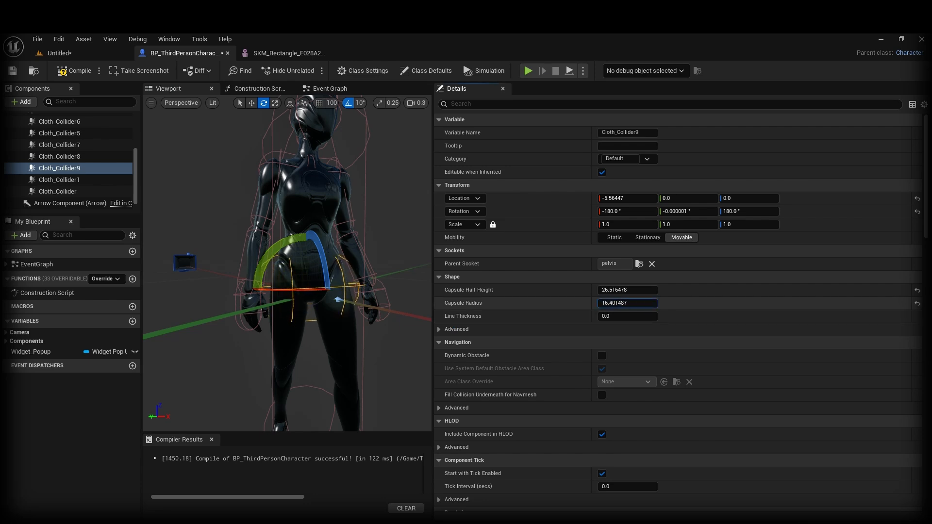
pyautogui.moveTo(627, 303); pyautogui.dragTo(622, 303)
pyautogui.moveTo(313, 248); pyautogui.dragTo(314, 316, button='right')
pyautogui.press('w')
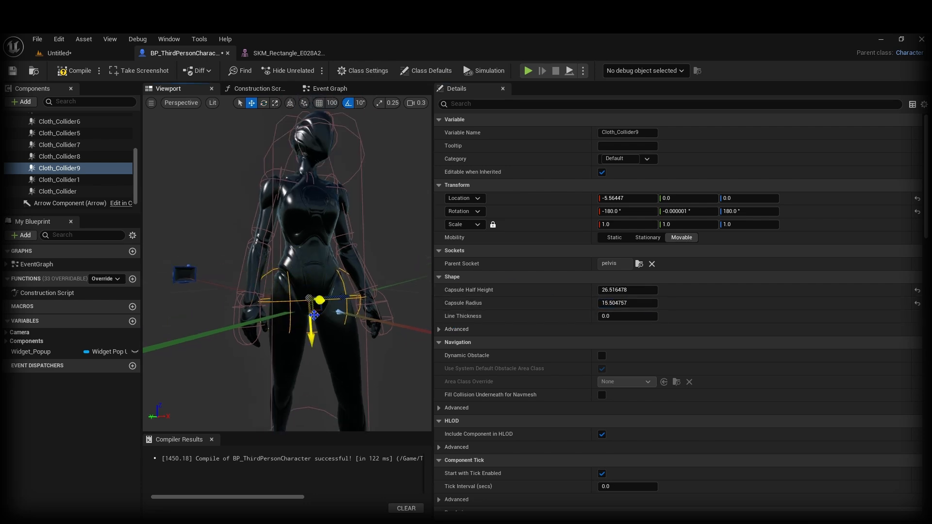
pyautogui.moveTo(310, 321); pyautogui.dragTo(311, 300)
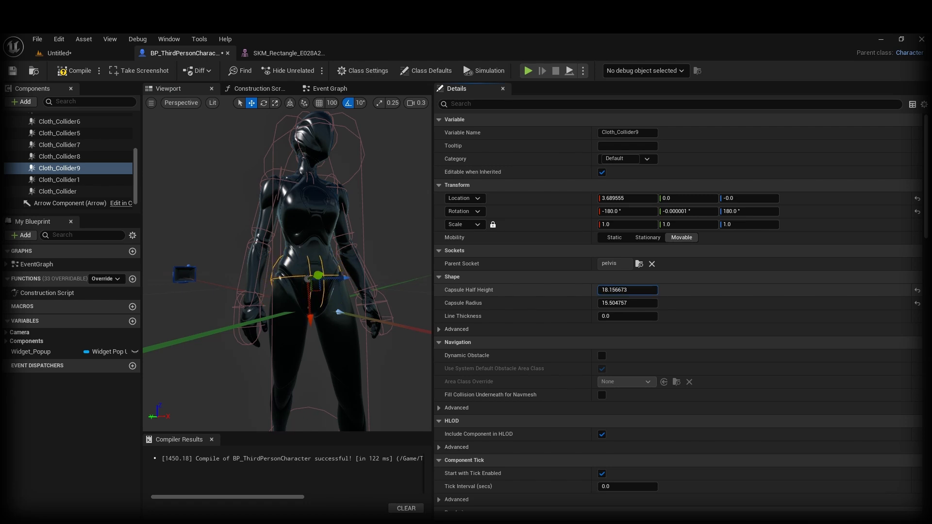
pyautogui.moveTo(627, 290); pyautogui.dragTo(626, 290)
pyautogui.moveTo(314, 262); pyautogui.dragTo(352, 242, button='right')
pyautogui.keyDown('alt'); pyautogui.moveTo(352, 243); pyautogui.dragTo(311, 243); pyautogui.keyUp('alt')
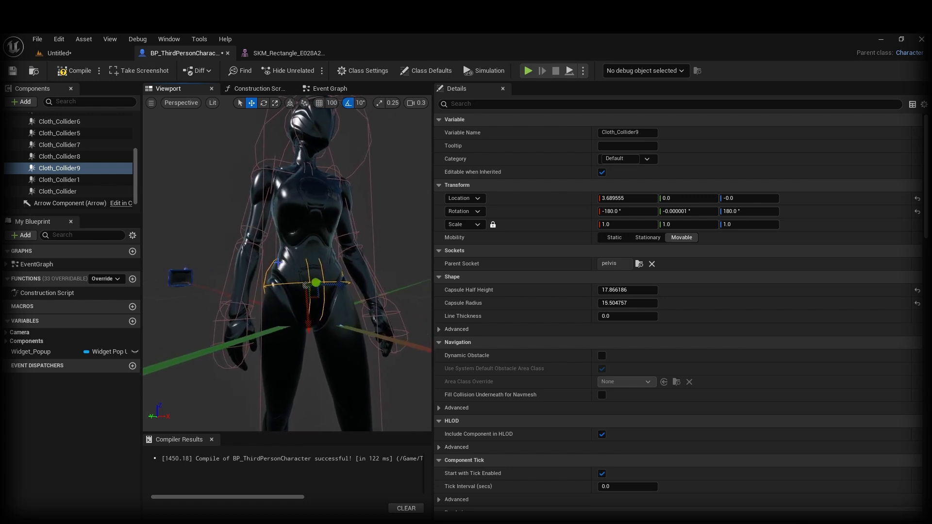
pyautogui.scroll(-3, 289, 277)
pyautogui.moveTo(289, 276)
pyautogui.keyDown('alt'); pyautogui.mouseDown()
pyautogui.moveTo(247, 274)
pyautogui.moveTo(286, 272)
pyautogui.mouseUp(); pyautogui.keyUp('alt')
# Step: Compile the Blueprint and orbit around the character to check the pelvis collider
pyautogui.click(69, 77)
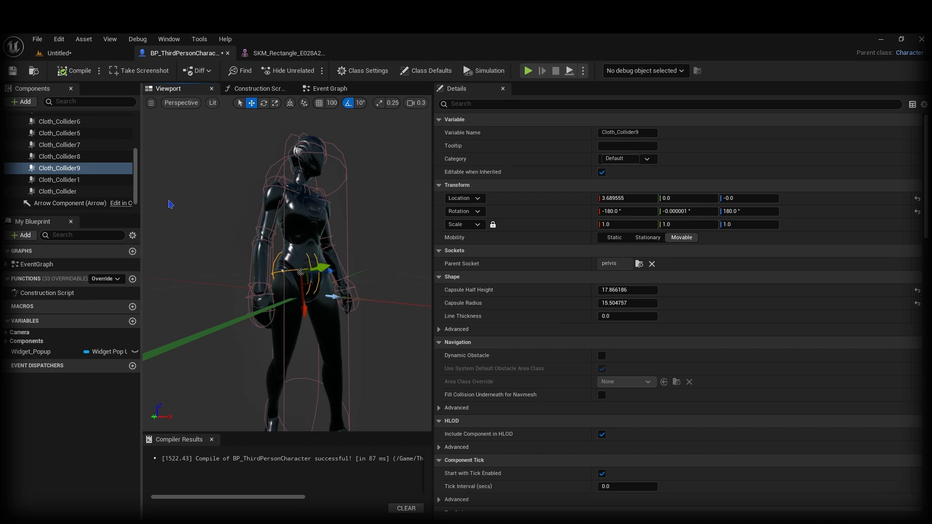
pyautogui.press('a')
pyautogui.moveTo(287, 272); pyautogui.dragTo(423, 274, button='right')
pyautogui.press('w')
pyautogui.moveTo(333, 210)
pyautogui.mouseDown(button='right')
pyautogui.moveTo(325, 211)
pyautogui.moveTo(349, 209)
pyautogui.mouseUp(button='right')
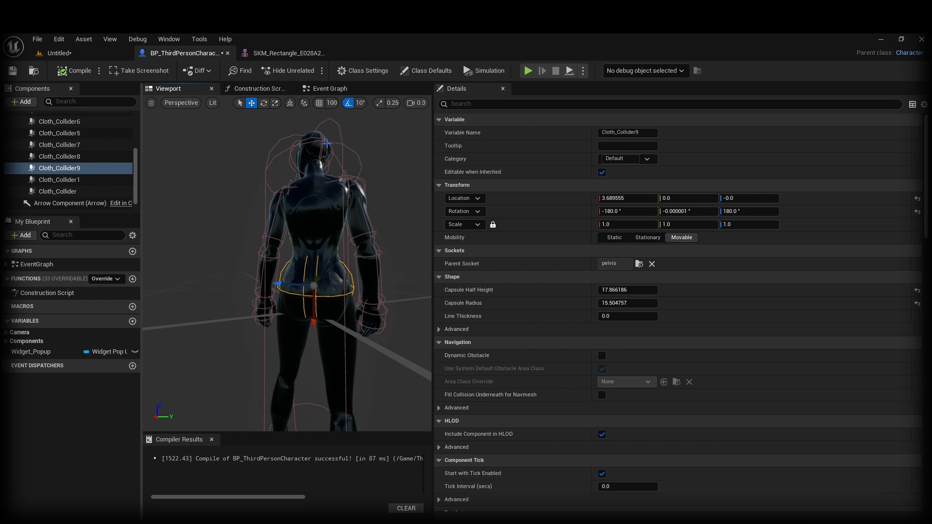
pyautogui.press('d')
pyautogui.moveTo(250, 305); pyautogui.dragTo(144, 302, button='right')
pyautogui.scroll(-1, 51, 174)
pyautogui.scroll(3, 51, 174)
pyautogui.scroll(-3, 51, 174)
pyautogui.click(73, 205)
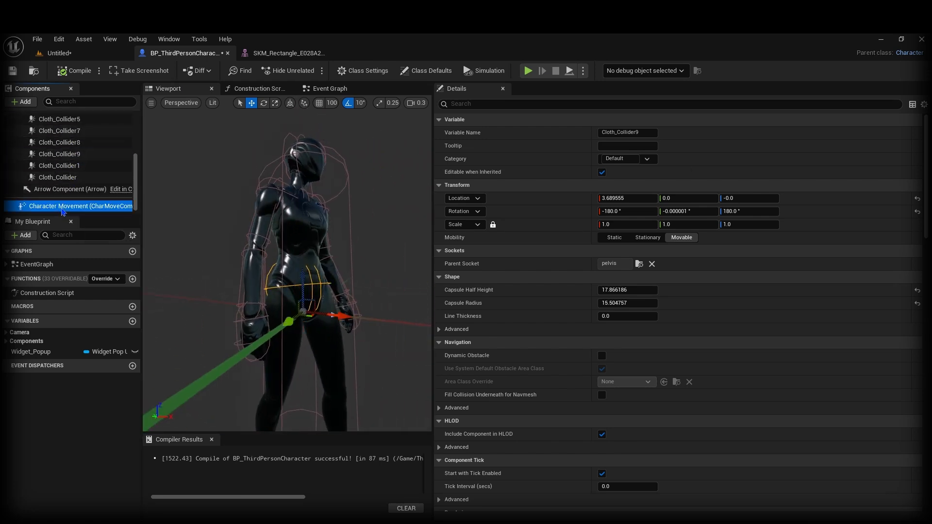
pyautogui.click(486, 104)
pyautogui.write('walk')
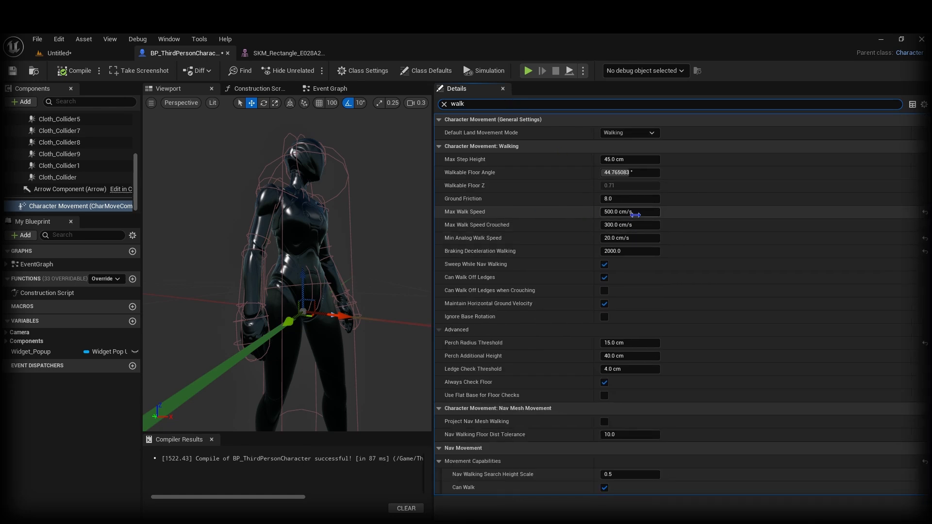
pyautogui.click(634, 213)
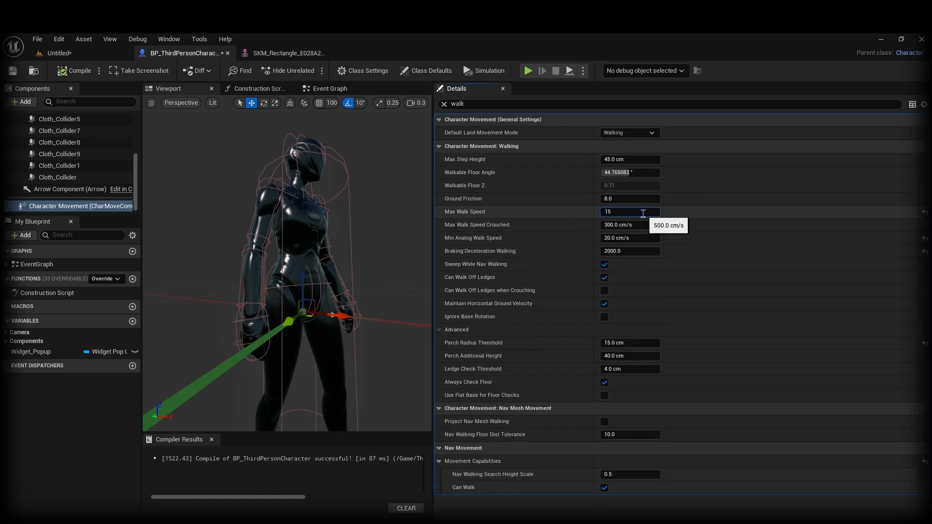
pyautogui.click(58, 53)
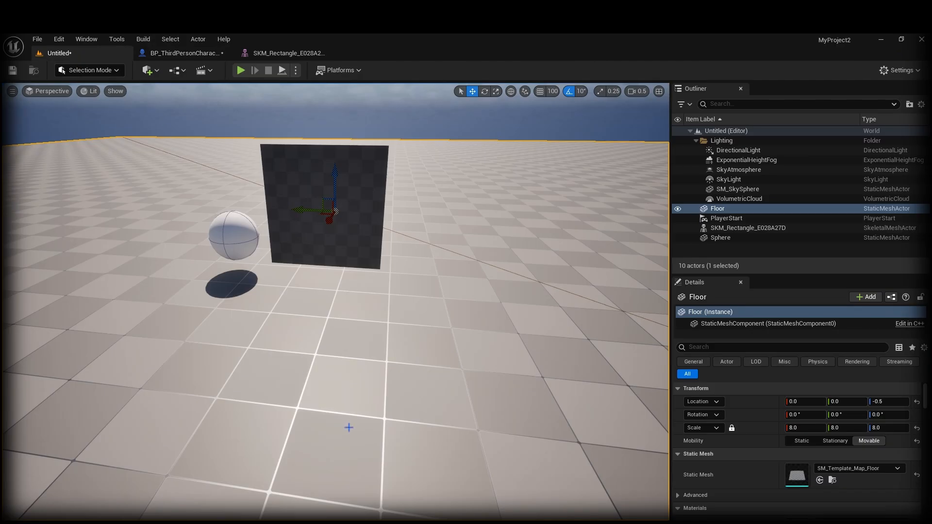
pyautogui.rightClick(346, 427)
pyautogui.click(369, 430)
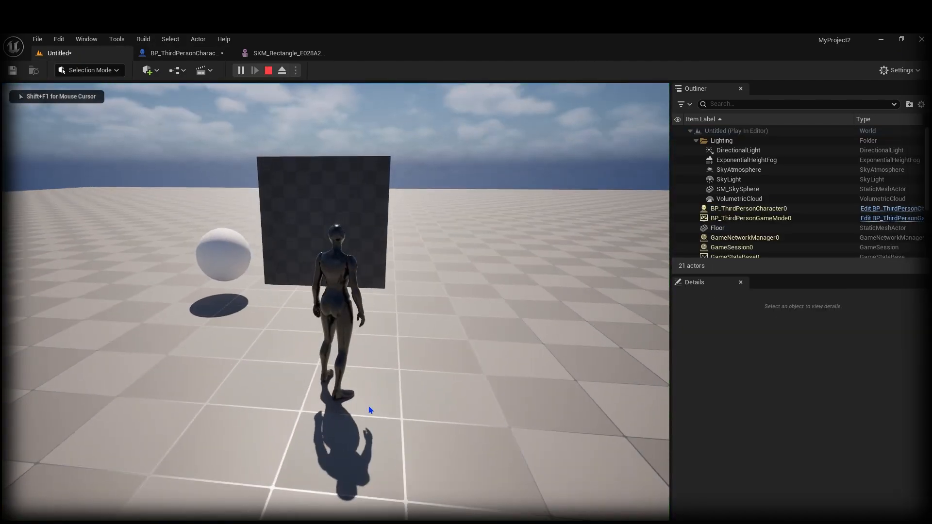
pyautogui.press('Escape')
pyautogui.click(173, 55)
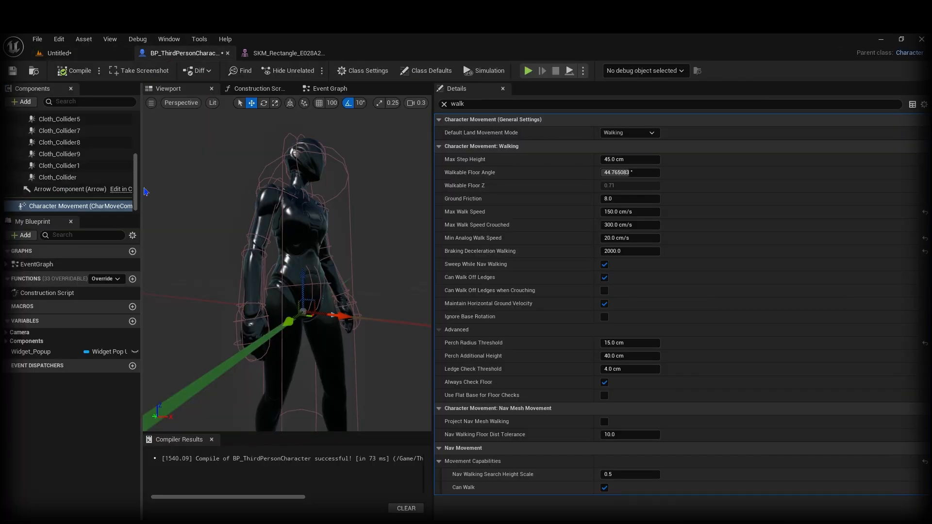
pyautogui.scroll(1, 136, 148)
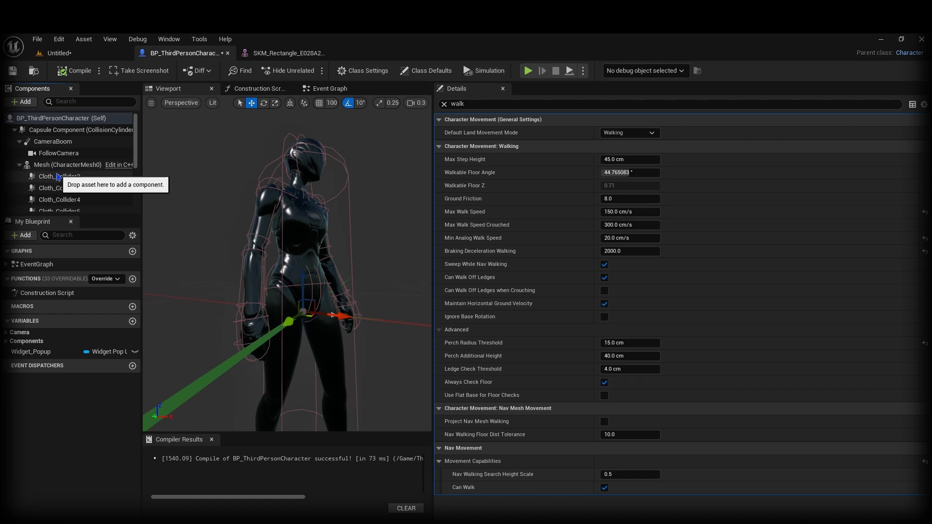
pyautogui.click(58, 166)
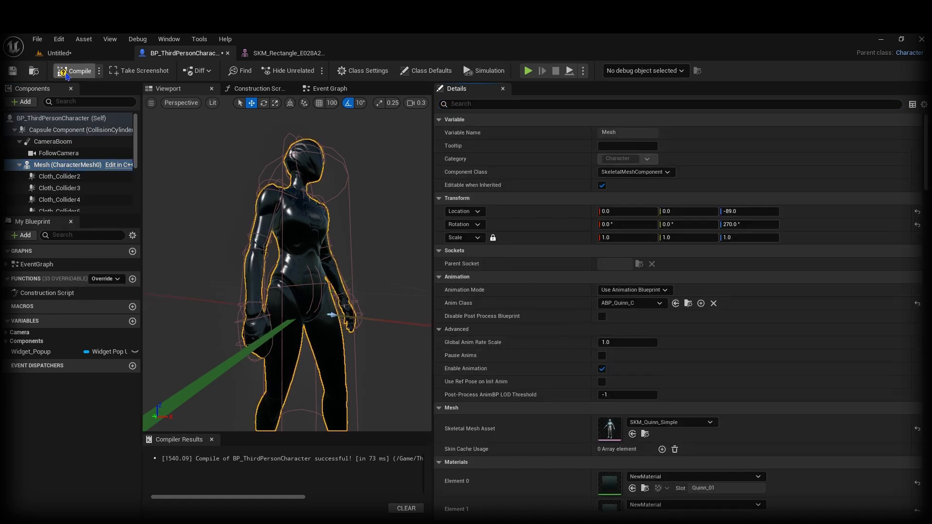
pyautogui.click(56, 53)
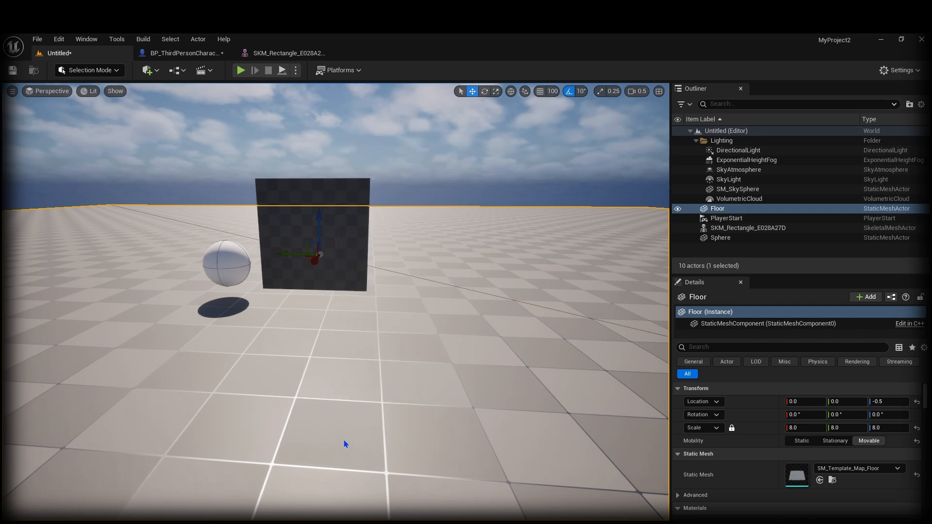
pyautogui.hotkey('alt', 'p')
pyautogui.press('w')
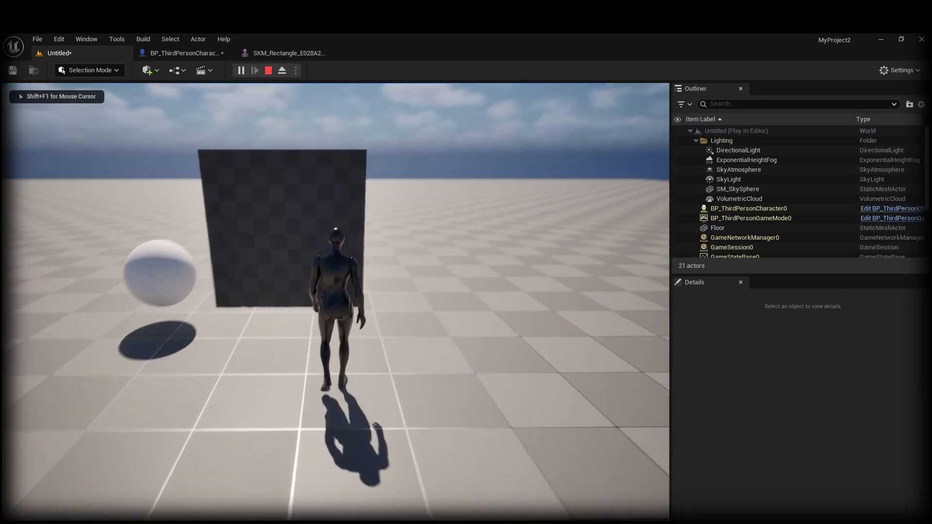
pyautogui.press('w')
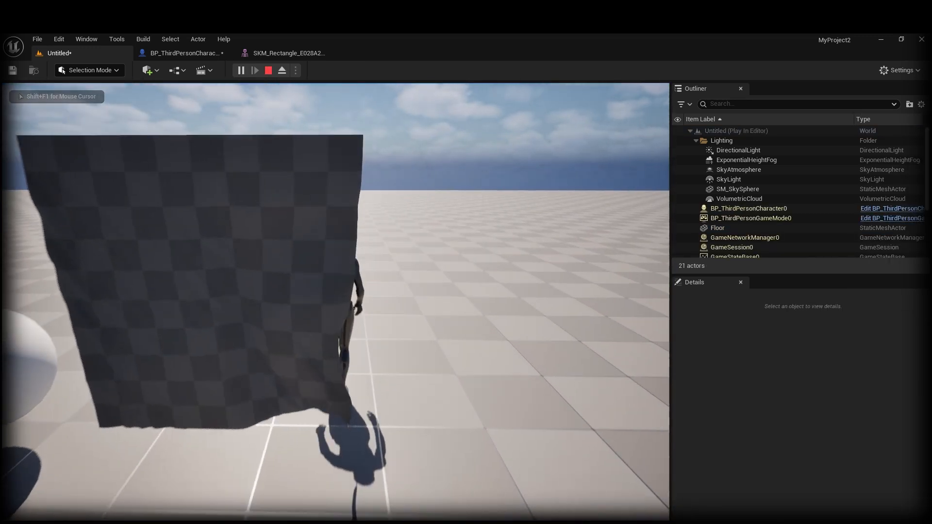
pyautogui.press('d')
pyautogui.press('s')
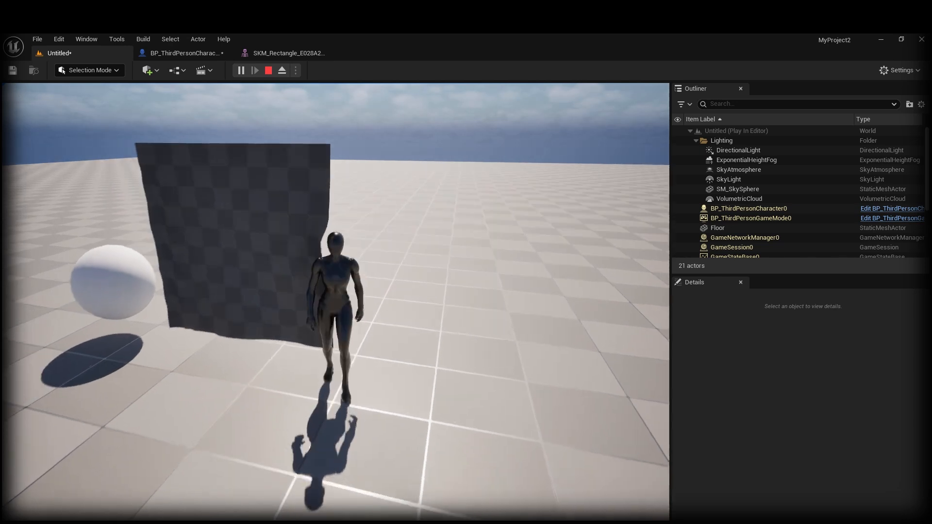
pyautogui.press('a')
pyautogui.press('w')
pyautogui.press('d')
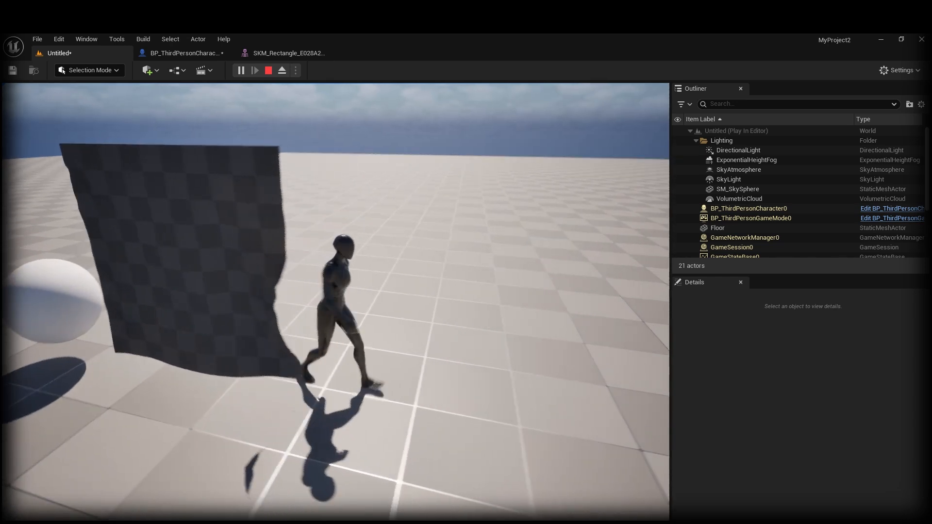
pyautogui.press('a')
pyautogui.press('w')
pyautogui.press('Escape')
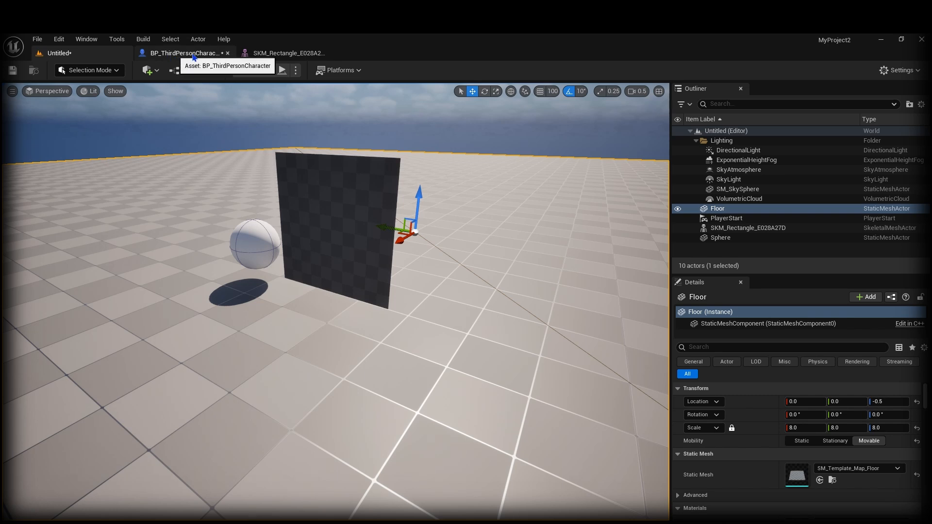
# Step: In the SKM_Rectangle editor's ChaosClothConfig collision settings, enable Use Self Collision Spheres
pyautogui.click(273, 57)
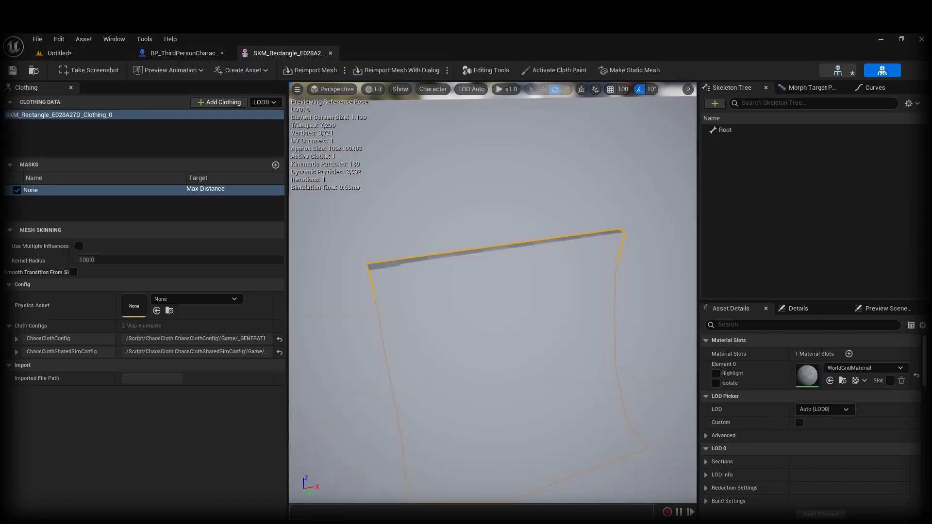
pyautogui.moveTo(435, 313)
pyautogui.mouseDown(button='right')
pyautogui.moveTo(388, 279)
pyautogui.moveTo(436, 313)
pyautogui.mouseUp(button='right')
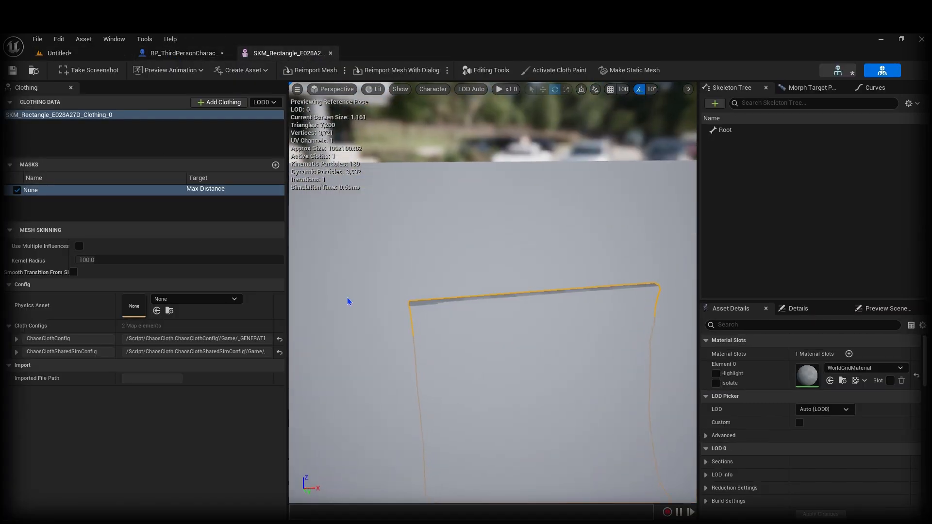
pyautogui.click(135, 119)
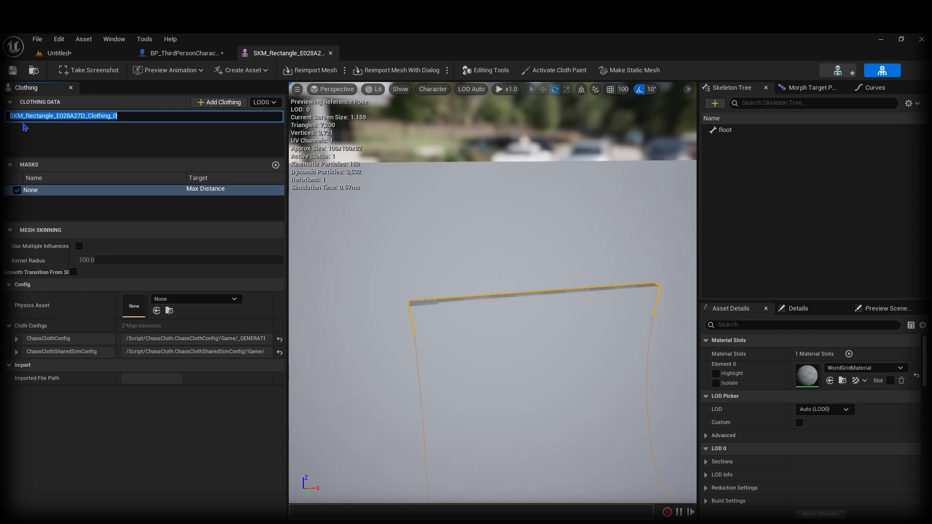
pyautogui.click(138, 134)
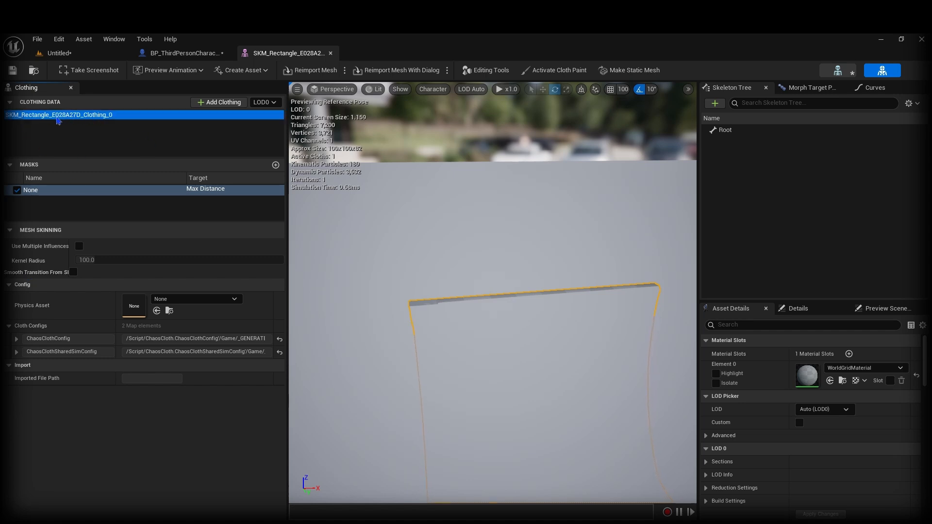
pyautogui.click(16, 339)
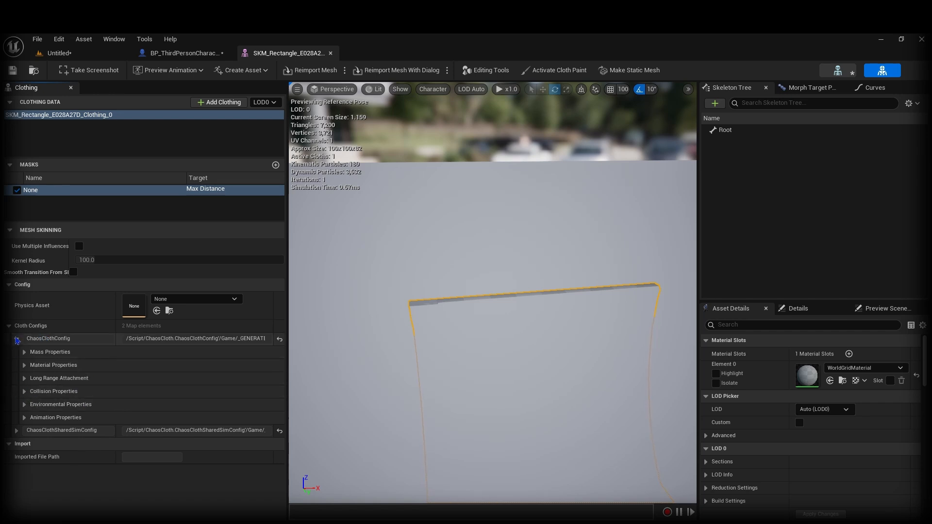
pyautogui.click(24, 391)
pyautogui.scroll(-3, 29, 388)
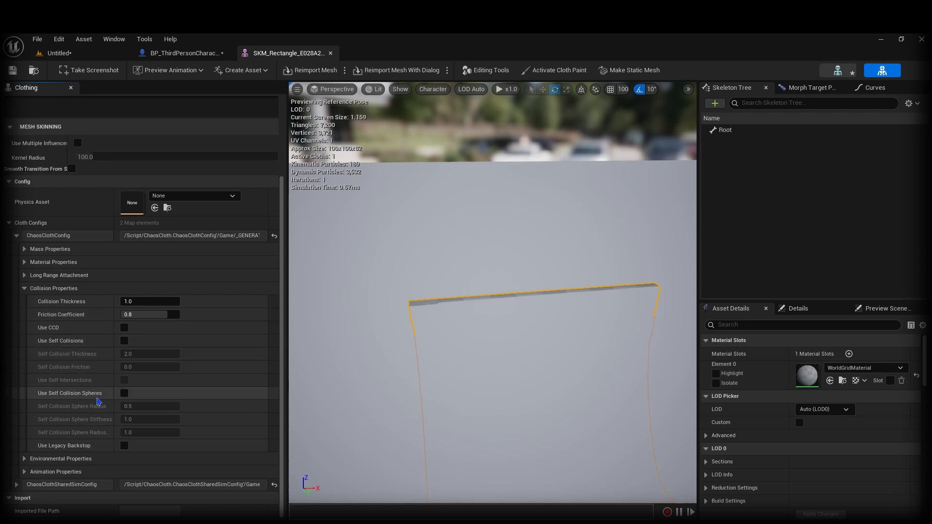
pyautogui.click(124, 394)
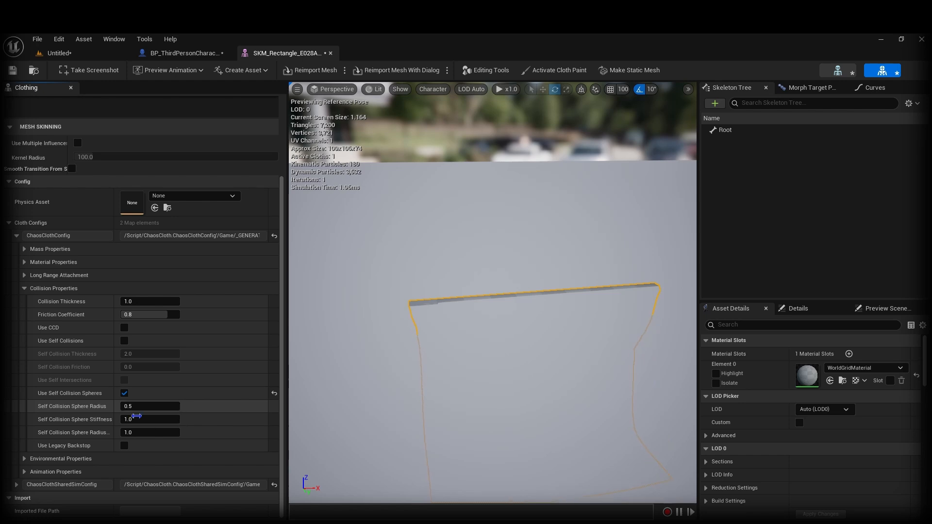
# Step: Set the simulation Iteration Count to 4 and save the cloth asset
pyautogui.click(24, 473)
pyautogui.scroll(-2, 25, 475)
pyautogui.scroll(-3, 39, 407)
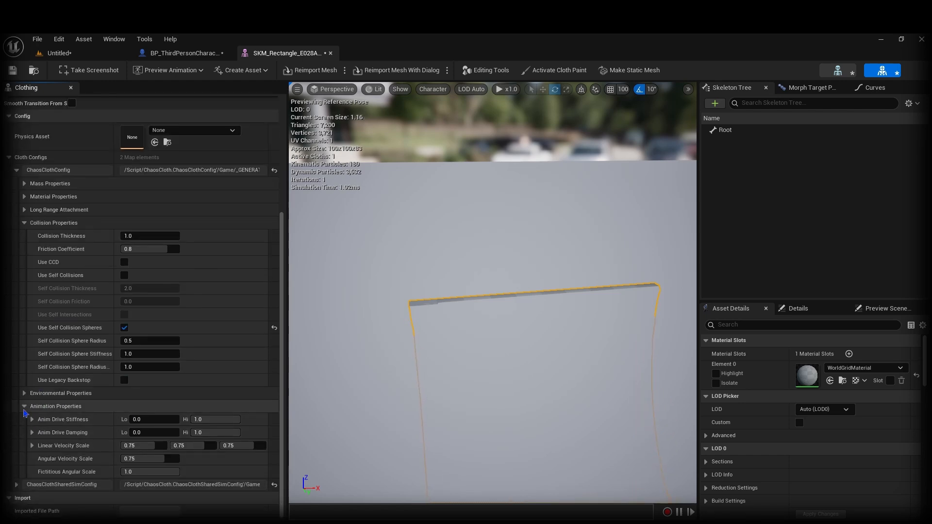
pyautogui.click(24, 409)
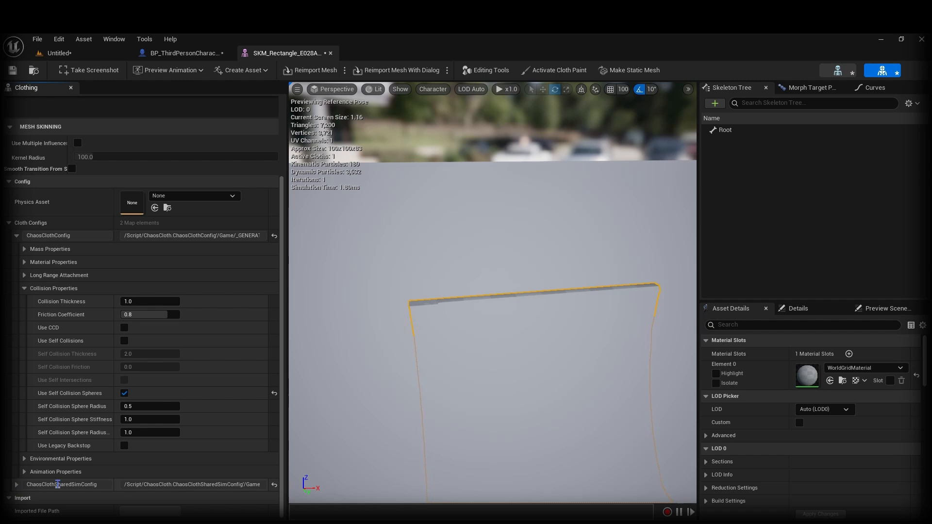
pyautogui.click(17, 484)
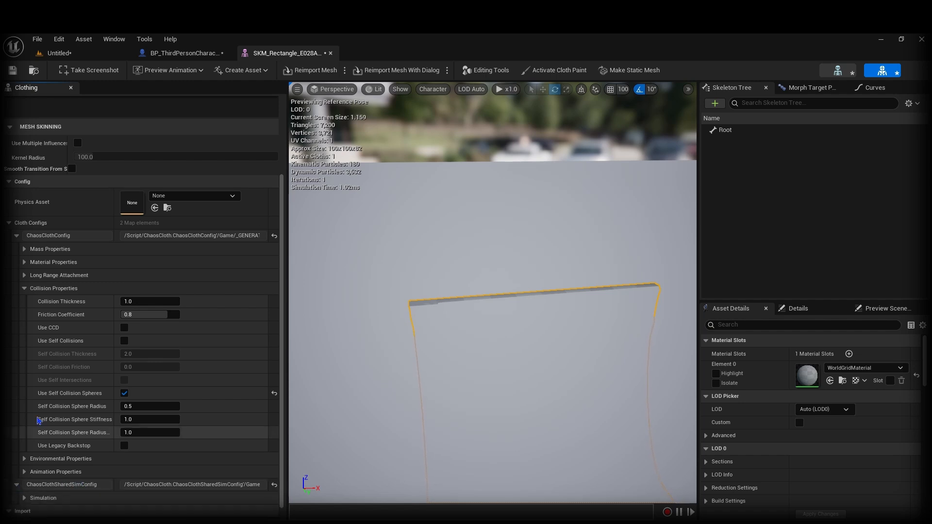
pyautogui.click(24, 485)
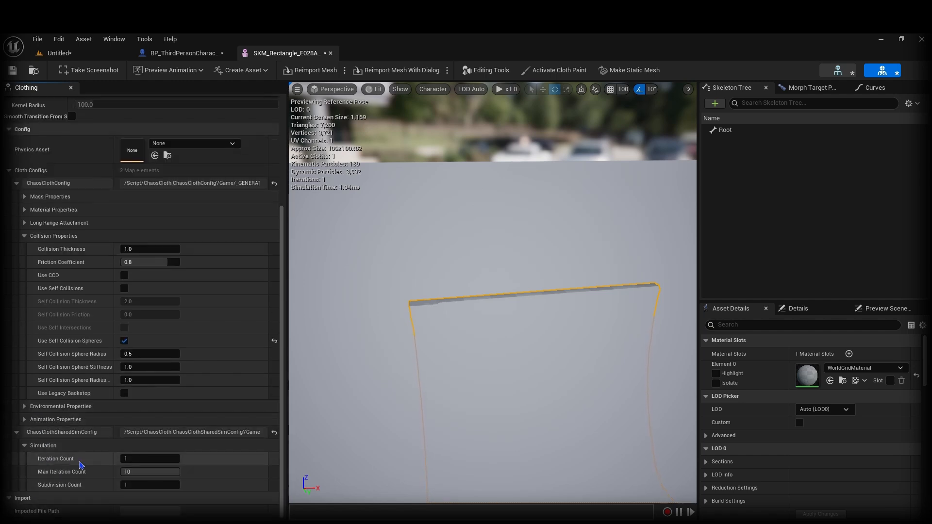
pyautogui.click(142, 458)
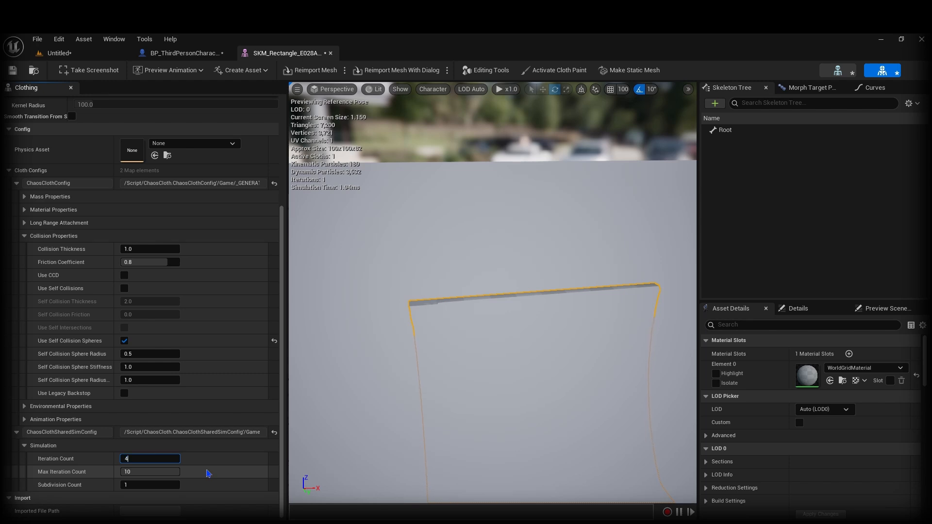
pyautogui.press('Tab')
pyautogui.press('Tab')
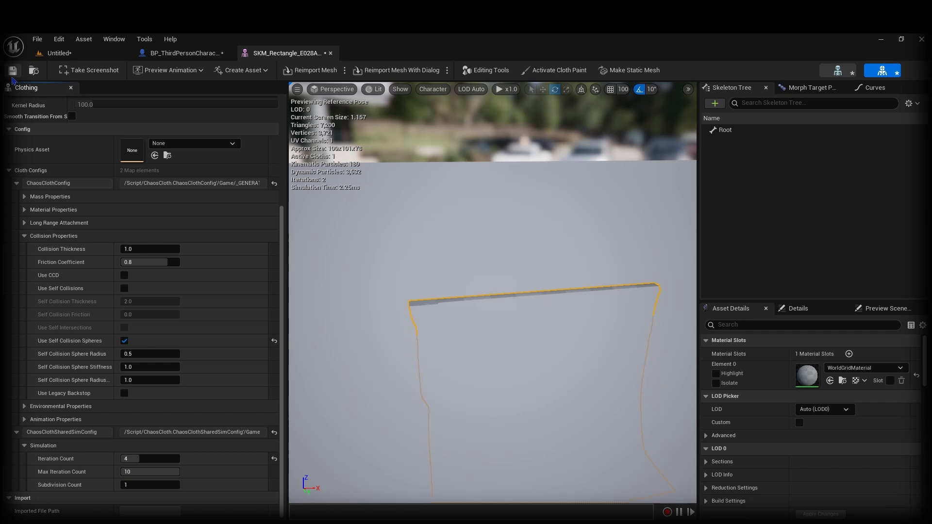
pyautogui.click(13, 71)
# Step: Set collision thickness and friction to 0.3, enable self collisions with its thickness, and save
pyautogui.scroll(3, 52, 311)
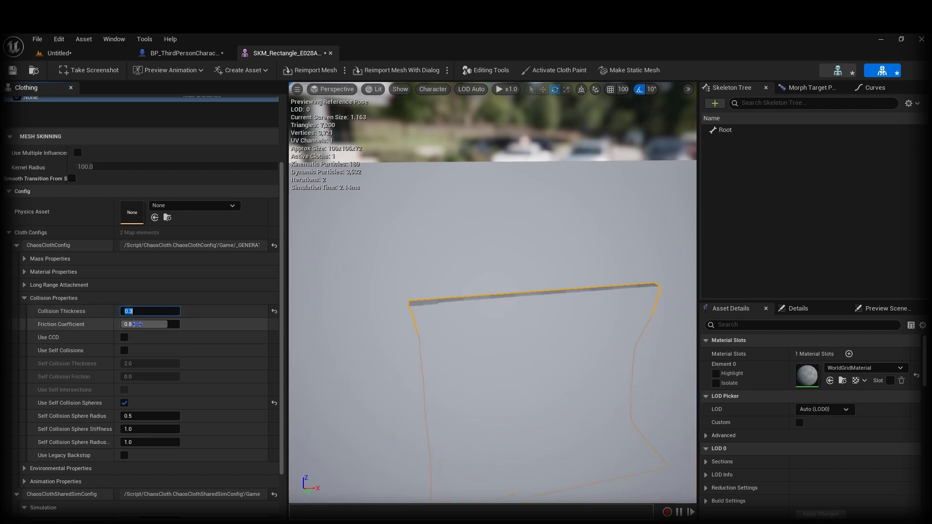
pyautogui.click(146, 324)
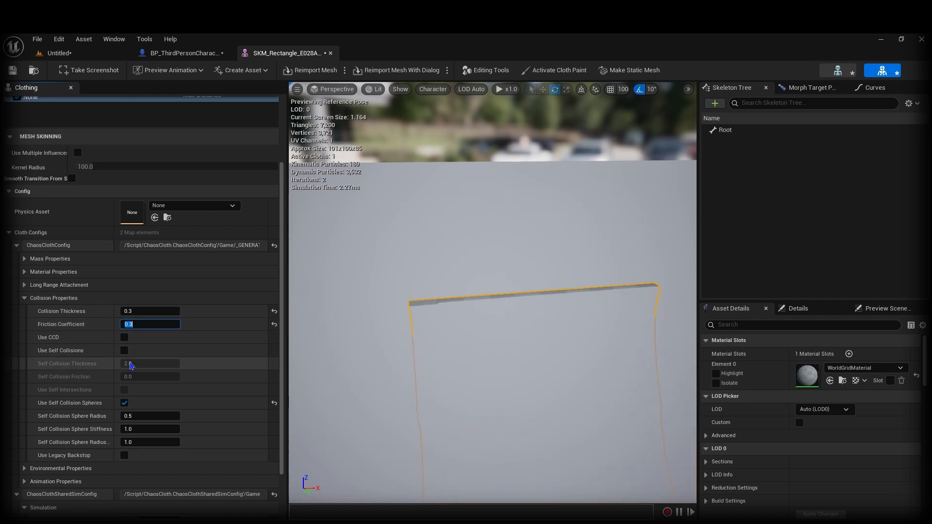
pyautogui.click(124, 351)
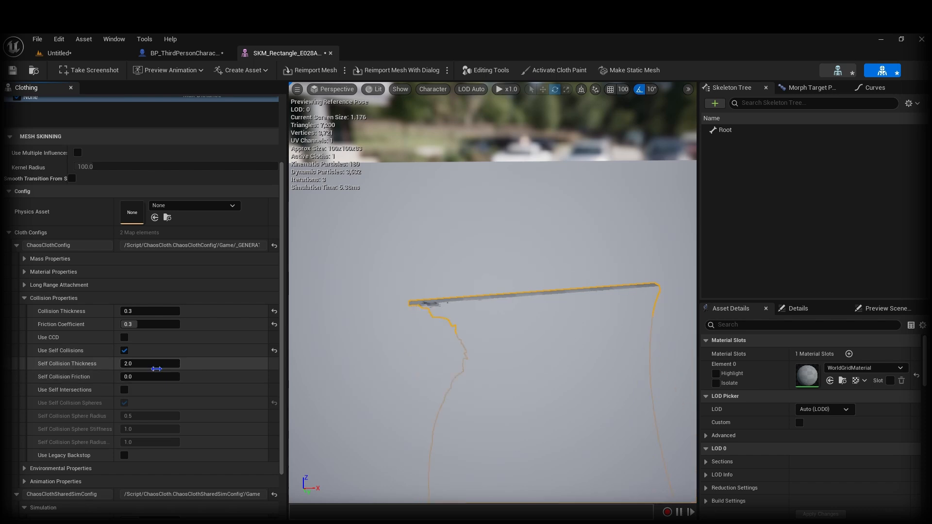
pyautogui.click(155, 365)
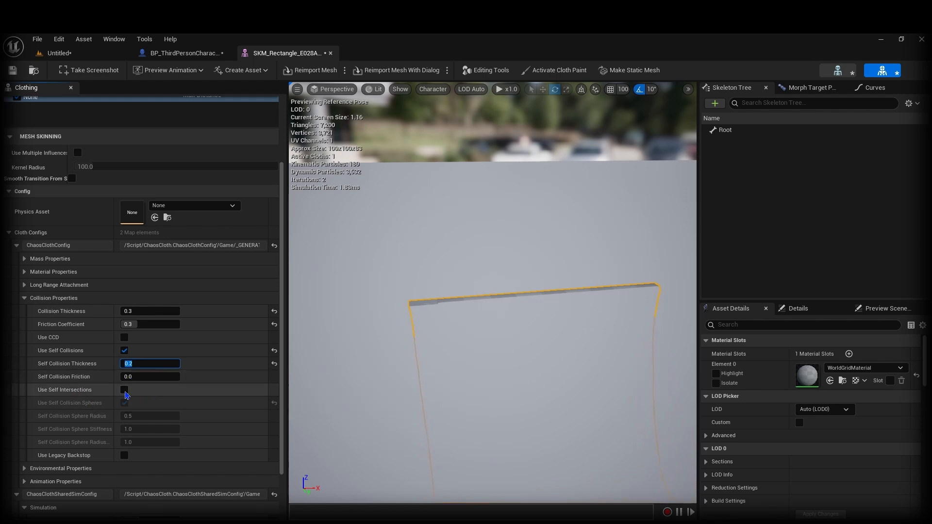
pyautogui.click(12, 70)
# Step: Back in the level, start Play From Here at a spot near the cloth
pyautogui.click(59, 53)
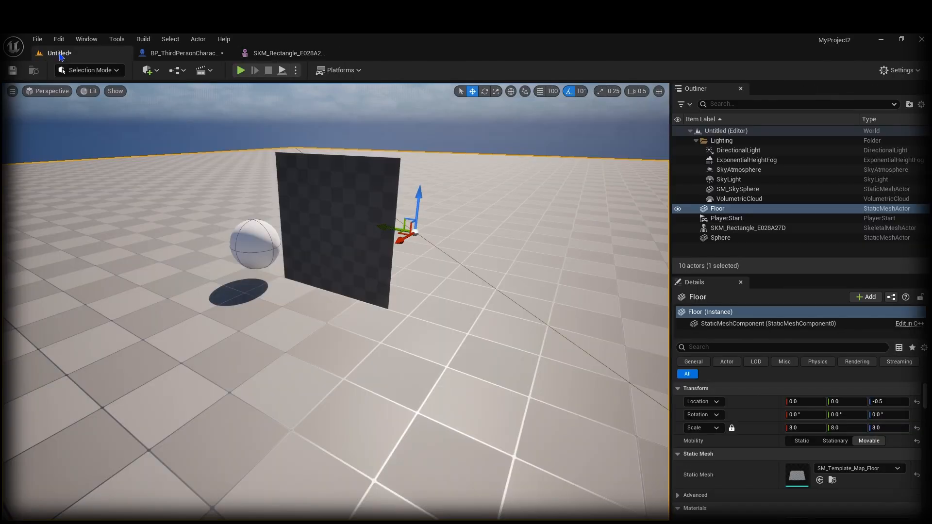
pyautogui.rightClick(366, 458)
pyautogui.click(388, 451)
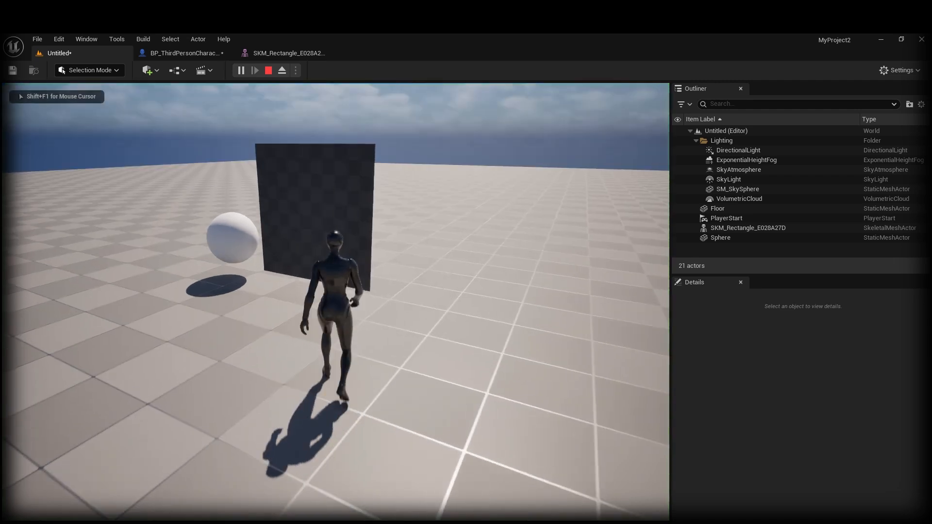
# Step: Walk the character into and through the hanging cloth, then back out again
pyautogui.press('w')
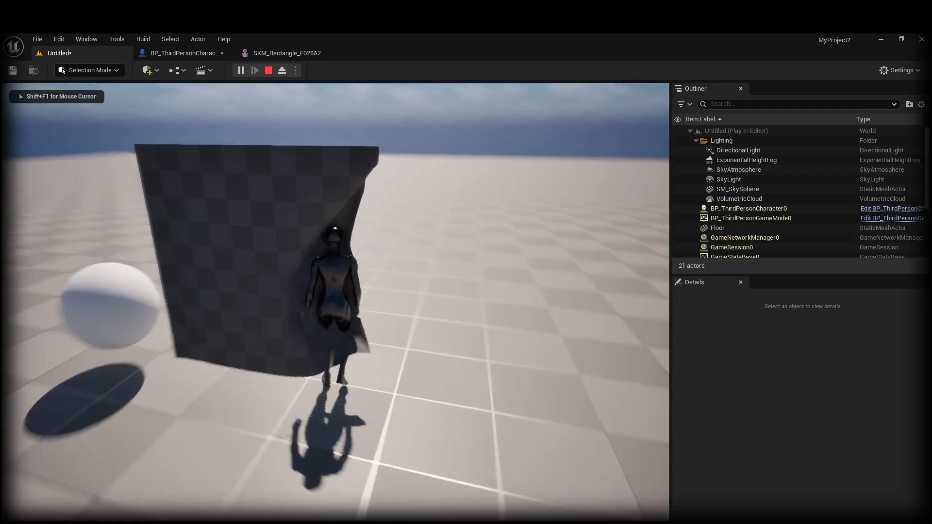
pyautogui.press('w')
pyautogui.press('d')
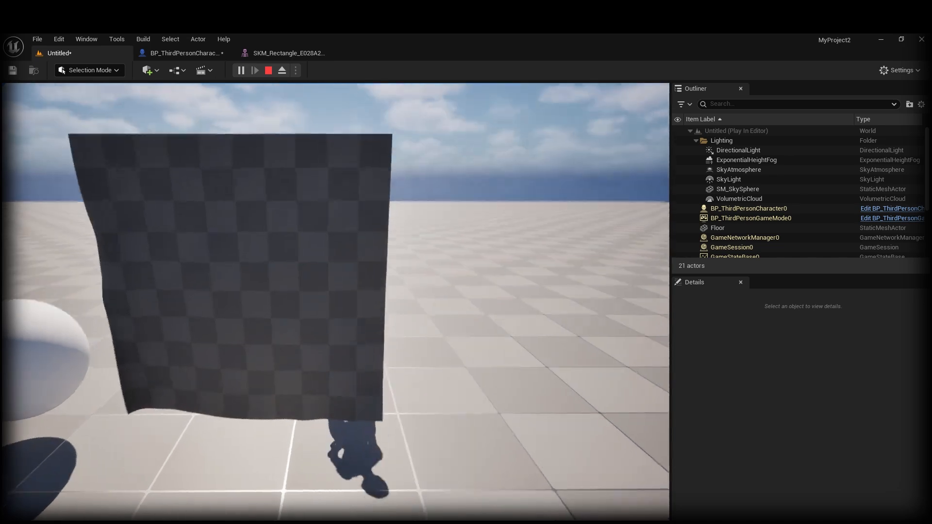
pyautogui.press('s')
pyautogui.press('a')
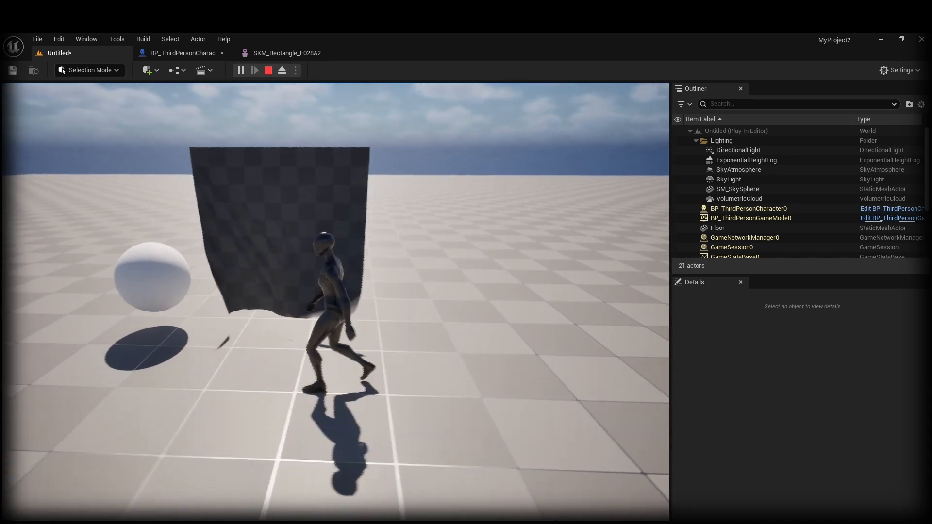
pyautogui.press('w')
pyautogui.press('w')
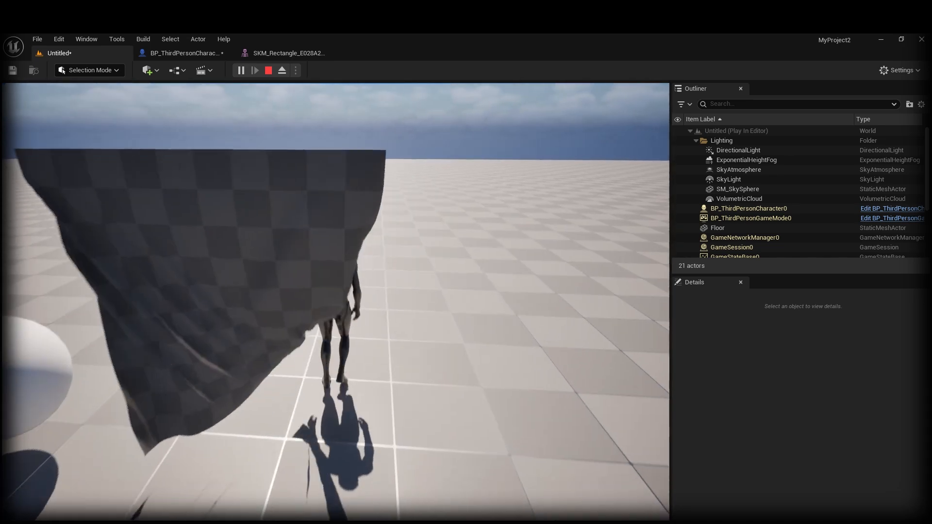
pyautogui.press('s')
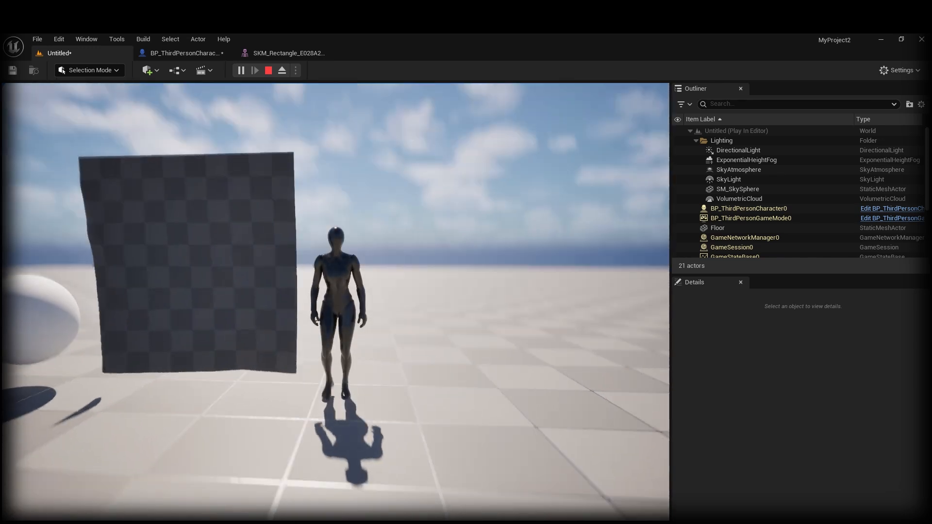
pyautogui.press('a')
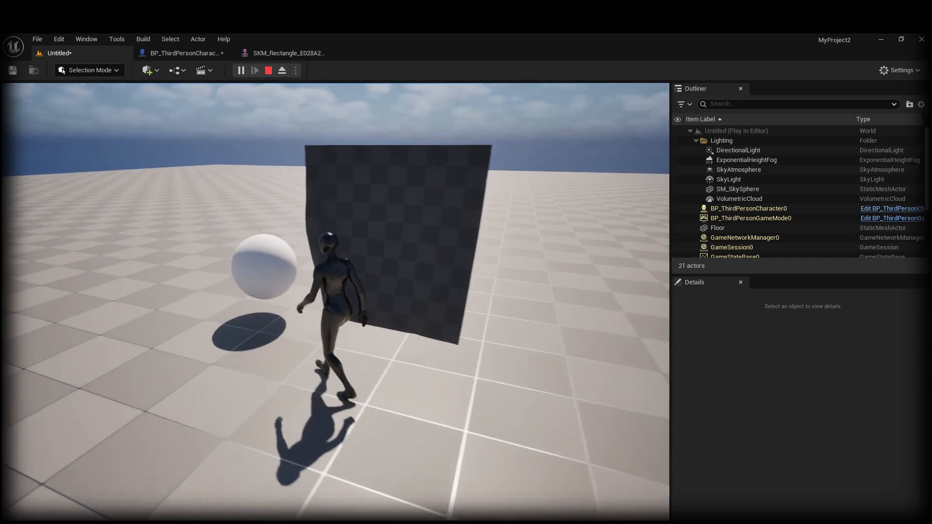
pyautogui.press('w')
# Step: Circle the character past the cloth's left edge and behind it, then end play with Esc
pyautogui.press('a')
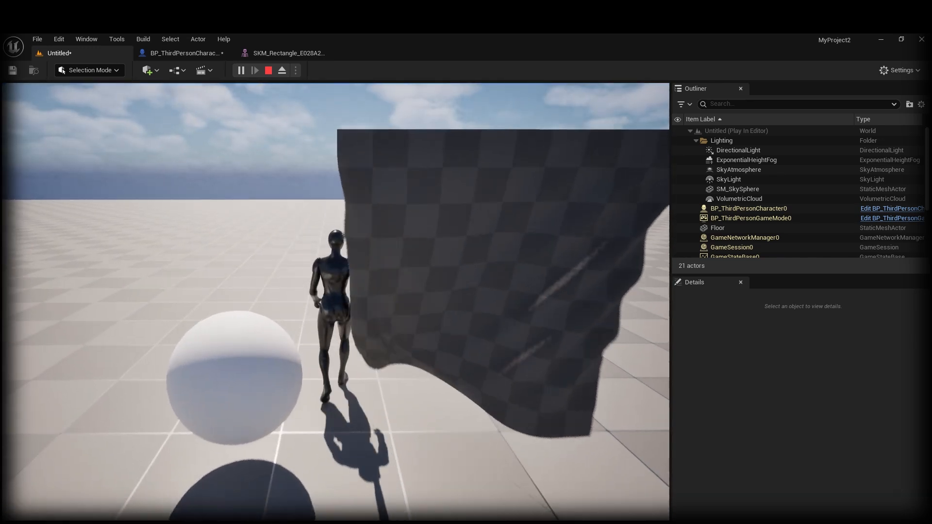
pyautogui.press('d')
pyautogui.press('s')
pyautogui.press('s')
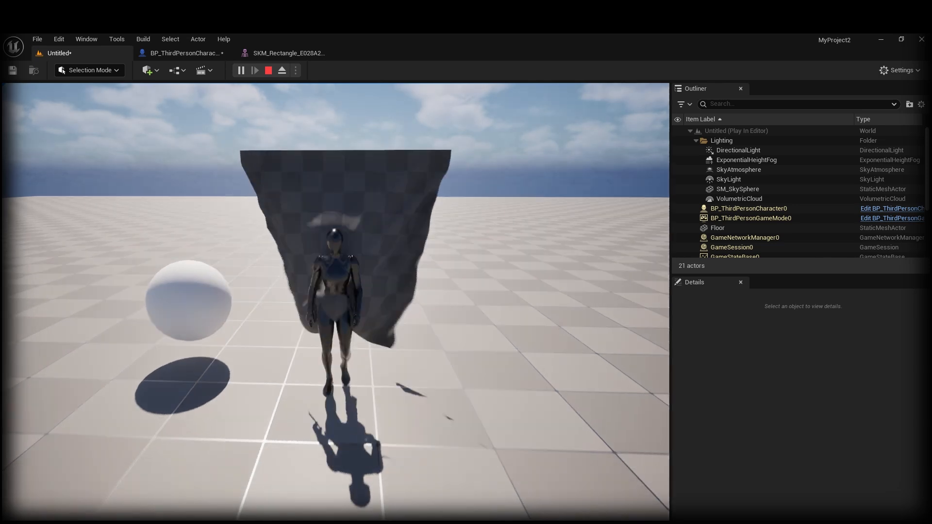
pyautogui.press('w')
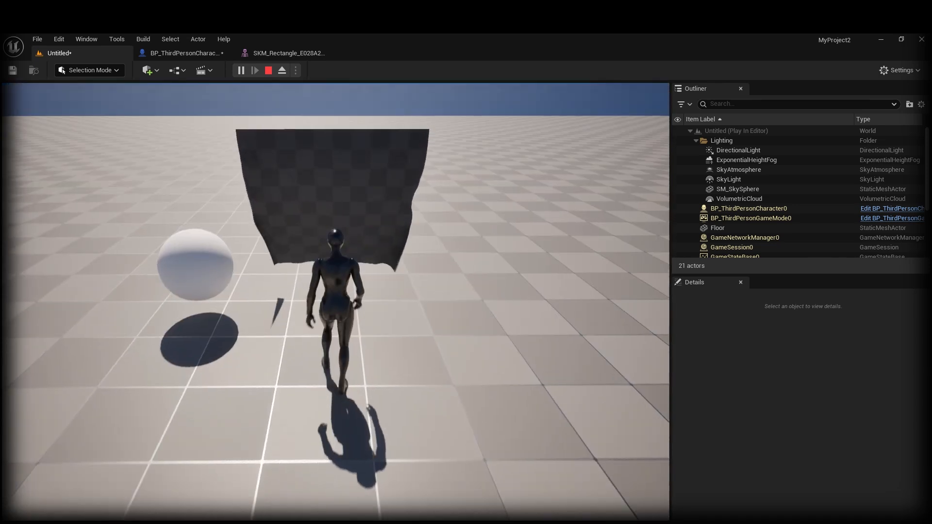
pyautogui.press('s')
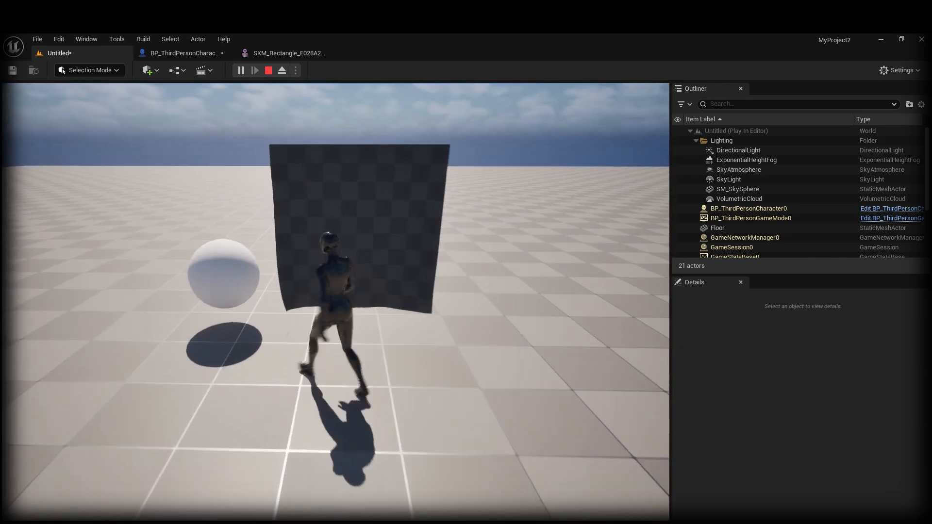
pyautogui.press('w')
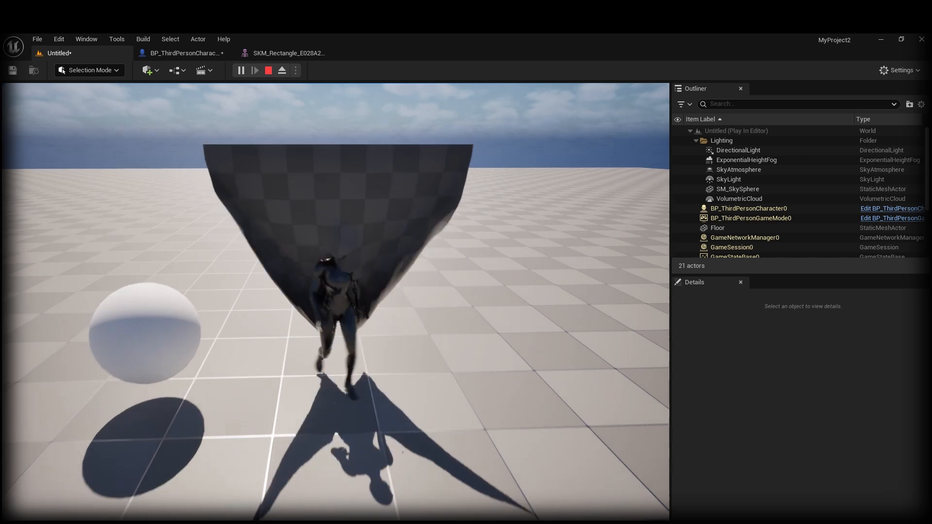
pyautogui.press('Escape')
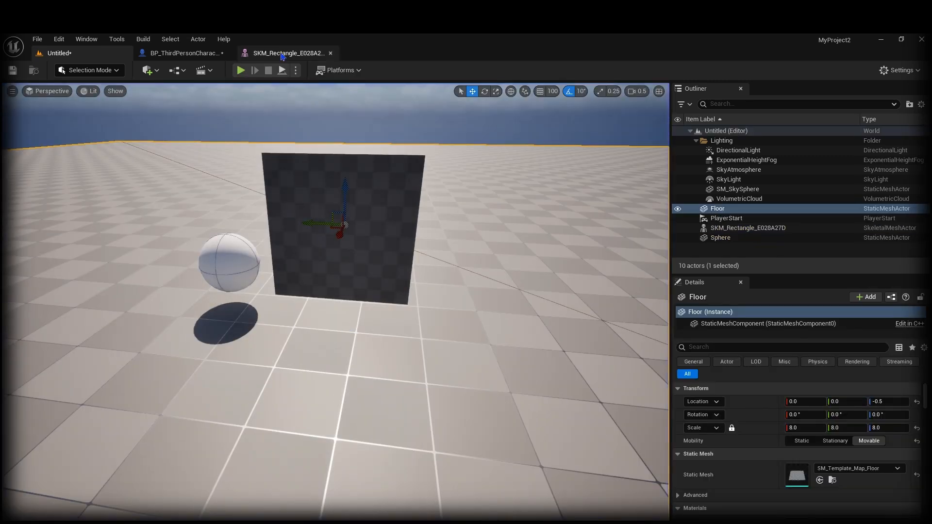
pyautogui.click(180, 53)
pyautogui.click(291, 54)
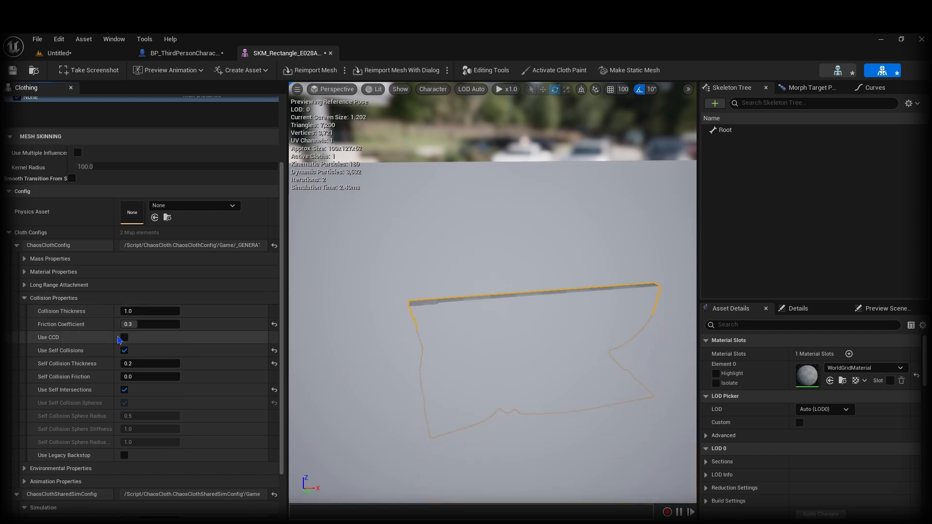
pyautogui.click(58, 53)
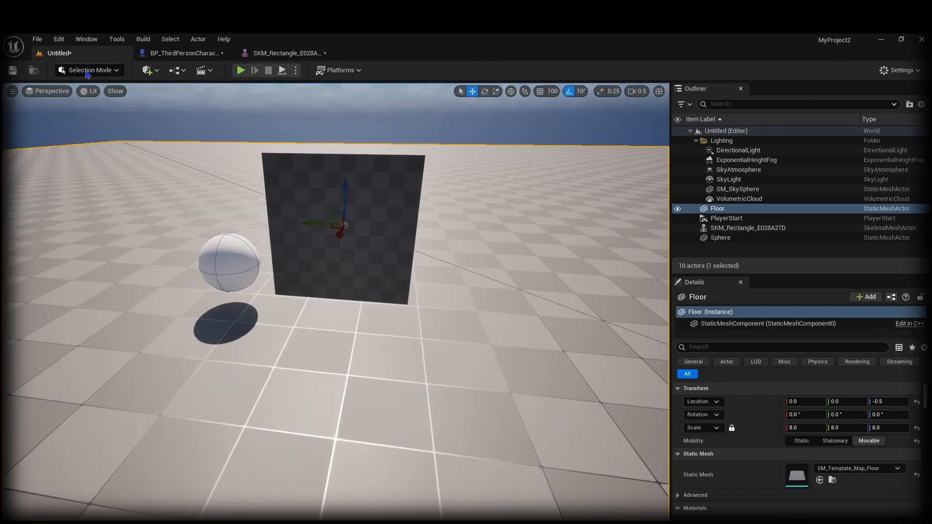
pyautogui.rightClick(356, 132)
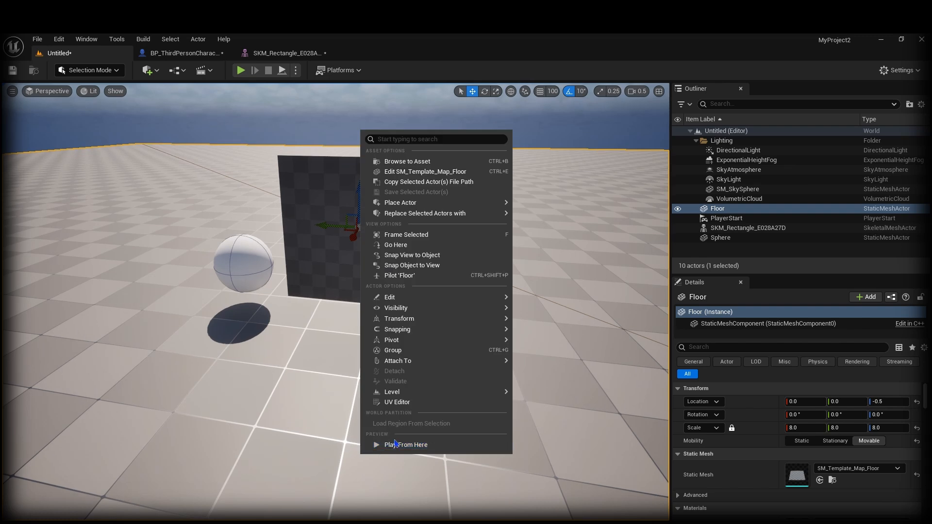
pyautogui.click(384, 445)
pyautogui.press('d')
pyautogui.press('w')
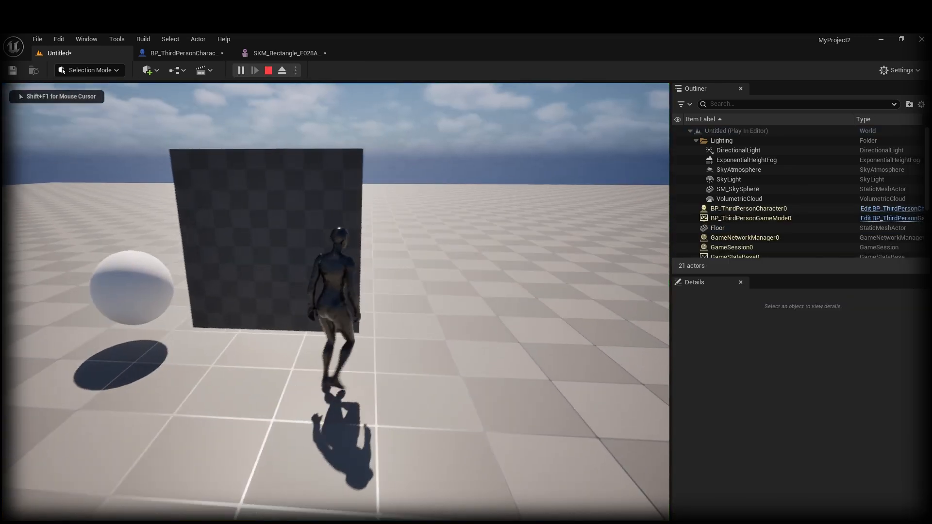
pyautogui.press('w')
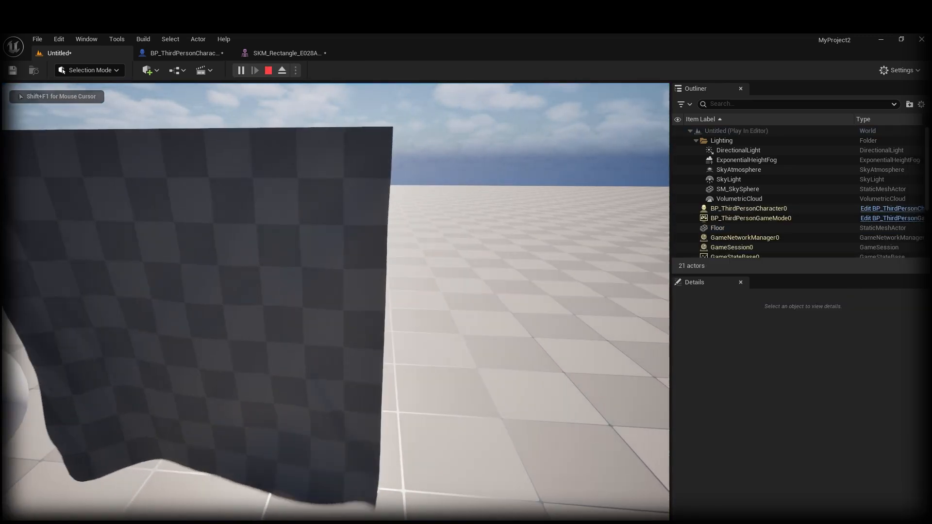
pyautogui.press('s')
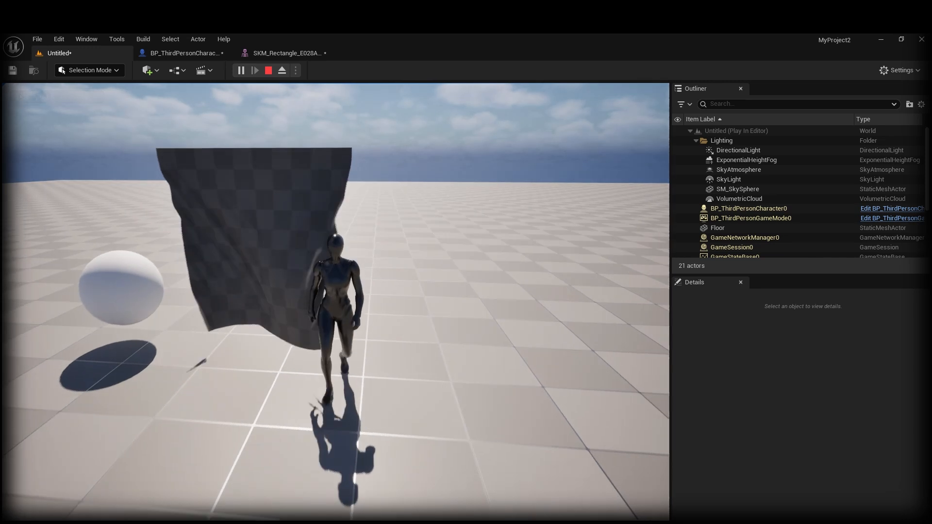
pyautogui.press('w')
pyautogui.press('w')
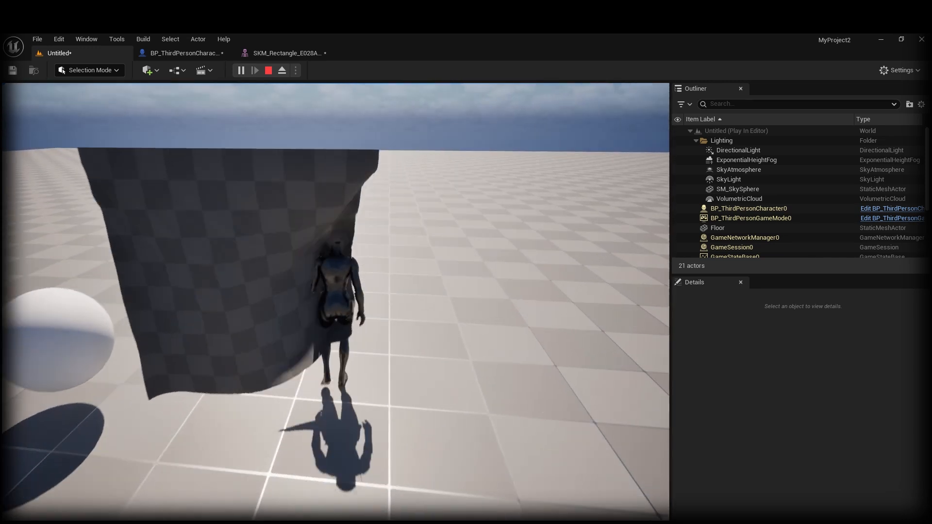
pyautogui.press('d')
pyautogui.press('Escape')
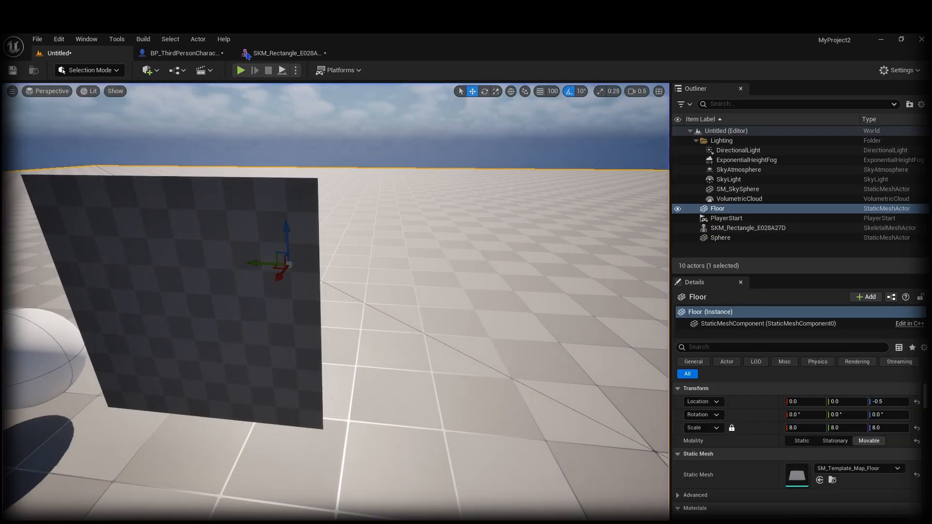
# Step: In the cloth mesh editor, adjust the cloth simulation Iteration Count
pyautogui.click(291, 54)
pyautogui.scroll(-4, 126, 413)
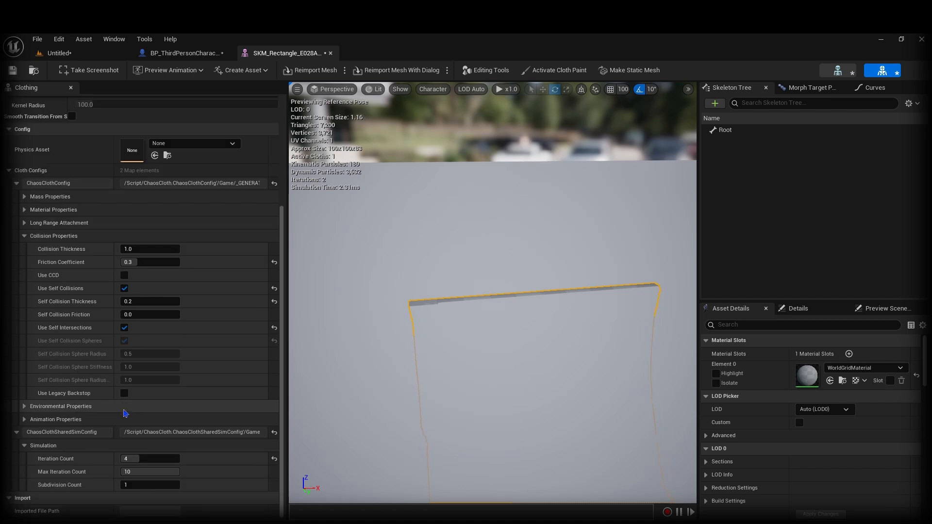
pyautogui.click(144, 456)
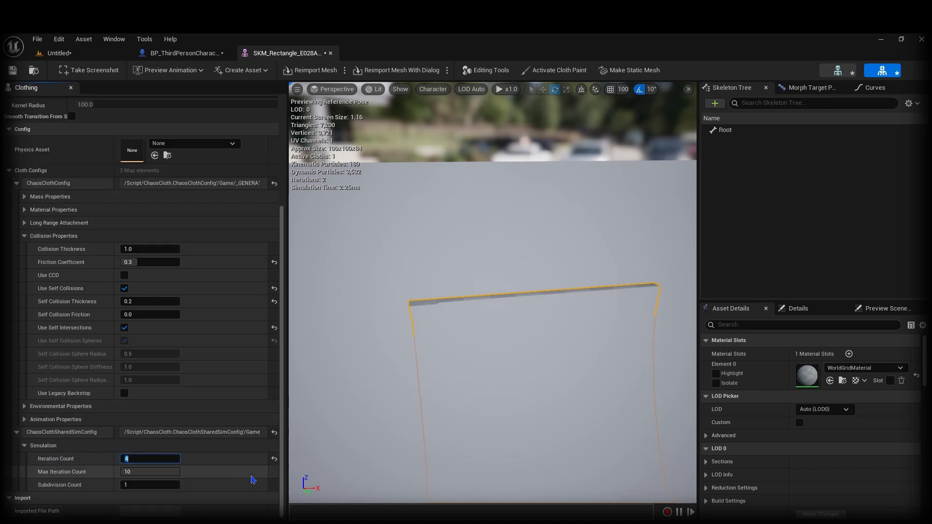
# Step: Back in the level, face the cloth and start playing from that spot
pyautogui.click(91, 55)
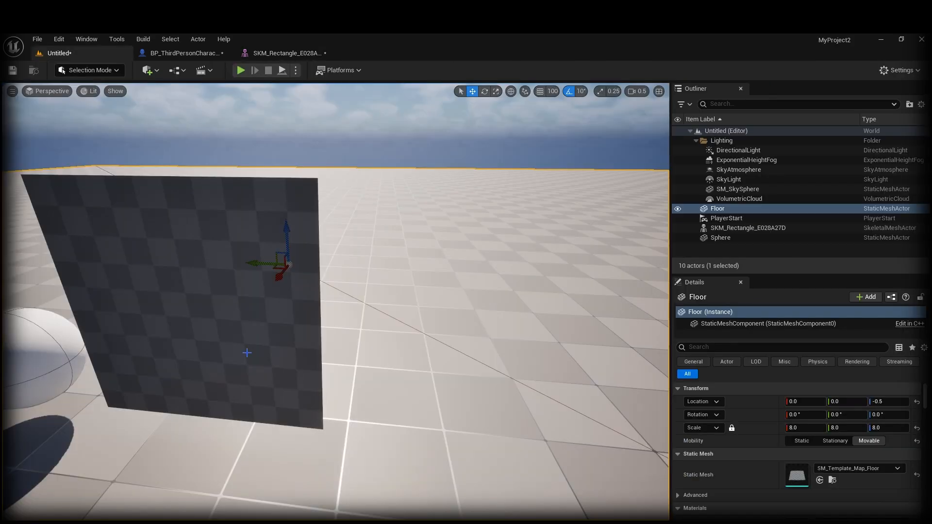
pyautogui.moveTo(238, 475)
pyautogui.mouseDown(button='right')
pyautogui.moveTo(228, 486)
pyautogui.moveTo(237, 476)
pyautogui.mouseUp(button='right')
pyautogui.click(283, 469)
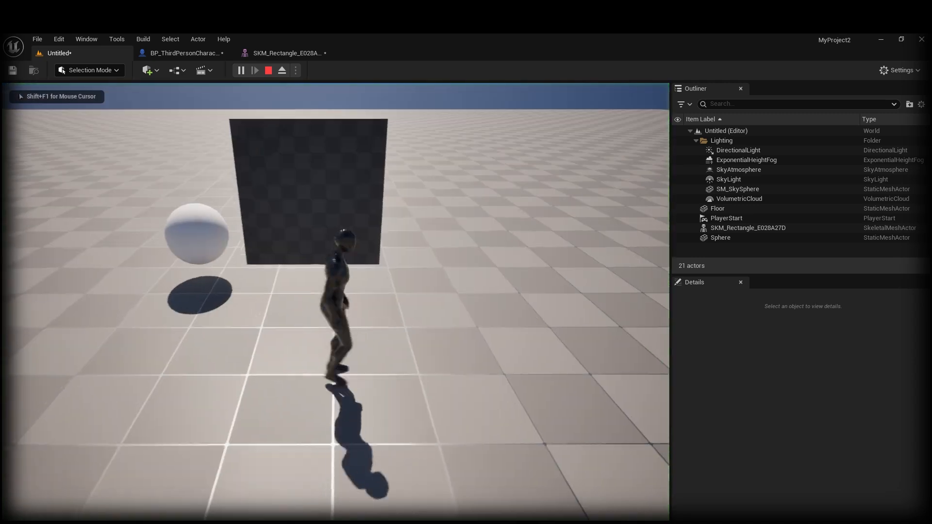
# Step: Walk the character into the cloth, around its left edge and behind it toward the sphere
pyautogui.press('w')
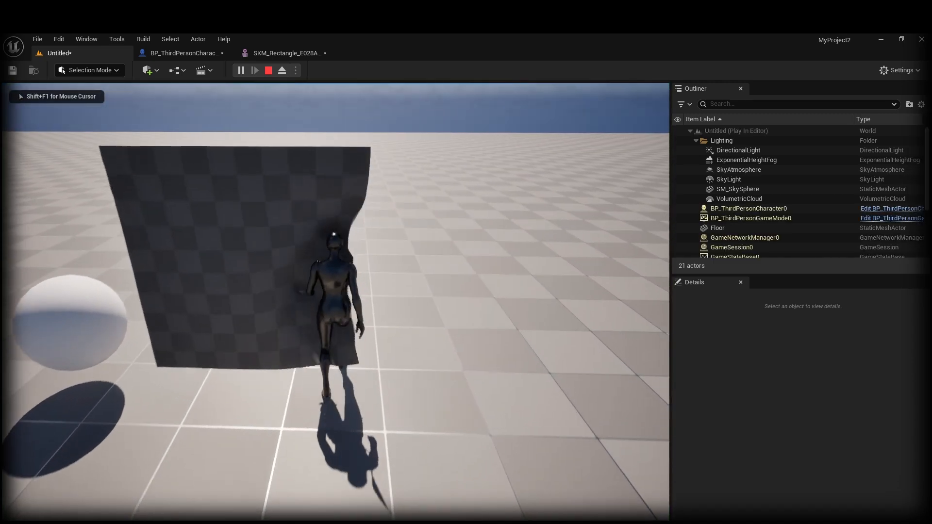
pyautogui.press('s')
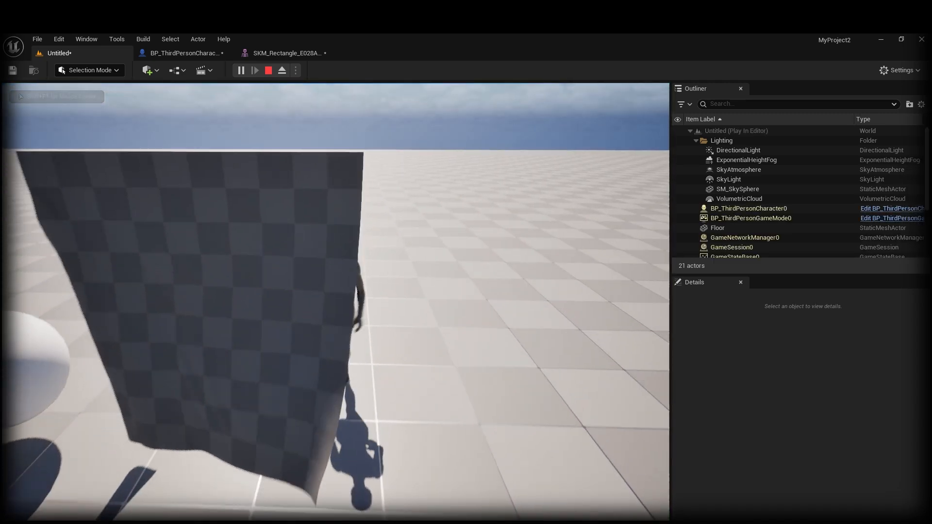
pyautogui.press('w')
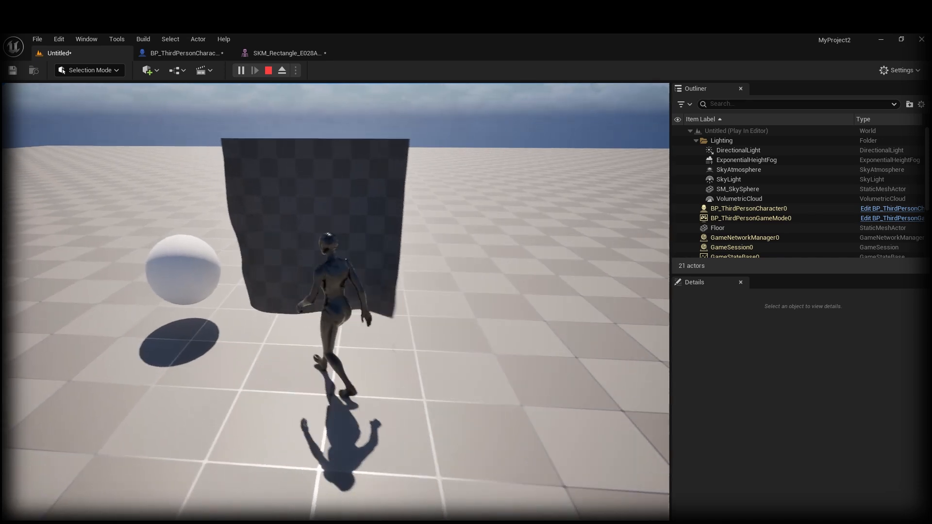
pyautogui.press('w')
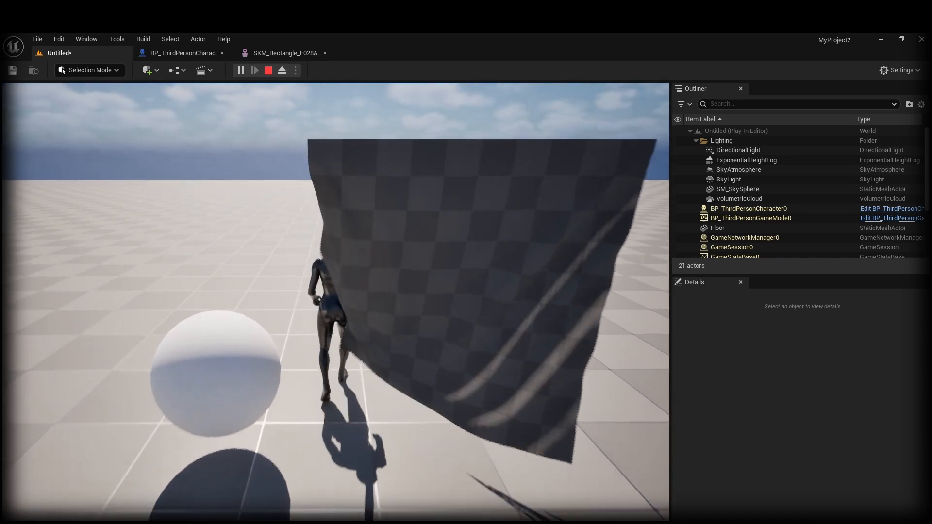
pyautogui.press('d')
pyautogui.press('s')
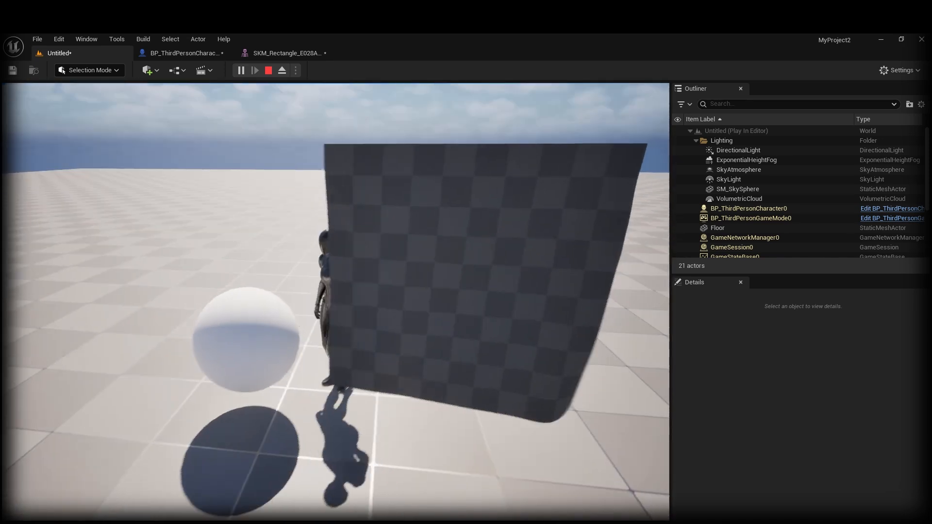
pyautogui.press('a')
pyautogui.press('s')
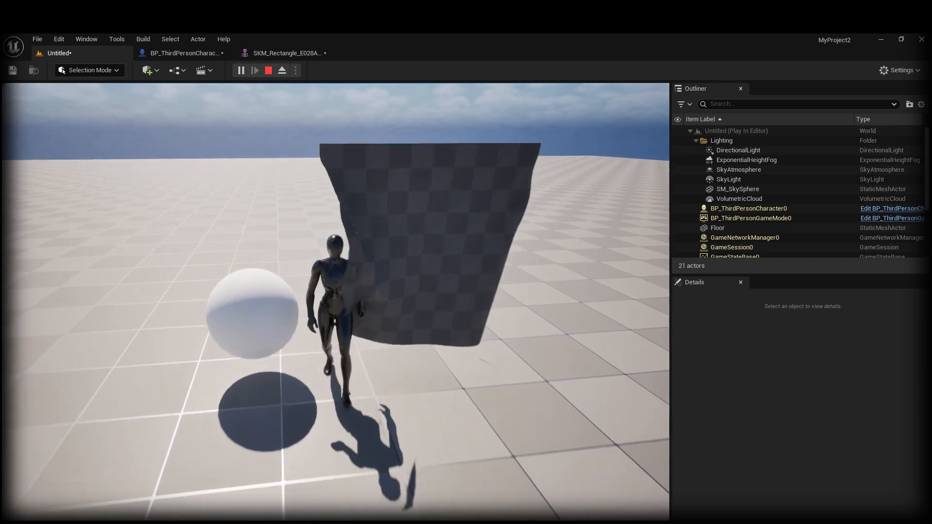
pyautogui.press('d')
pyautogui.press('d')
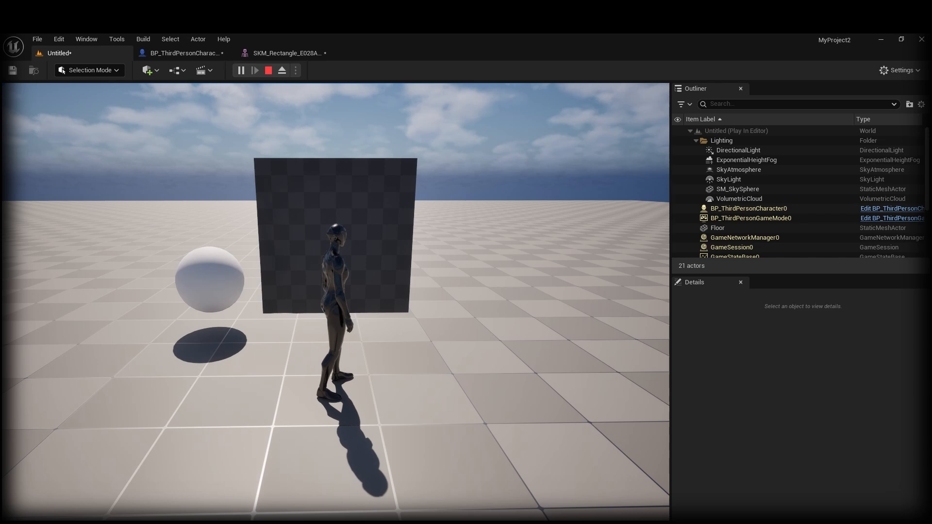
pyautogui.press('s')
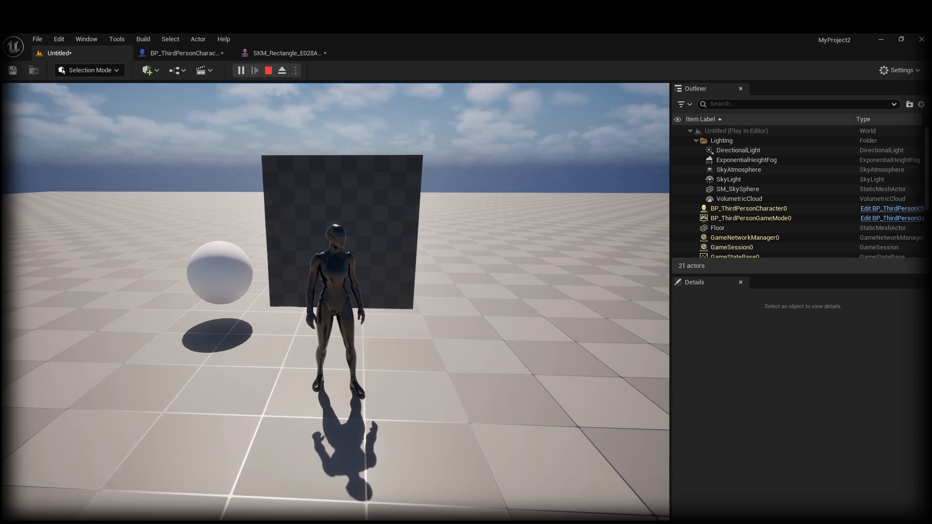
# Step: Push the character forward and sideways through the cloth, then stop play with Esc
pyautogui.press('w')
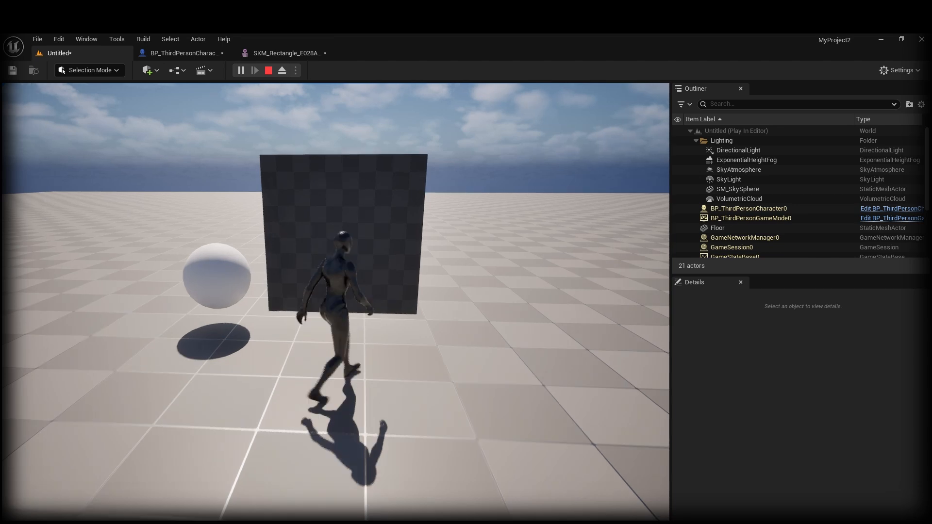
pyautogui.press('a')
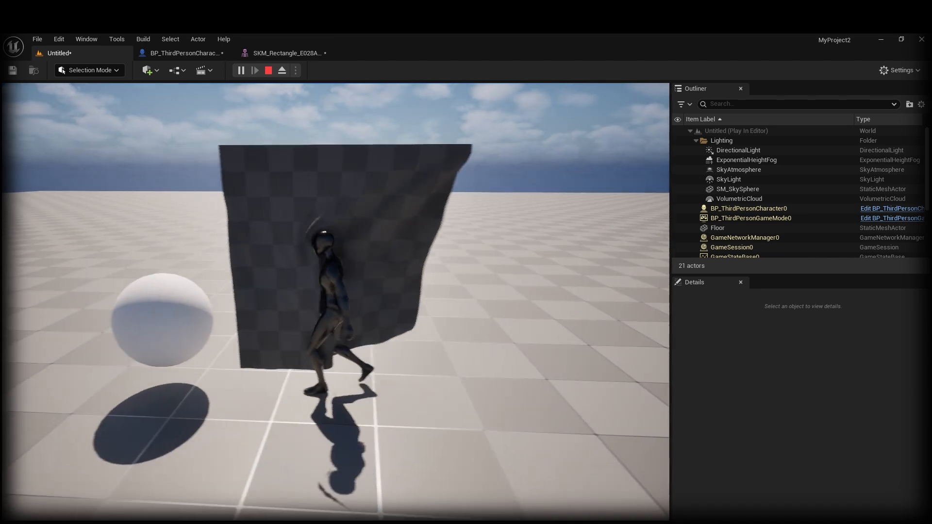
pyautogui.press('d')
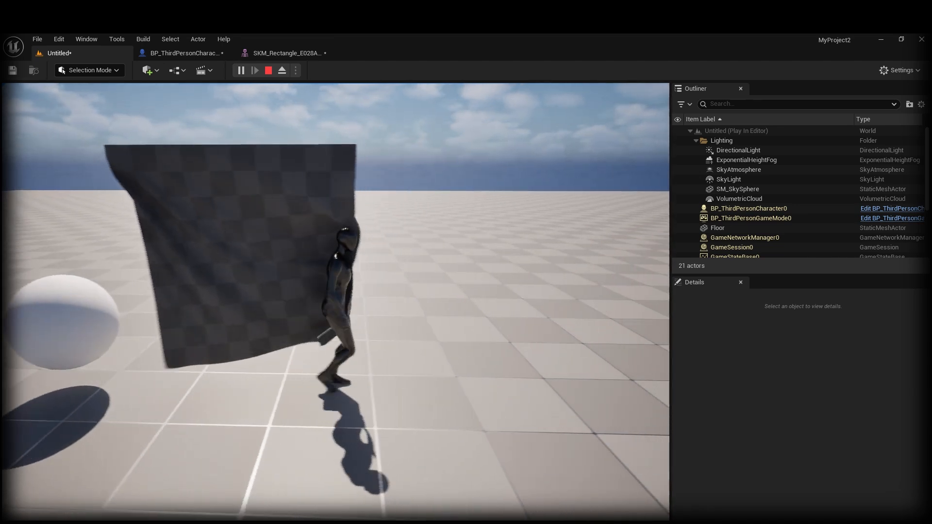
pyautogui.press('a')
pyautogui.press('s')
pyautogui.press('a')
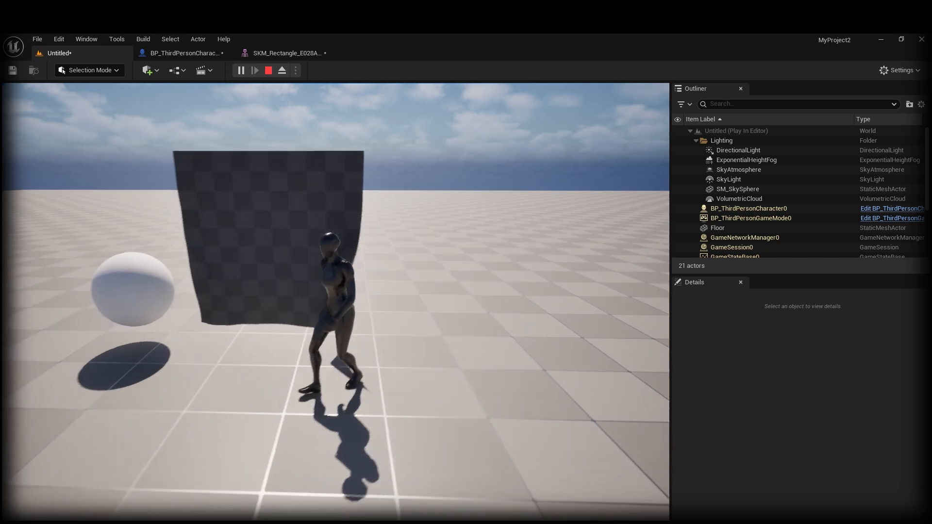
pyautogui.press('w')
pyautogui.press('d')
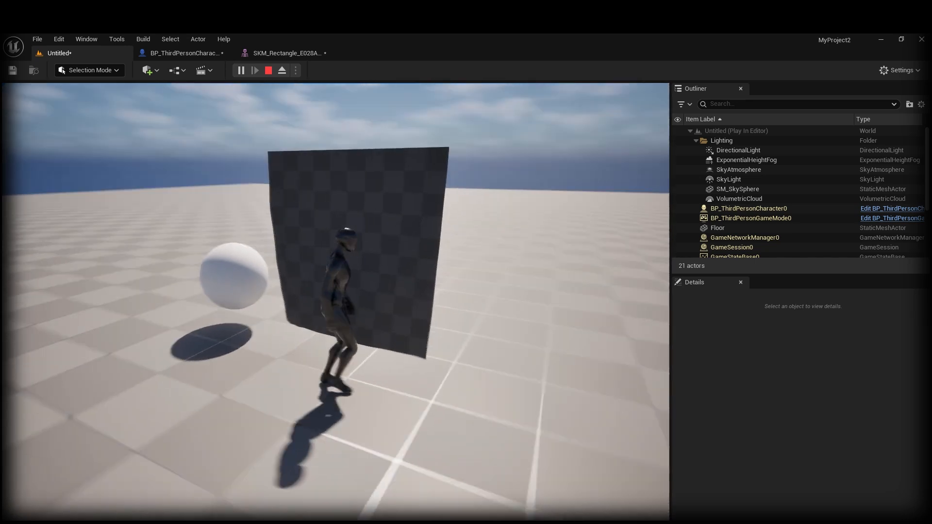
pyautogui.press('s')
pyautogui.press('w')
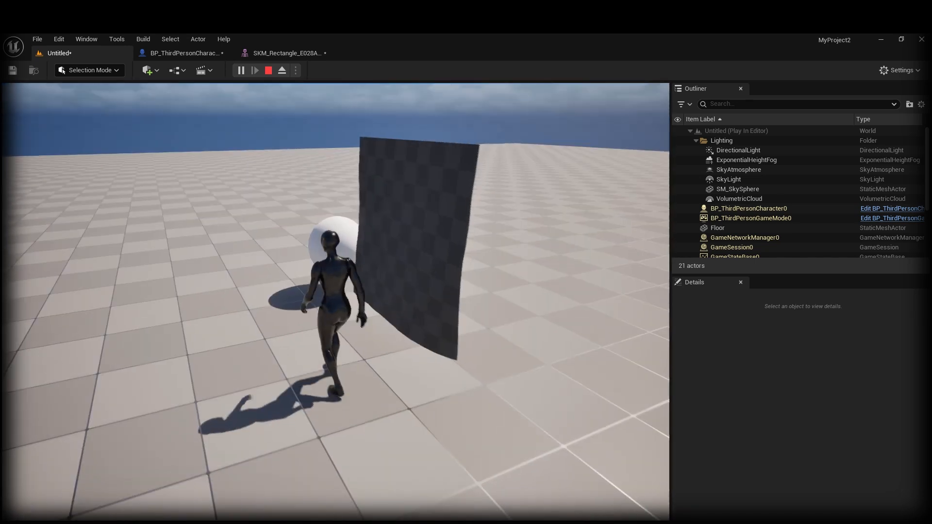
pyautogui.press('Escape')
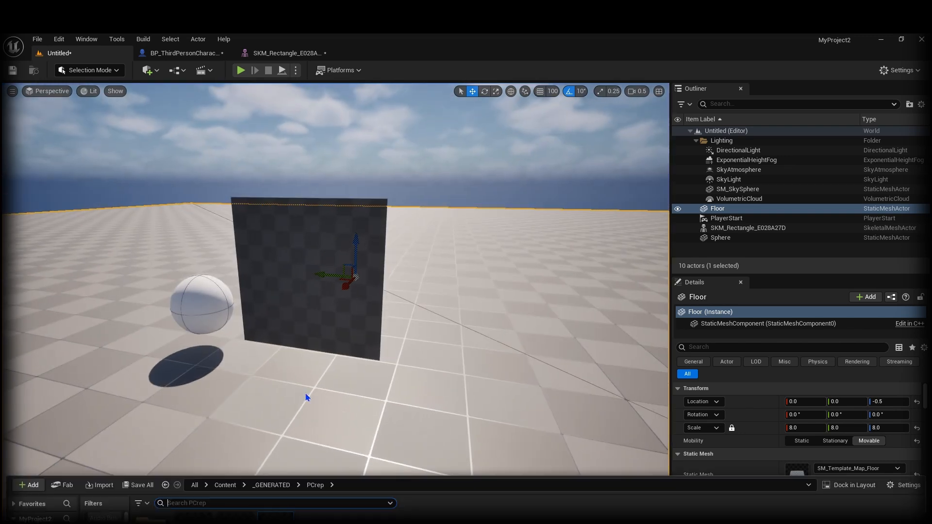
# Step: From the Content Drawer, add a new Material named Cloth2sided and open it in the material editor
pyautogui.hotkey('ctrl', 'space')
pyautogui.rightClick(348, 443)
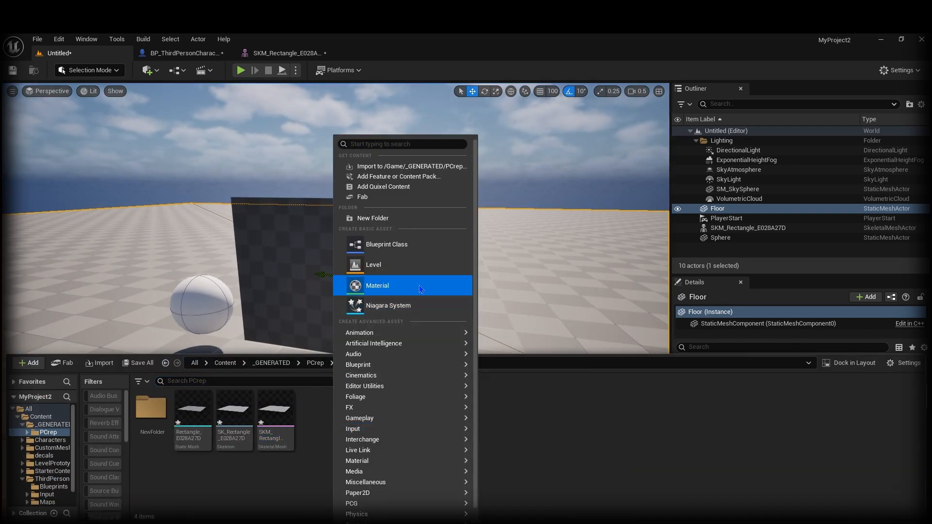
pyautogui.click(383, 285)
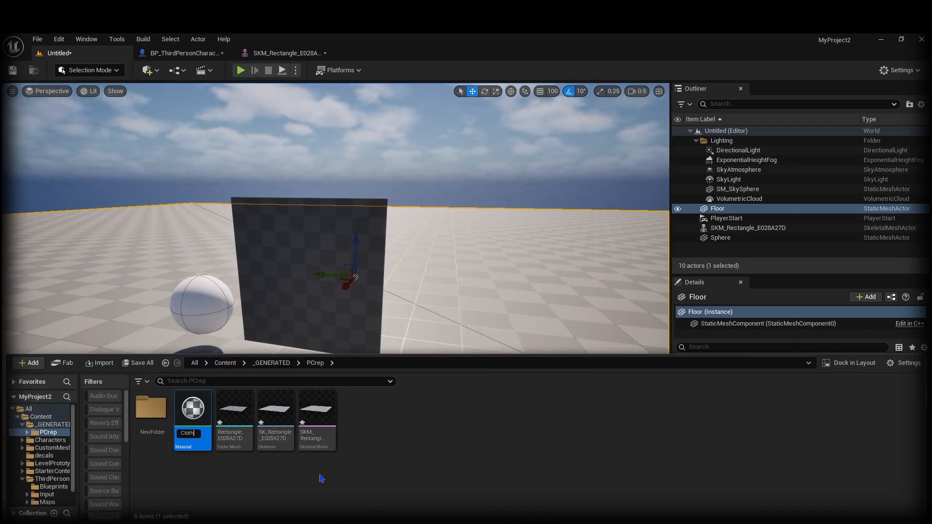
pyautogui.write('Cloth2sid')
pyautogui.press('Return')
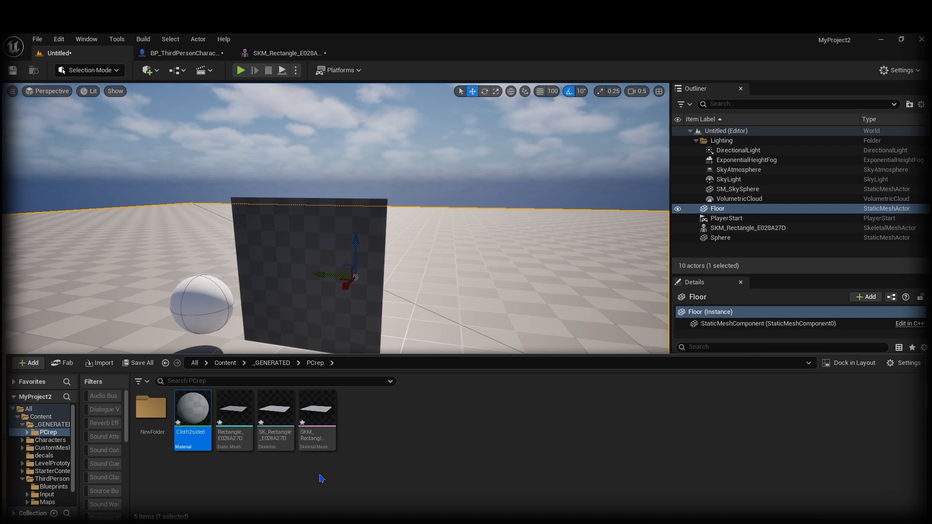
pyautogui.doubleClick(194, 417)
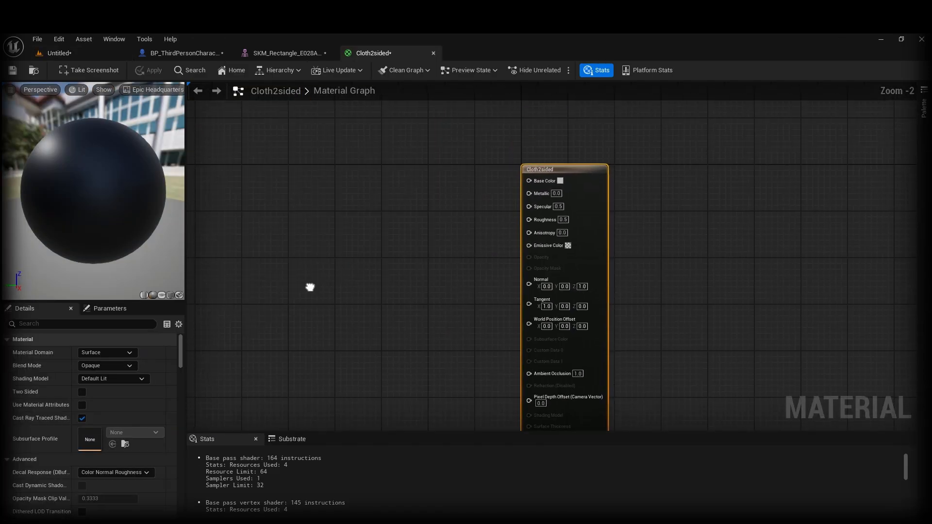
# Step: Try a constant colour node on Base Color, then delete it and move the result node
pyautogui.click(358, 160)
pyautogui.moveTo(430, 172); pyautogui.dragTo(530, 180)
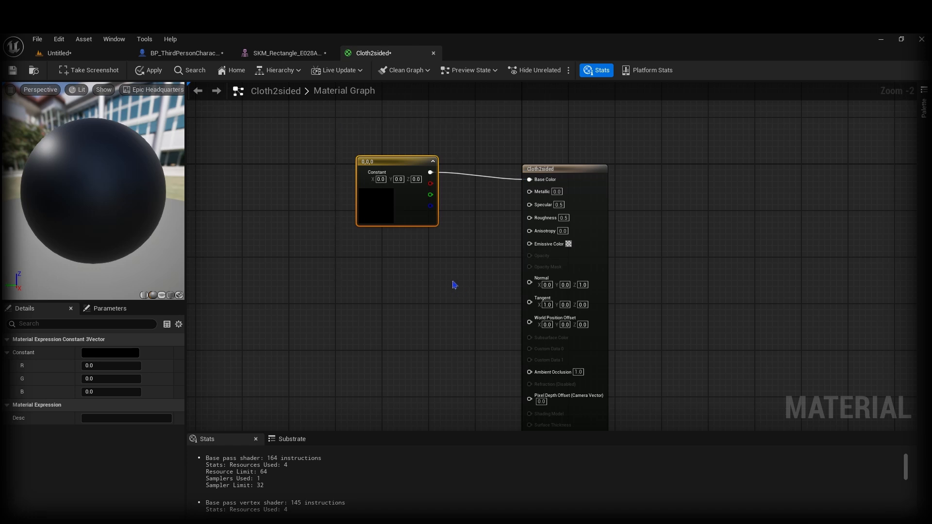
pyautogui.press('Delete')
pyautogui.moveTo(596, 183); pyautogui.dragTo(460, 158)
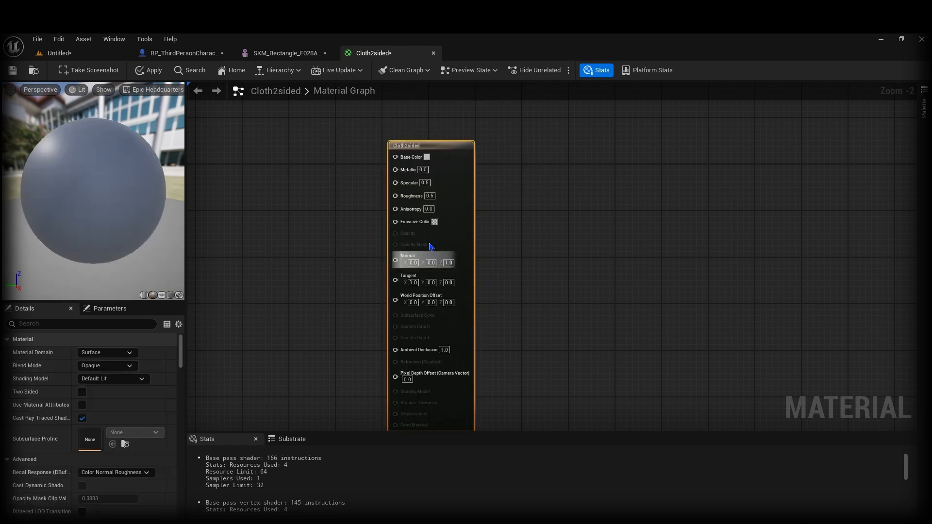
# Step: Set the material's Base Color to a light grey in the Color Picker
pyautogui.click(428, 162)
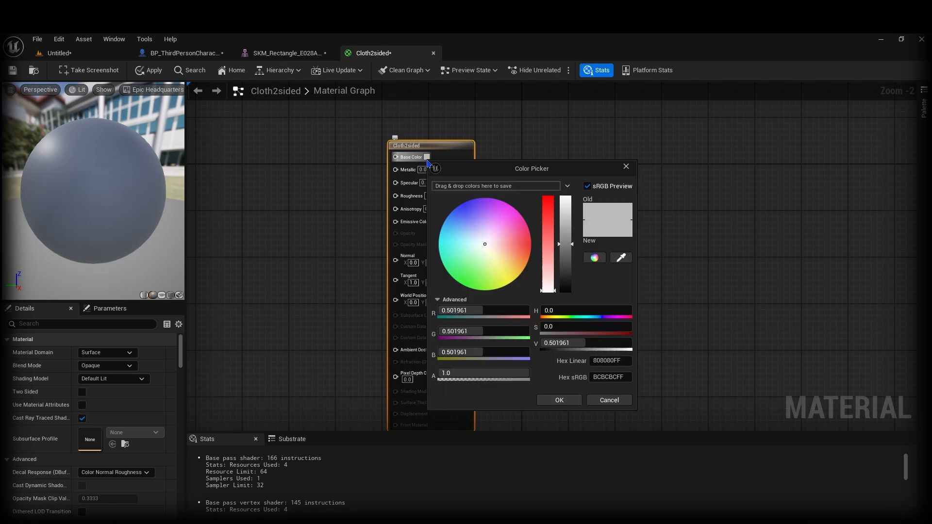
pyautogui.moveTo(573, 267); pyautogui.dragTo(567, 222)
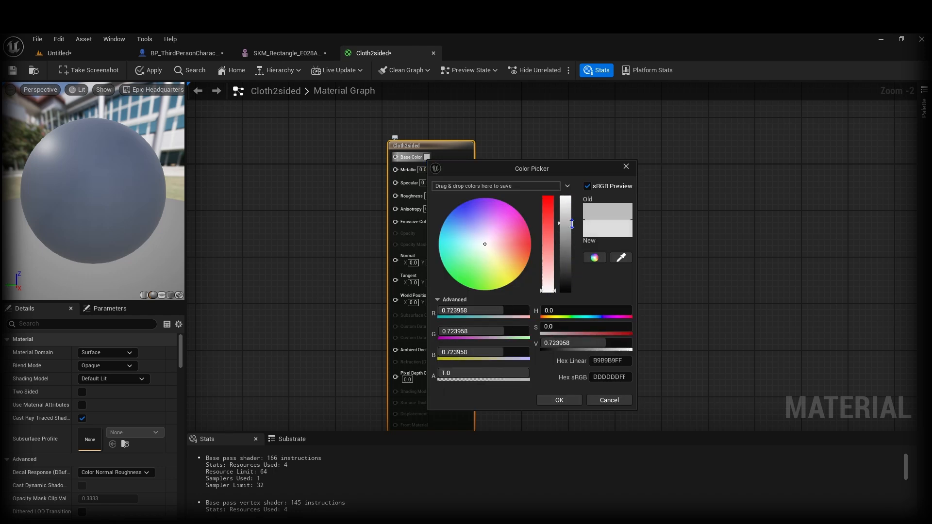
pyautogui.click(559, 400)
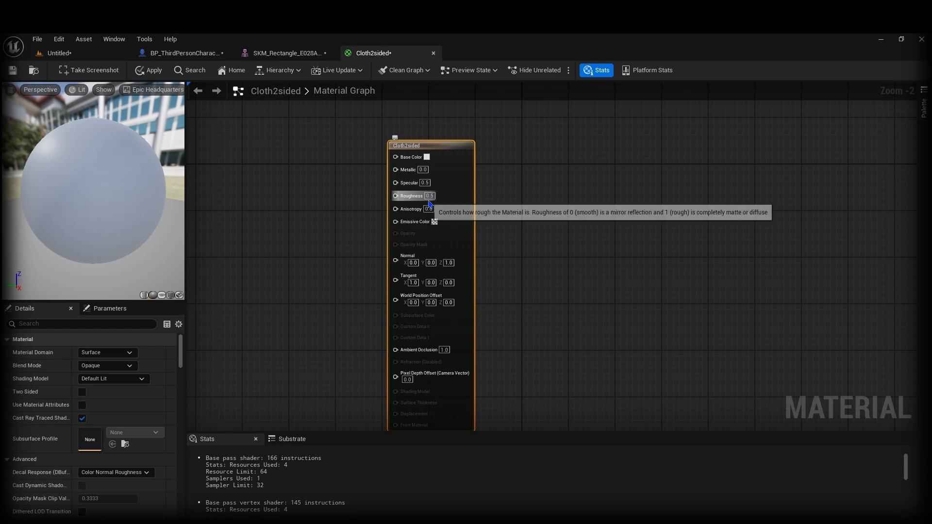
# Step: Set Roughness to 0.2 and Specular to 1.0
pyautogui.click(428, 196)
pyautogui.write('0.2')
pyautogui.press('Return')
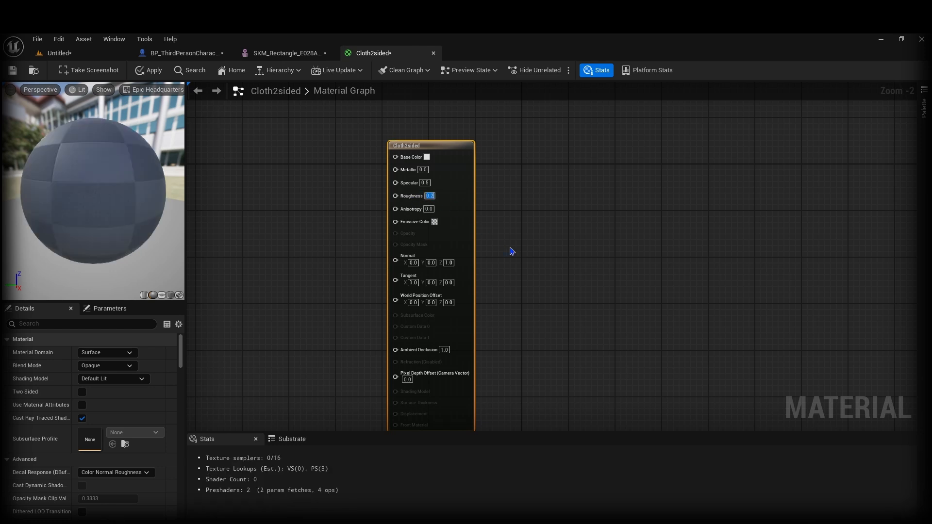
pyautogui.click(425, 183)
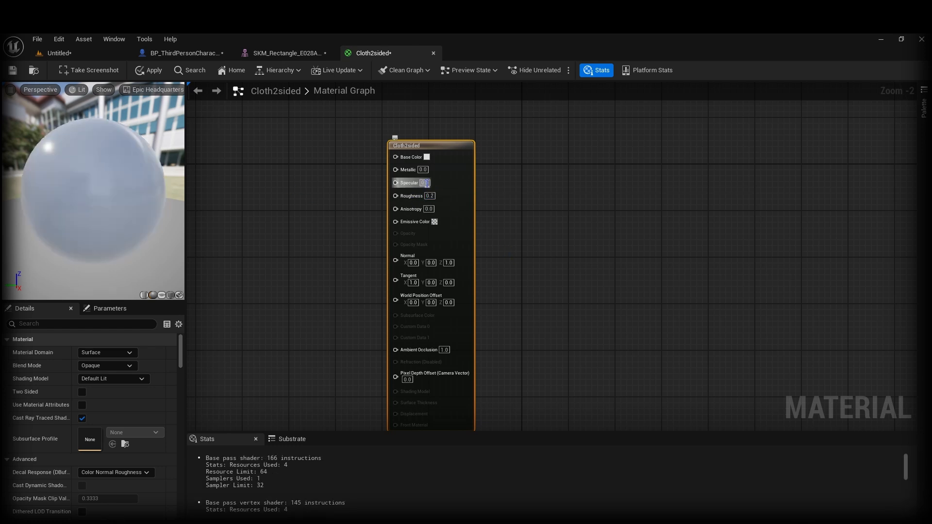
pyautogui.write('1')
pyautogui.press('Return')
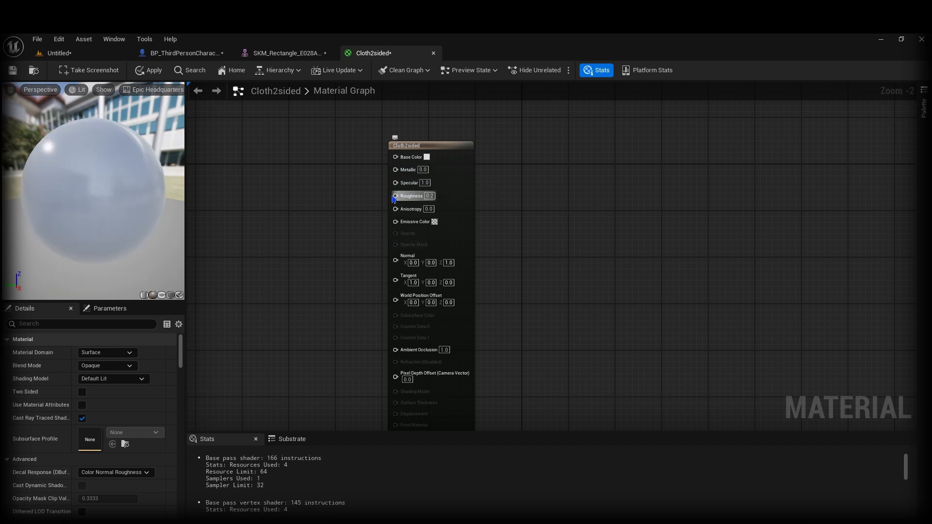
# Step: Set Metallic to 1, tick Two Sided, and apply the material changes
pyautogui.click(425, 170)
pyautogui.write('1')
pyautogui.press('Return')
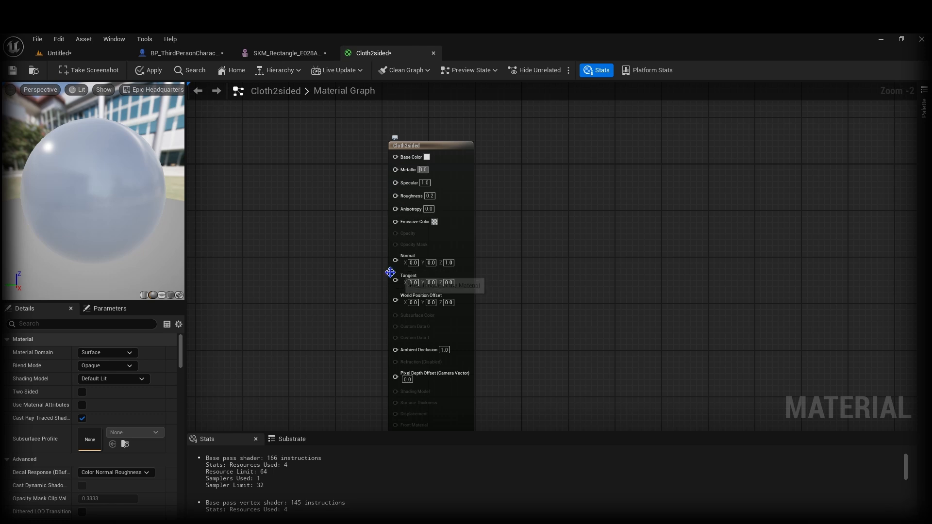
pyautogui.click(438, 326)
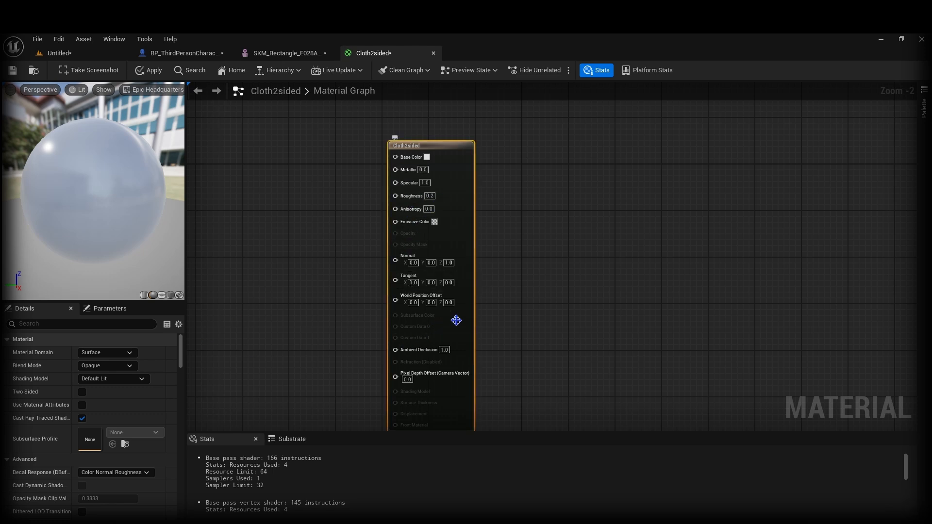
pyautogui.click(82, 392)
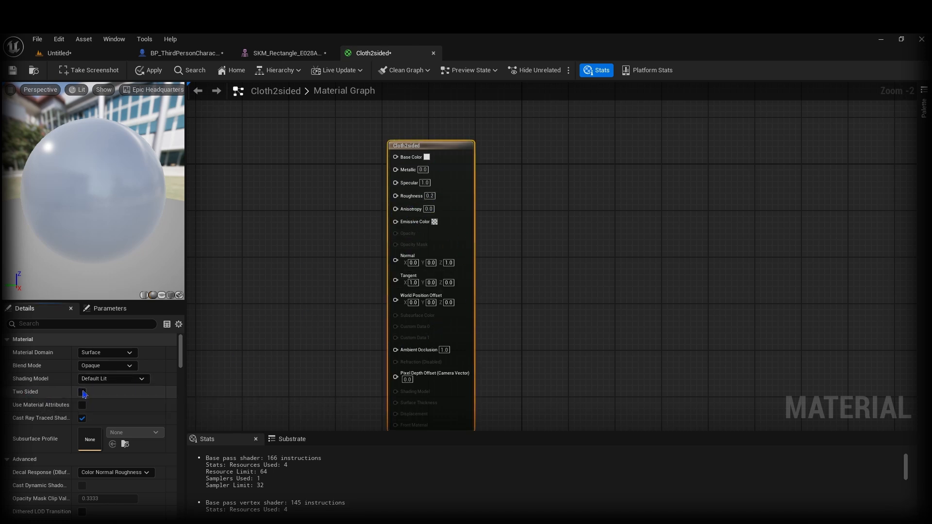
pyautogui.click(149, 70)
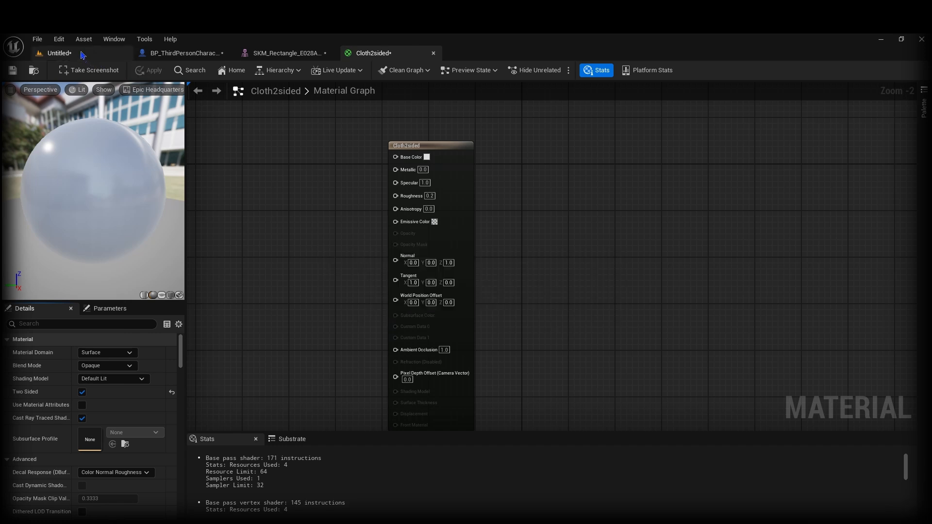
pyautogui.click(63, 54)
# Step: Assign Cloth2sided to the cloth sheet and start Play From Here beside it
pyautogui.moveTo(258, 282); pyautogui.dragTo(254, 286, button='right')
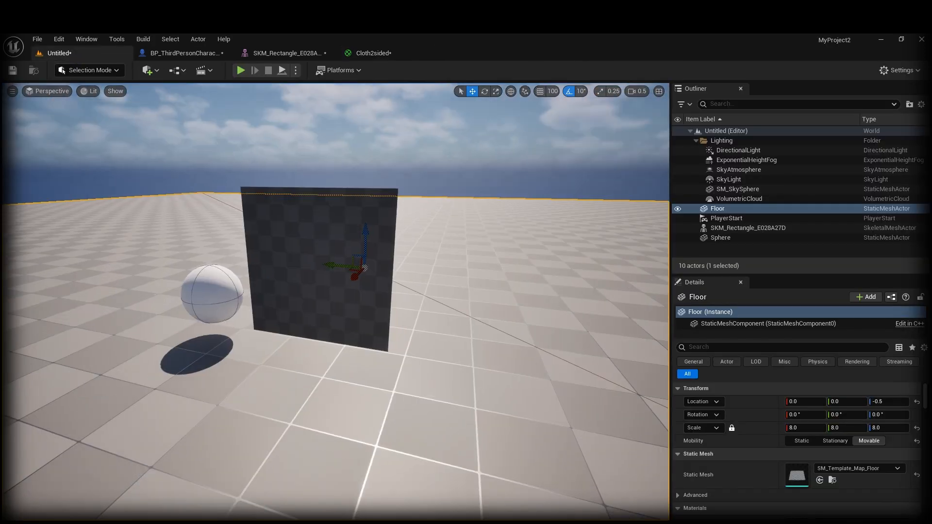
pyautogui.hotkey('ctrl', 'space')
pyautogui.hotkey('ctrl', 'space')
pyautogui.press('d')
pyautogui.moveTo(374, 325); pyautogui.dragTo(340, 418, button='right')
pyautogui.rightClick(340, 417)
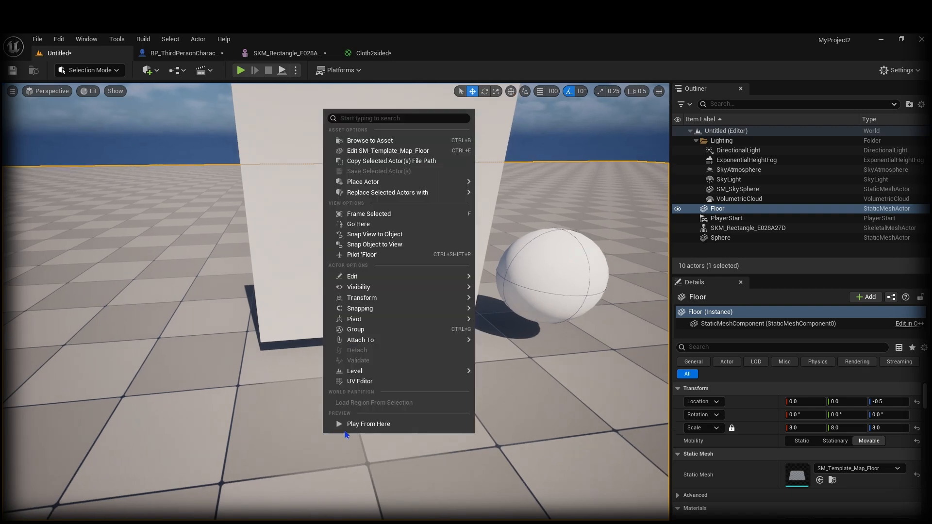
pyautogui.click(352, 423)
# Step: Walk the character into the white cloth and step it left and right against it
pyautogui.press('w')
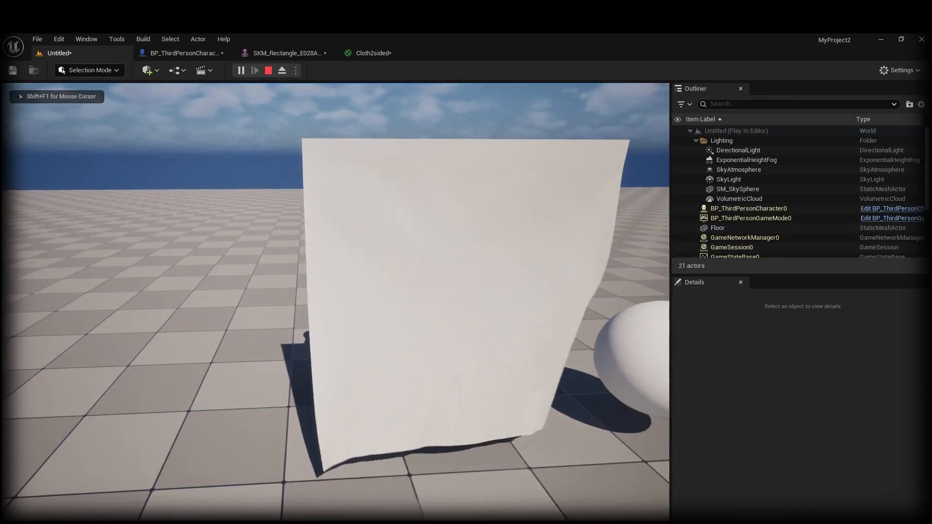
pyautogui.press('w')
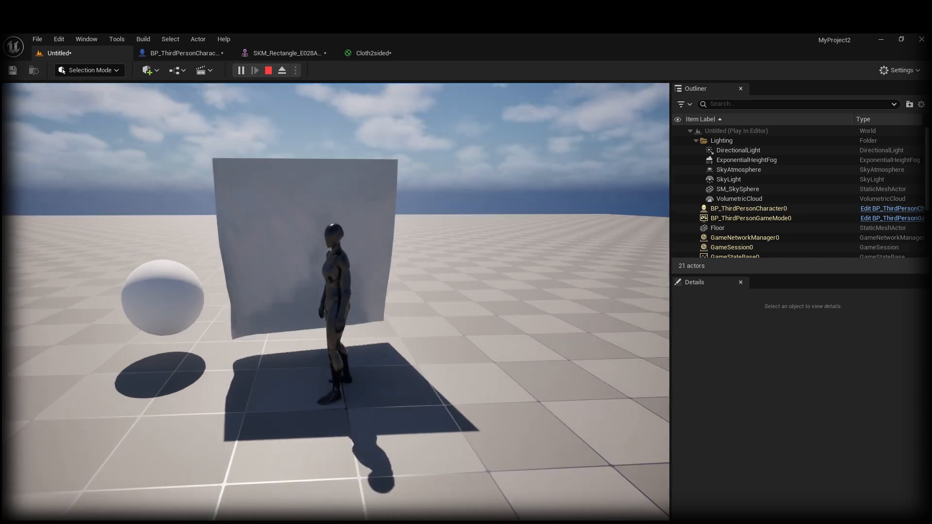
pyautogui.press('w')
pyautogui.press('s')
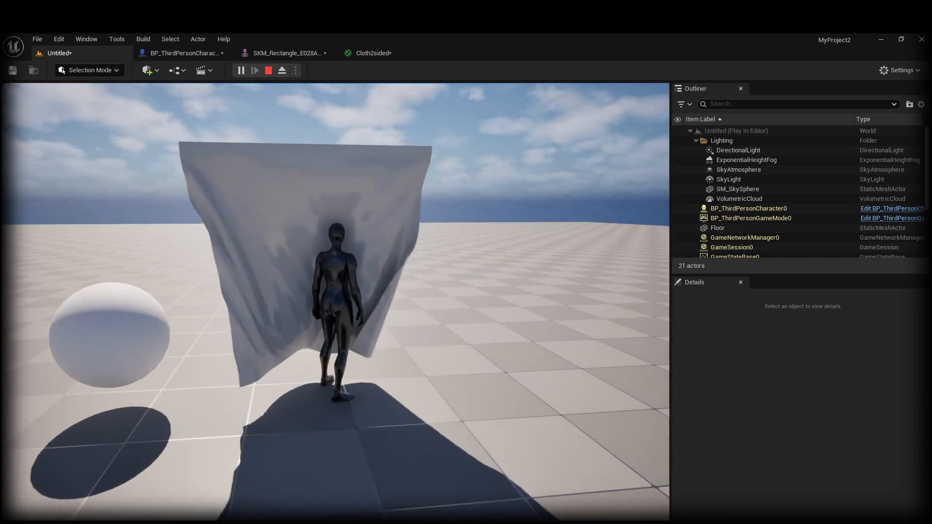
pyautogui.press('a')
pyautogui.press('d')
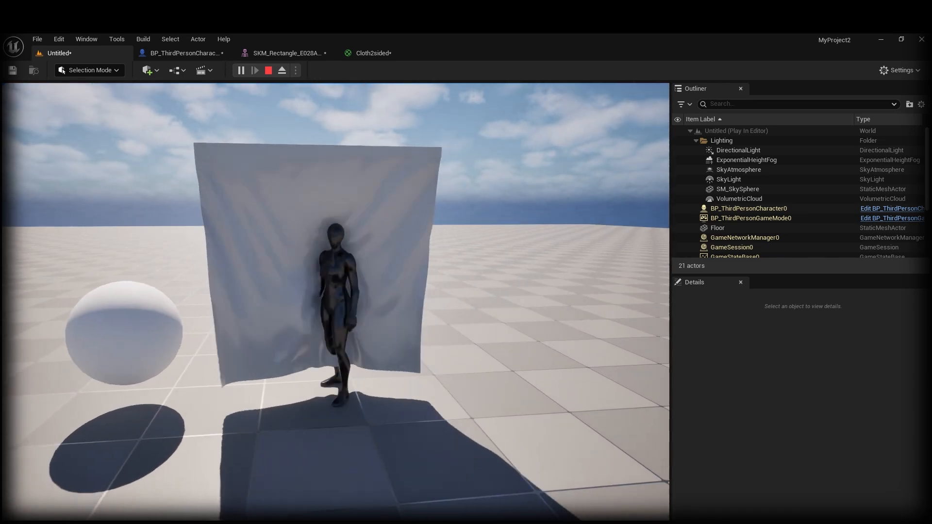
pyautogui.press('a')
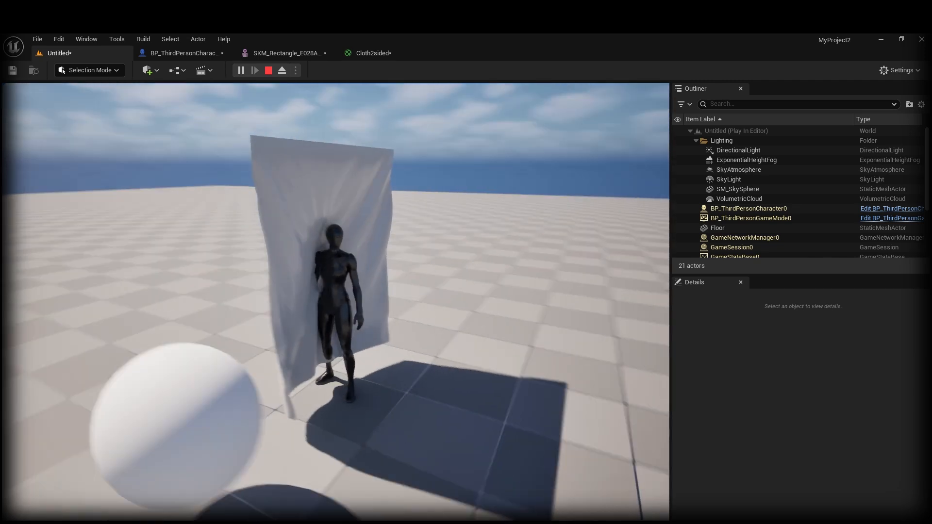